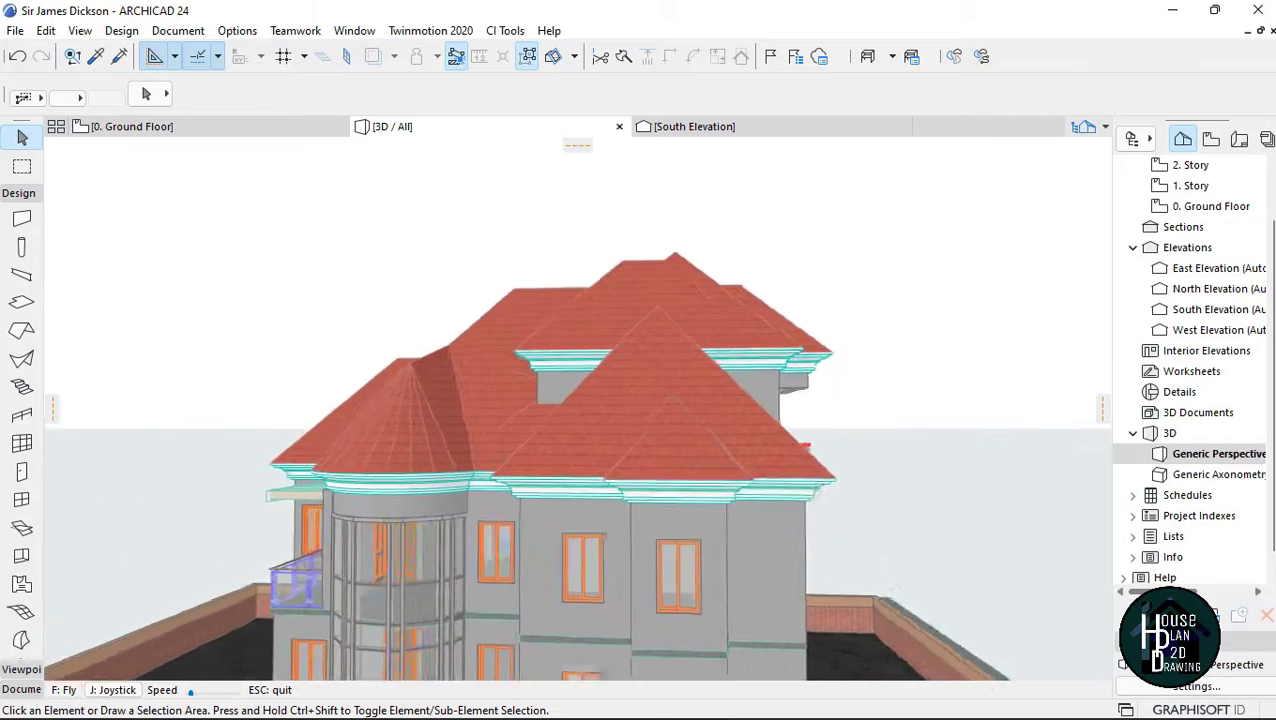
Delete all the tiled roof pieces covering the lower part of the house in the 3D view
key(Escape)
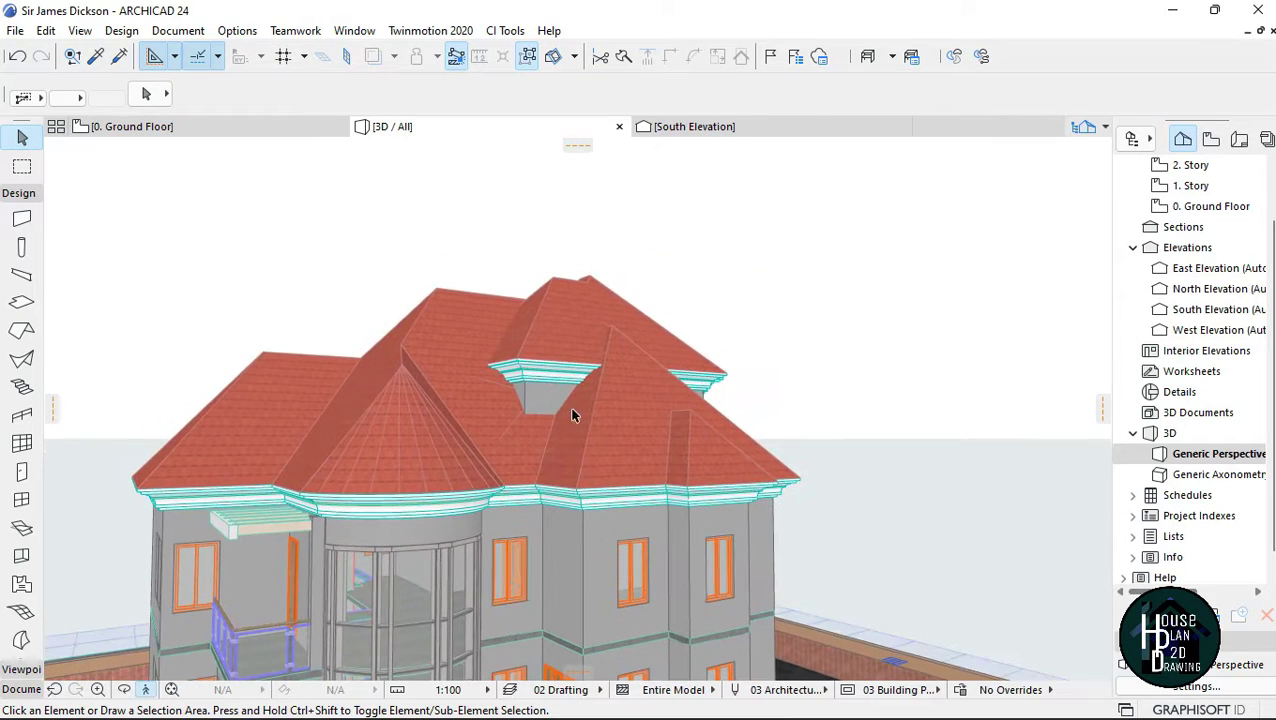
click(437, 455)
key(ctrl+a)
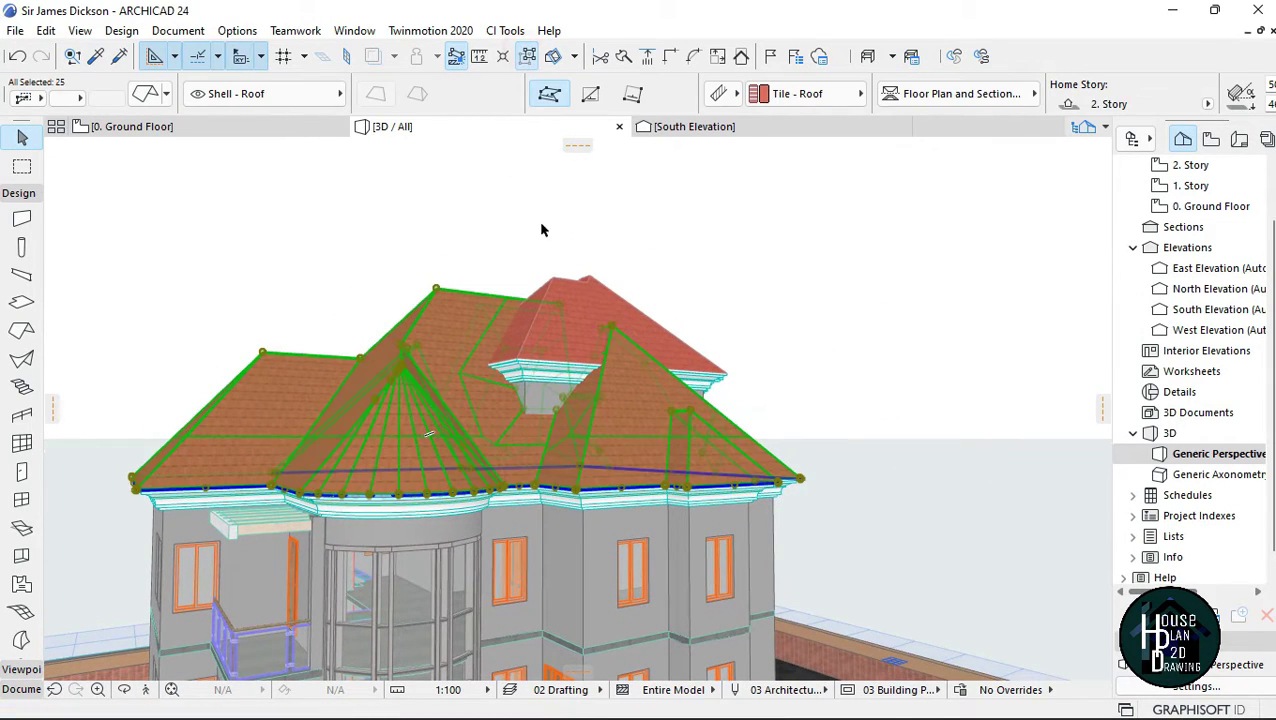
right_click(425, 402)
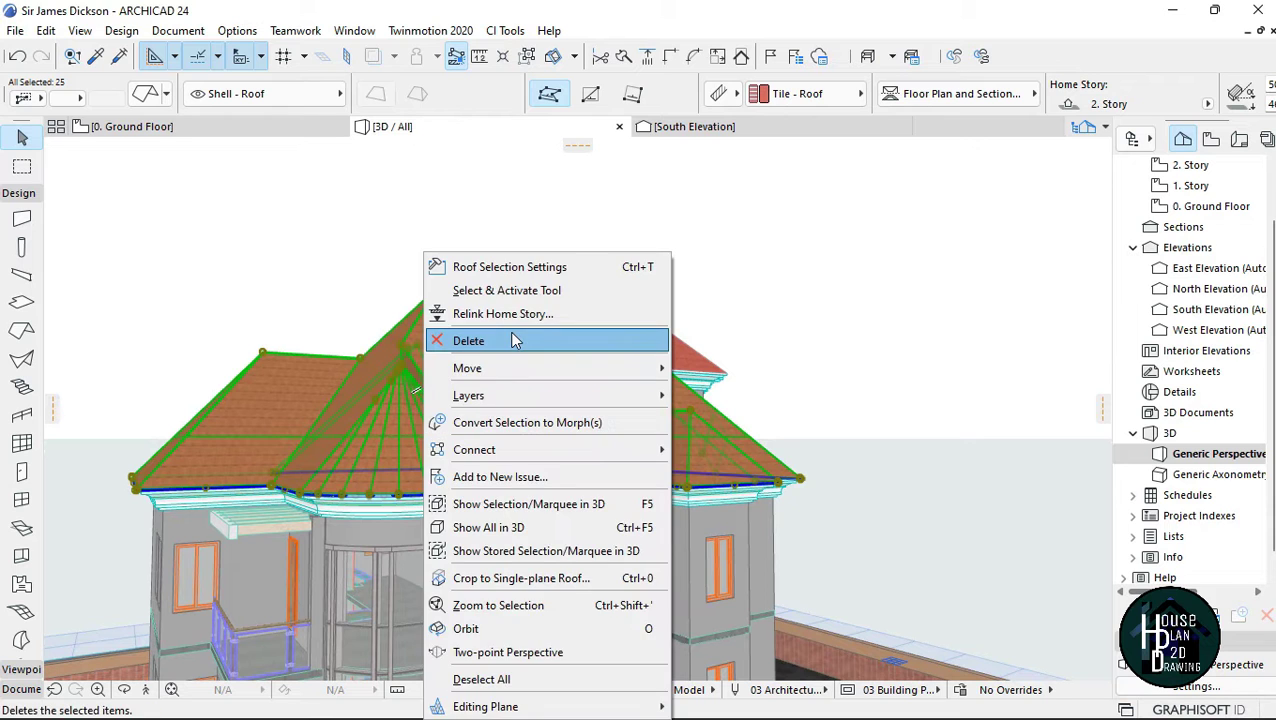
click(520, 177)
Delete the remaining tiled roof above the top floor
click(580, 332)
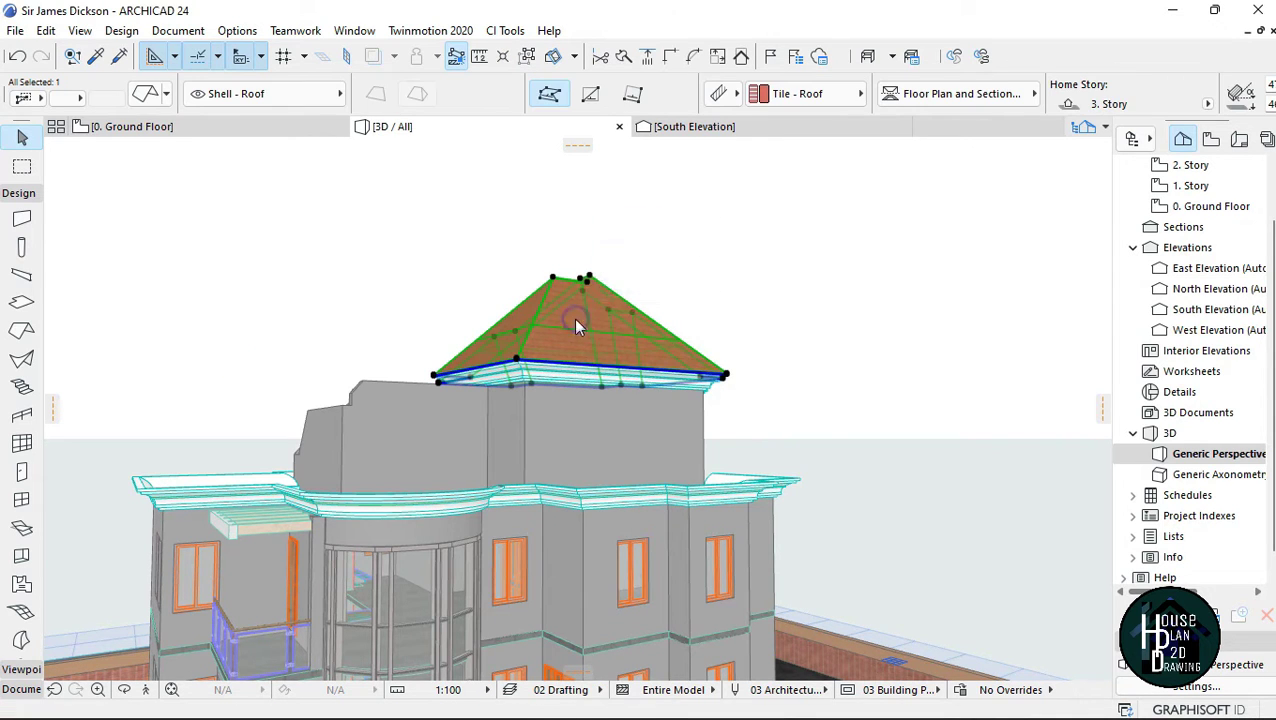
right_click(573, 318)
click(677, 342)
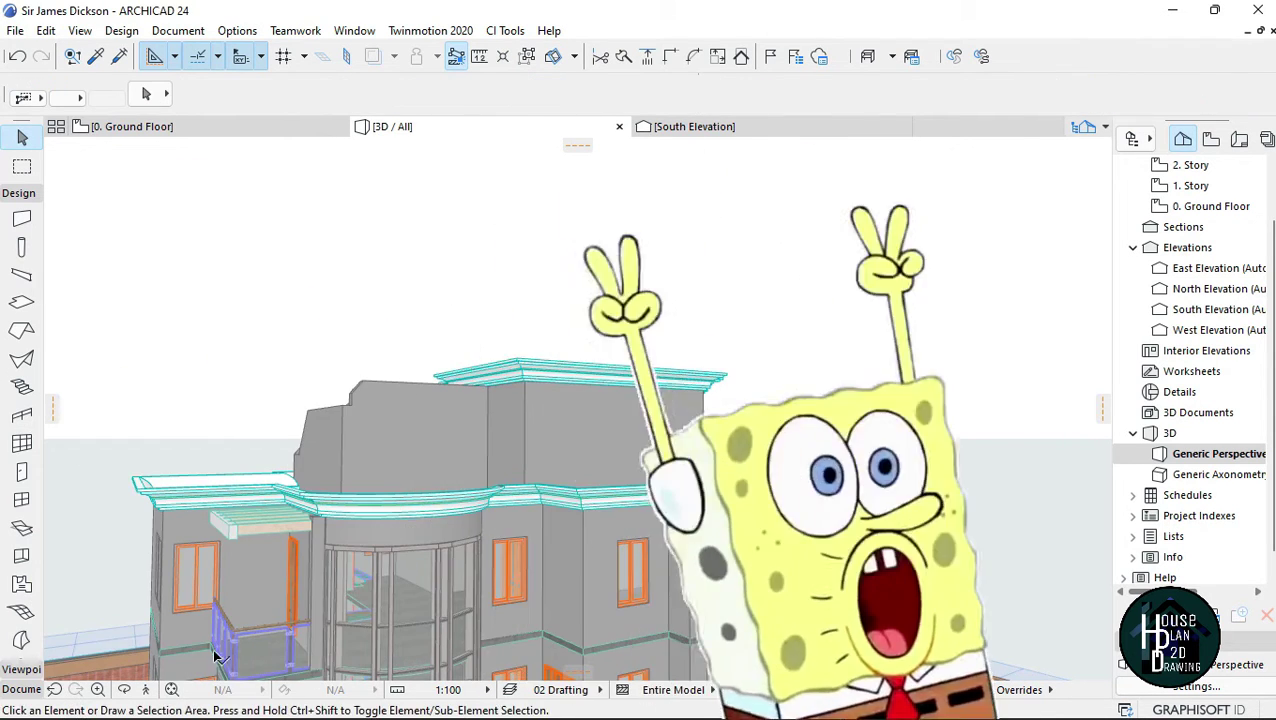
Examine the building in 3D from all sides, including the fascia and the top-floor walls
click(147, 690)
key(Page_Up)
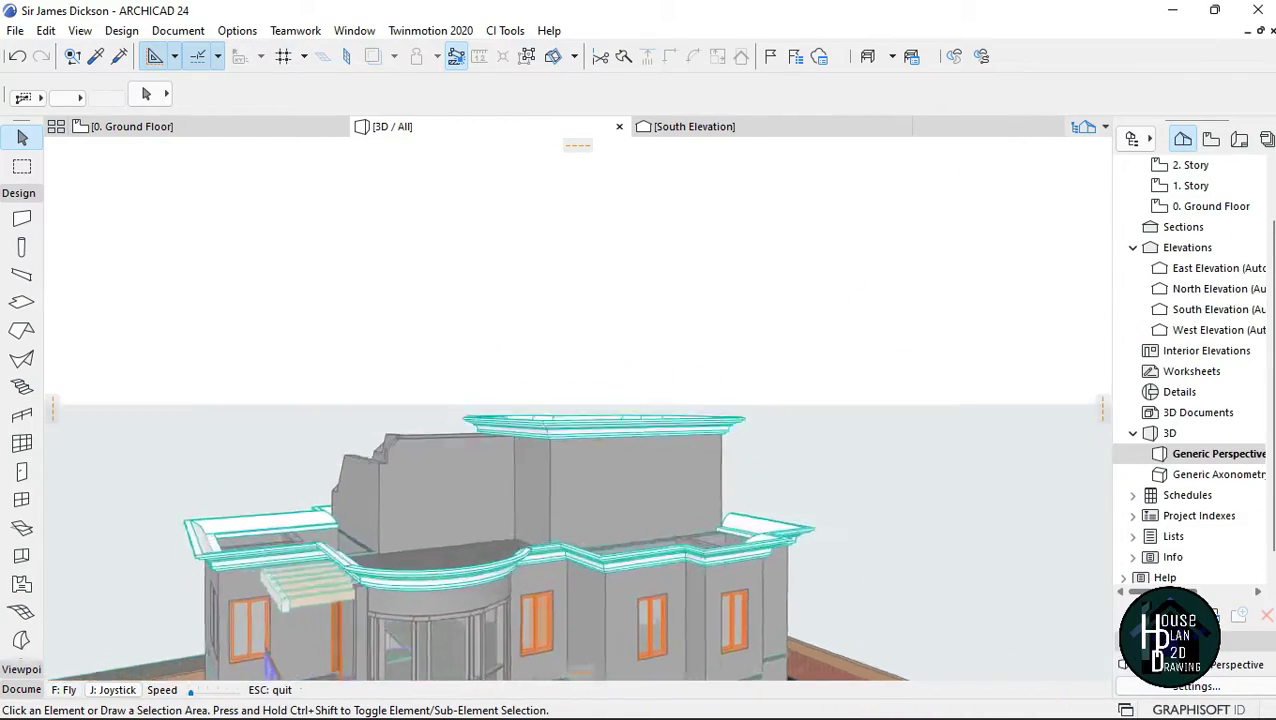
key(Left)
key(Left)
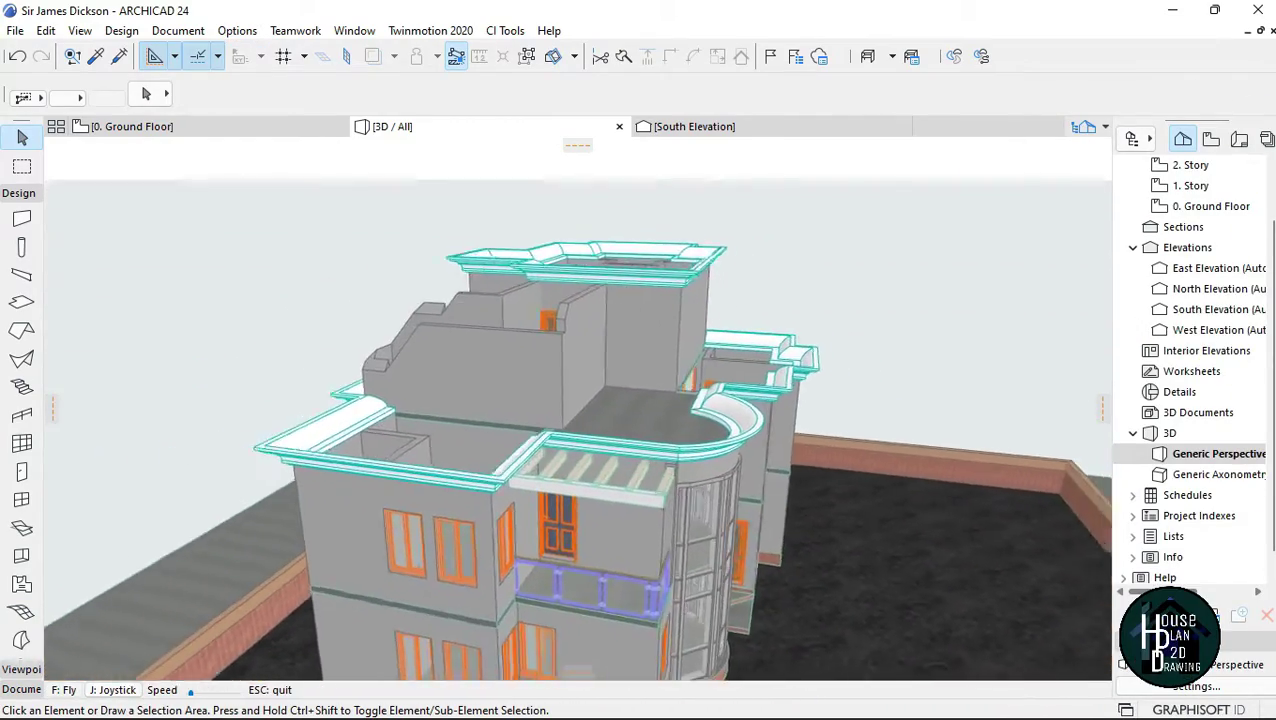
key(Right)
key(Right)
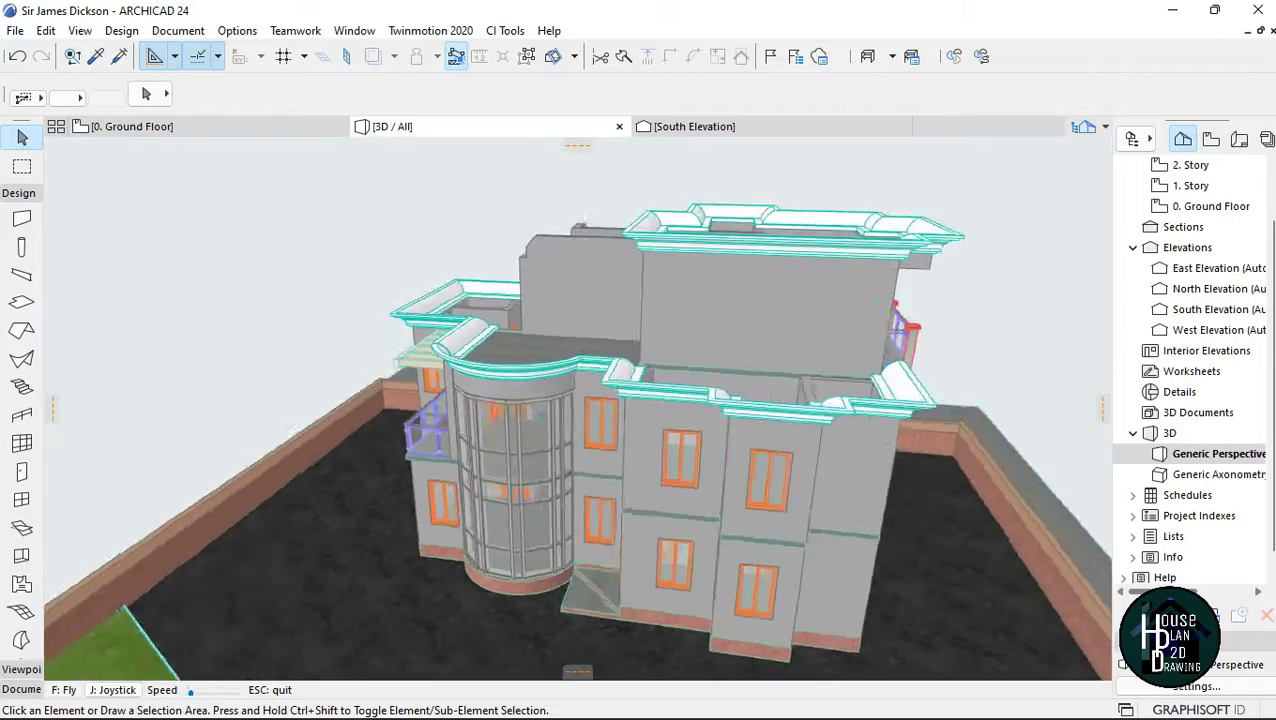
key(Right)
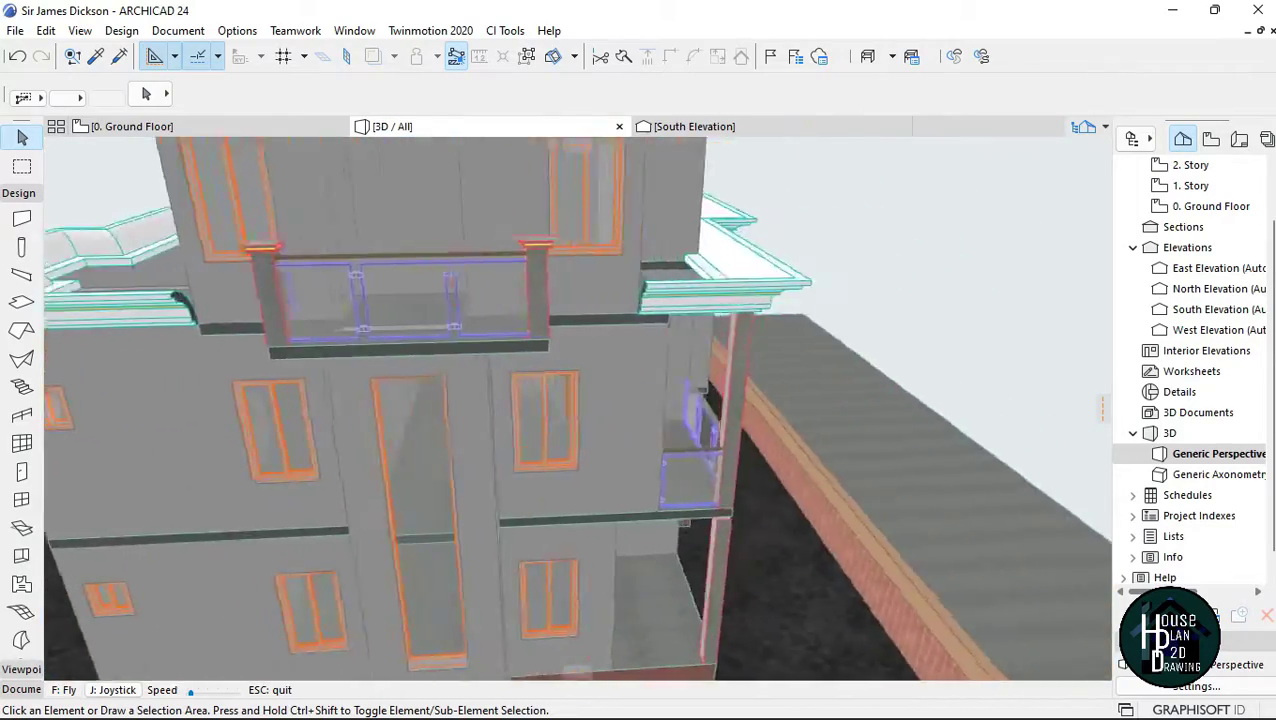
key(Right)
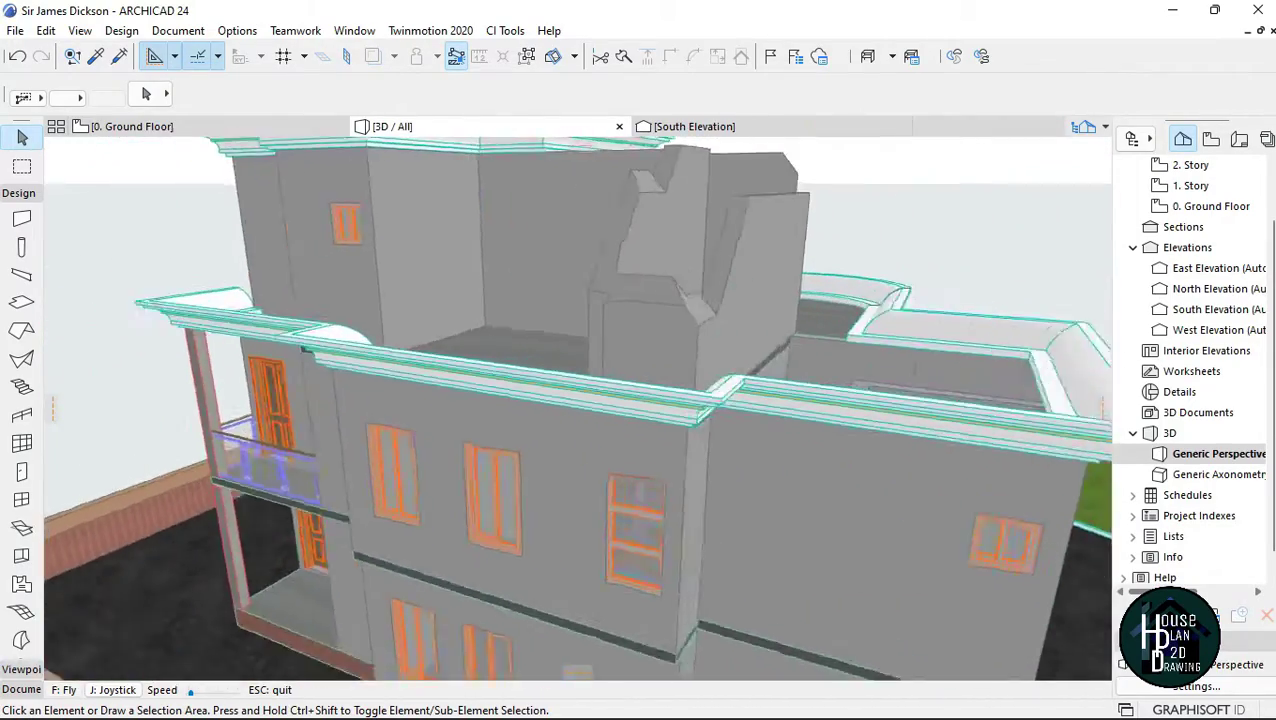
key(Left)
key(Down)
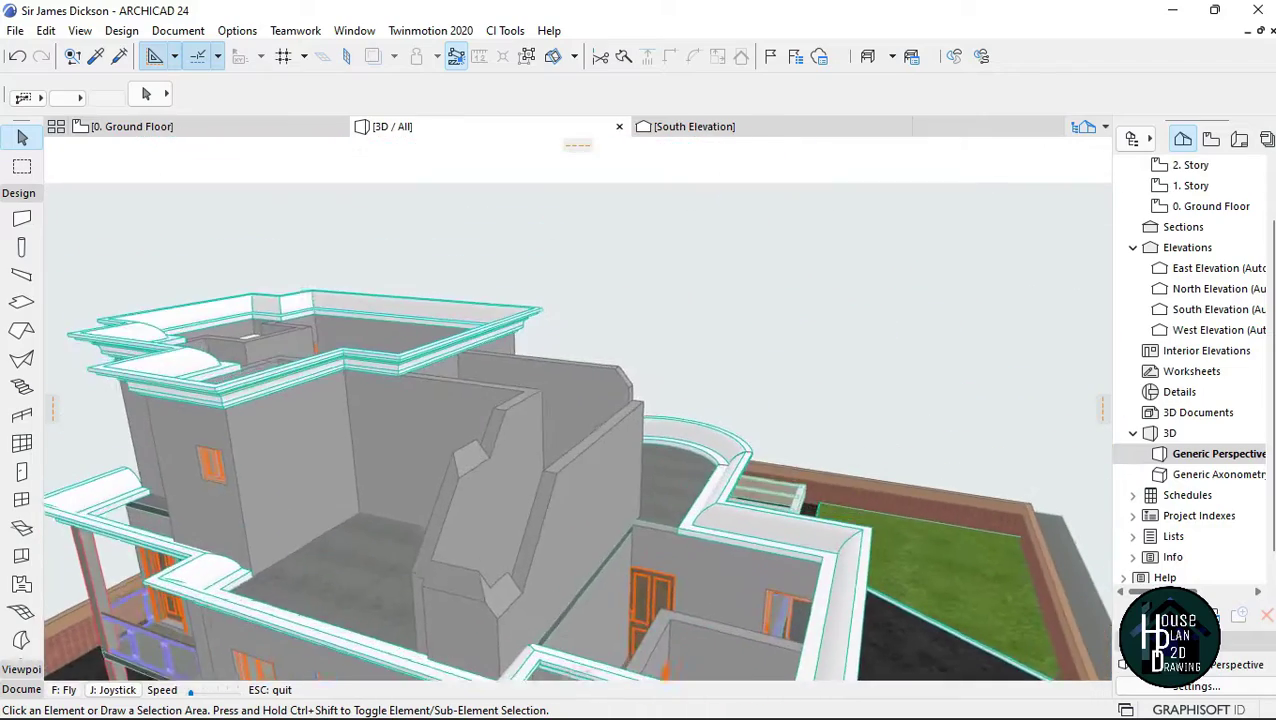
key(Up)
key(Escape)
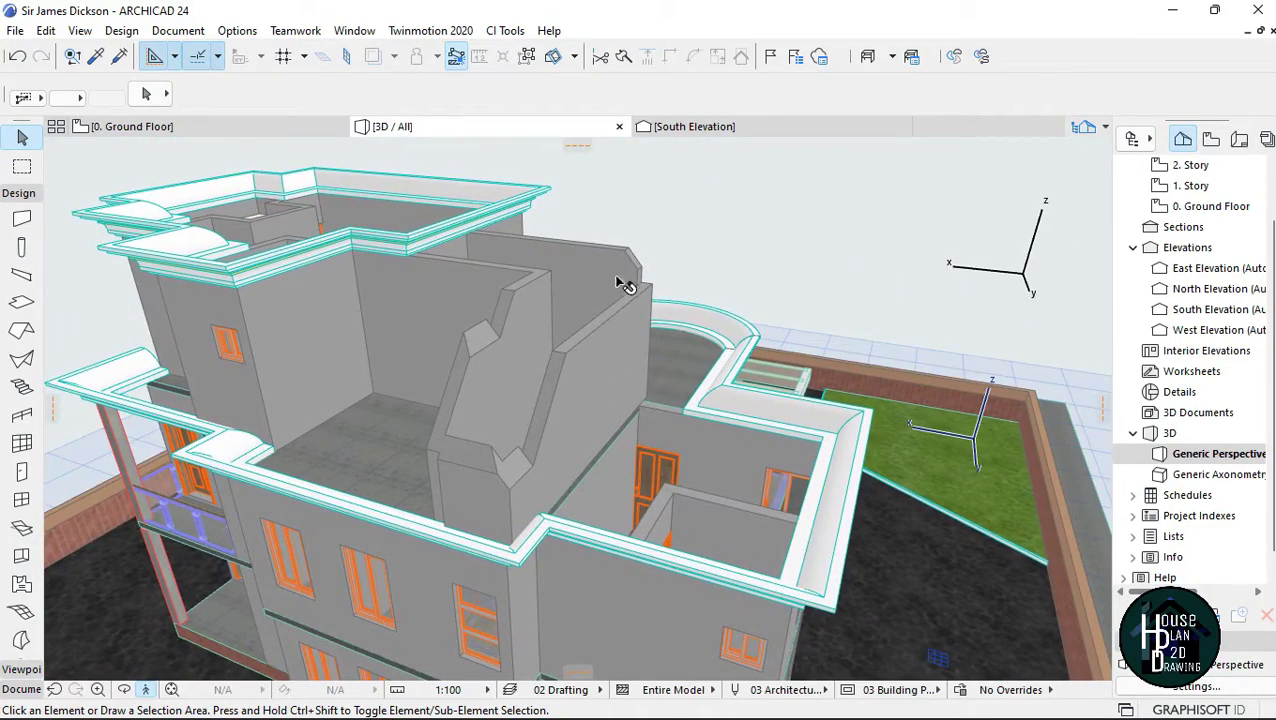
key(Escape)
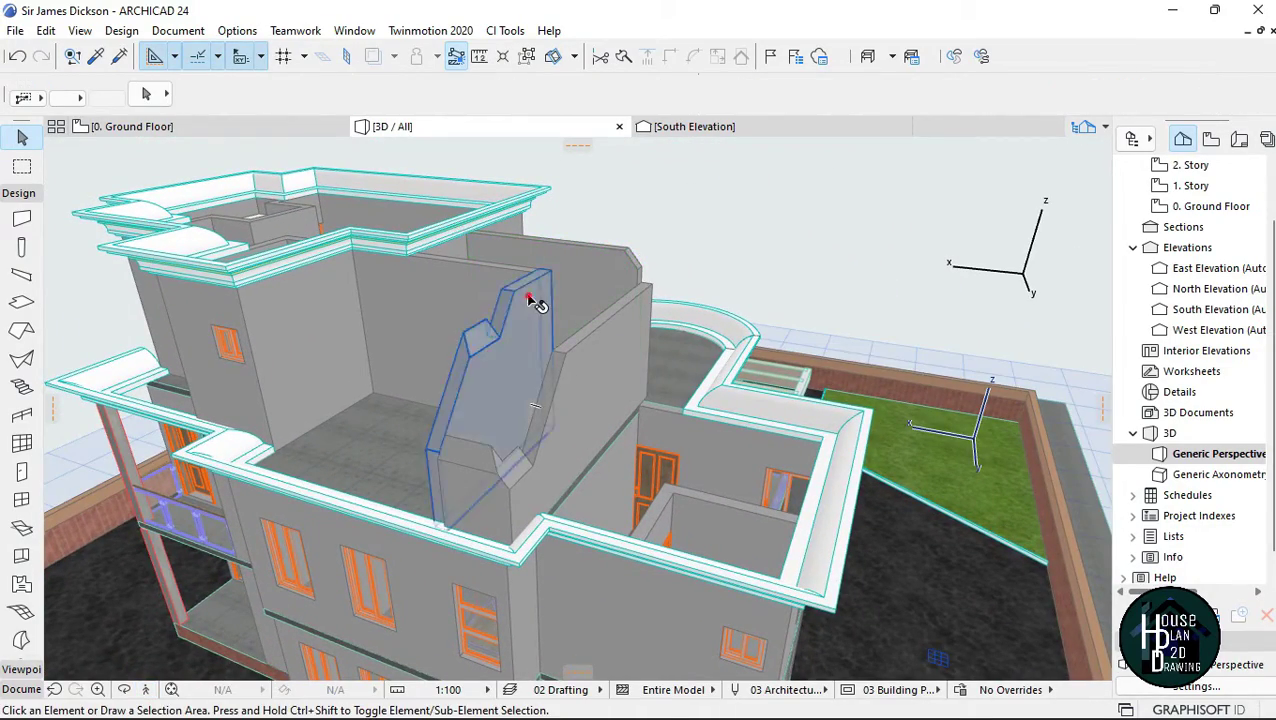
Undo all crops on the four walls enclosing the raised block beside the top floor, leaving nothing selected
click(527, 298)
shift+click(590, 381)
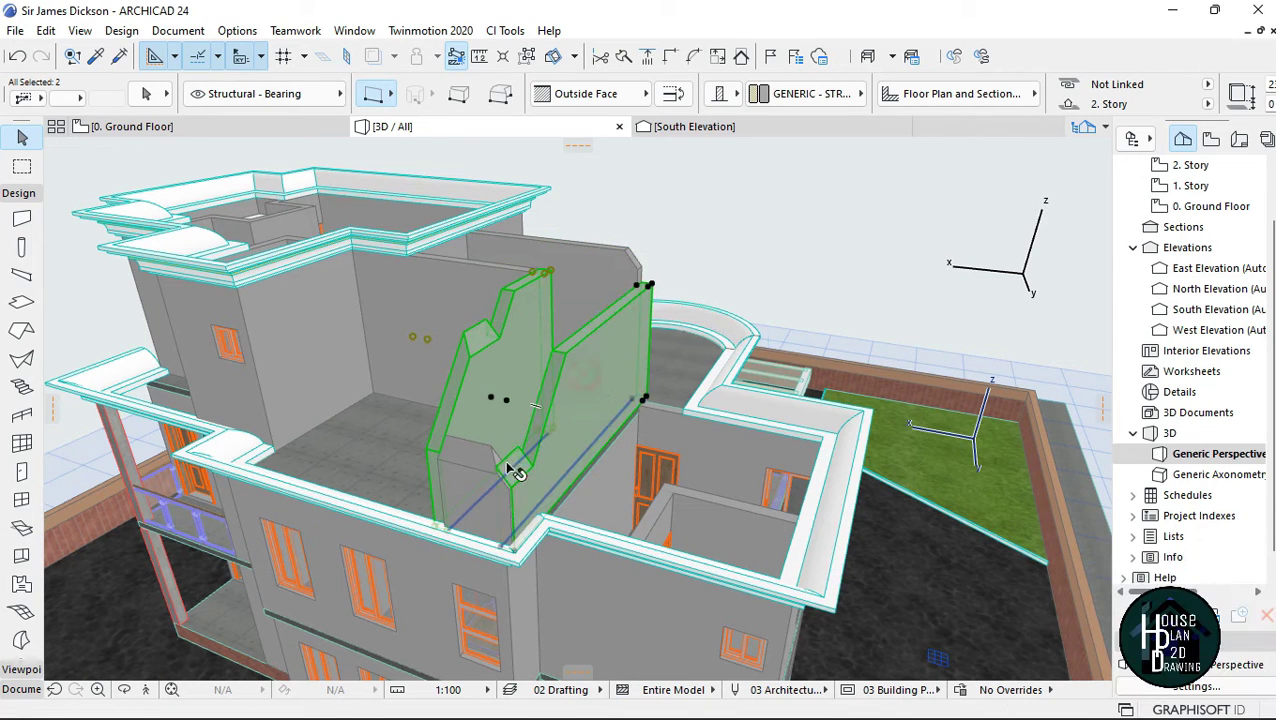
shift+click(596, 270)
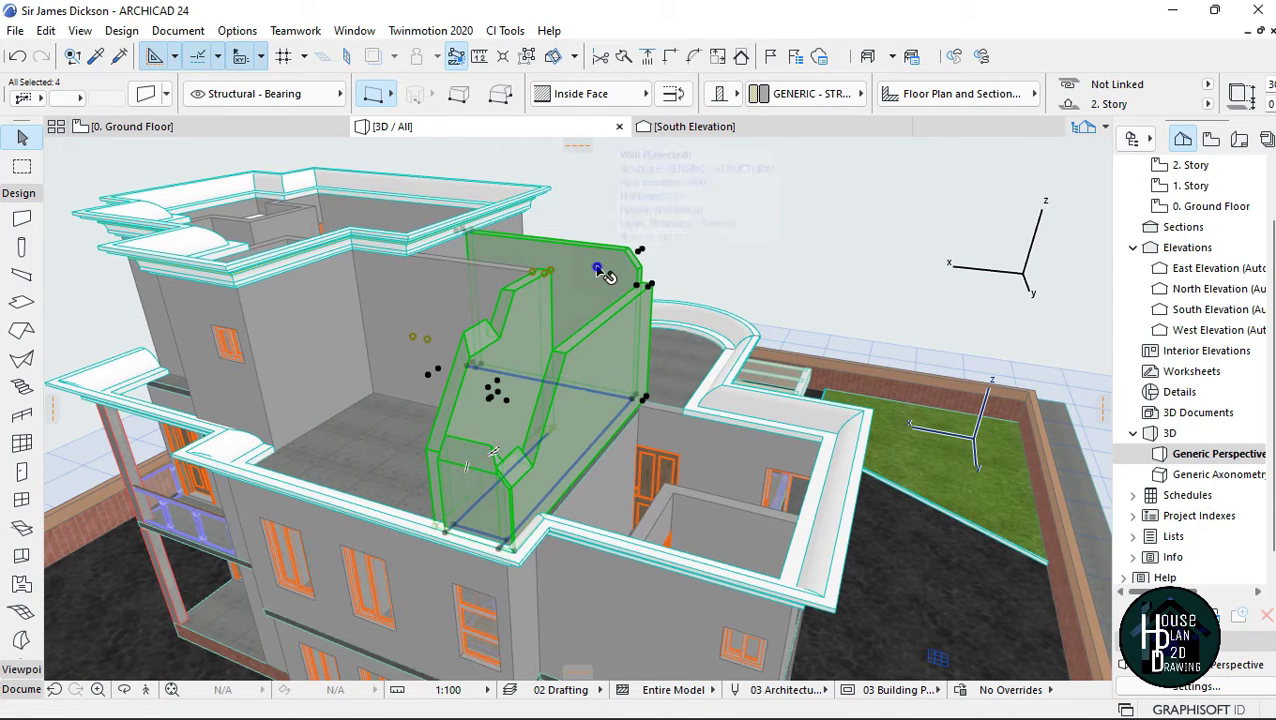
right_click(597, 257)
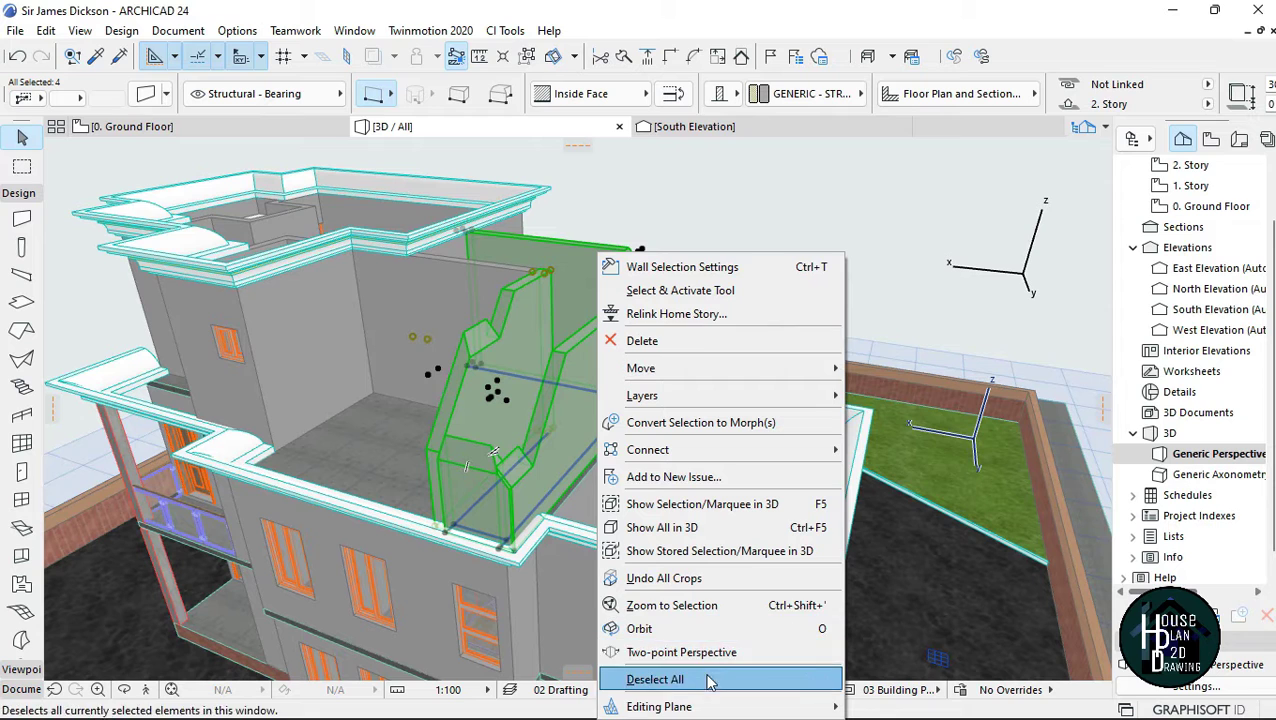
click(712, 584)
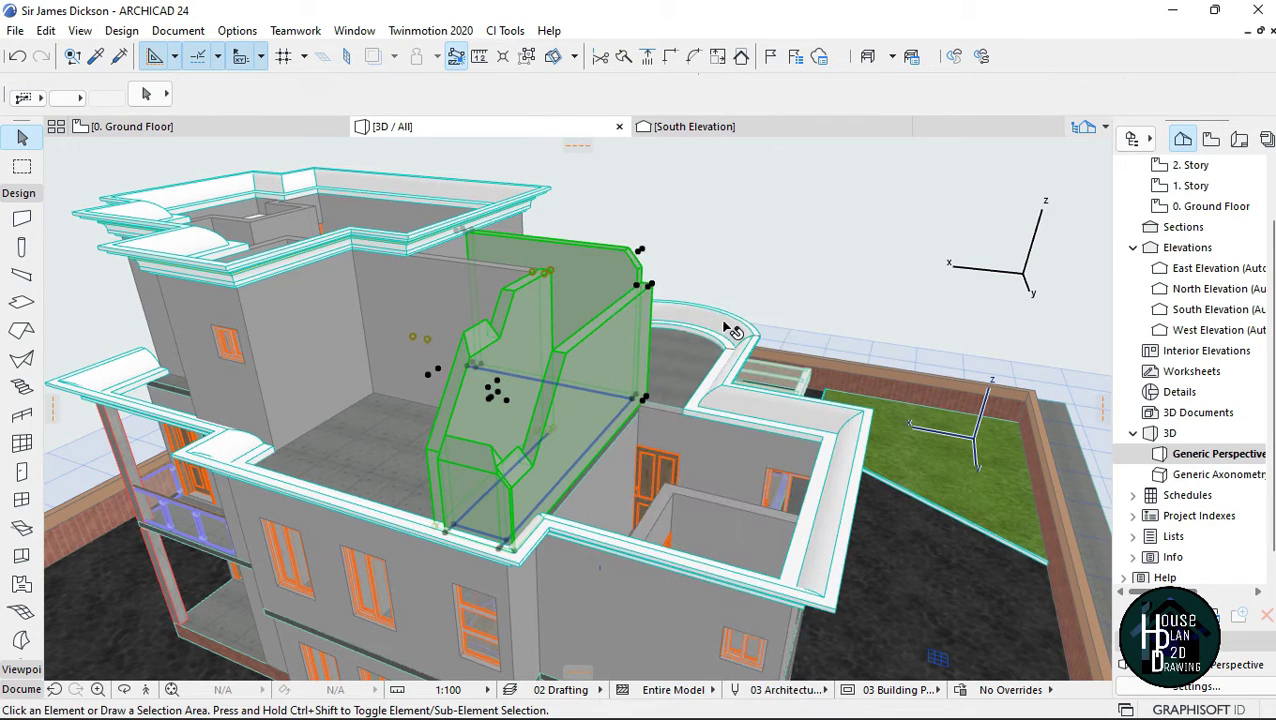
click(763, 302)
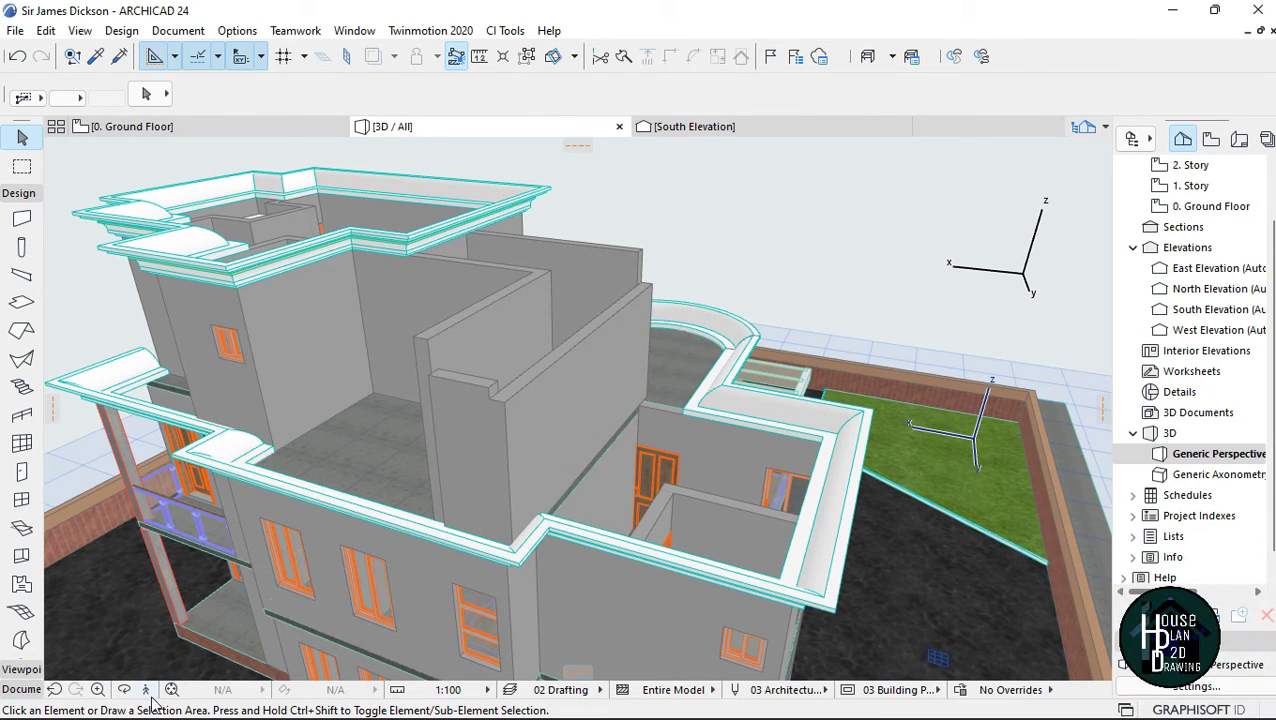
Examine the front of the building in 3D, followed by the 1. Story and 2. Story floor plans
key(shift+F3)
shift+middle_drag(578, 408, 80, 374)
key(Escape)
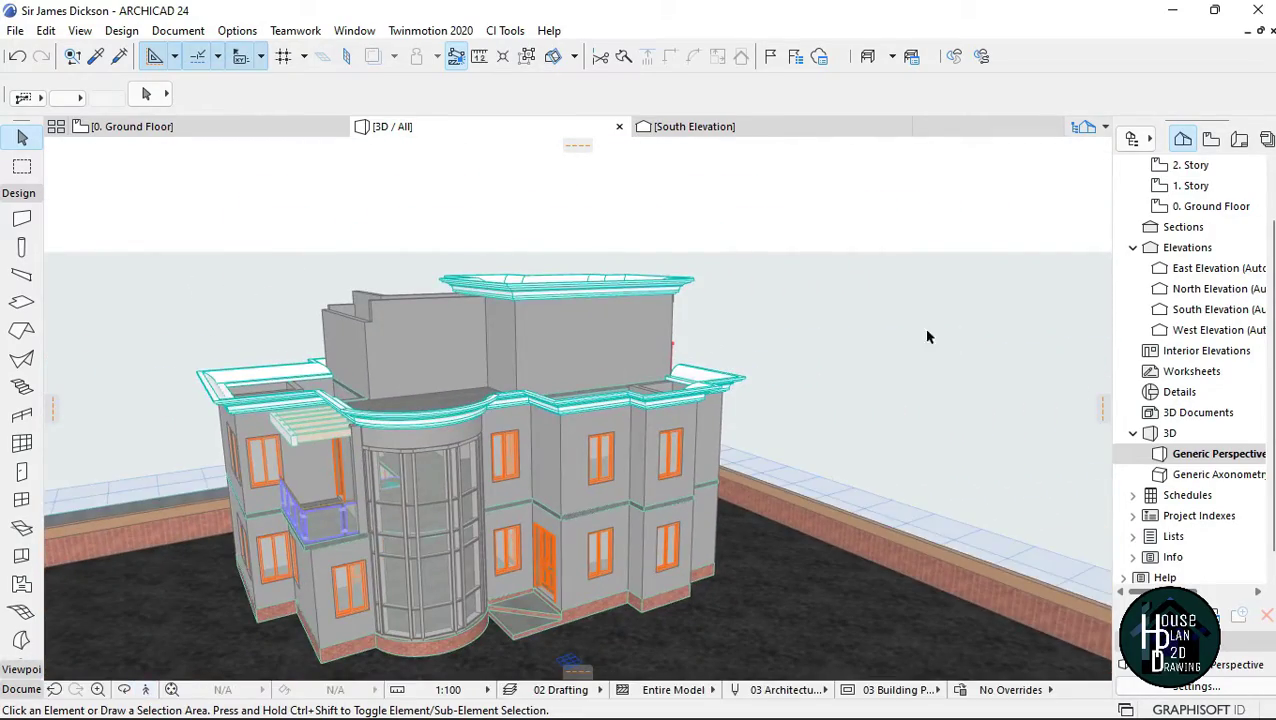
double_click(1210, 206)
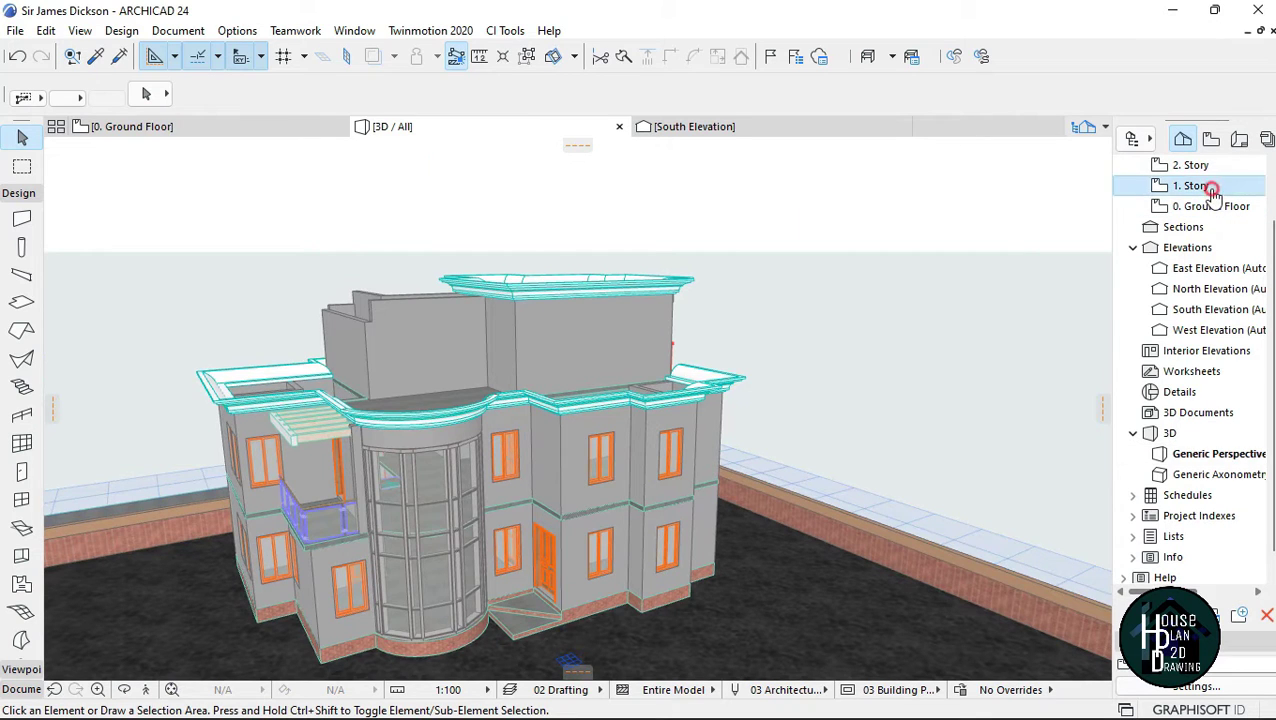
key(ctrl+Up)
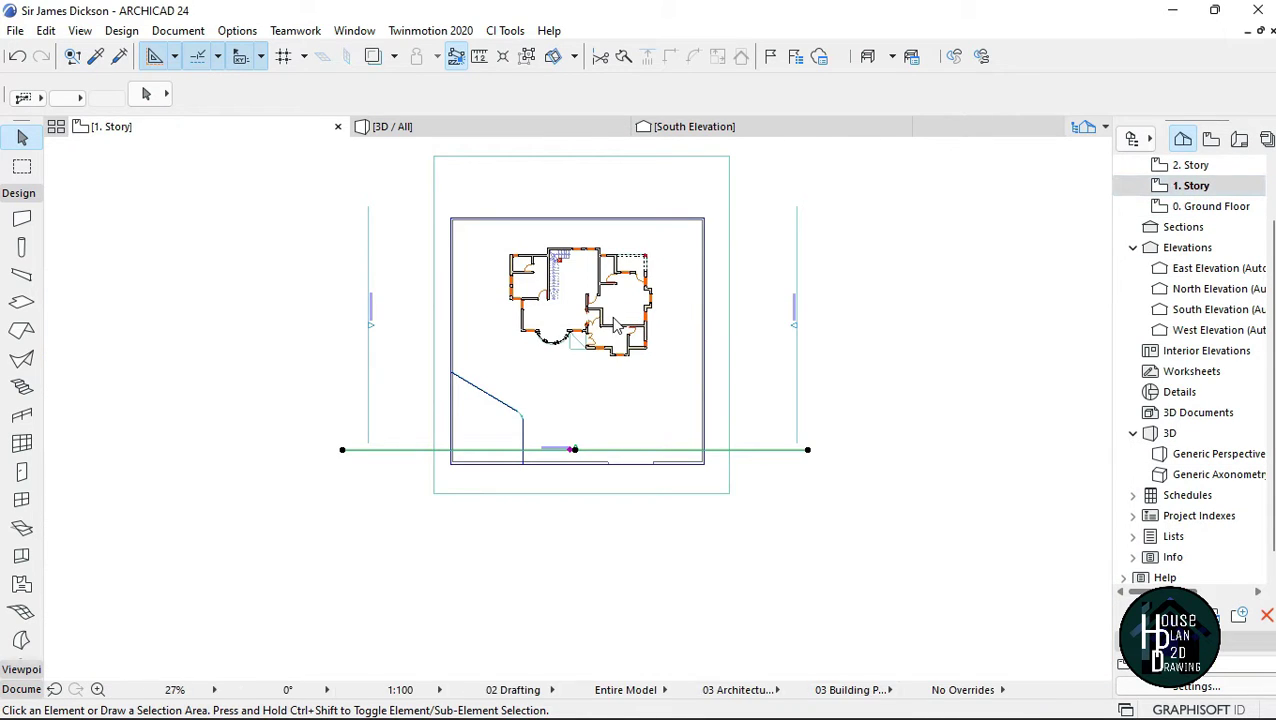
scroll(613, 318, up, 3)
scroll(613, 318, up, 4)
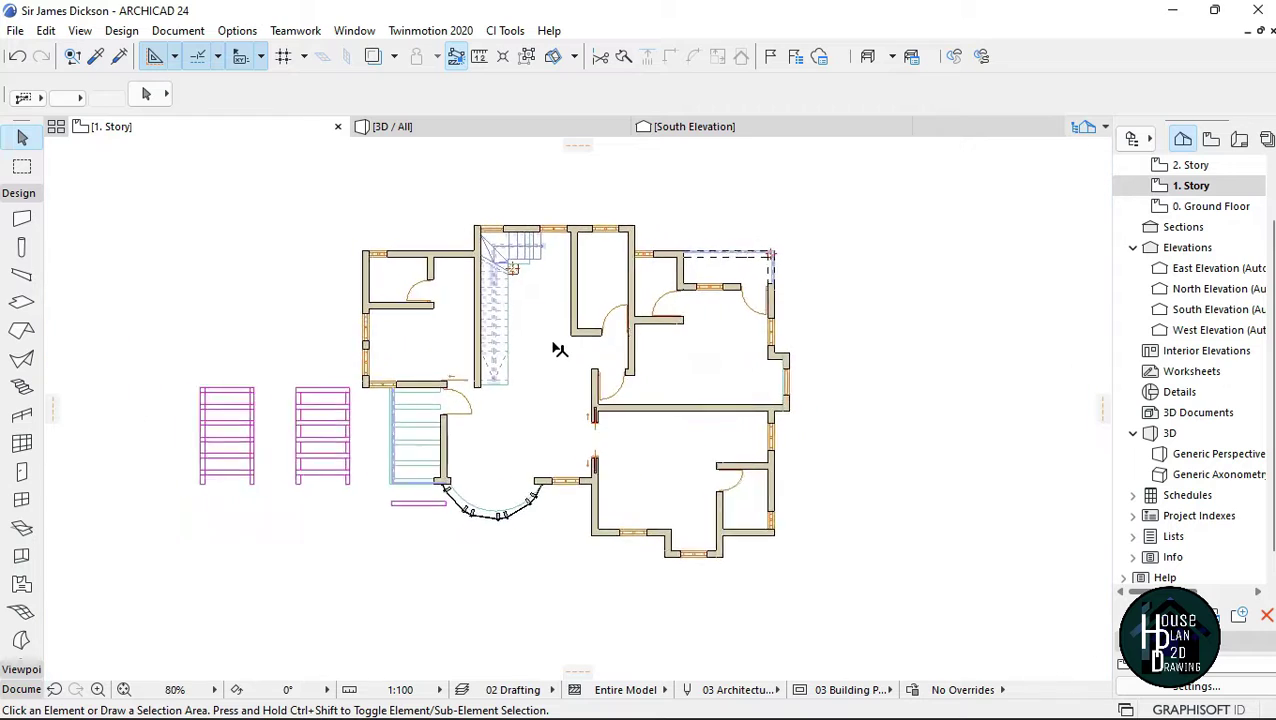
scroll(583, 320, down, 2)
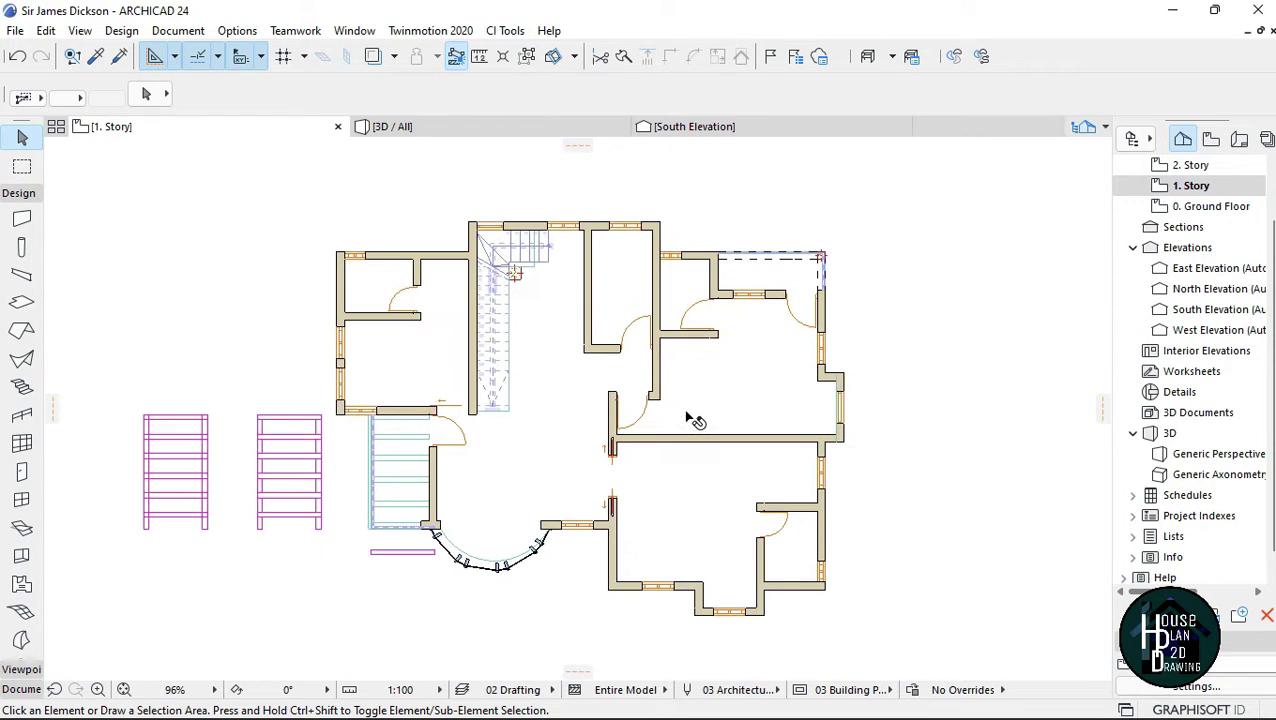
scroll(1180, 225, up, 1)
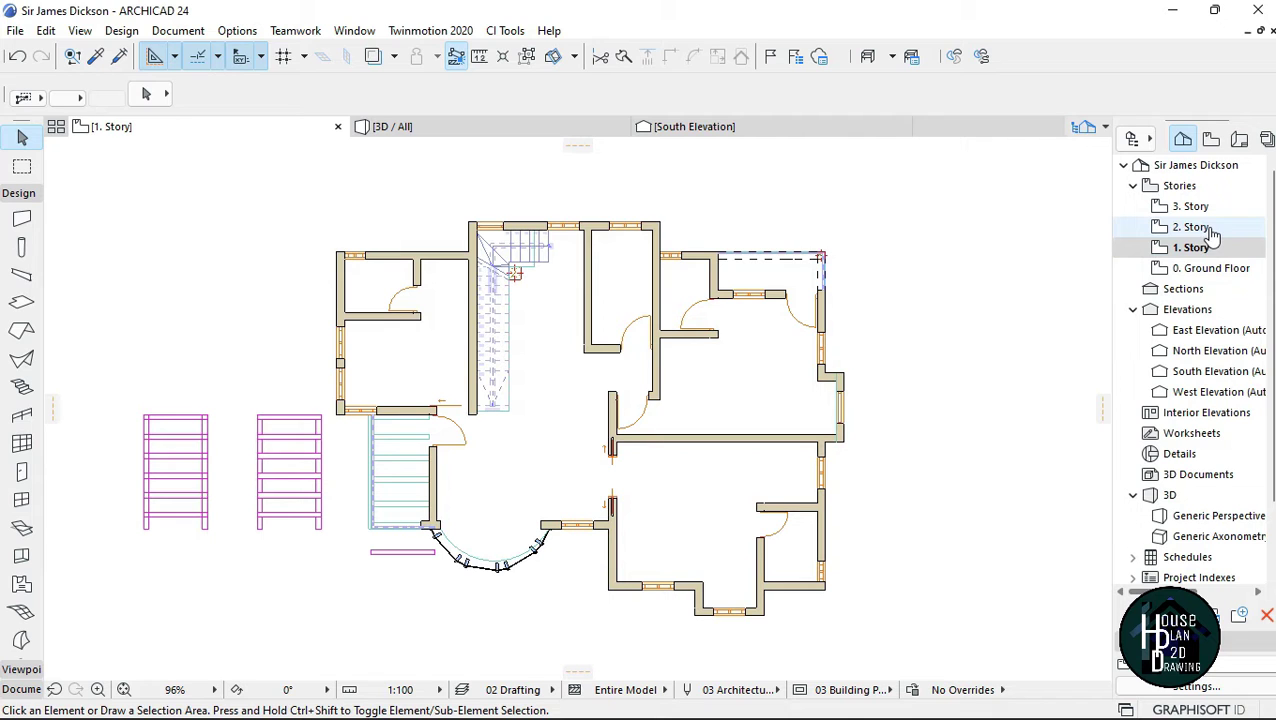
click(1209, 231)
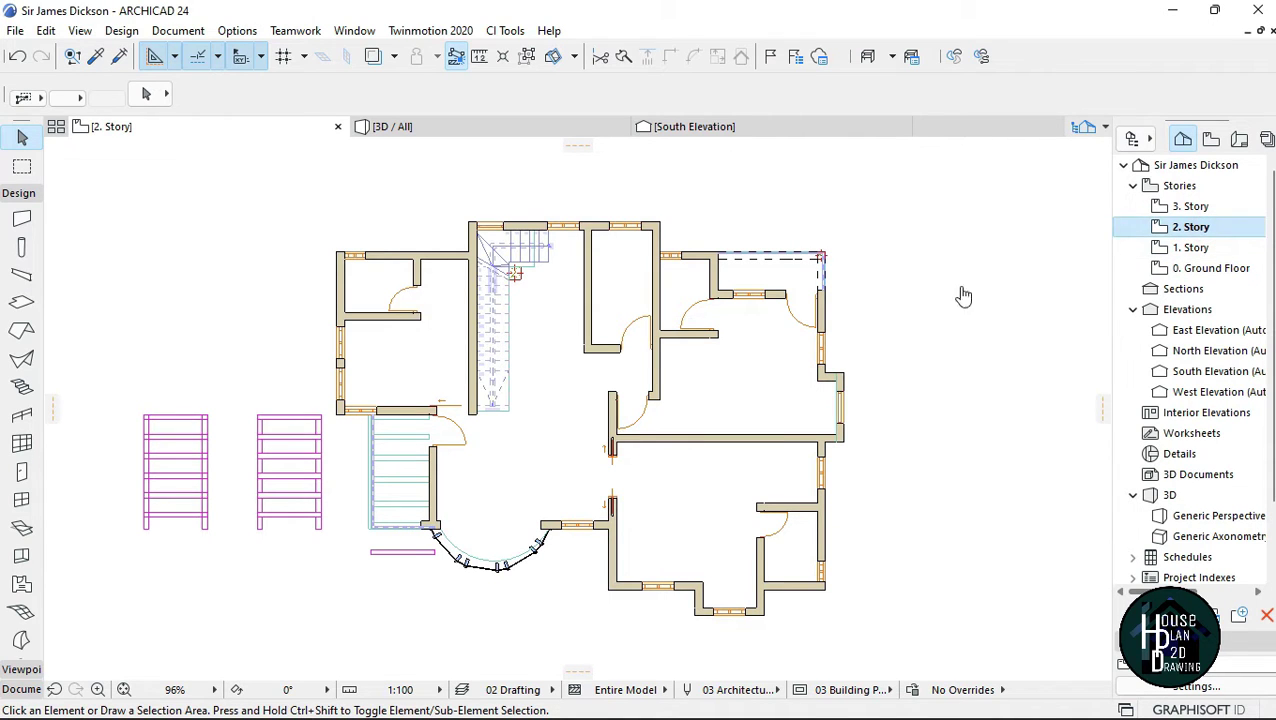
scroll(640, 343, down, 2)
scroll(693, 344, up, 3)
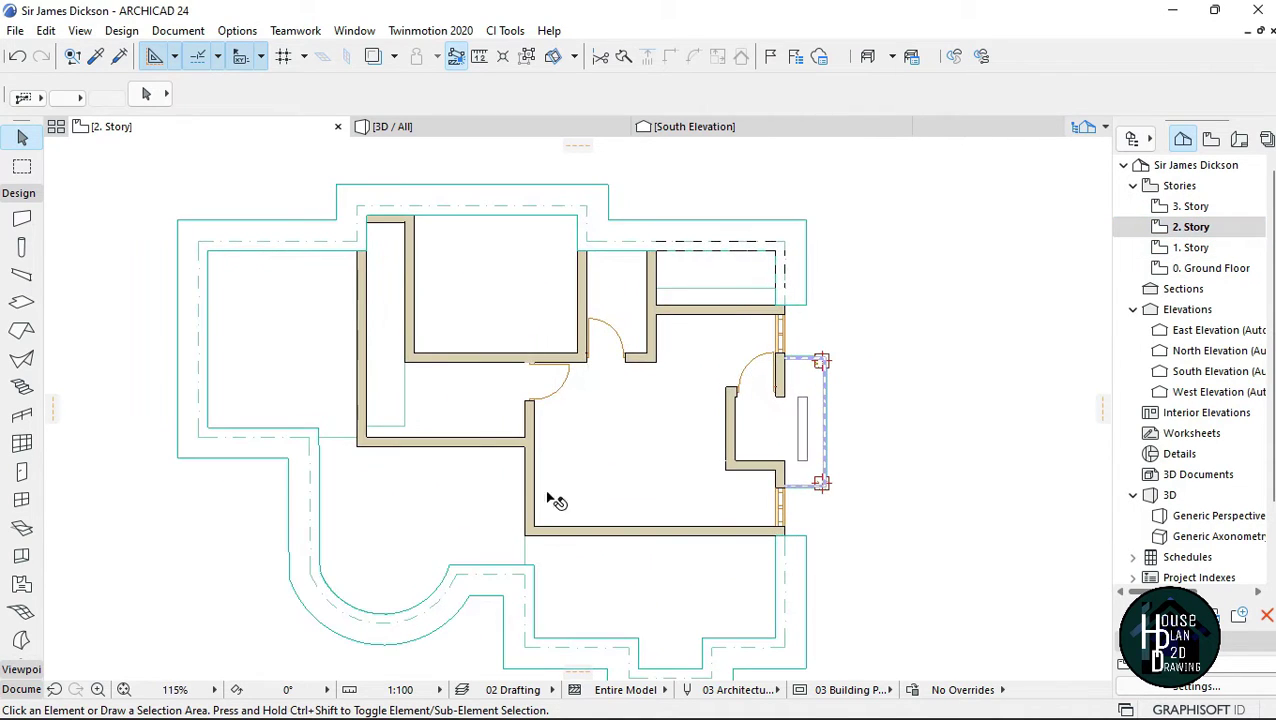
Open the 3. Story floor plan and fit the fascia outline in view
click(1192, 206)
scroll(700, 370, down, 2)
scroll(701, 375, up, 3)
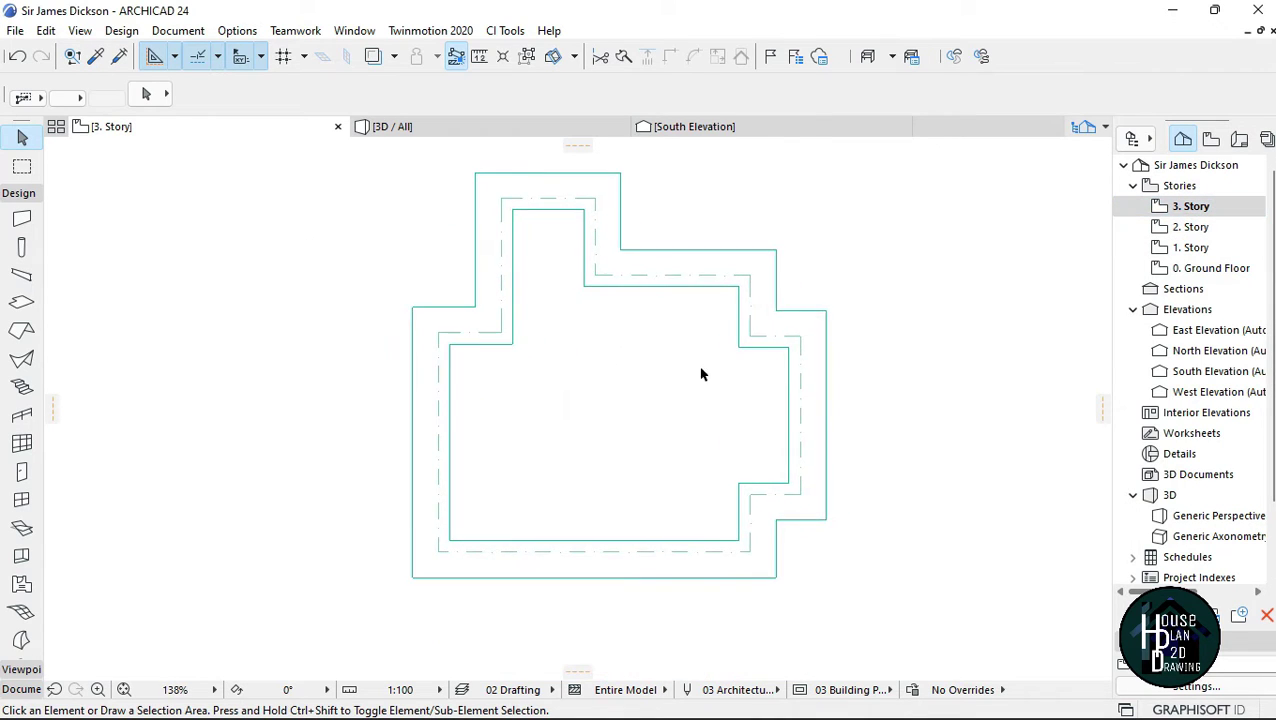
scroll(700, 375, down, 2)
scroll(641, 356, up, 2)
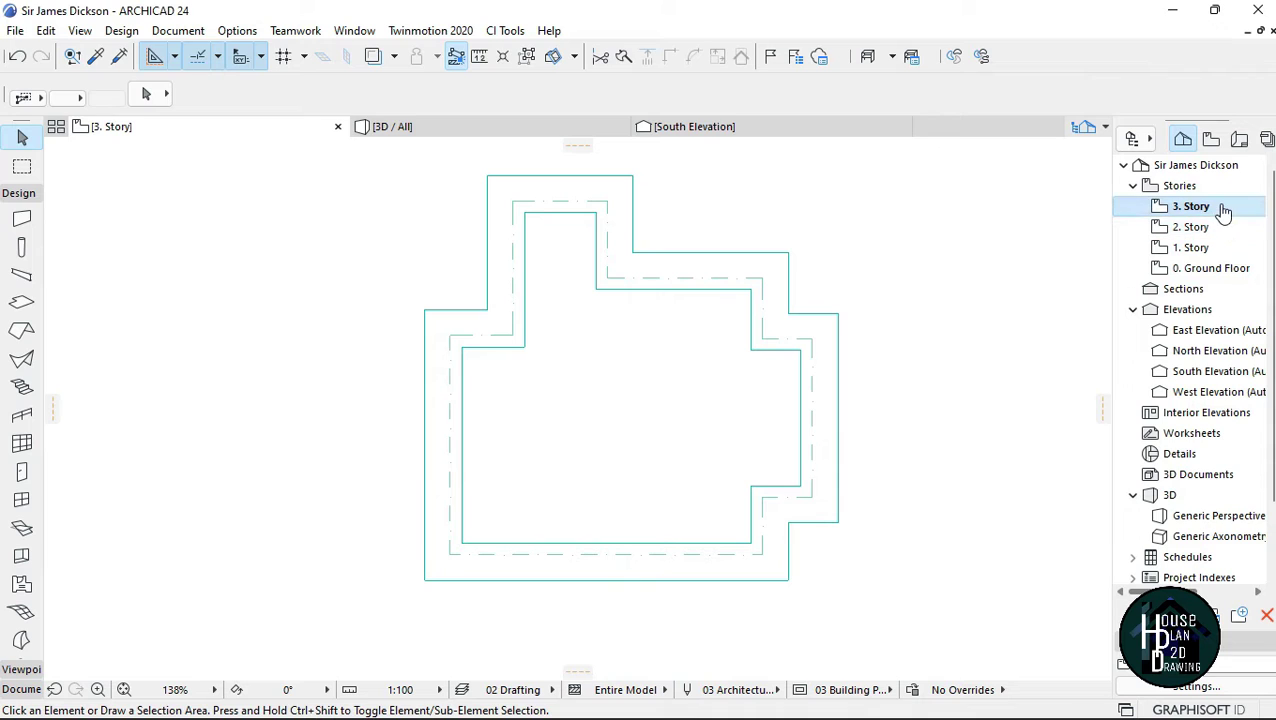
scroll(725, 345, down, 2)
scroll(719, 343, up, 2)
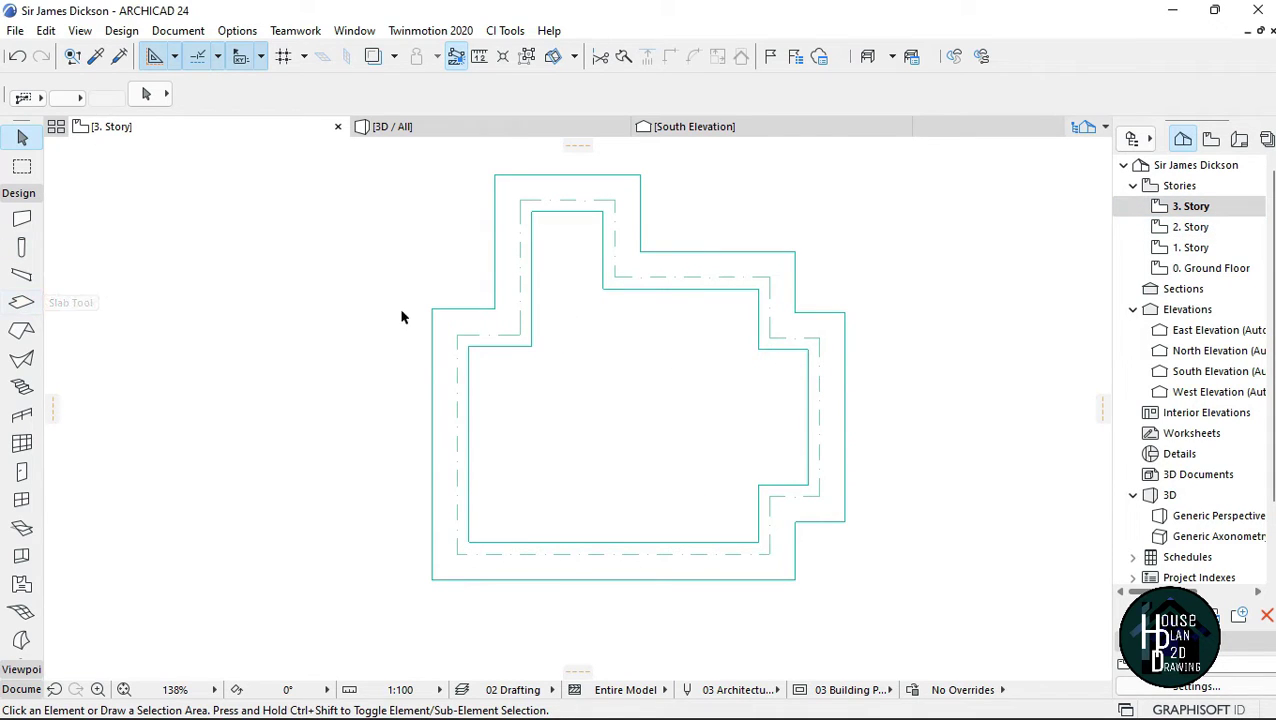
Activate the Roof tool for a complex multi-plane roof, review its positioning and multi-plane geometry, and accept the default settings
click(22, 332)
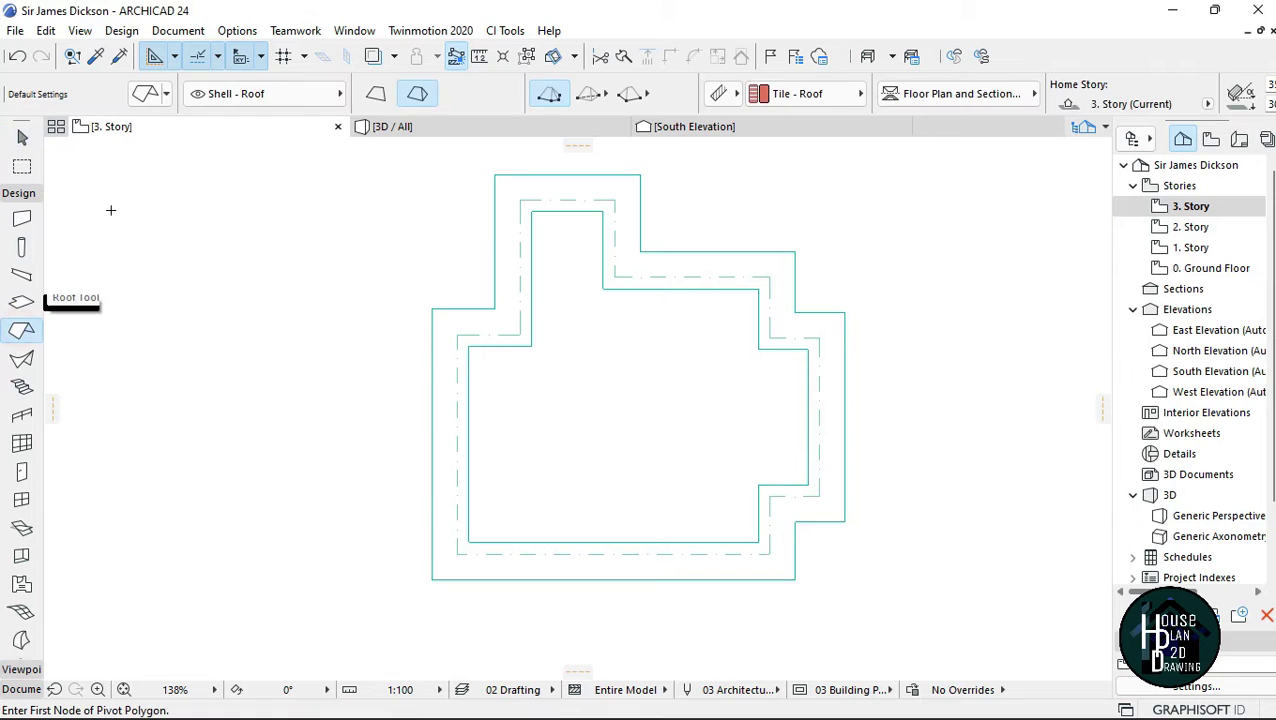
click(557, 98)
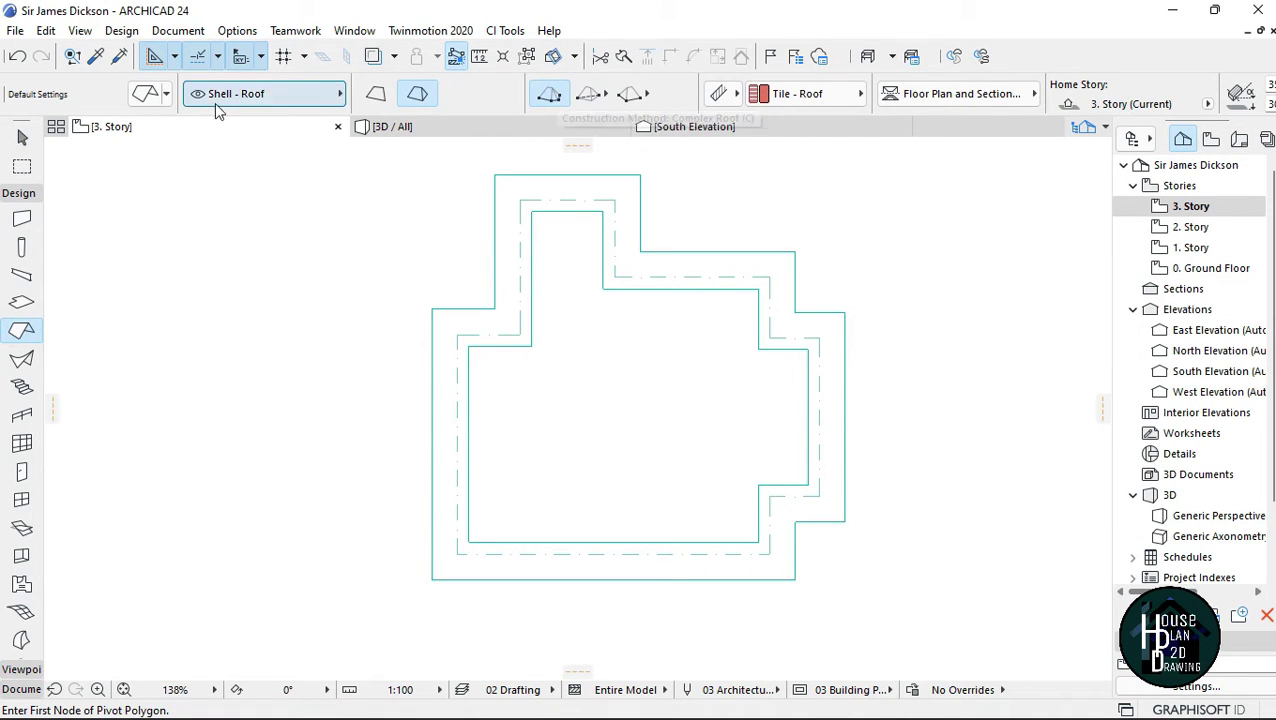
click(145, 94)
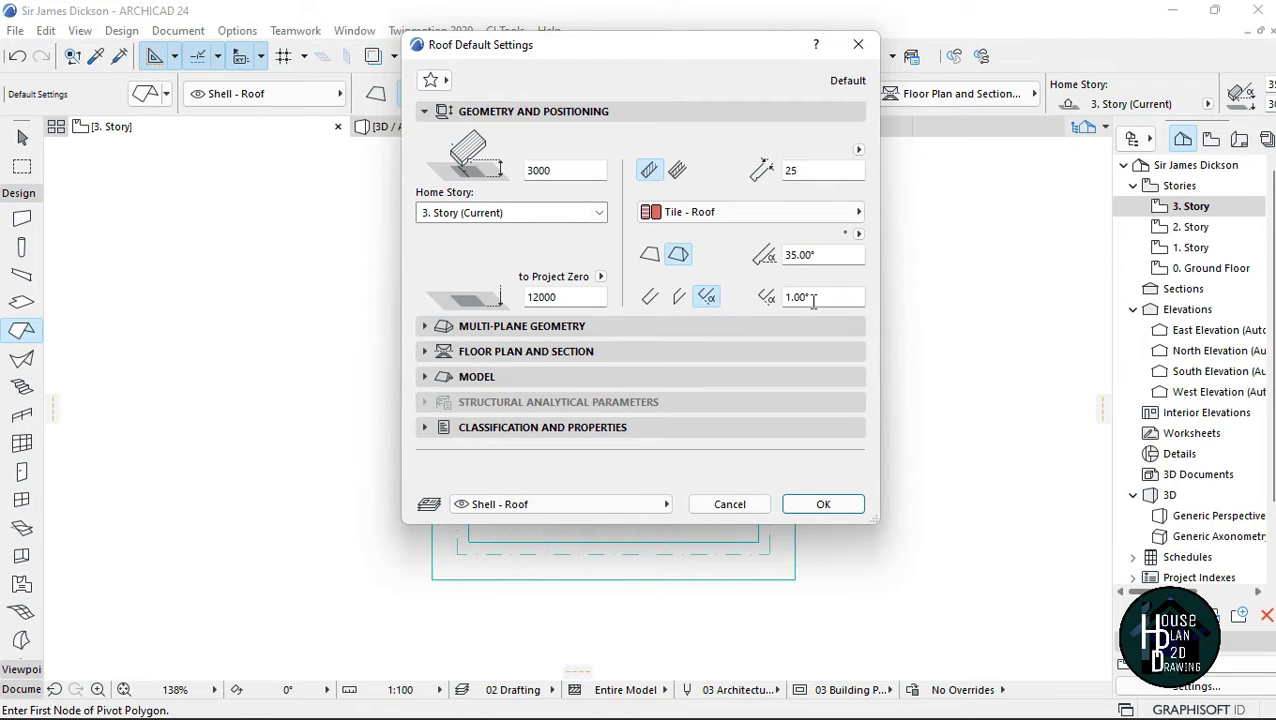
click(594, 327)
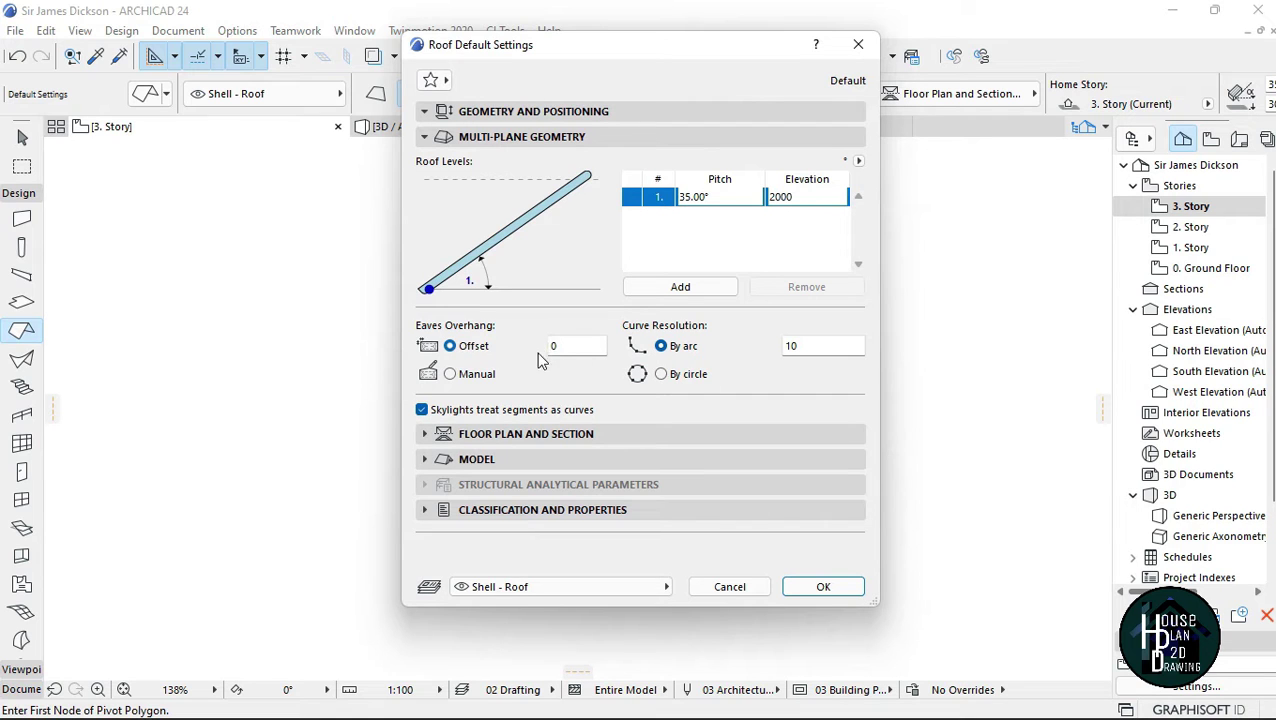
click(555, 137)
click(590, 110)
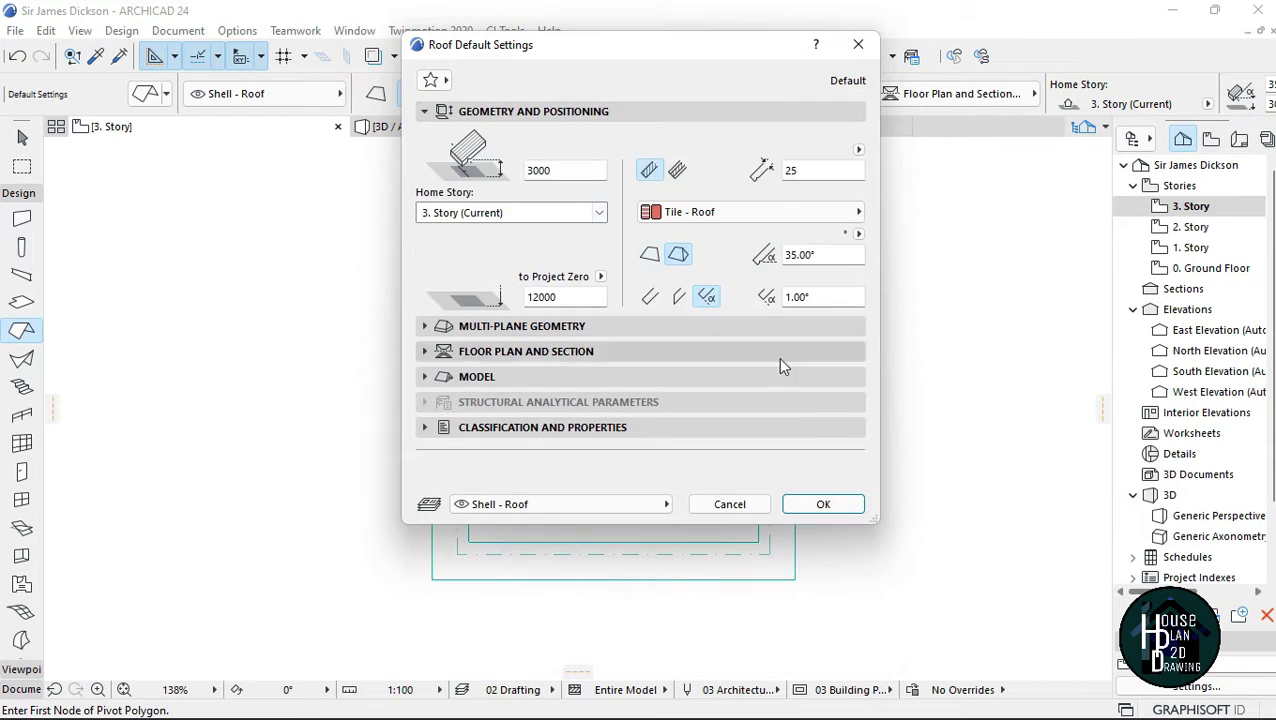
click(824, 505)
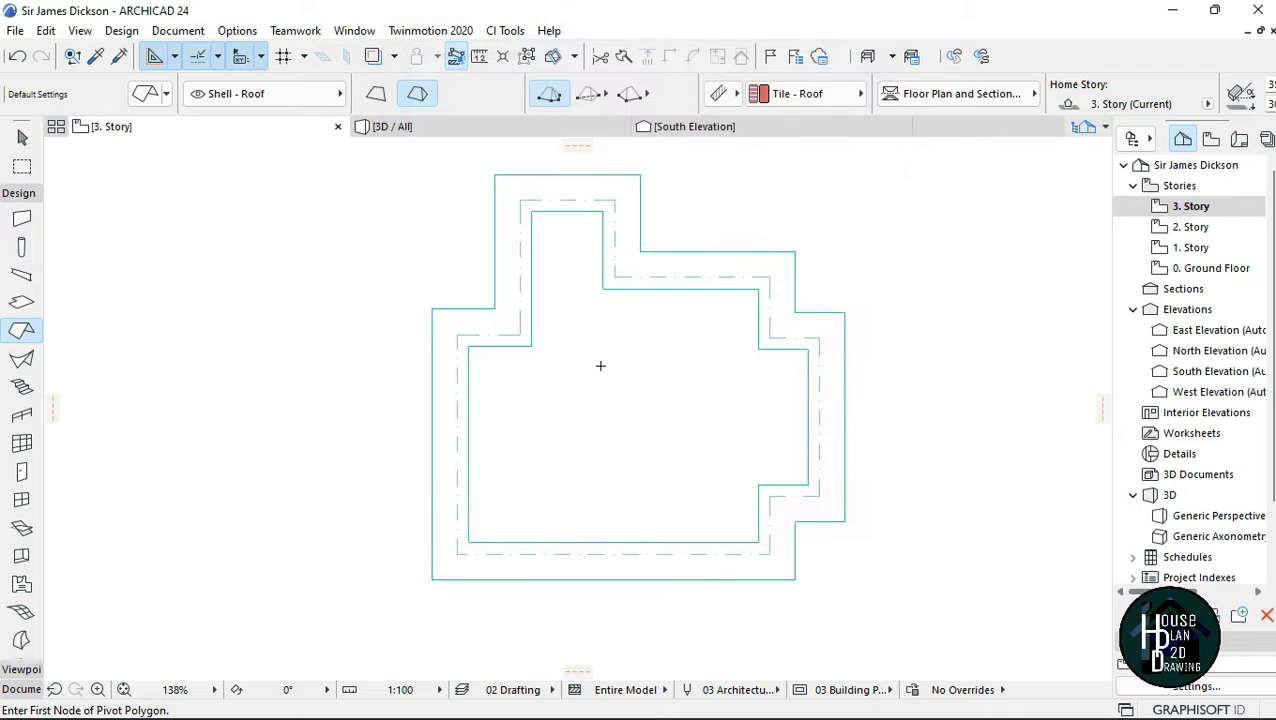
Set the roof's building material to Tile - Roof and its cover fill to Roof Tile 01
scroll(587, 349, down, 3)
scroll(628, 349, up, 3)
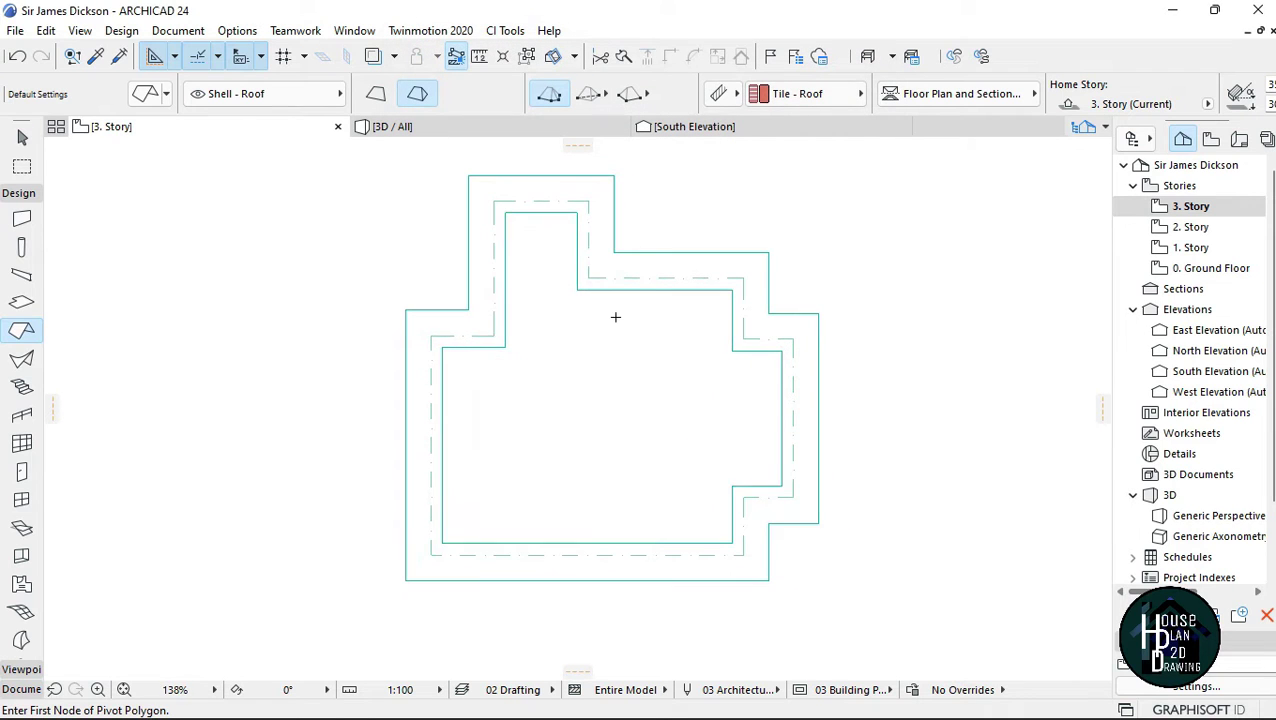
click(788, 94)
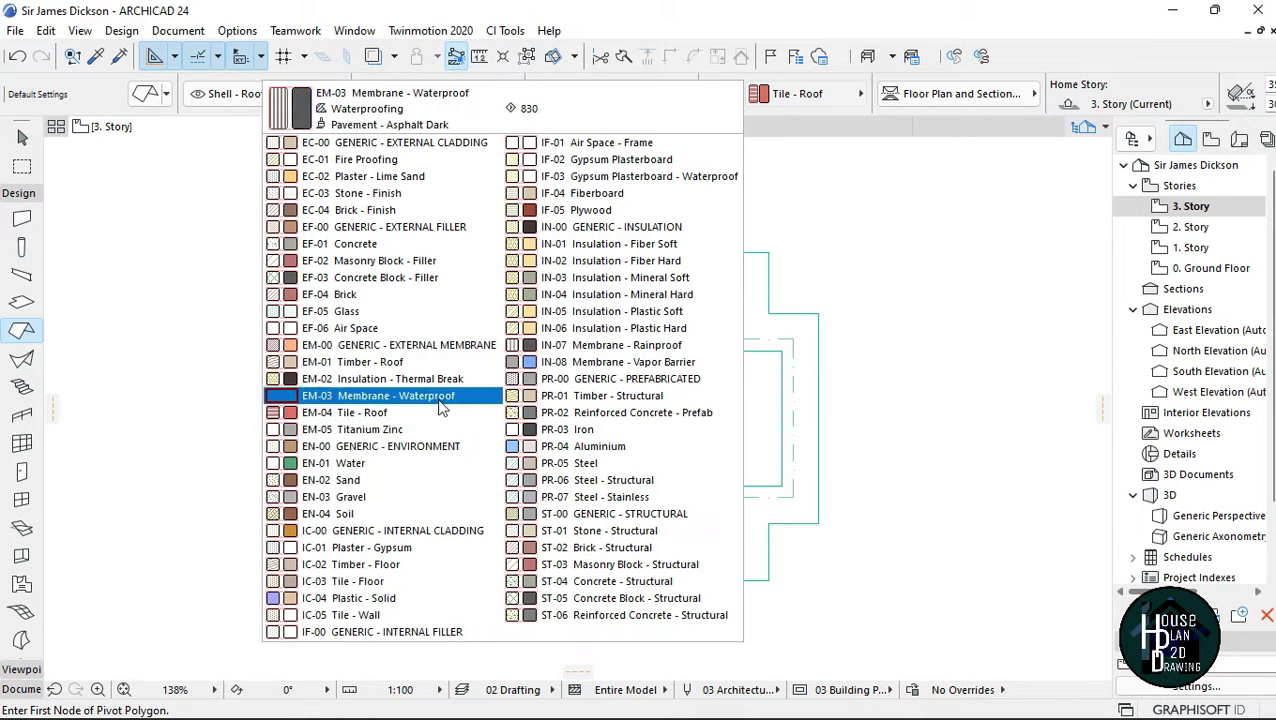
click(388, 413)
scroll(940, 91, down, 6)
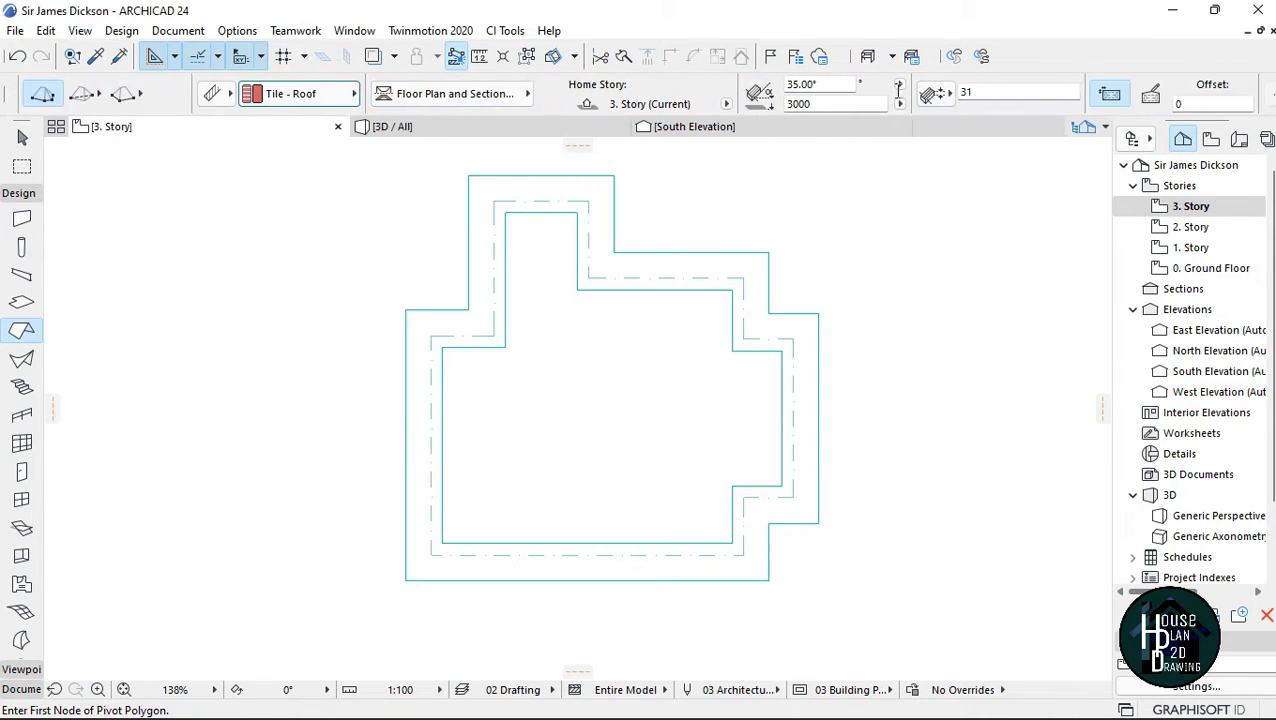
scroll(940, 91, down, 4)
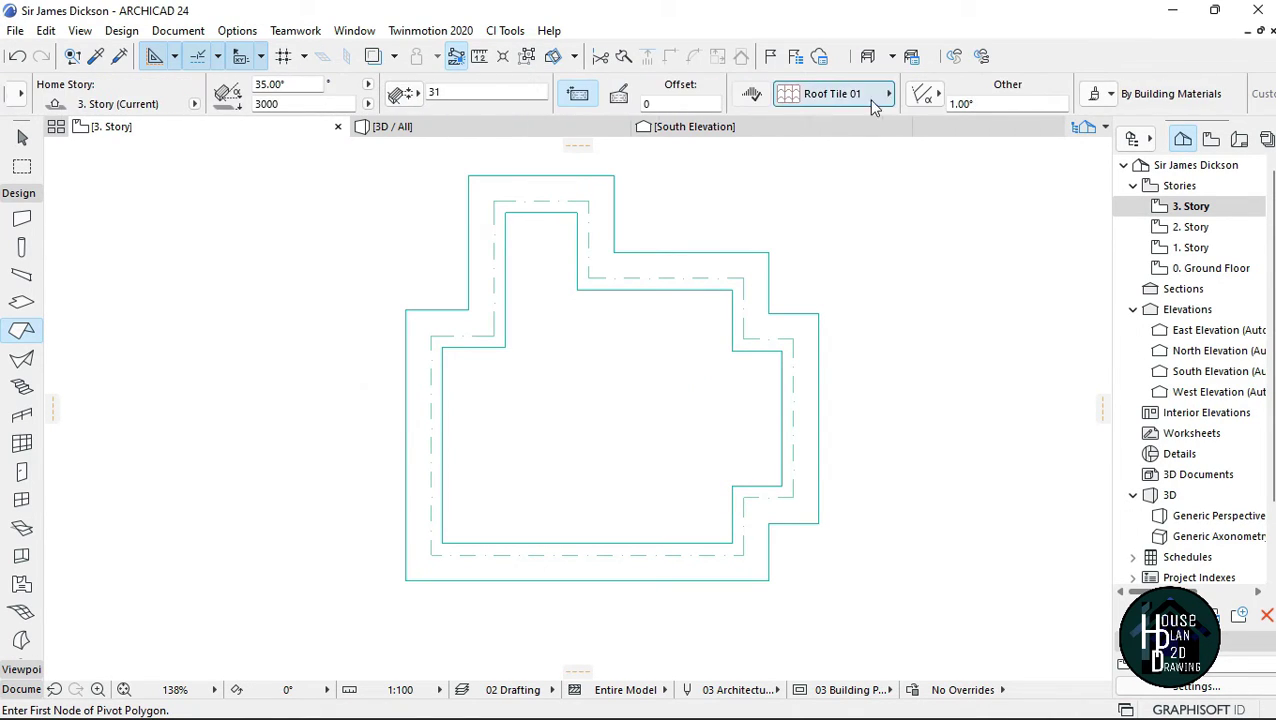
click(856, 103)
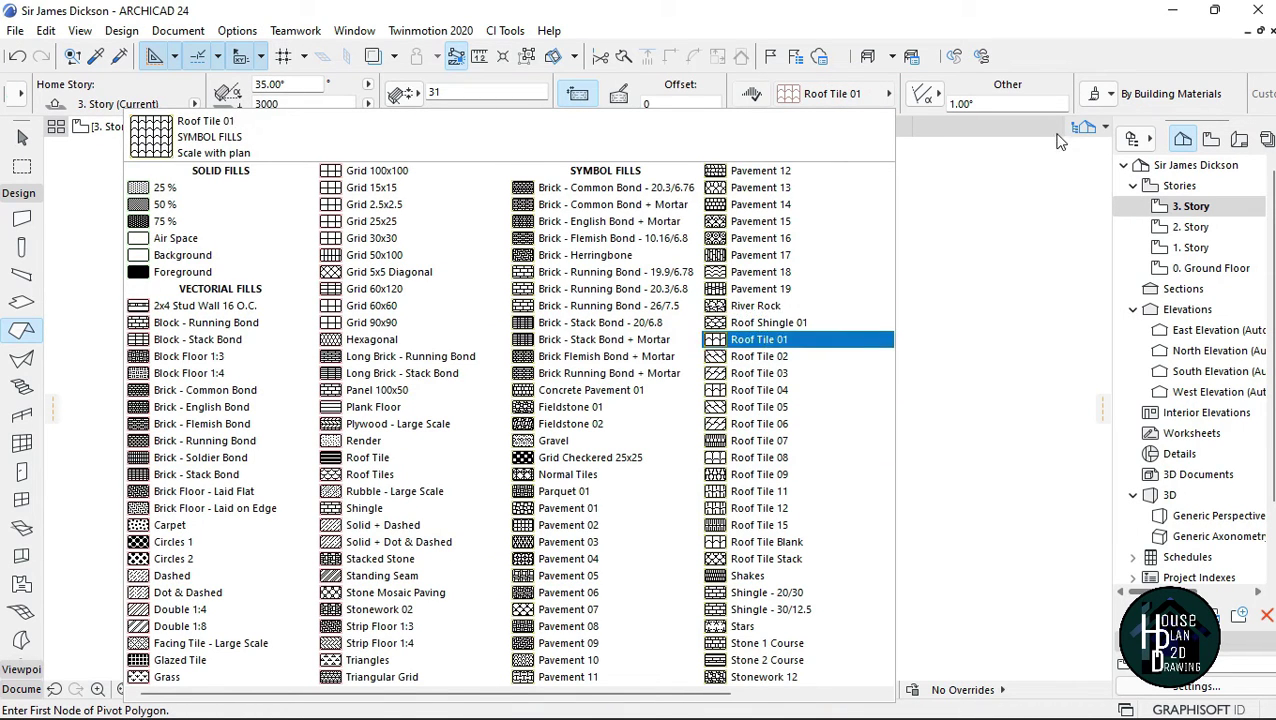
click(758, 339)
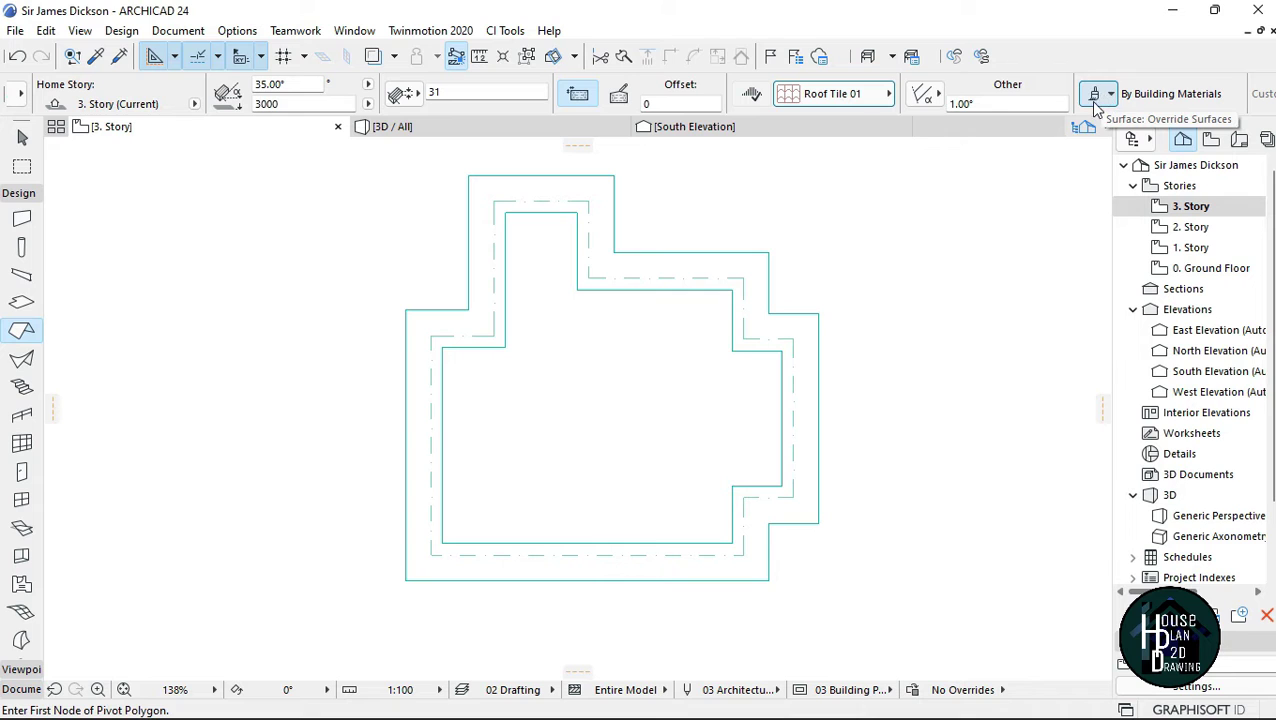
Try overriding the roof's surfaces, browse the top surface options, and return all surfaces to their building materials
click(1095, 97)
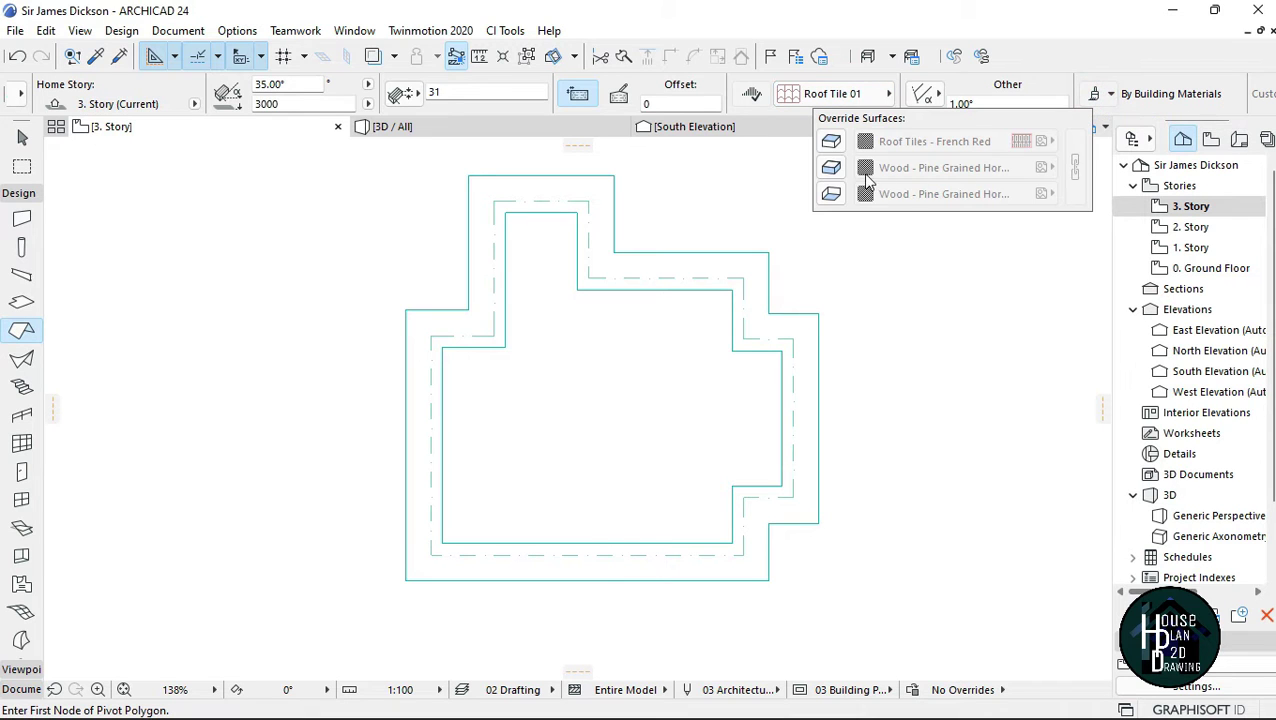
click(838, 142)
click(832, 198)
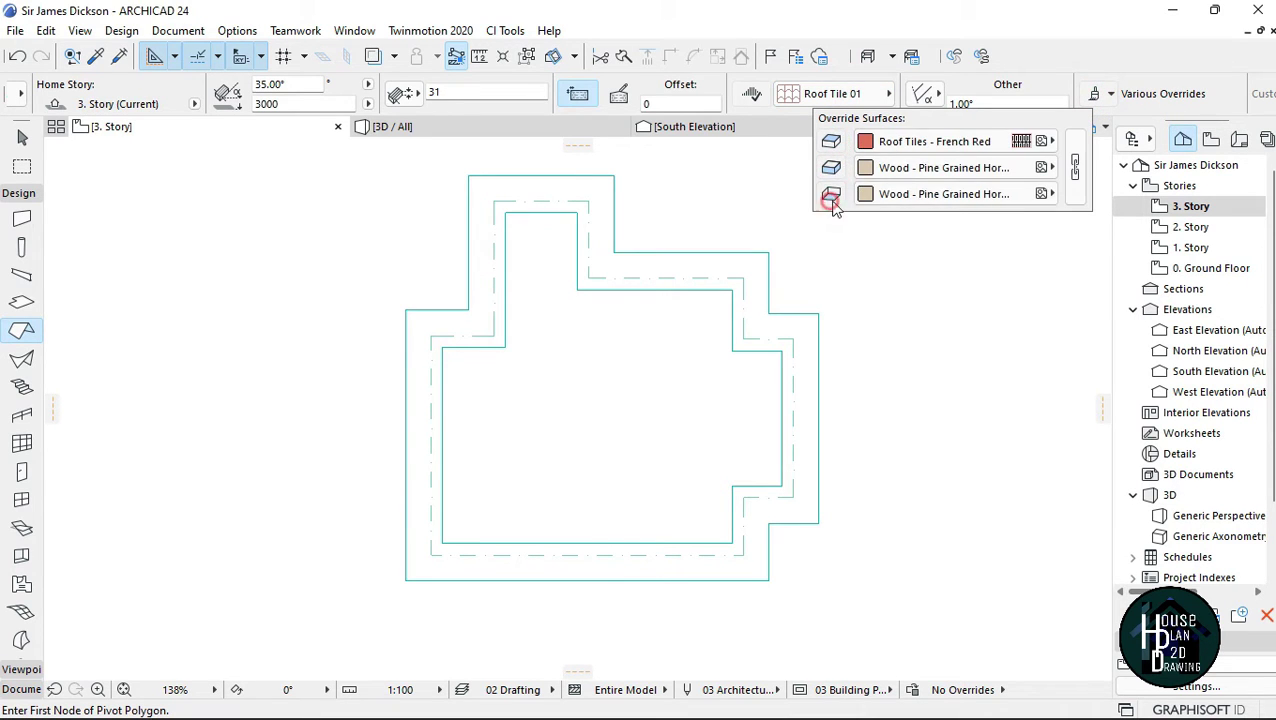
click(911, 142)
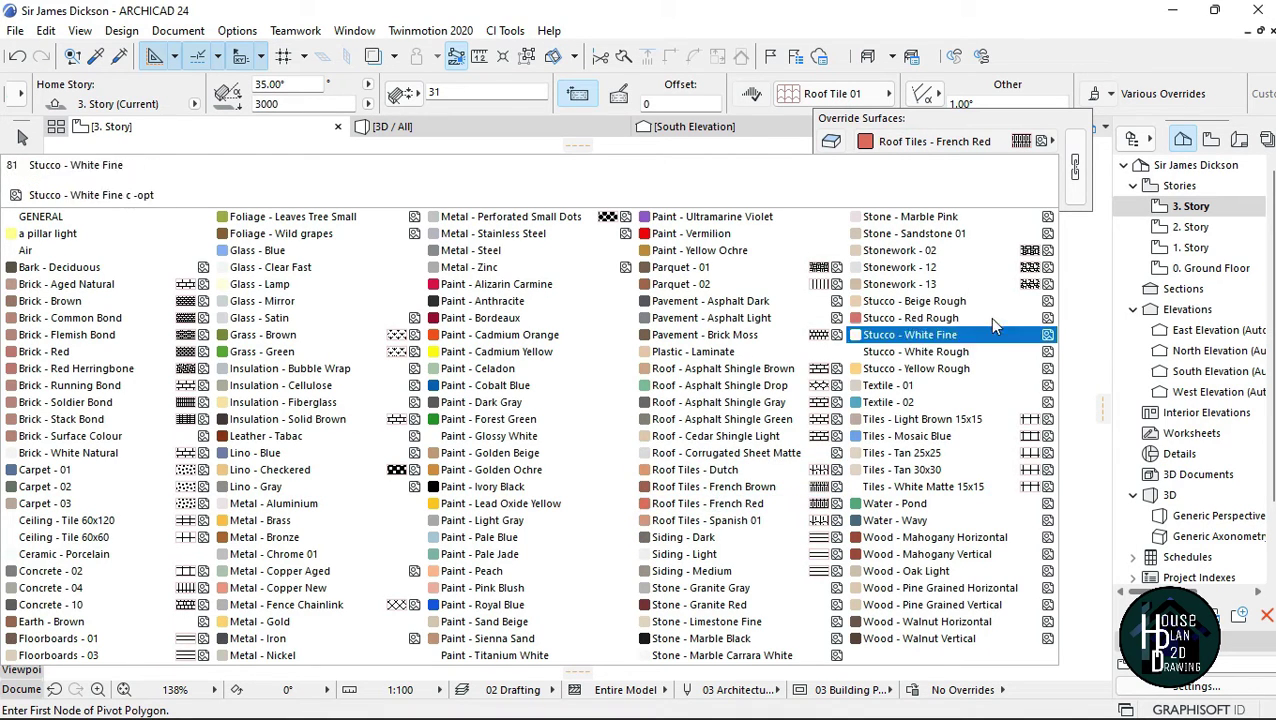
key(Escape)
click(831, 141)
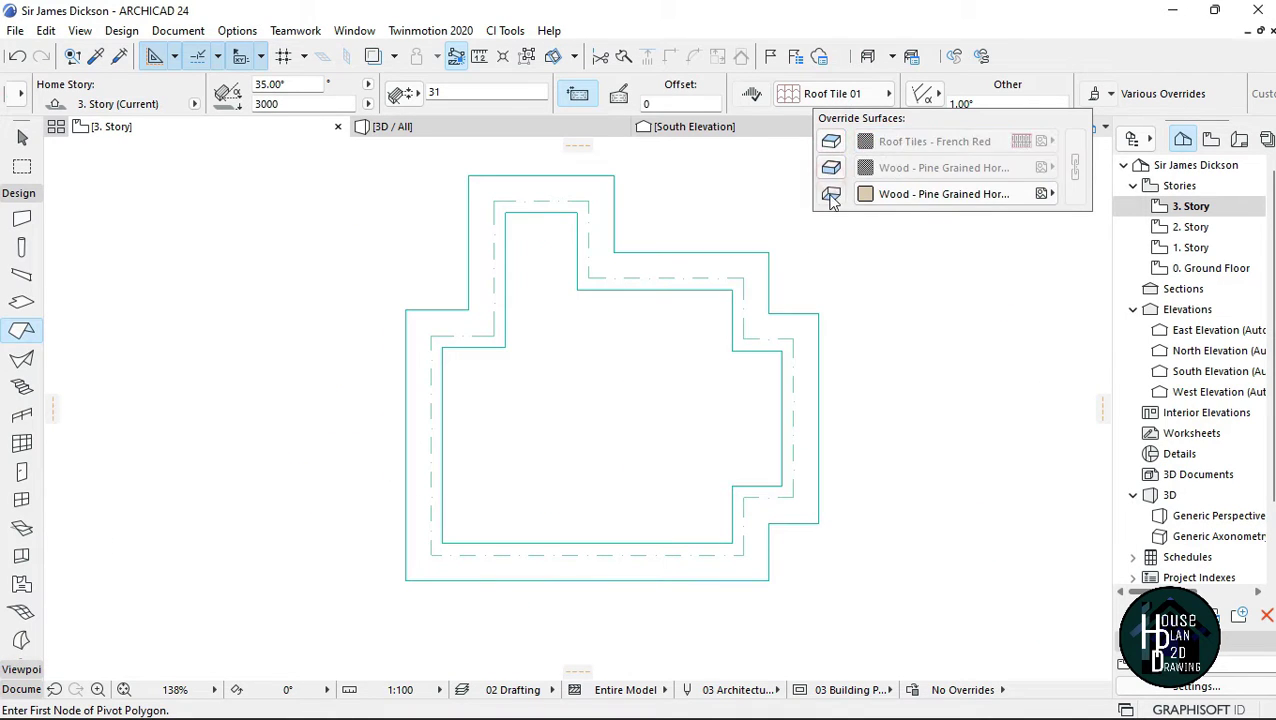
click(831, 197)
Start the roof's pivot polygon at the fascia outline's upper-left outer corner and trace its stepped left side to the lower-left corner
scroll(610, 285, down, 2)
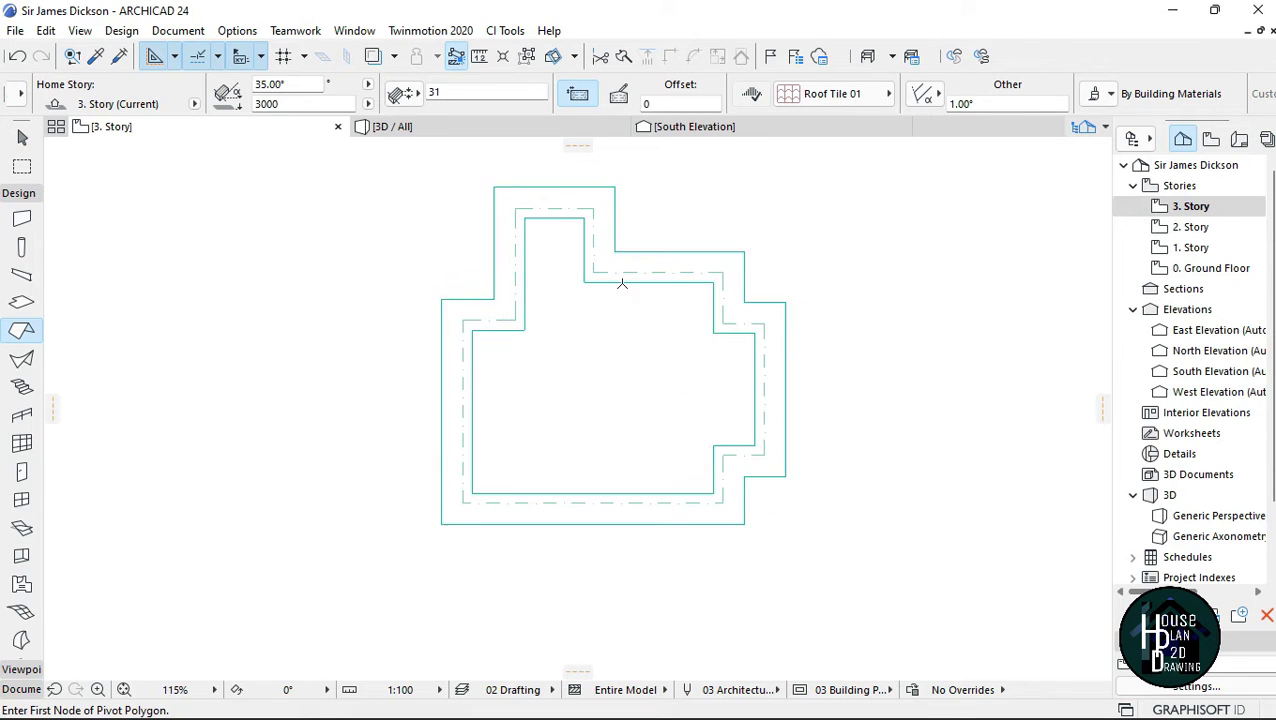
scroll(541, 219, up, 5)
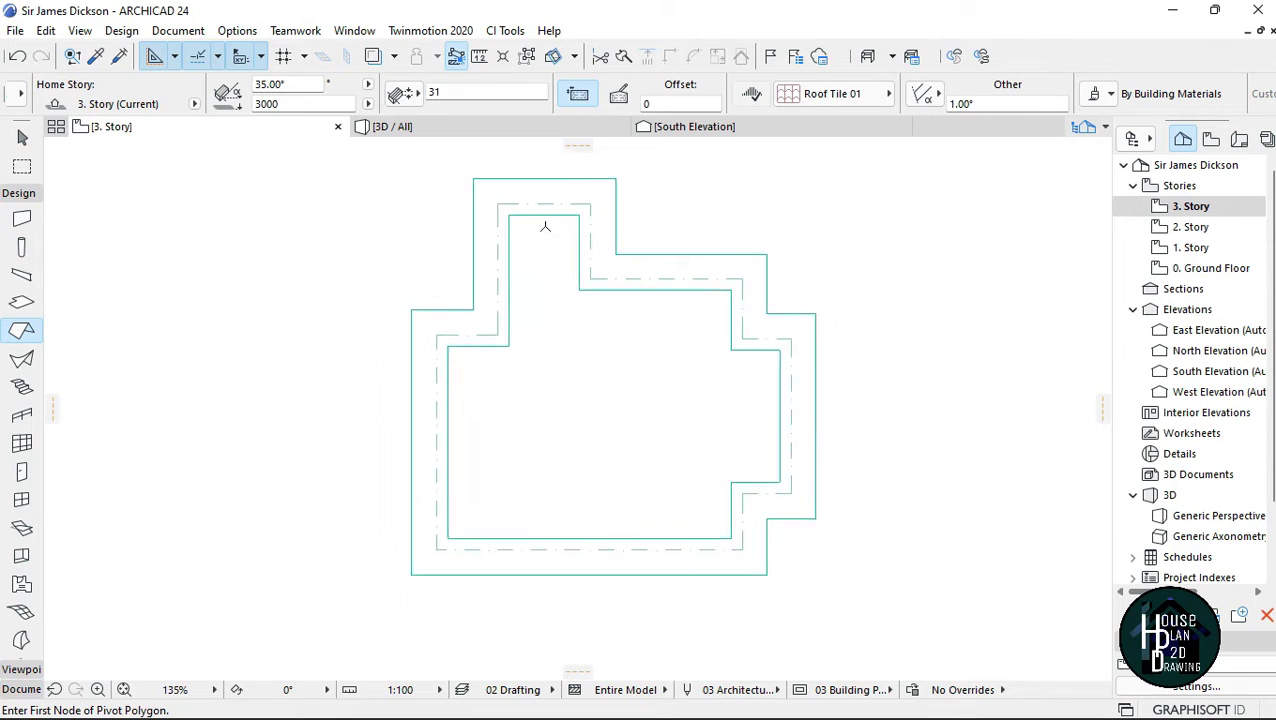
click(480, 177)
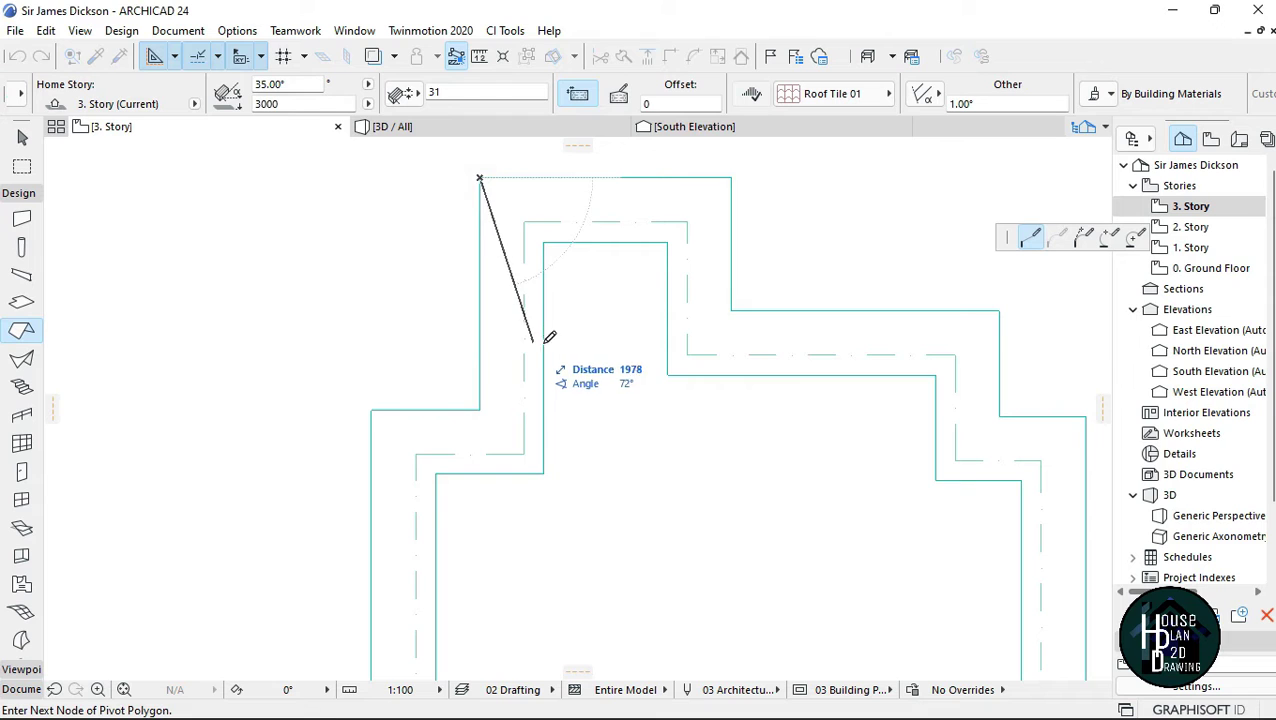
scroll(520, 342, down, 7)
scroll(524, 368, up, 6)
click(523, 369)
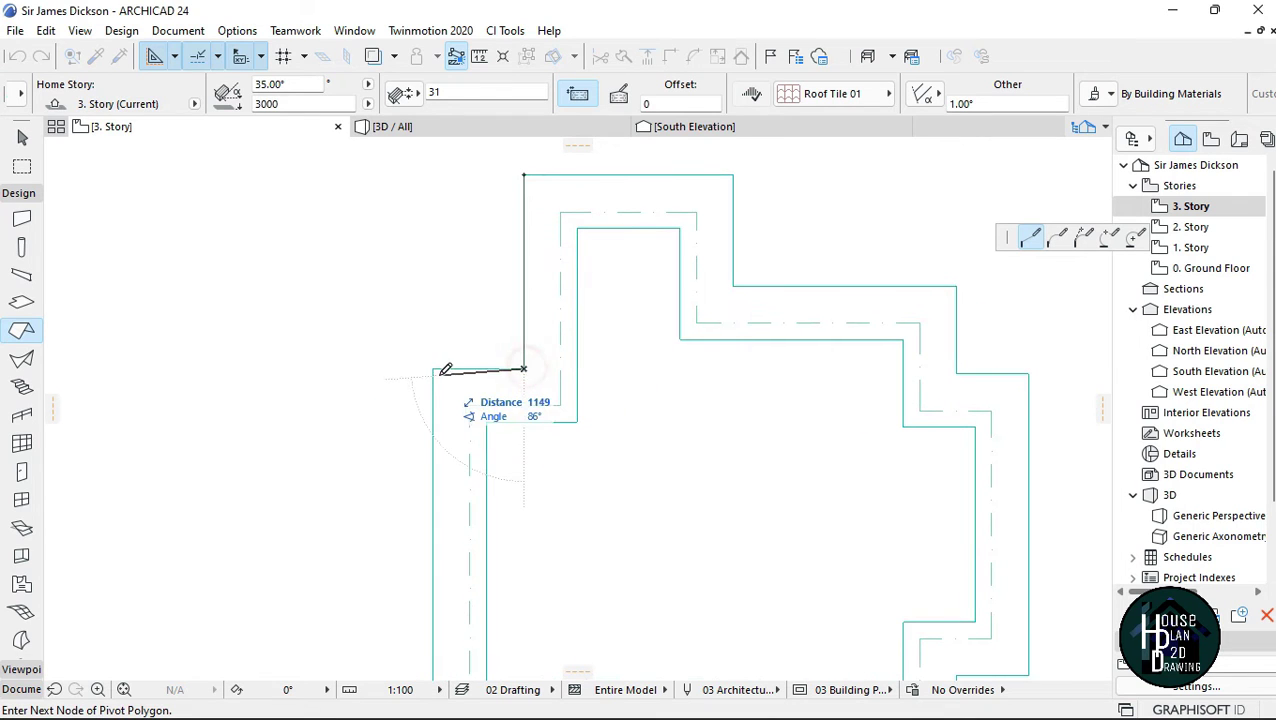
click(434, 369)
scroll(441, 358, down, 5)
scroll(447, 581, up, 5)
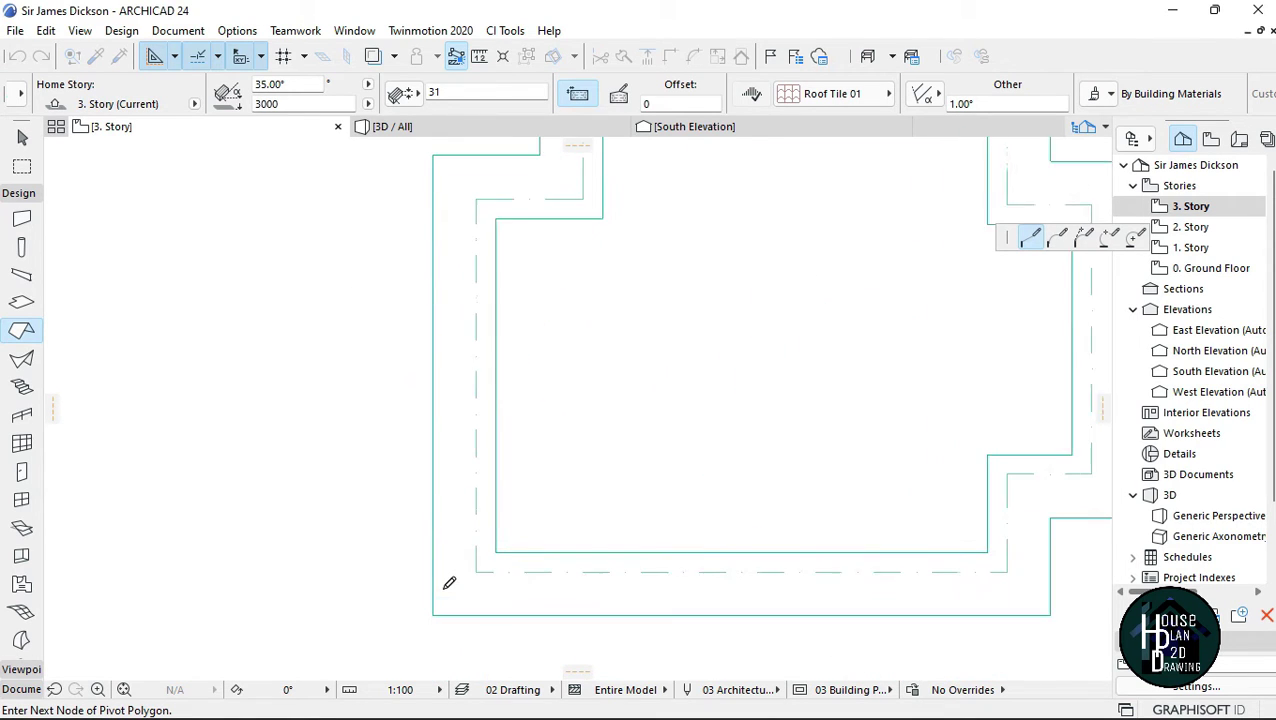
click(433, 616)
Continue the pivot polygon along the fascia's bottom edge and around the lower-right step to the outermost right corner
scroll(266, 442, down, 4)
scroll(598, 476, up, 4)
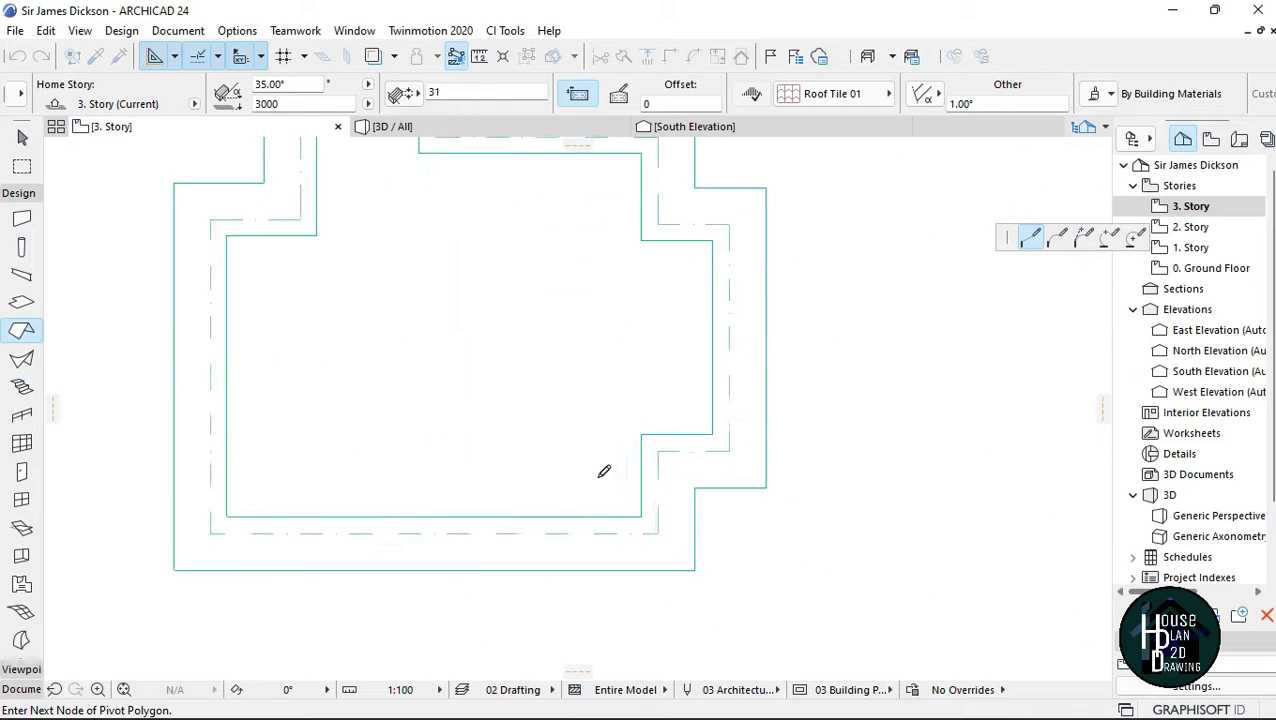
click(714, 590)
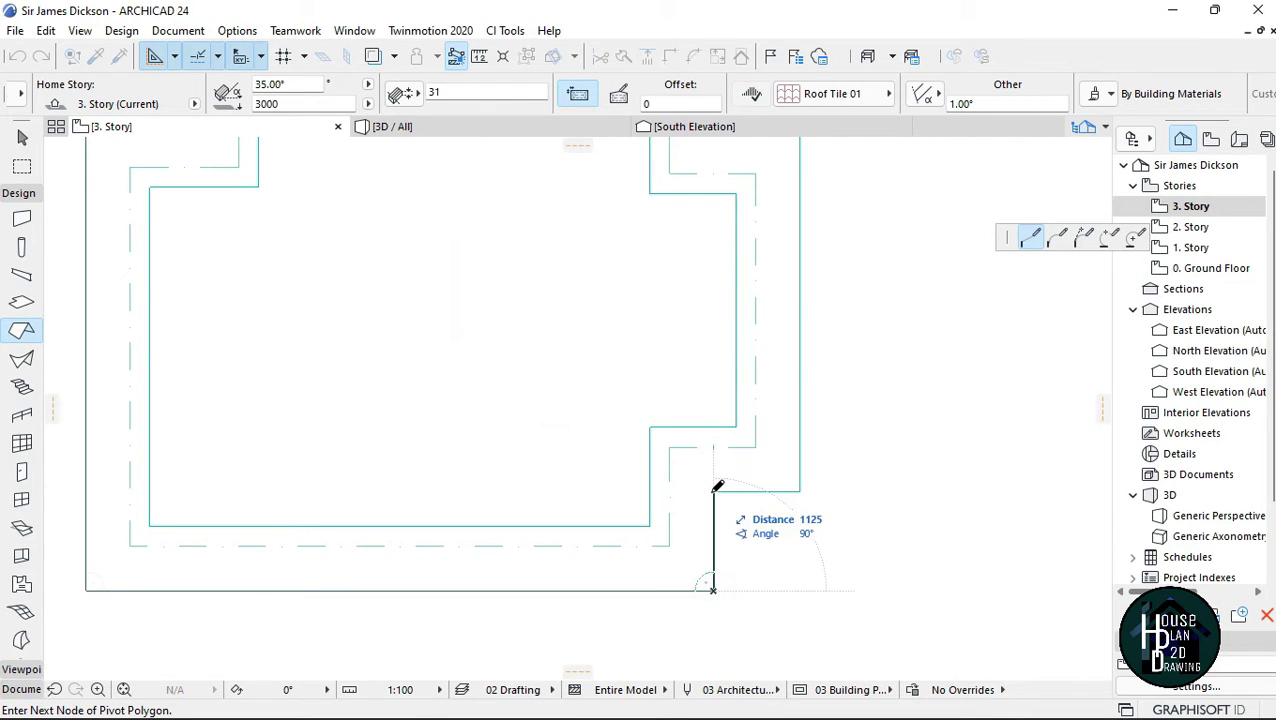
click(713, 490)
click(801, 491)
Trace the pivot polygon up the fascia's right side and around its steps to the top projection's upper-right corner
scroll(823, 271, down, 3)
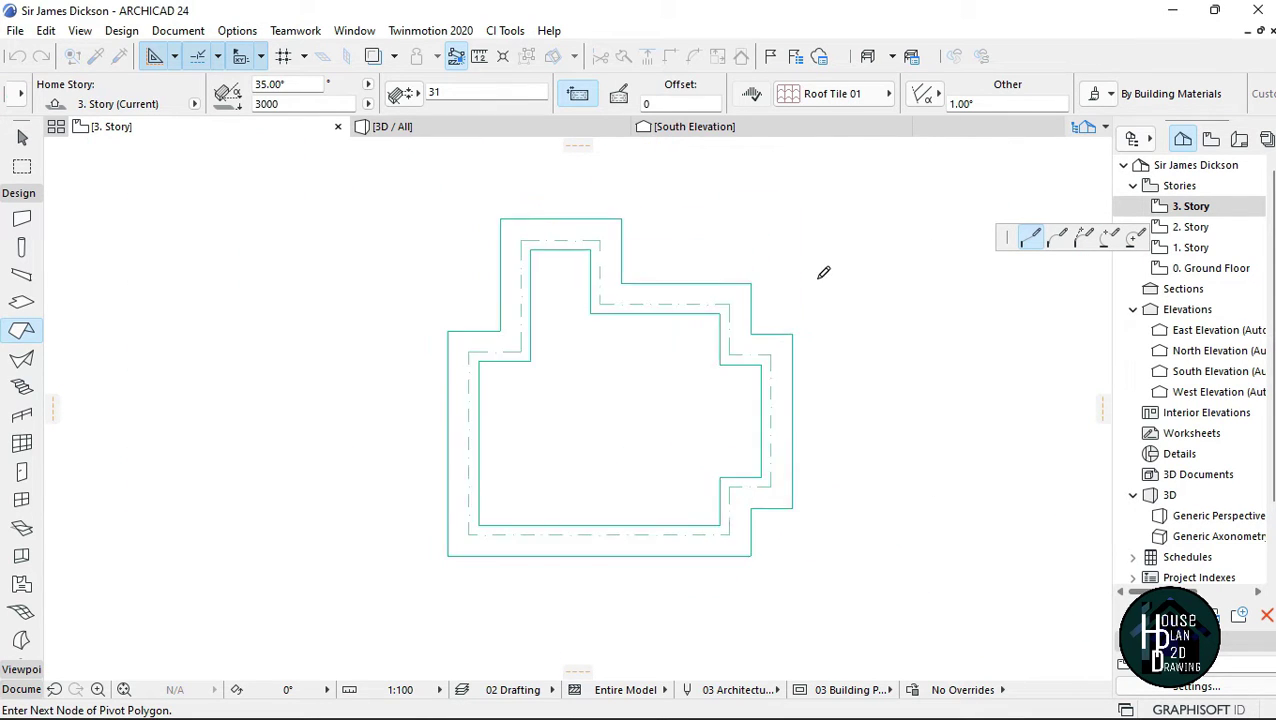
scroll(786, 404, up, 3)
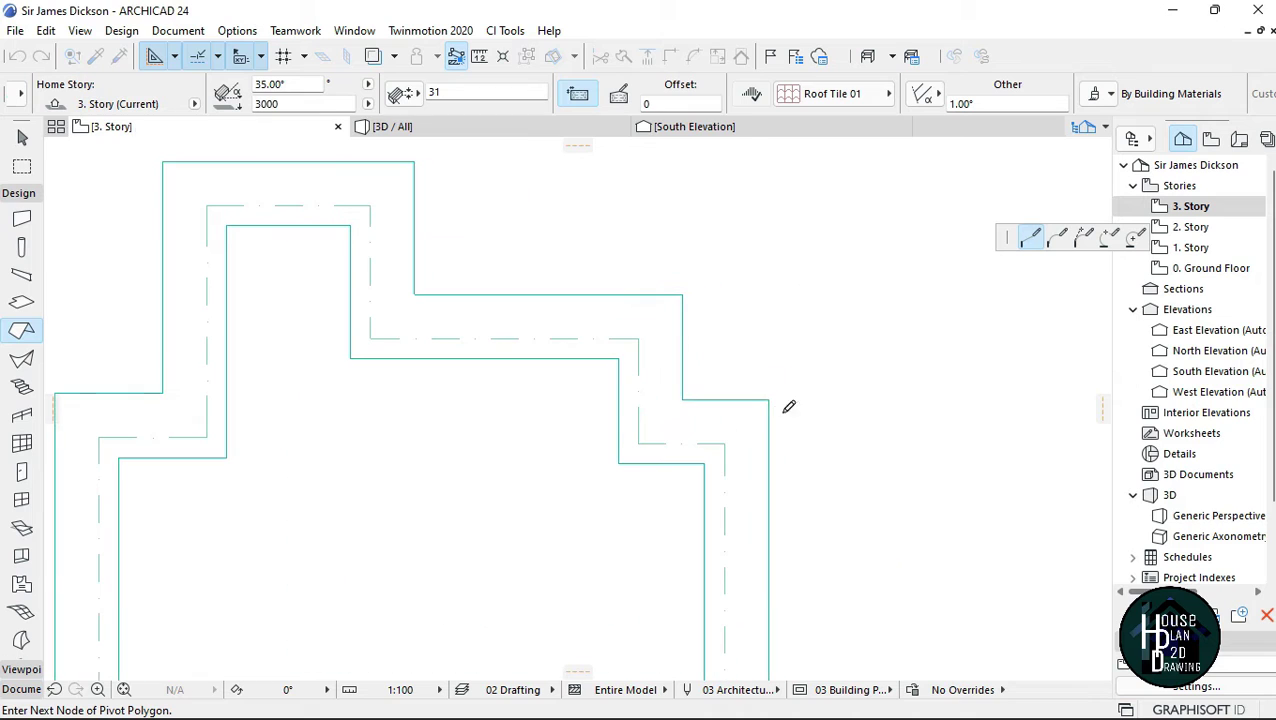
click(683, 399)
click(683, 294)
scroll(555, 265, down, 3)
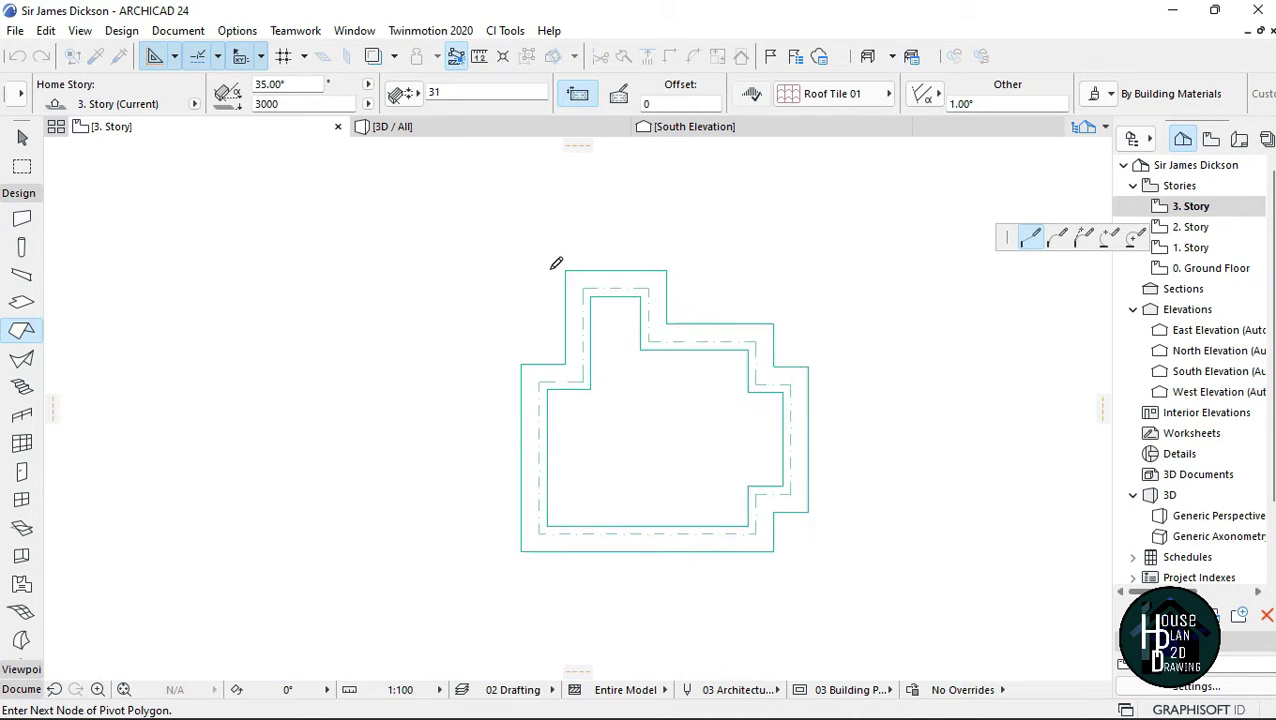
scroll(917, 345, up, 3)
click(849, 379)
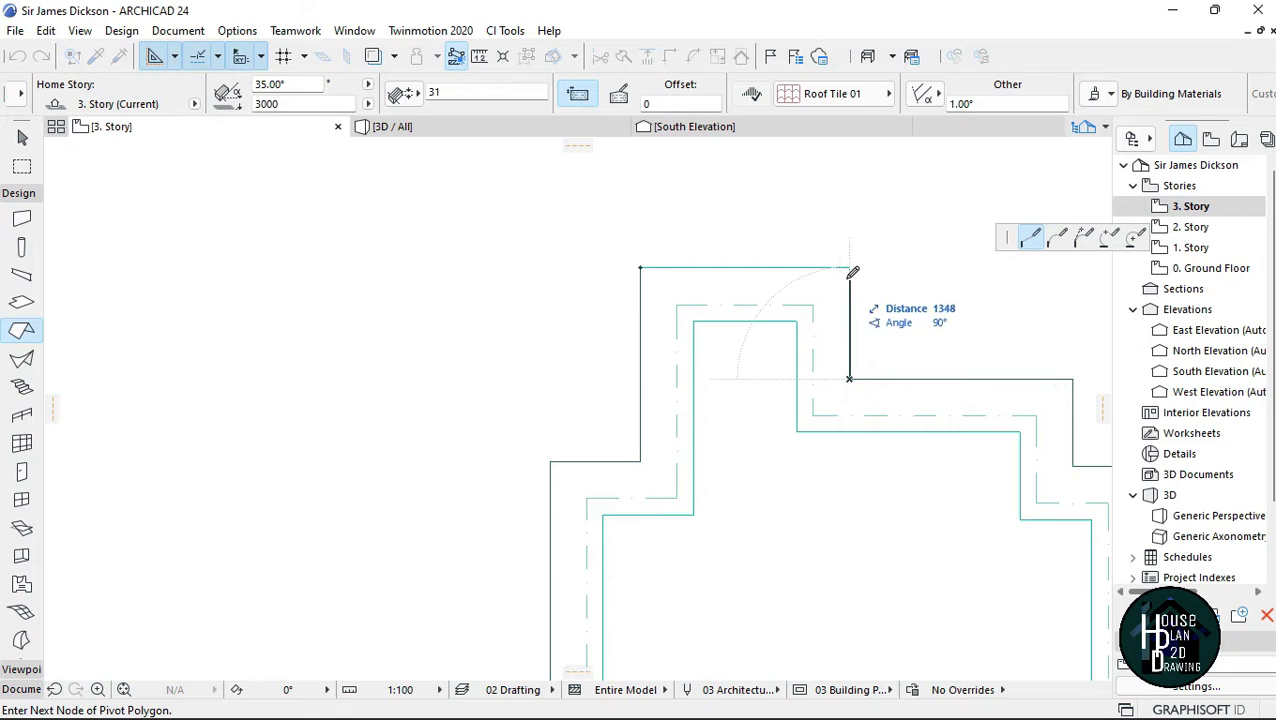
click(850, 268)
Close the pivot polygon along the top edge at its starting corner to create the multi-plane roof
scroll(627, 305, down, 2)
scroll(655, 293, up, 2)
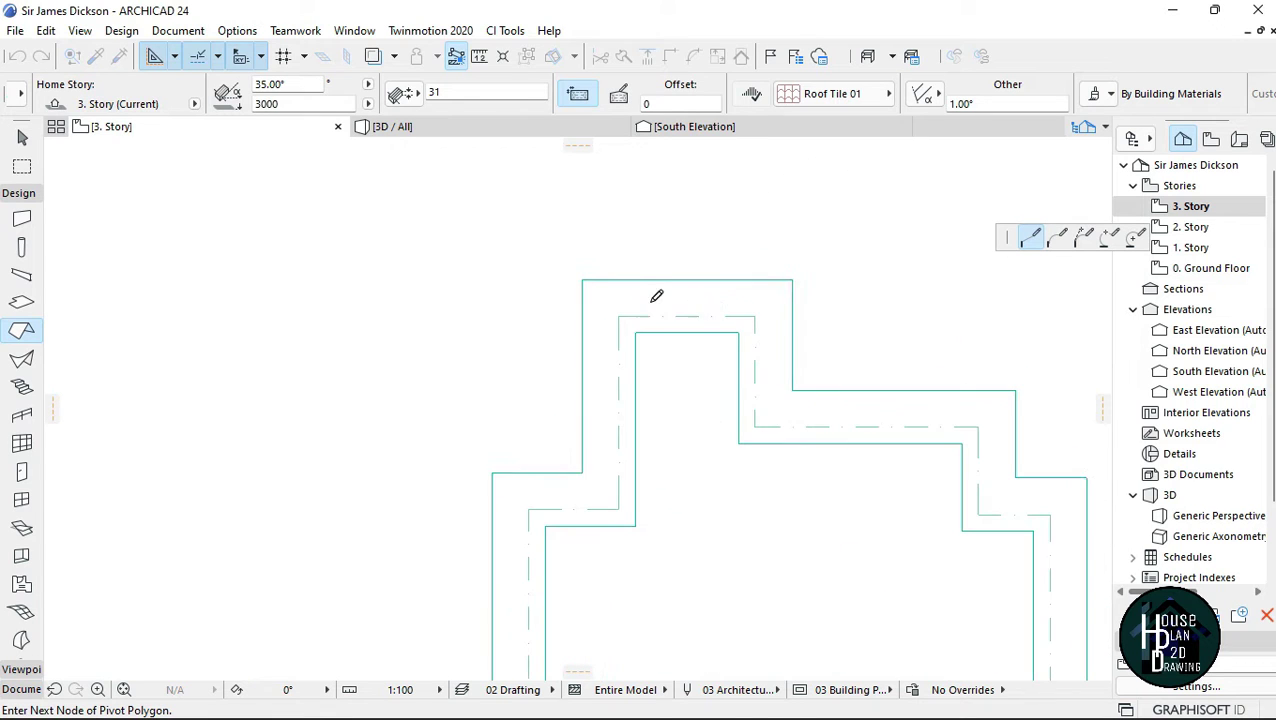
scroll(891, 364, up, 1)
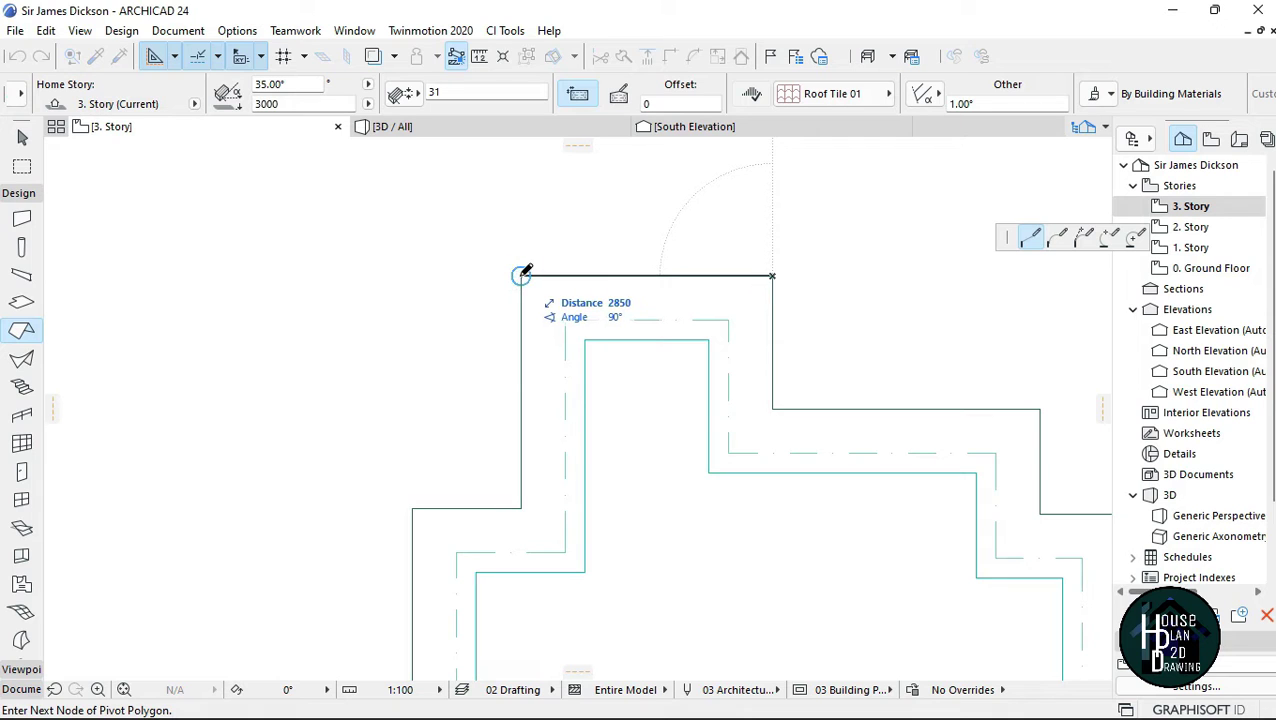
click(519, 275)
scroll(570, 310, down, 3)
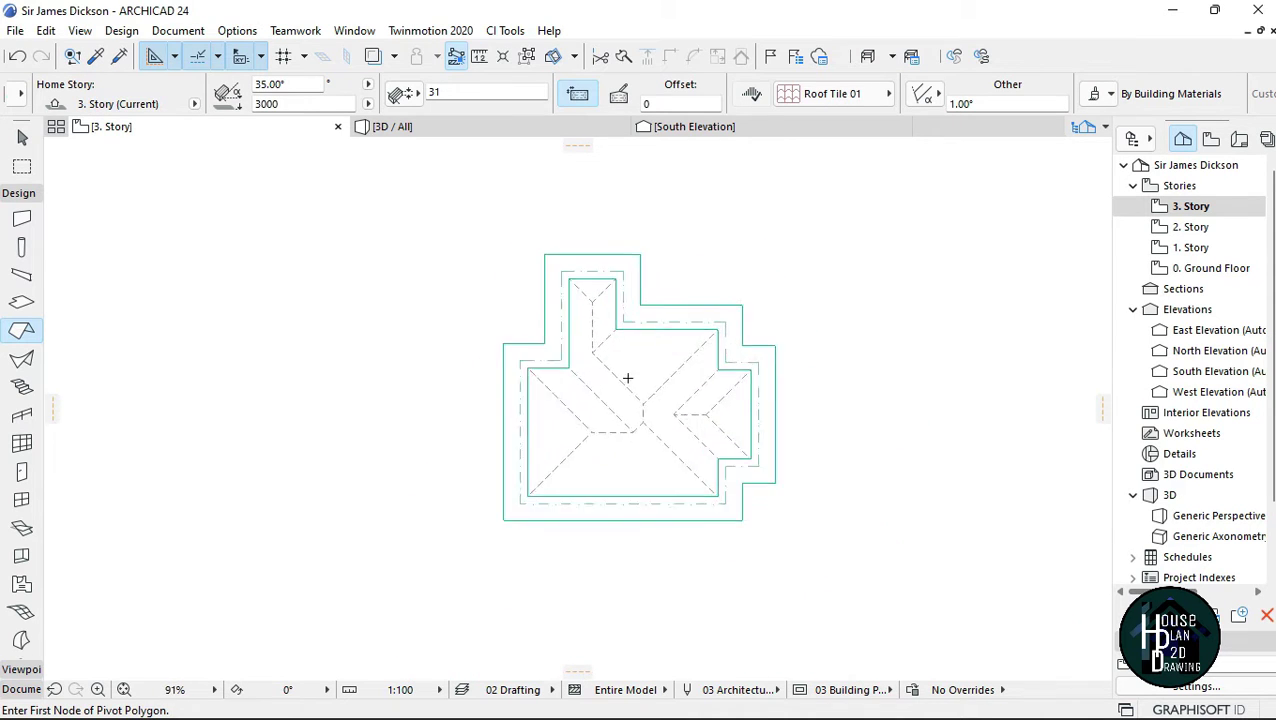
scroll(627, 377, up, 2)
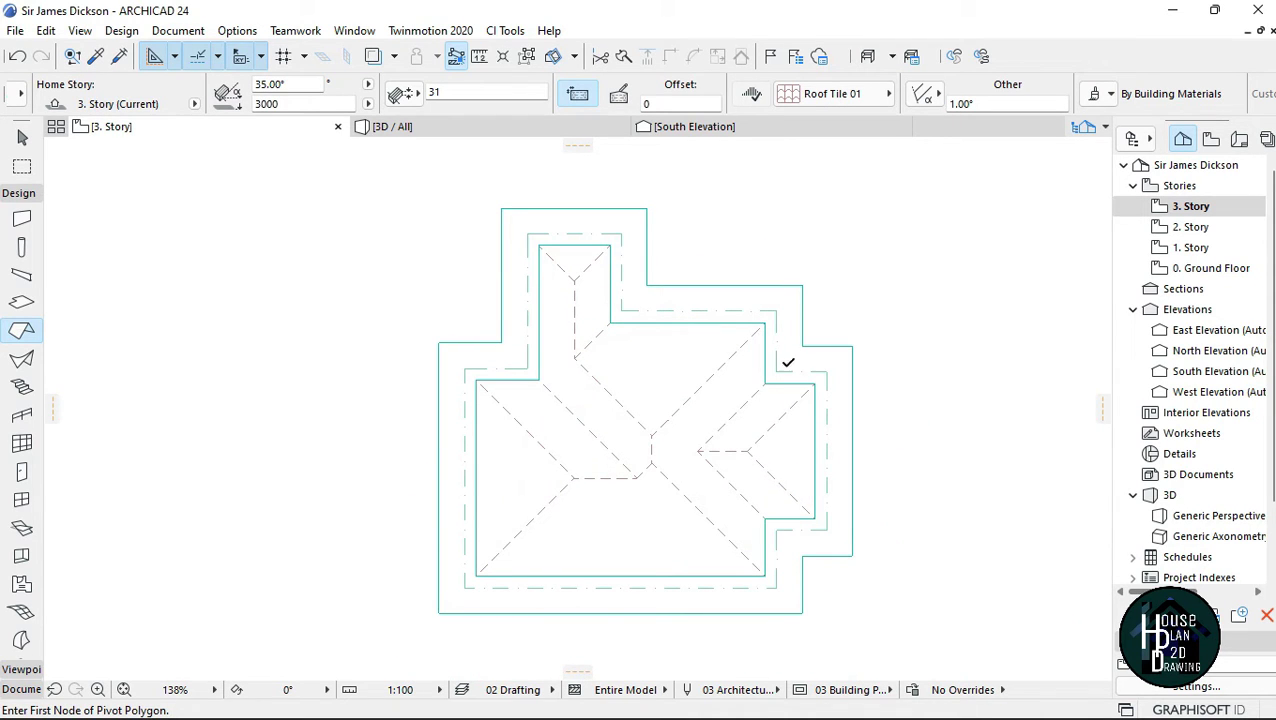
Examine the new roof and its height above the top-floor fascia in 3D from the front, side and rear
click(424, 129)
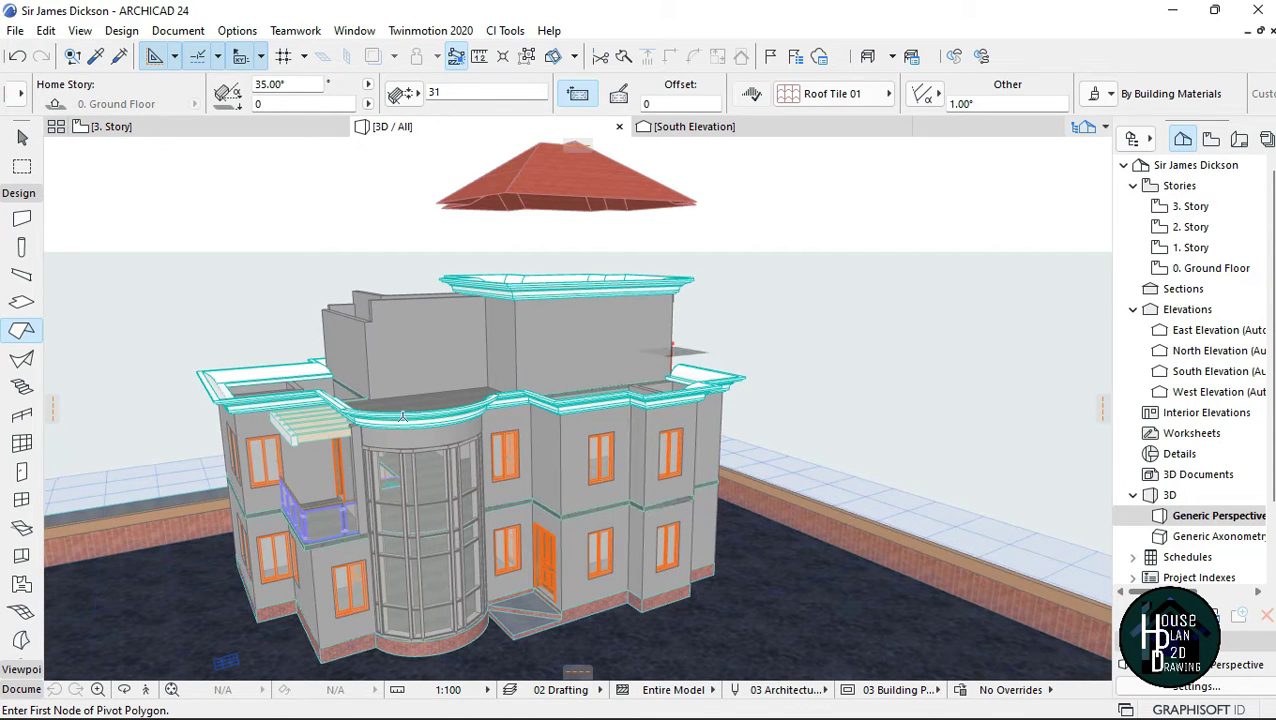
click(150, 690)
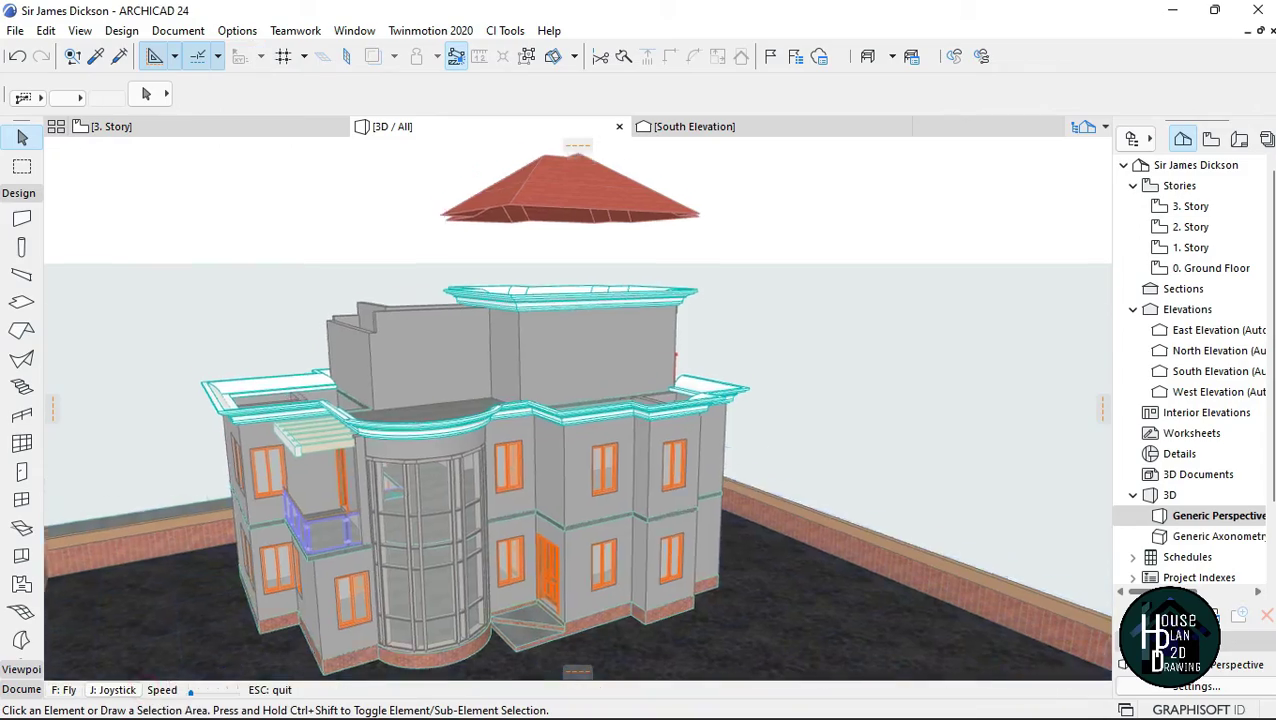
key(Up)
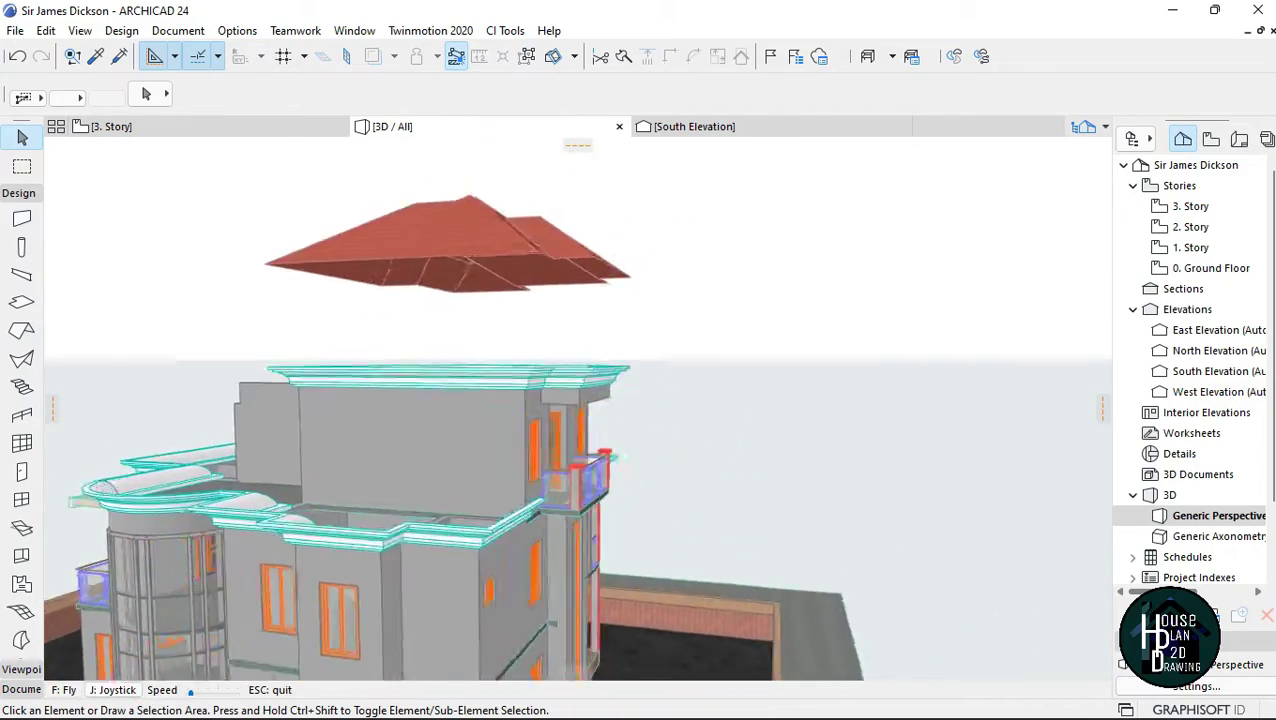
key(Down)
key(Right)
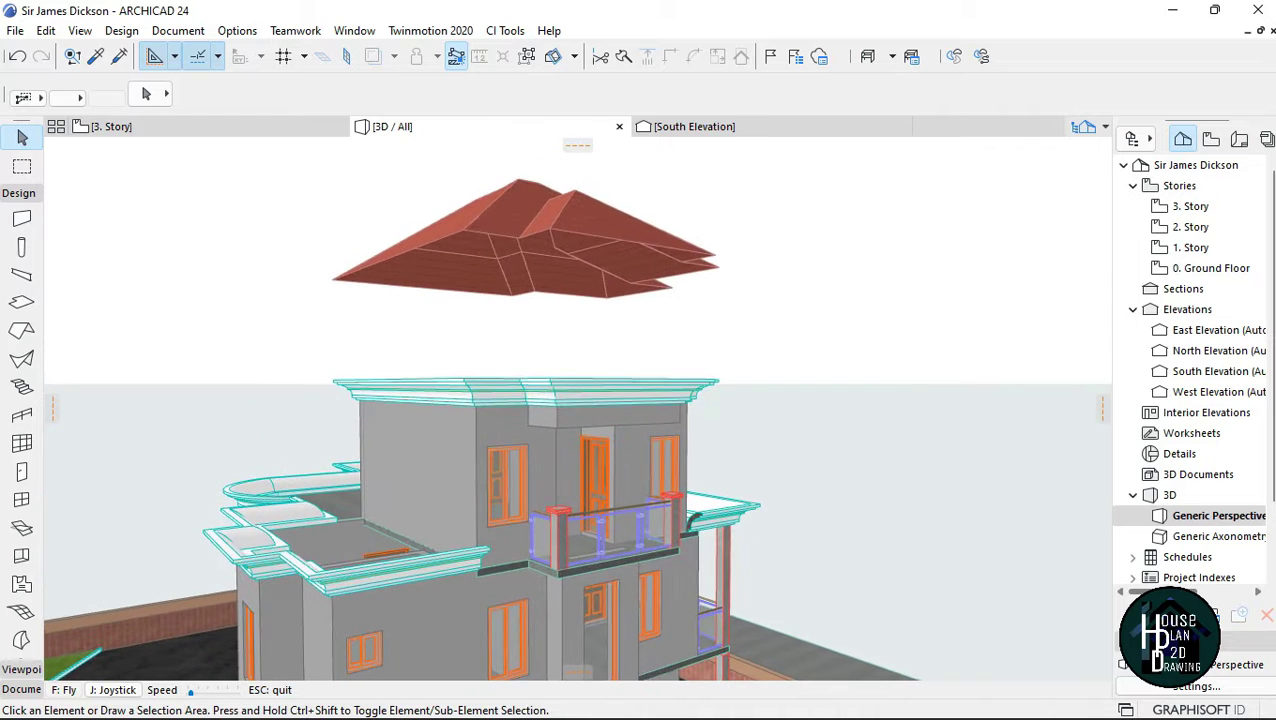
key(Escape)
In the South Elevation, move the new roof down so its lower-left eave corner sits on the top-left corner of the upper fascia
click(755, 132)
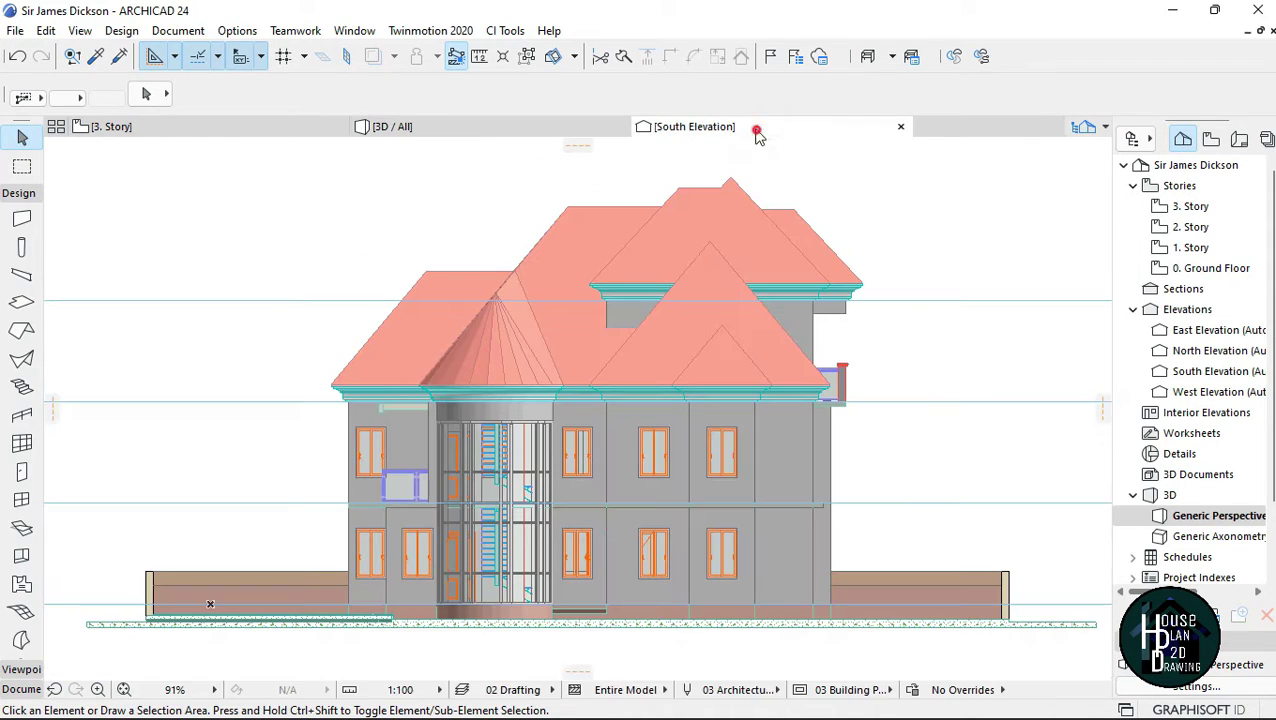
scroll(724, 390, down, 3)
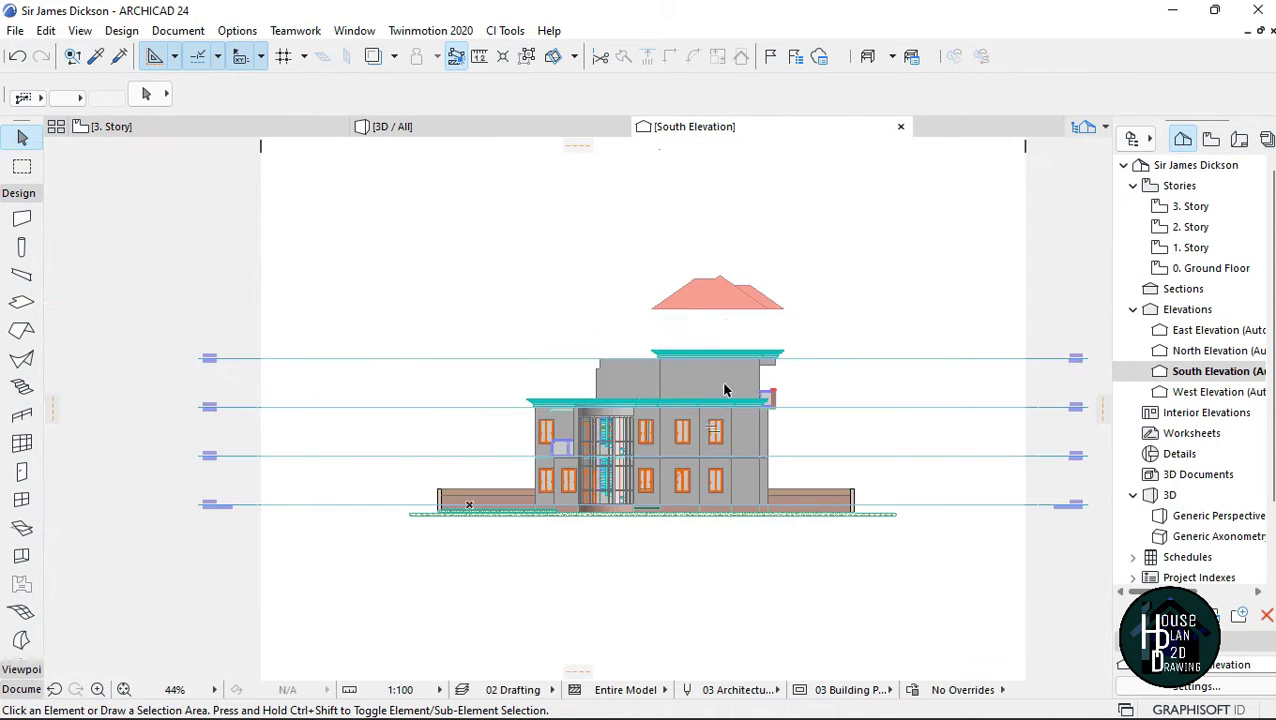
scroll(724, 318, up, 6)
click(629, 234)
scroll(422, 285, up, 10)
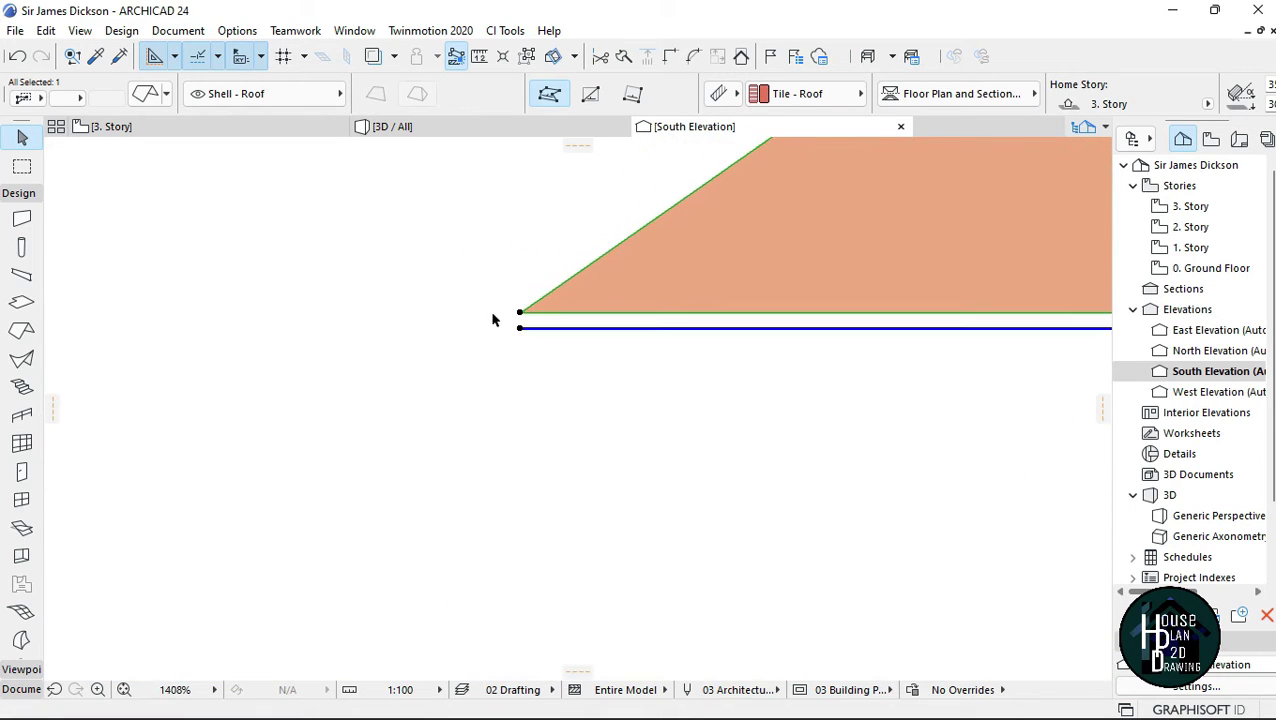
click(550, 314)
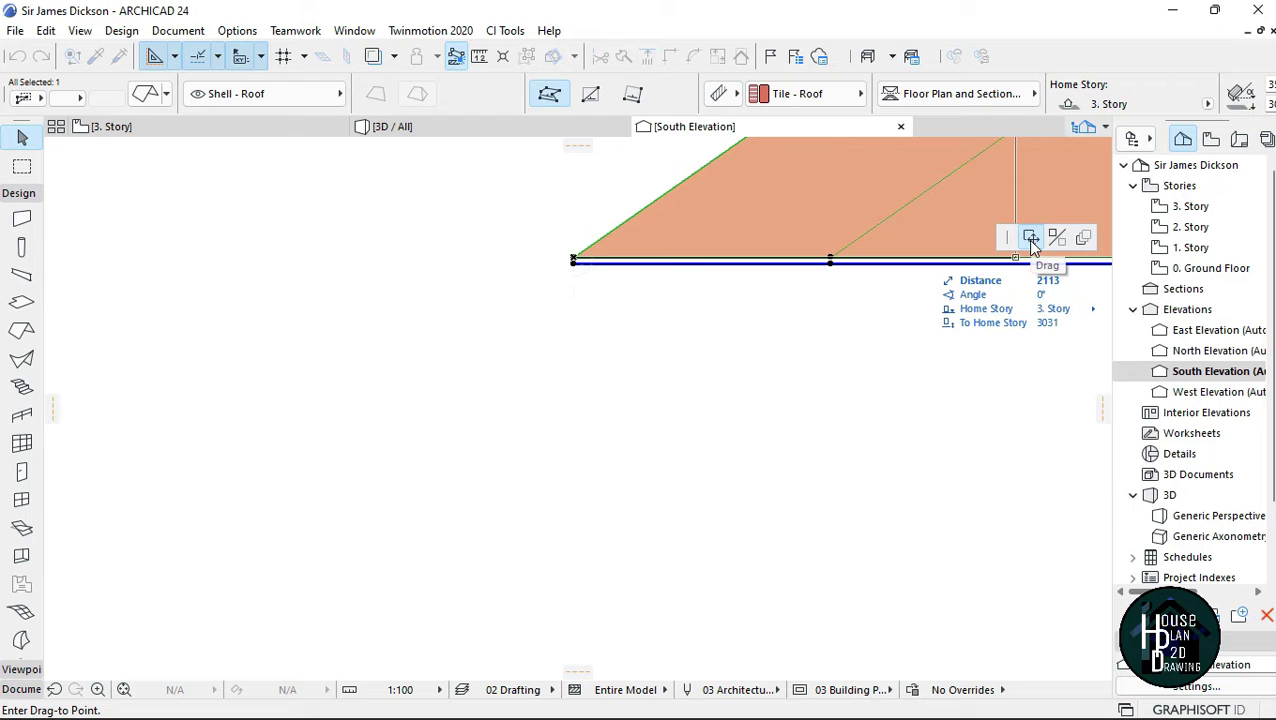
scroll(484, 325, down, 5)
scroll(538, 356, up, 5)
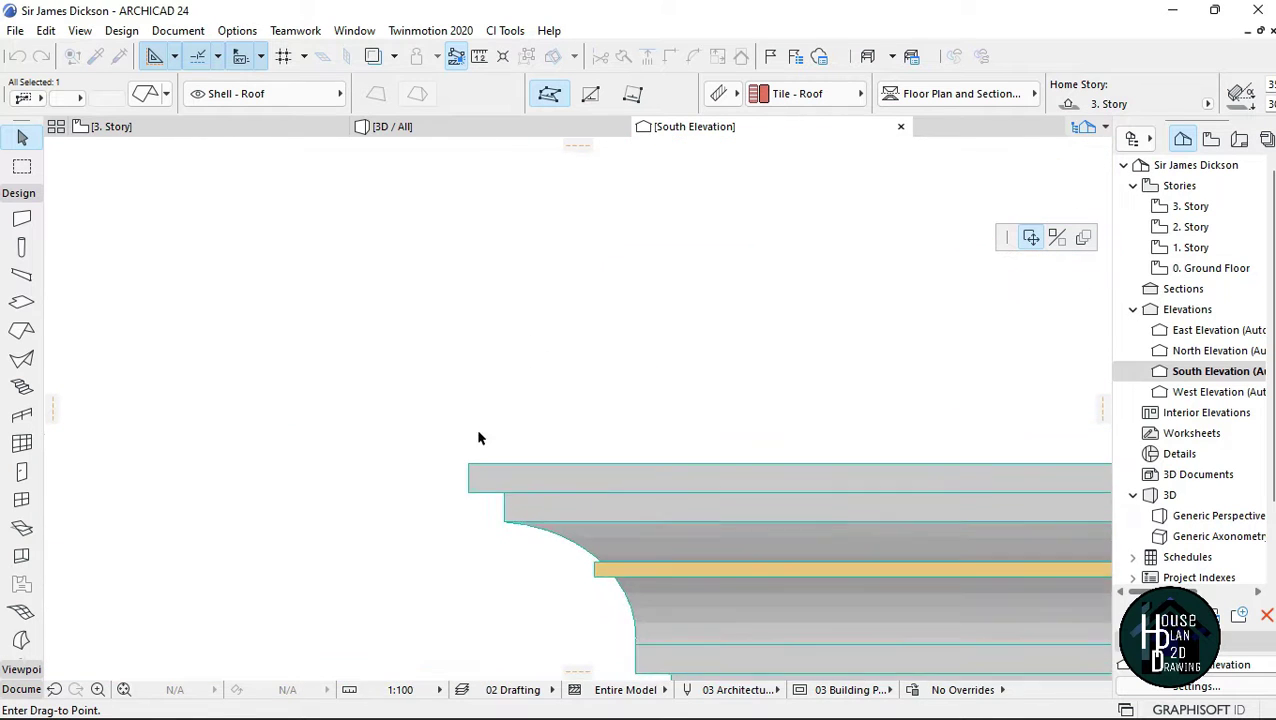
scroll(478, 437, up, 2)
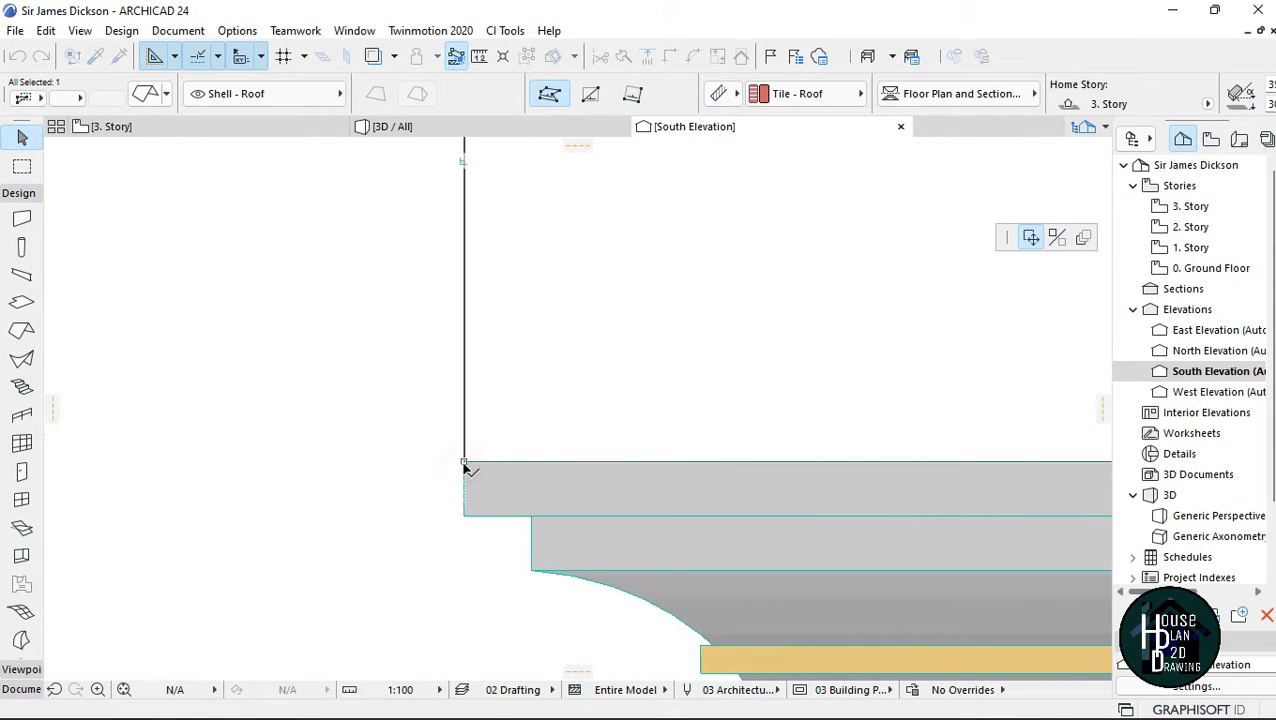
click(464, 463)
key(Escape)
Examine the roof's fit on the top-floor fascia in the South Elevation and all around the house in 3D
scroll(515, 370, down, 3)
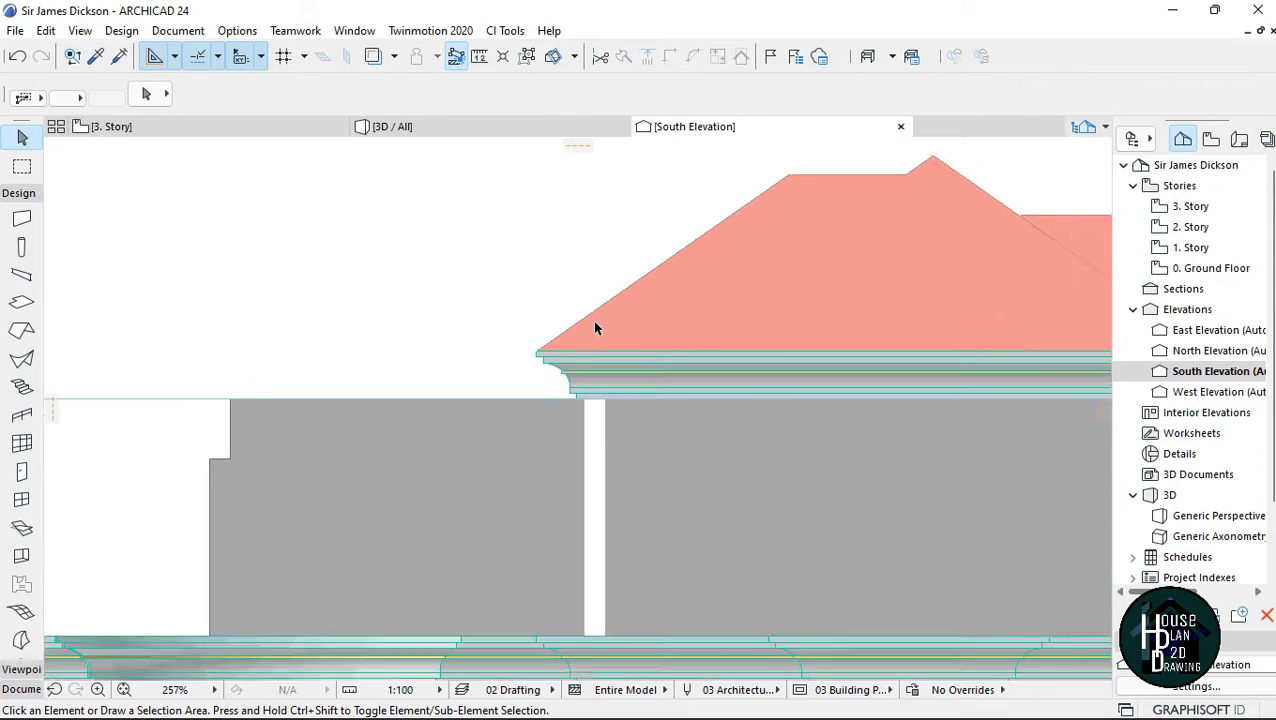
scroll(605, 324, down, 3)
scroll(778, 352, down, 3)
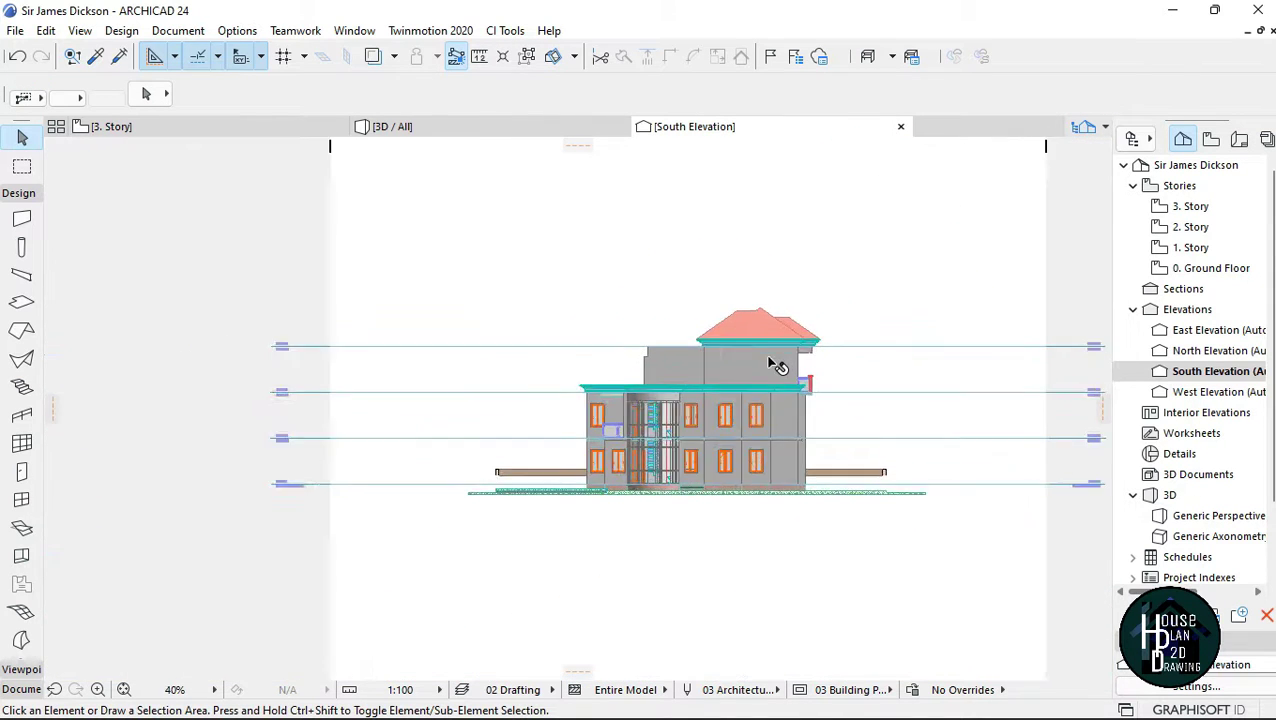
scroll(715, 399, up, 2)
click(418, 130)
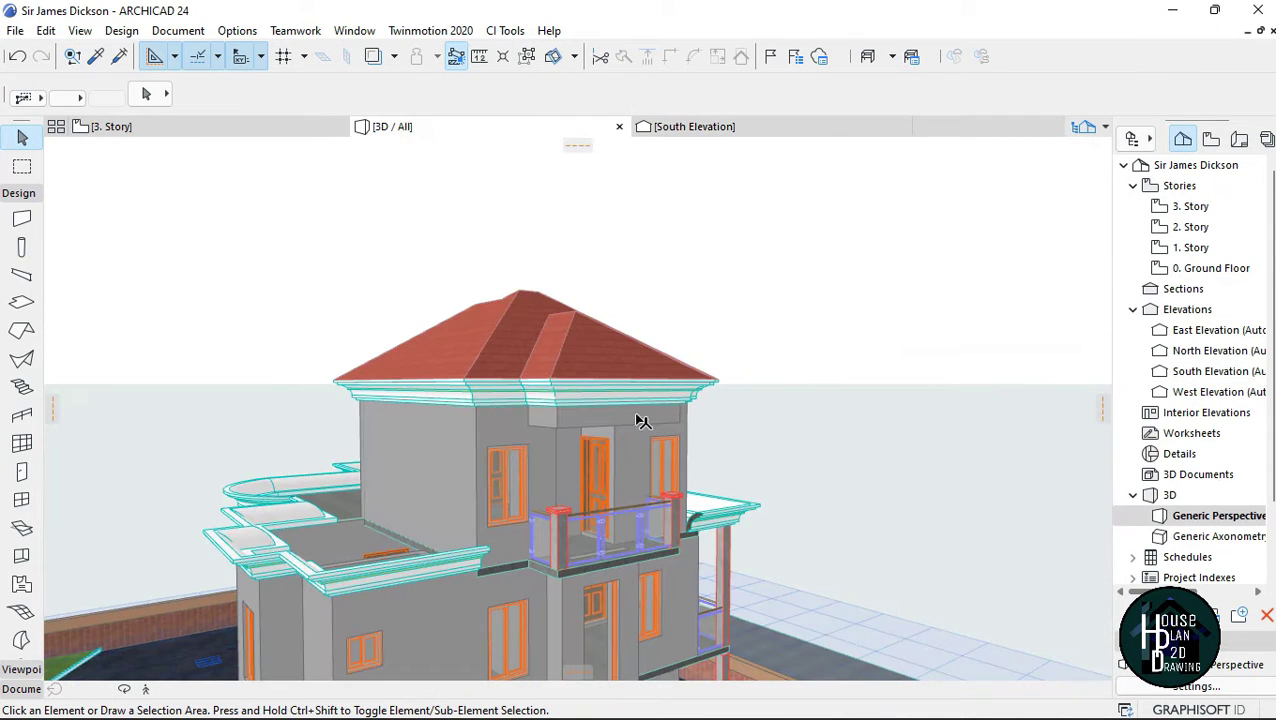
click(146, 690)
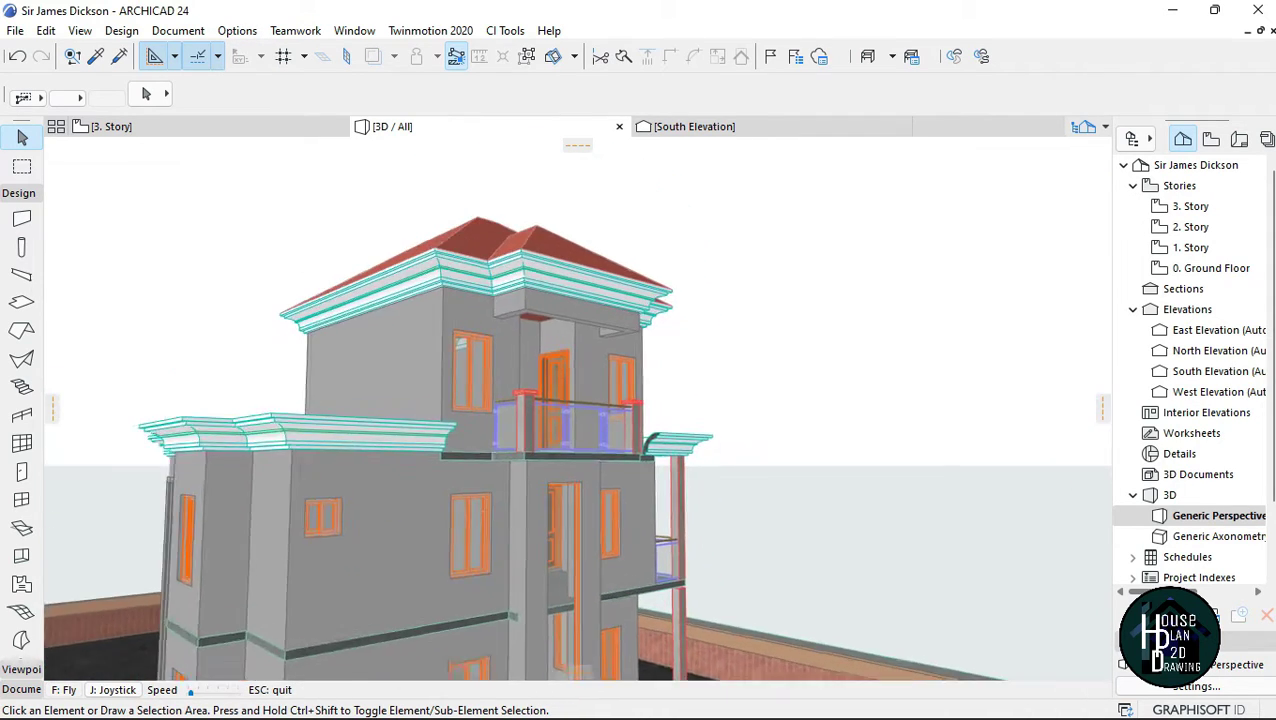
key(Down)
key(Left)
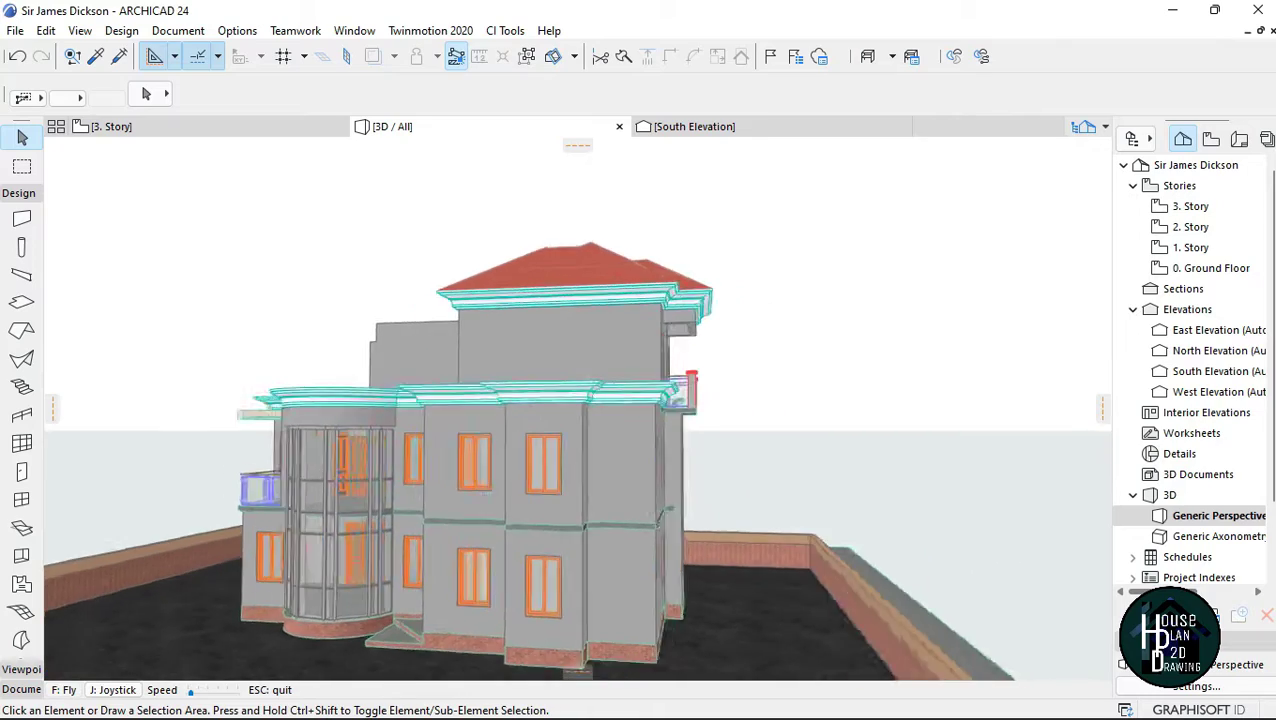
key(Right)
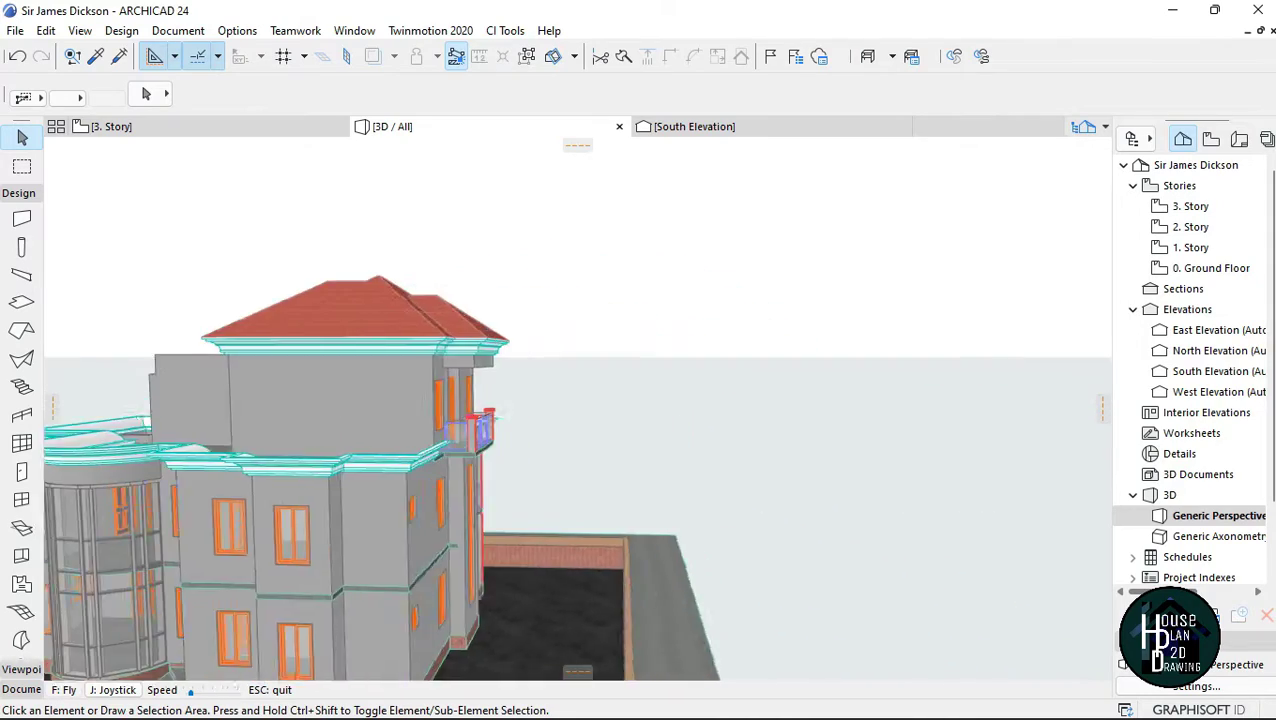
key(a)
key(Escape)
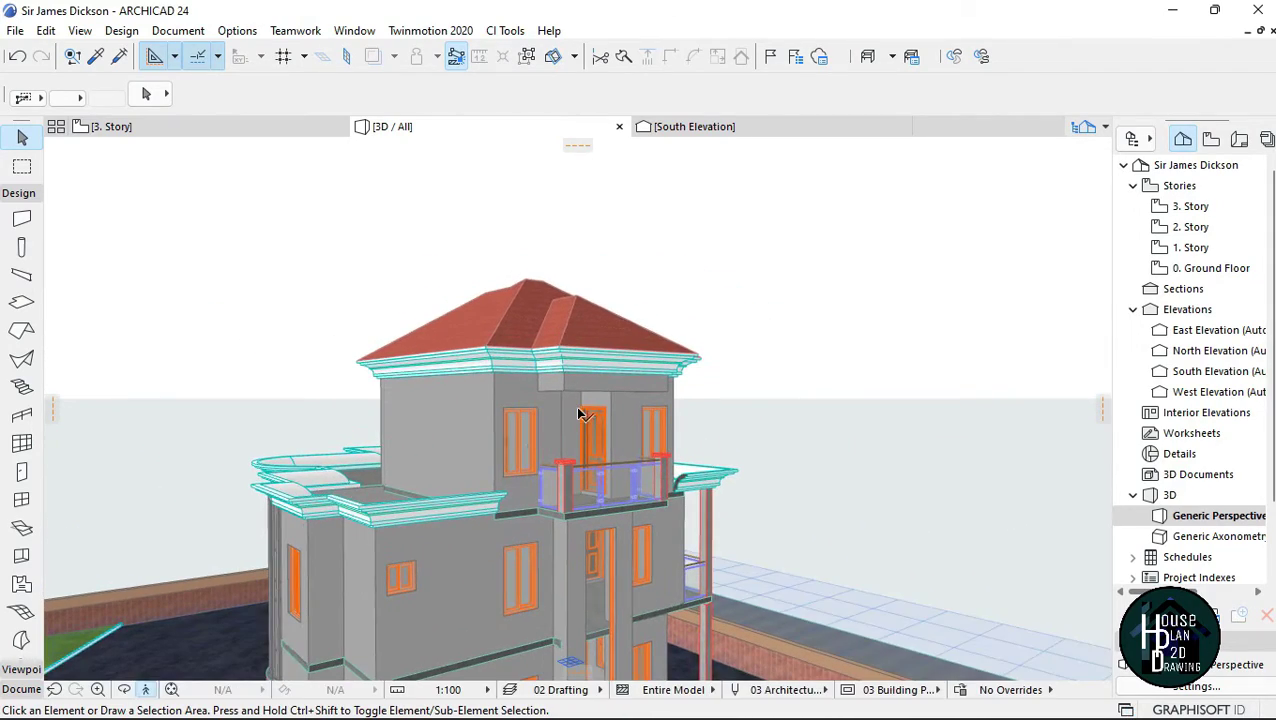
Change the pitch of the top-floor multi-plane roof to 37° in its selection settings
click(516, 328)
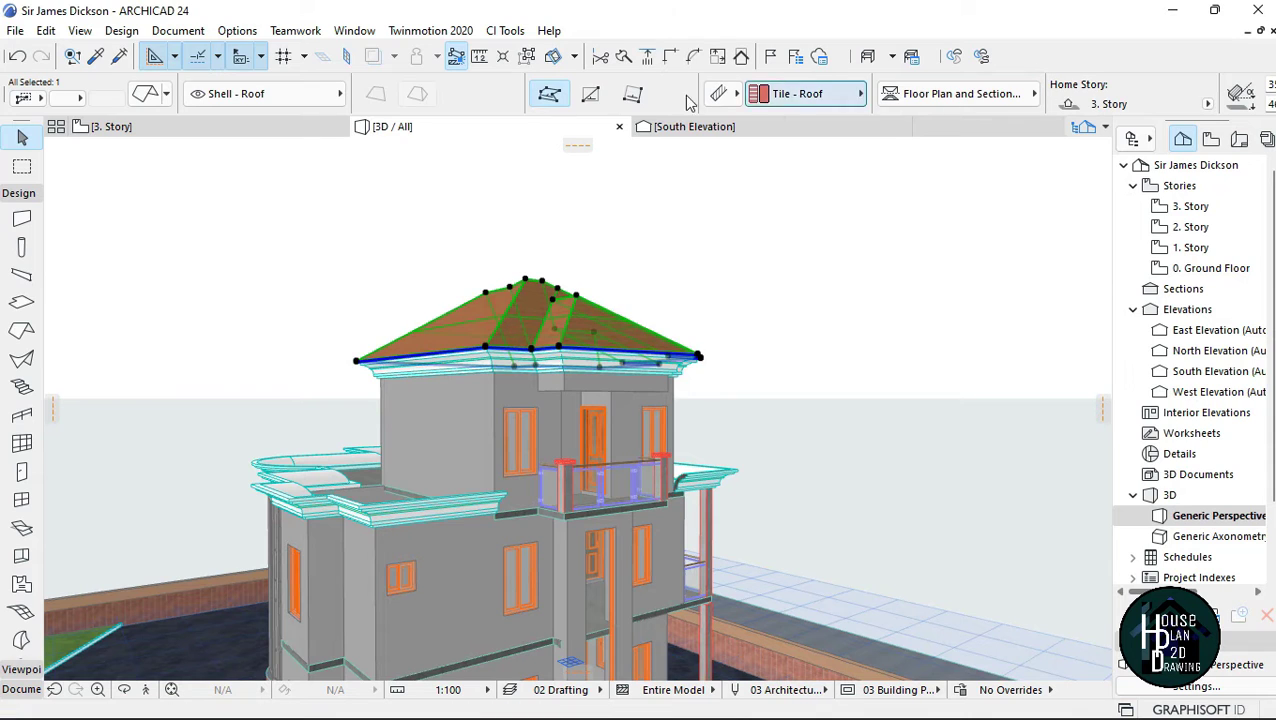
key(ctrl+t)
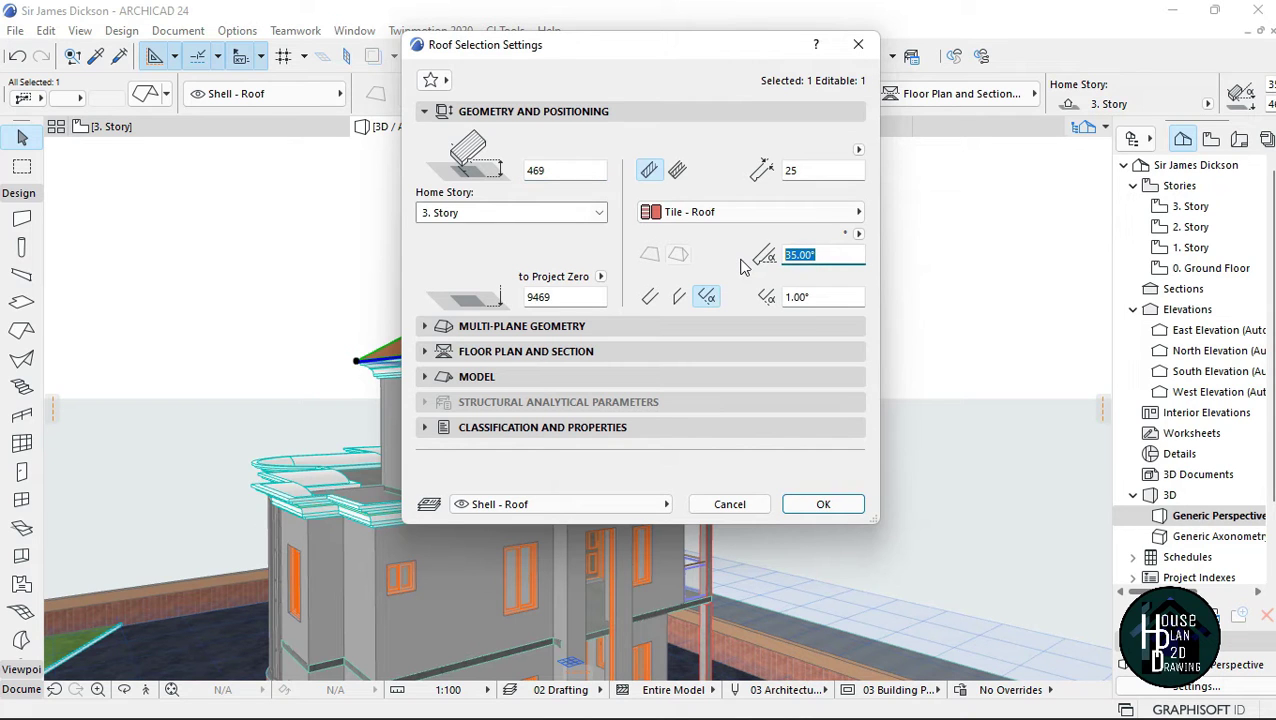
click(840, 510)
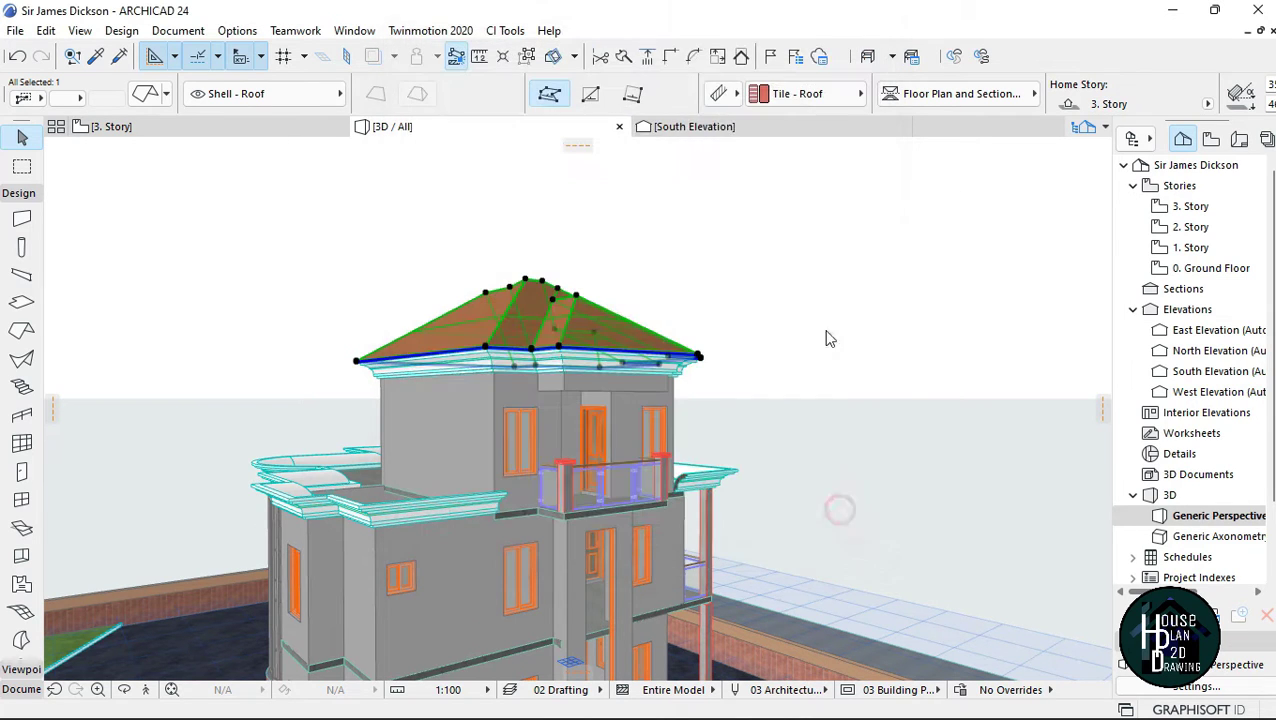
click(866, 234)
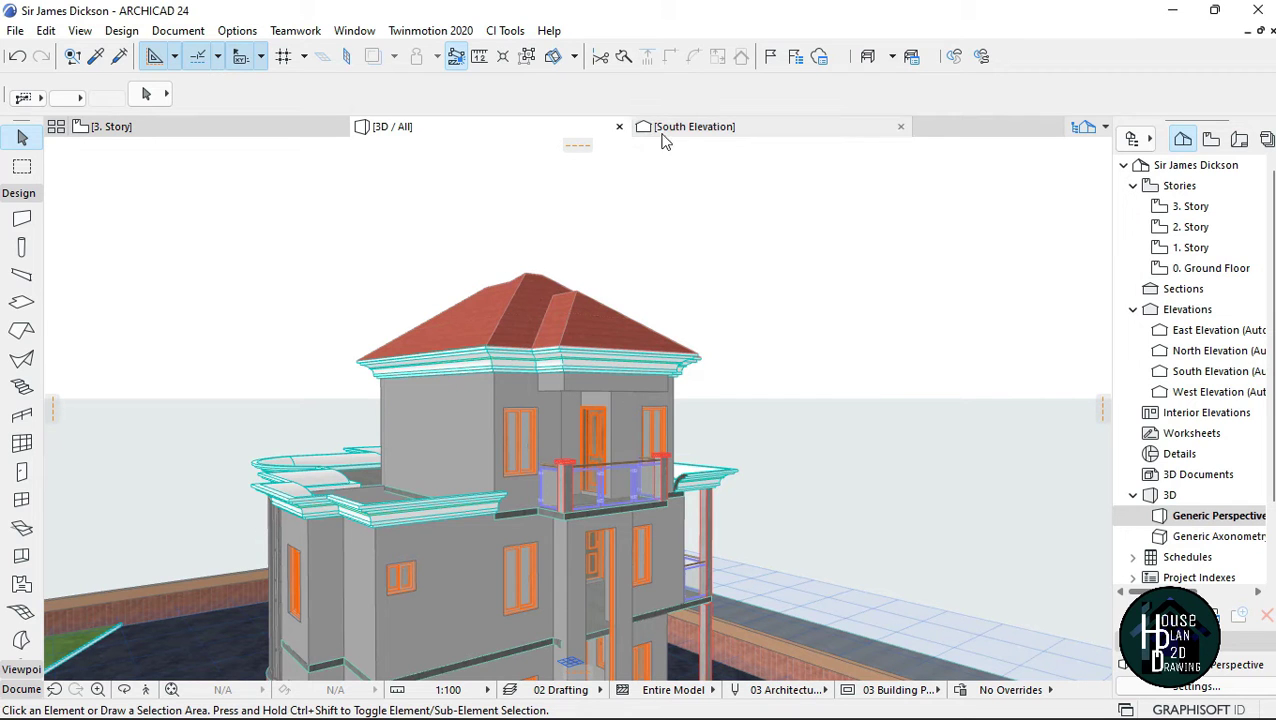
In the South Elevation, lower the roof about 1 mm so its left eave corner meets the fascia's top corner exactly
click(712, 133)
scroll(661, 313, up, 3)
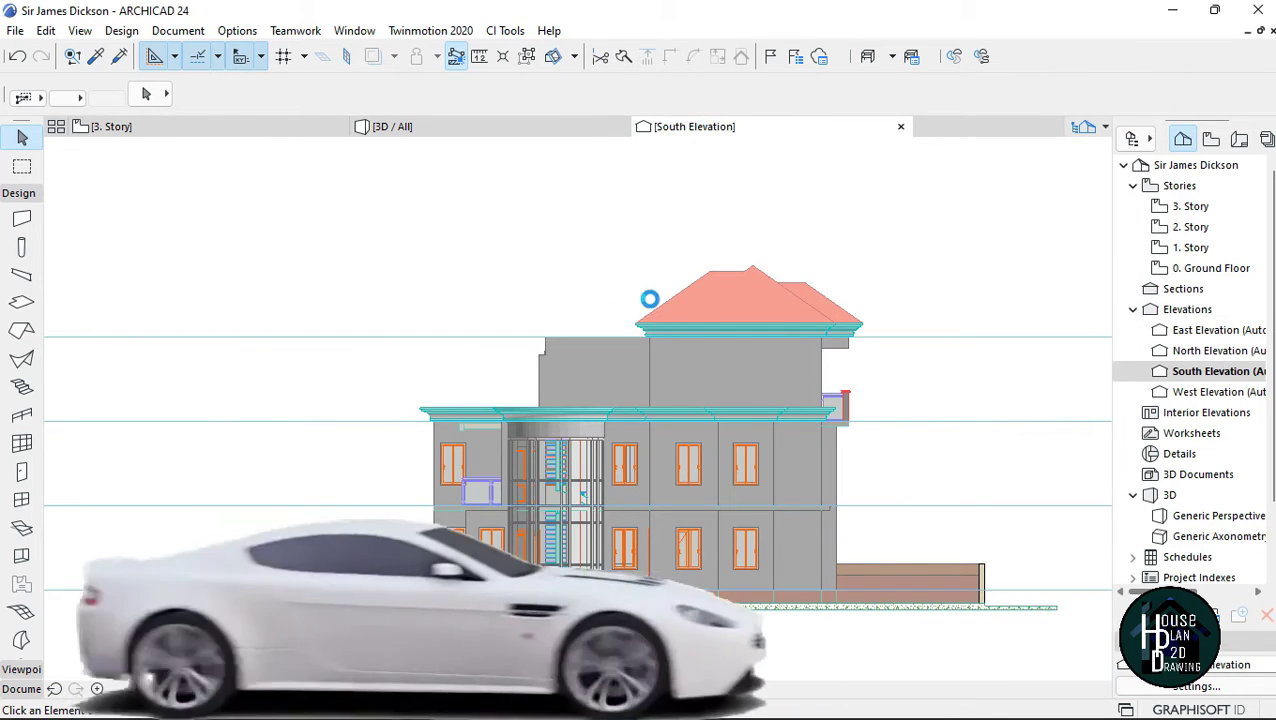
scroll(648, 305, up, 3)
scroll(646, 318, up, 10)
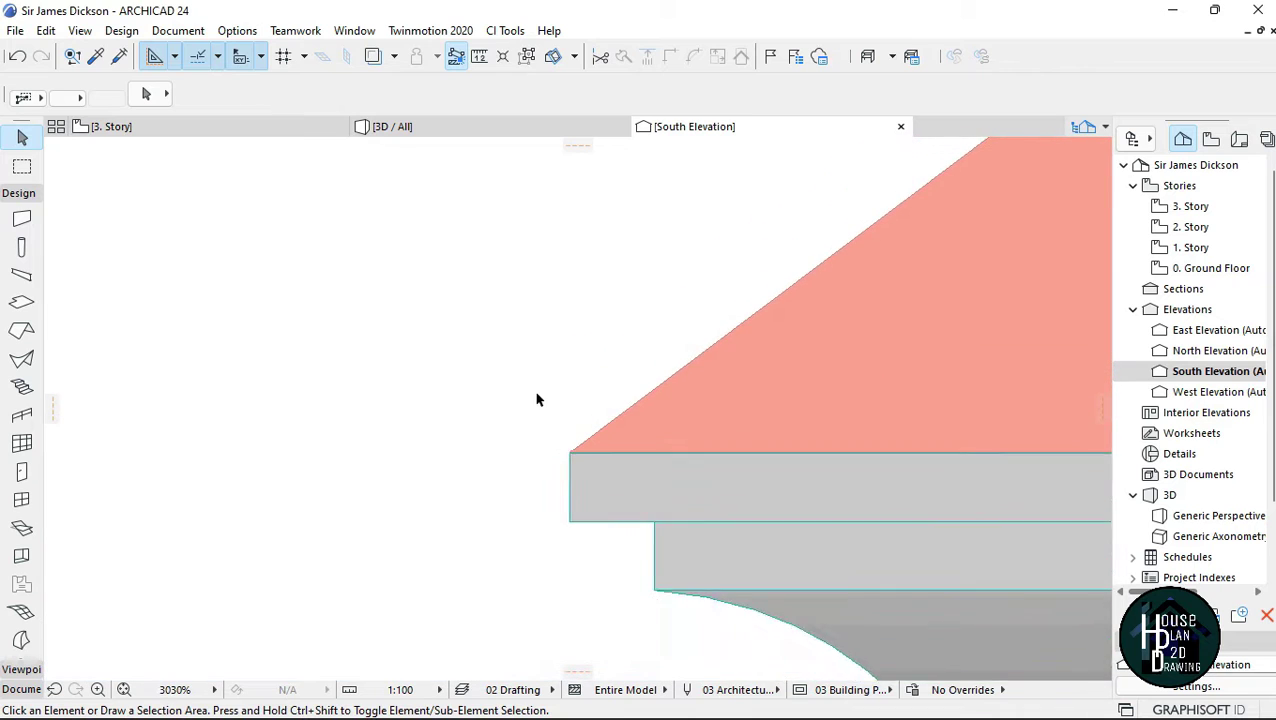
click(960, 355)
scroll(490, 480, up, 10)
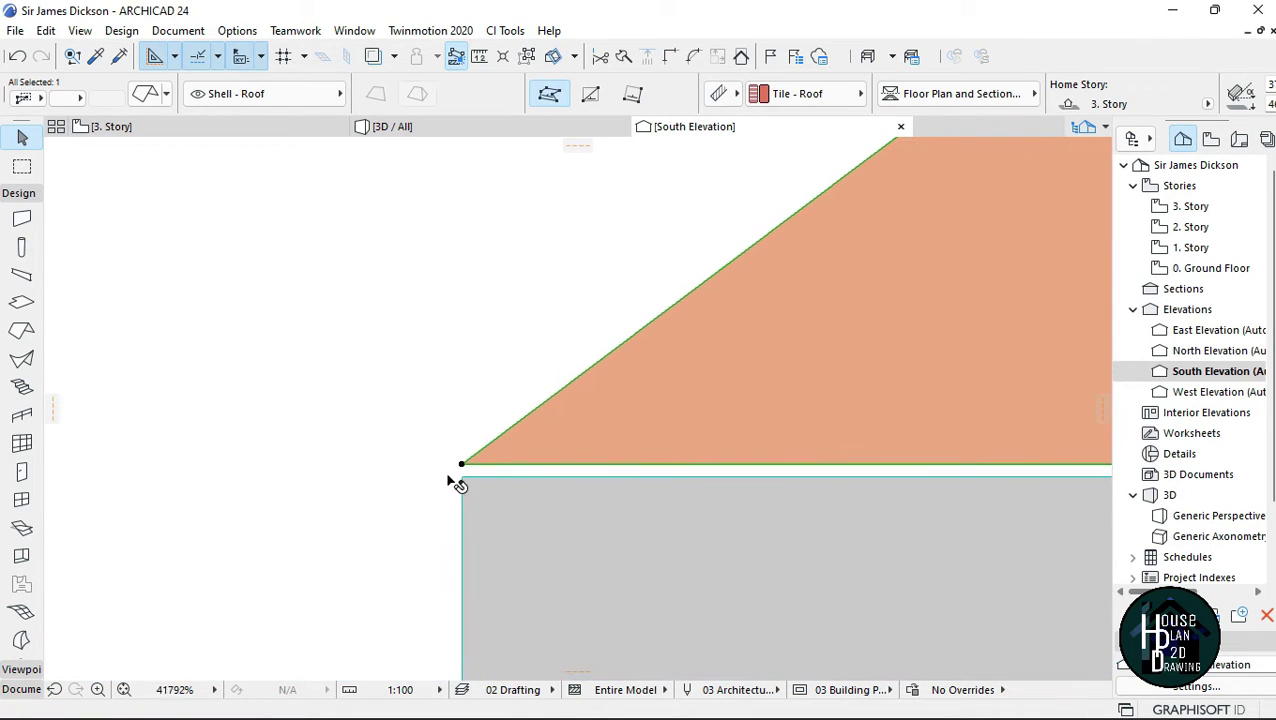
click(490, 442)
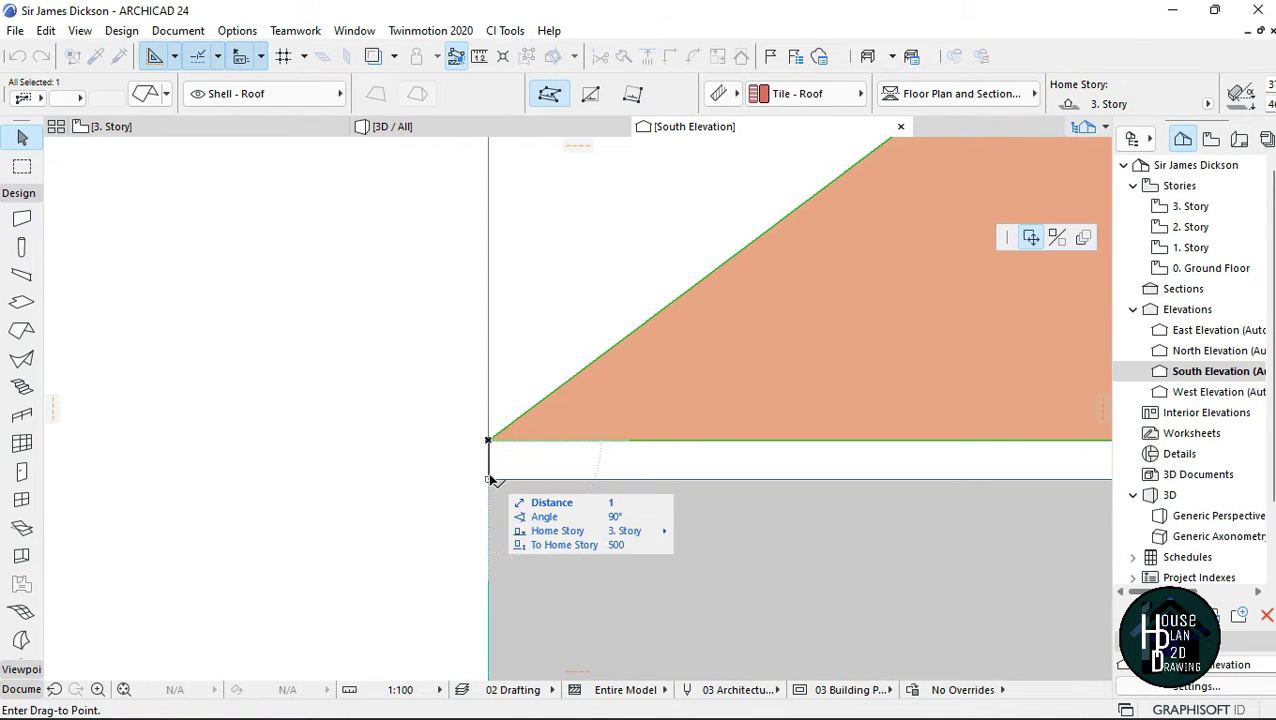
click(489, 480)
scroll(592, 330, down, 15)
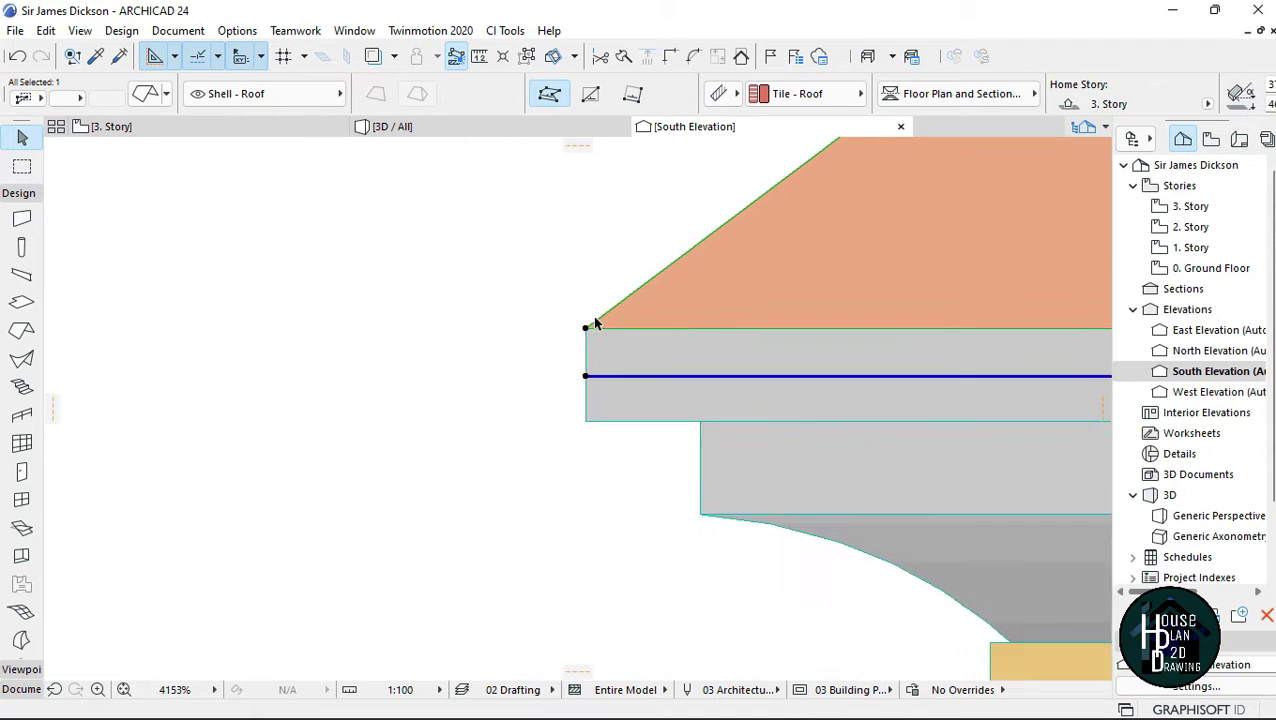
scroll(602, 312, down, 5)
key(Escape)
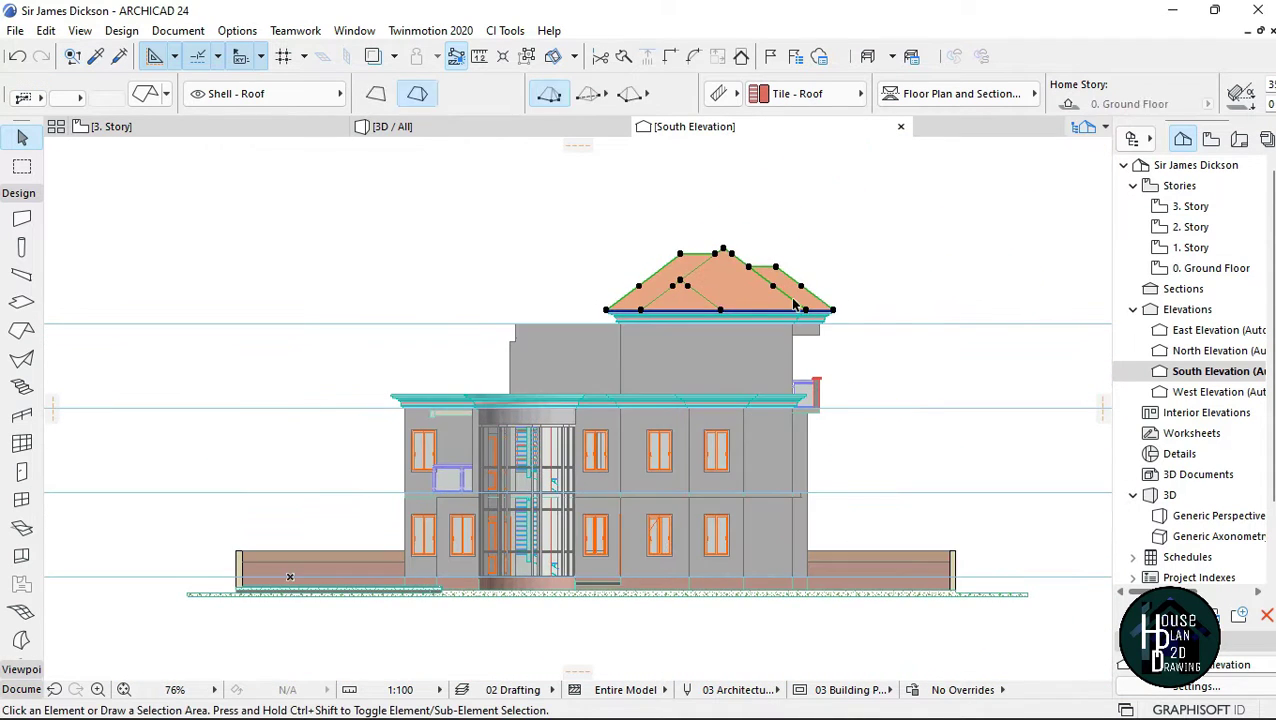
Inspect the seated roof in the South Elevation, and in 3D from the side to the front entrance
scroll(710, 240, down, 3)
scroll(703, 279, up, 3)
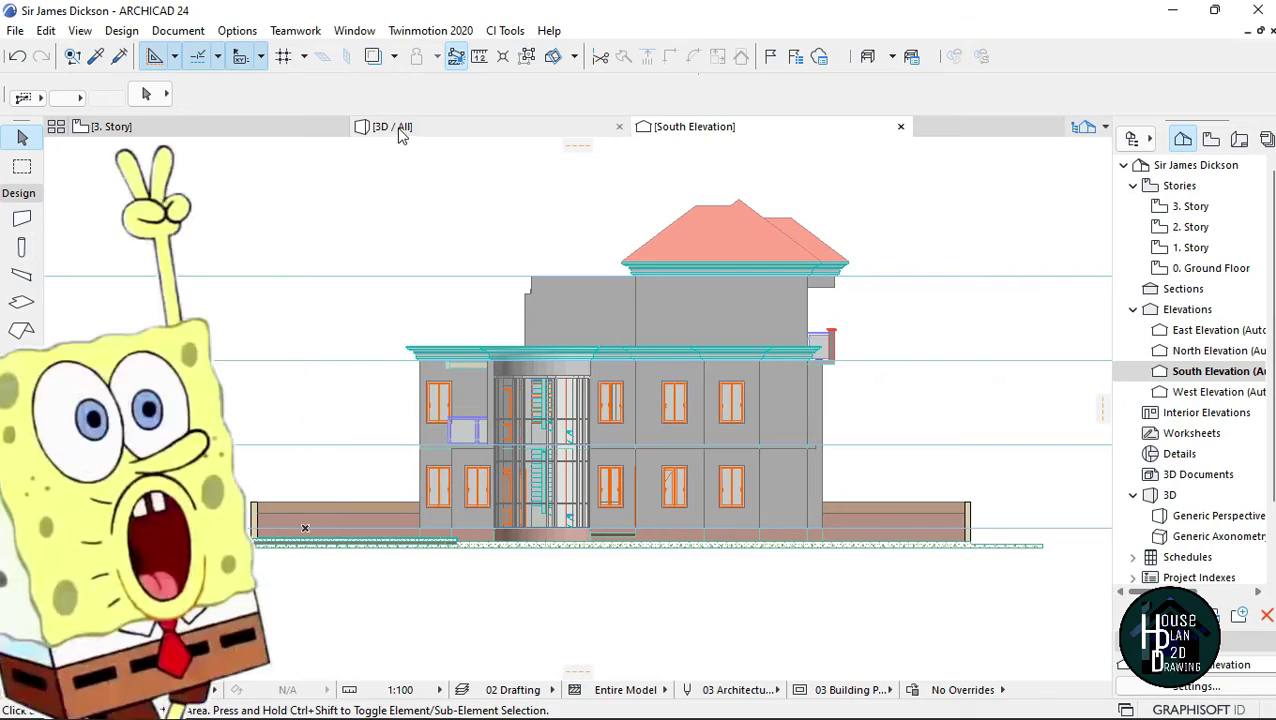
click(394, 128)
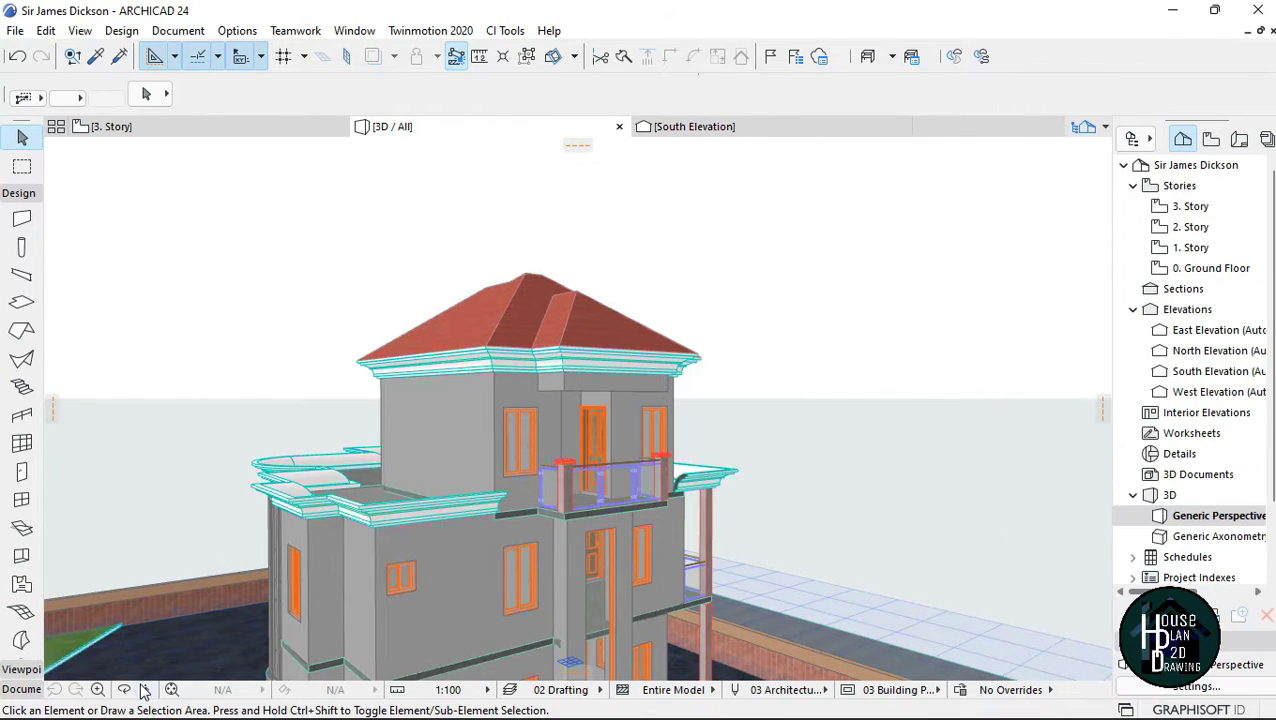
click(144, 690)
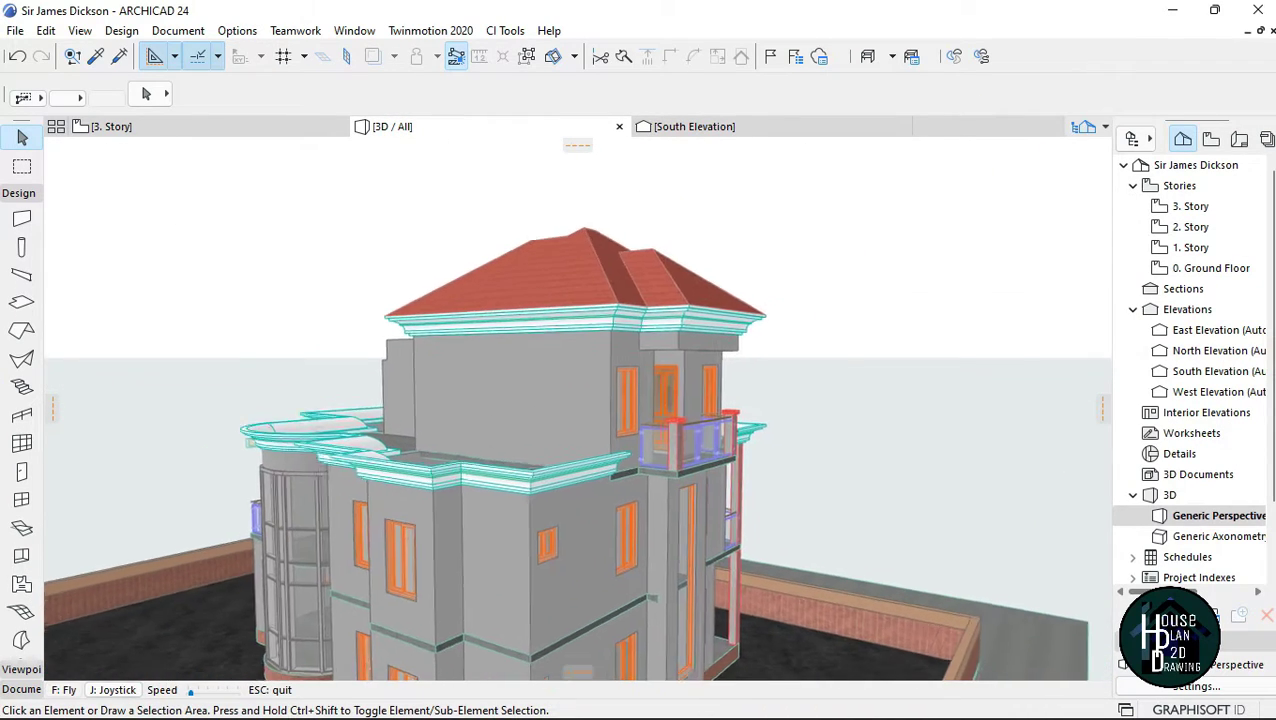
key(Left)
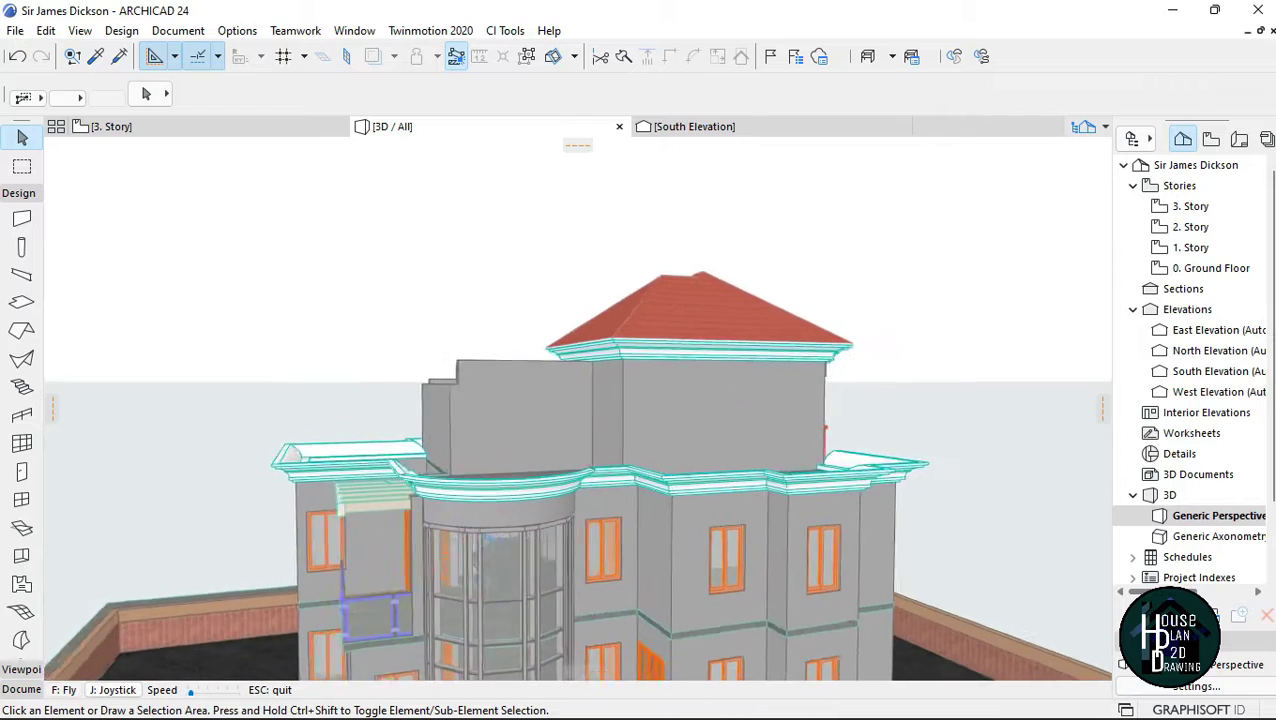
key(Escape)
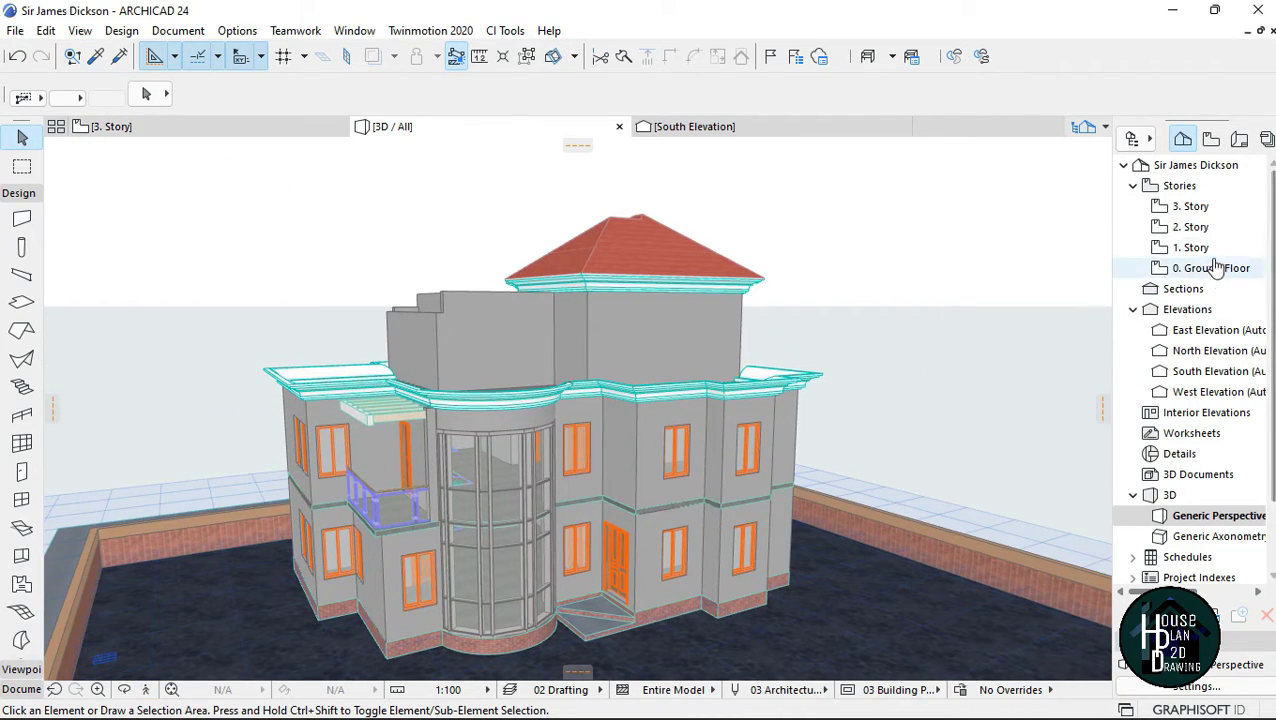
Open the 2. Story plan and prepare a multi-plane Tile - Roof with 35° pitch and 3000 mm height above the story
click(1205, 228)
double_click(1210, 230)
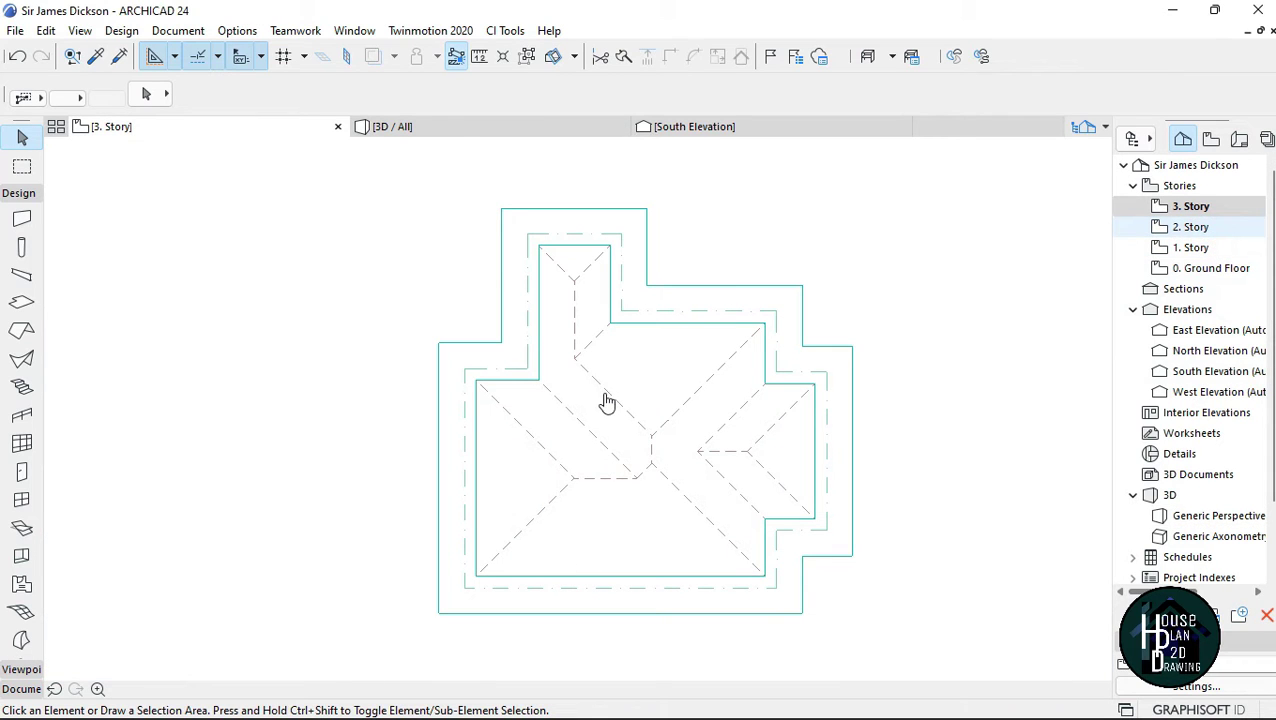
scroll(620, 366, down, 5)
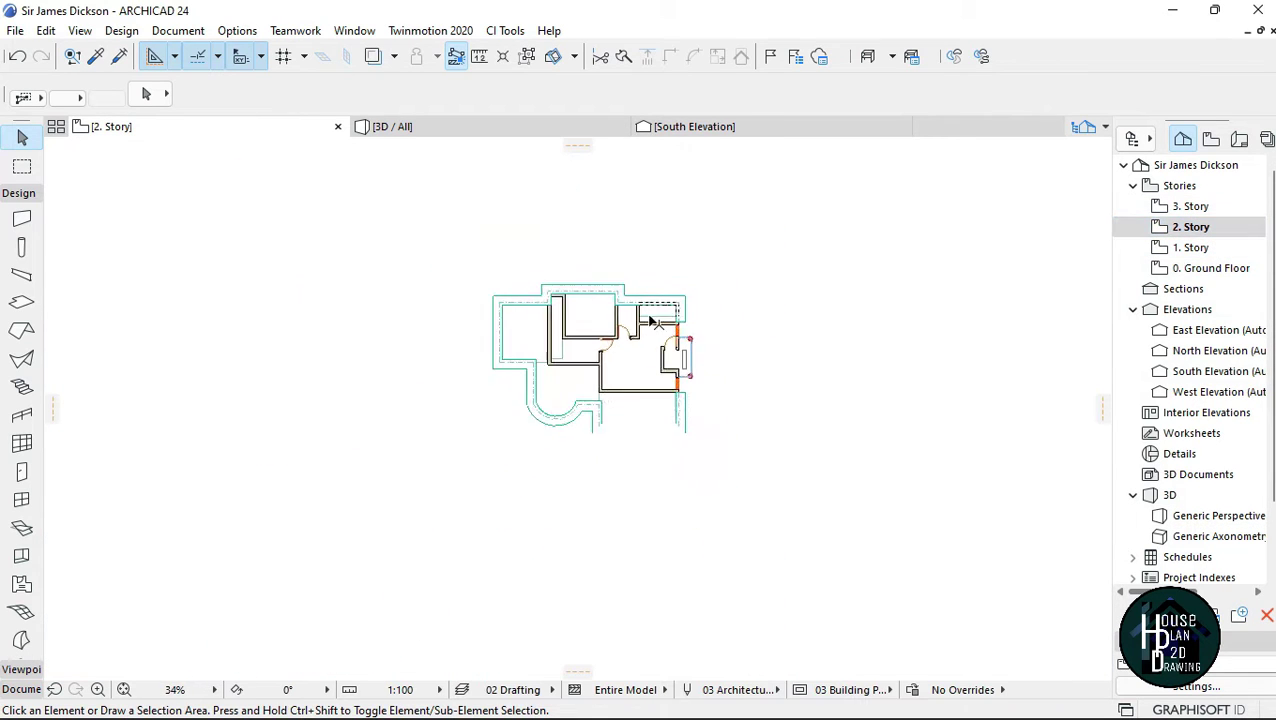
scroll(590, 368, up, 5)
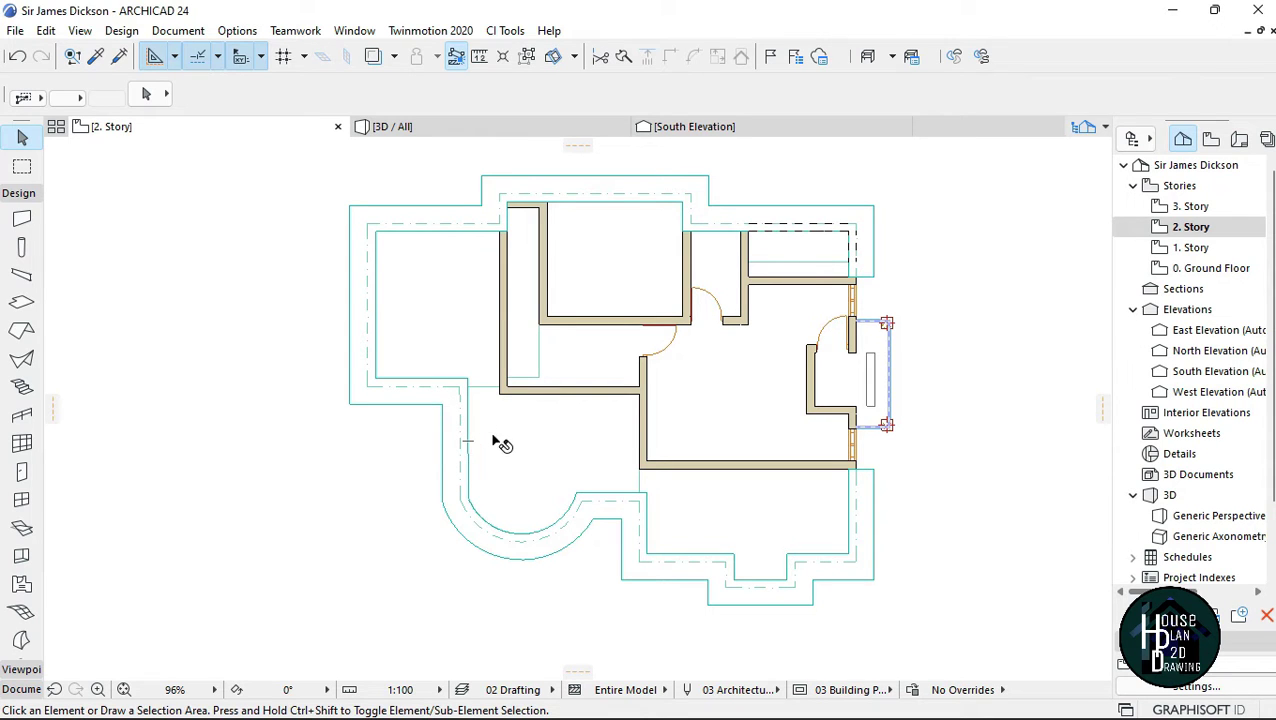
scroll(493, 356, up, 1)
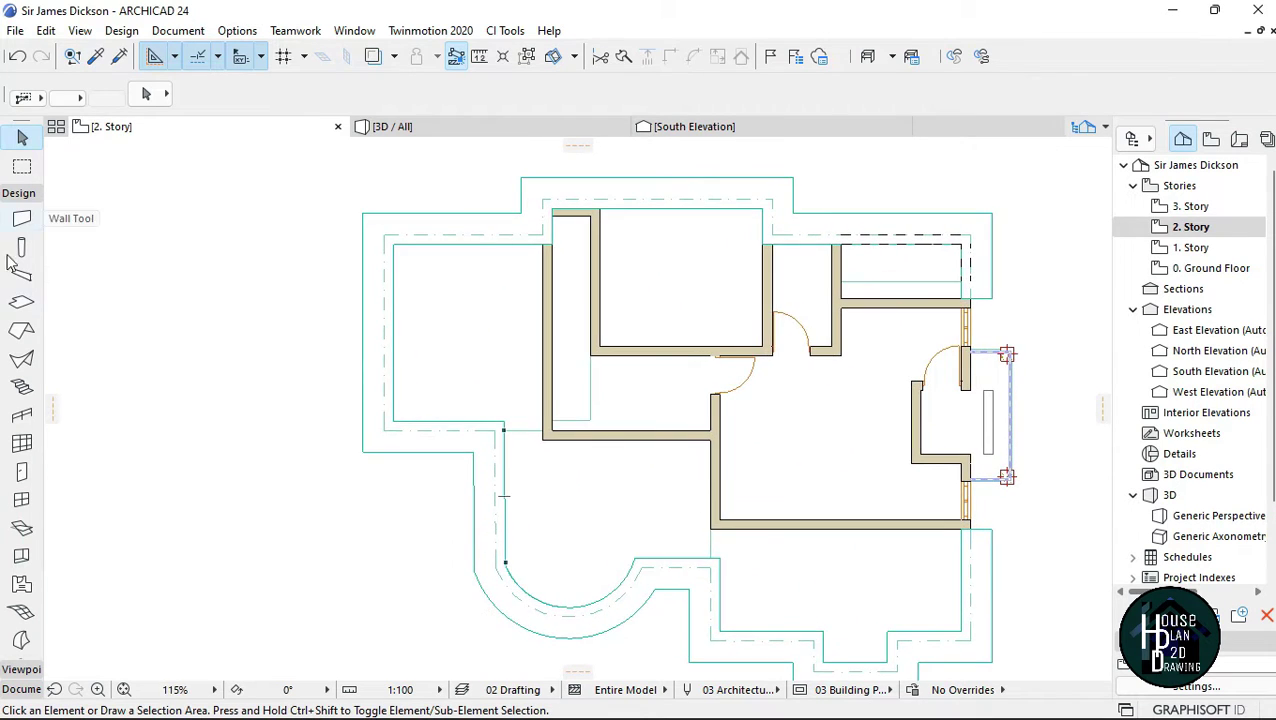
click(20, 331)
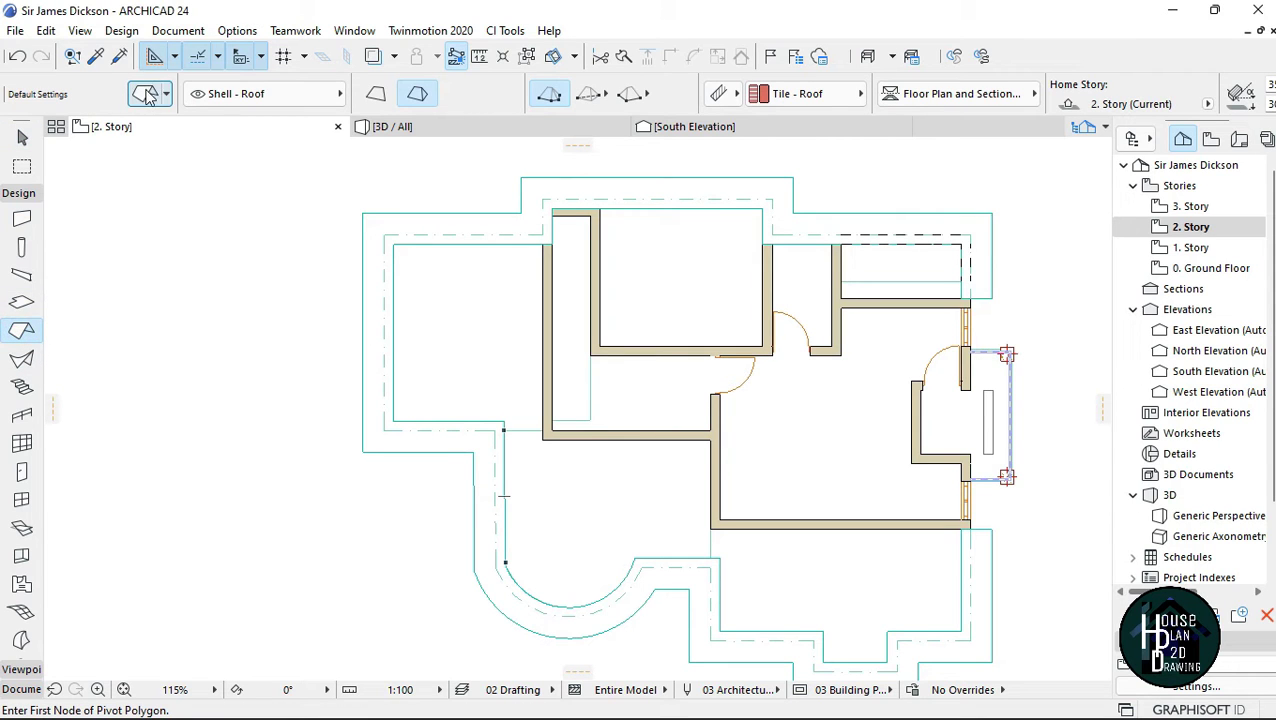
key(ctrl+t)
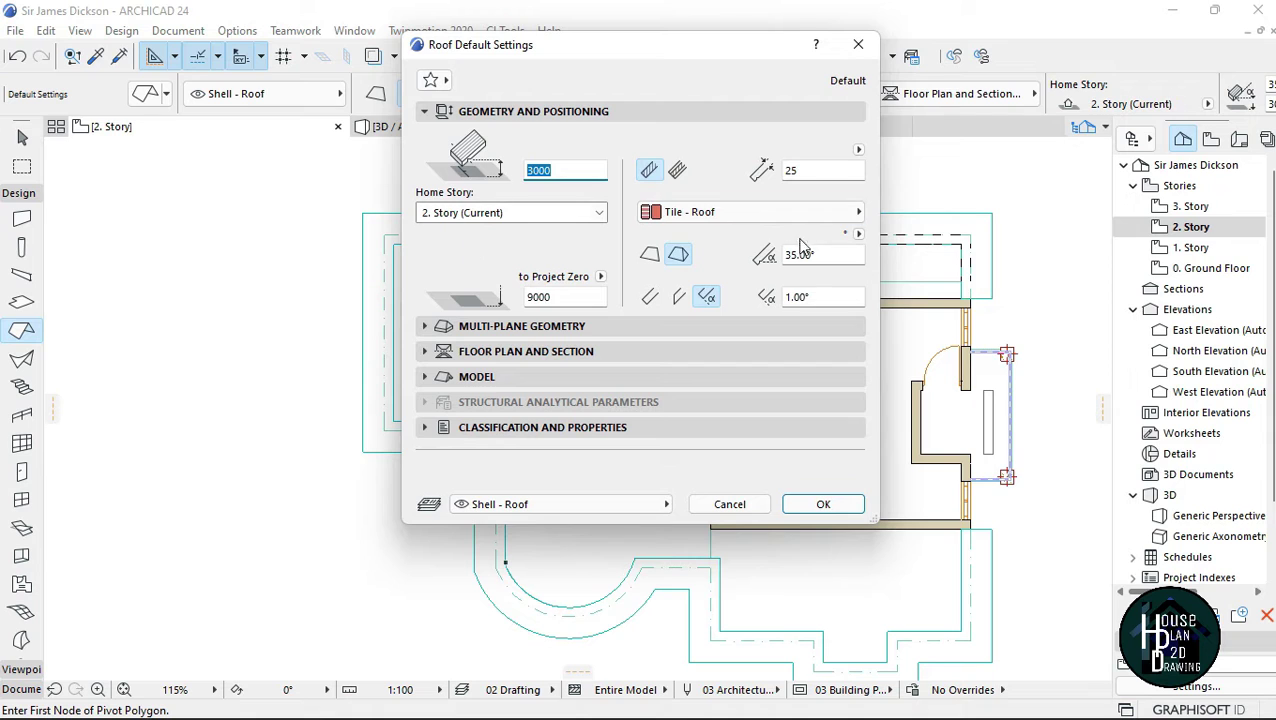
click(822, 504)
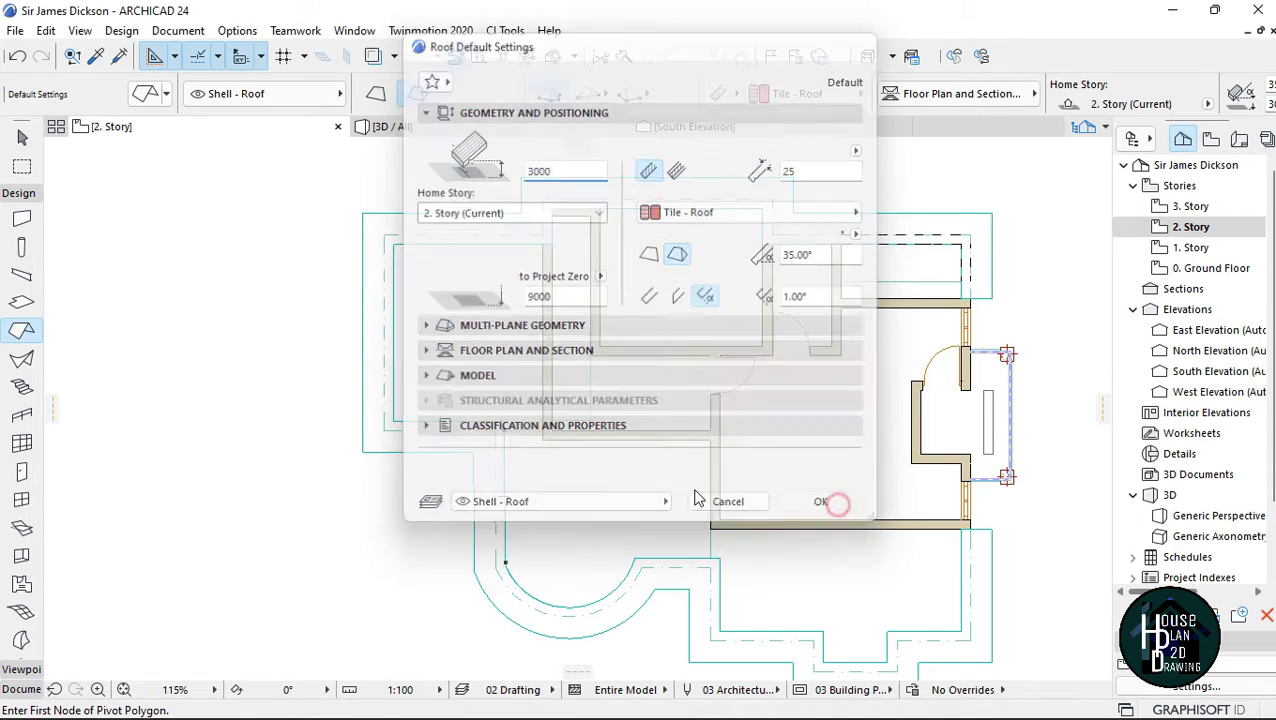
Start the roof's pivot outline at the north projection's east inner corner and trace the fascia edge around it to the northwest corner
scroll(845, 225, up, 2)
scroll(845, 225, up, 2)
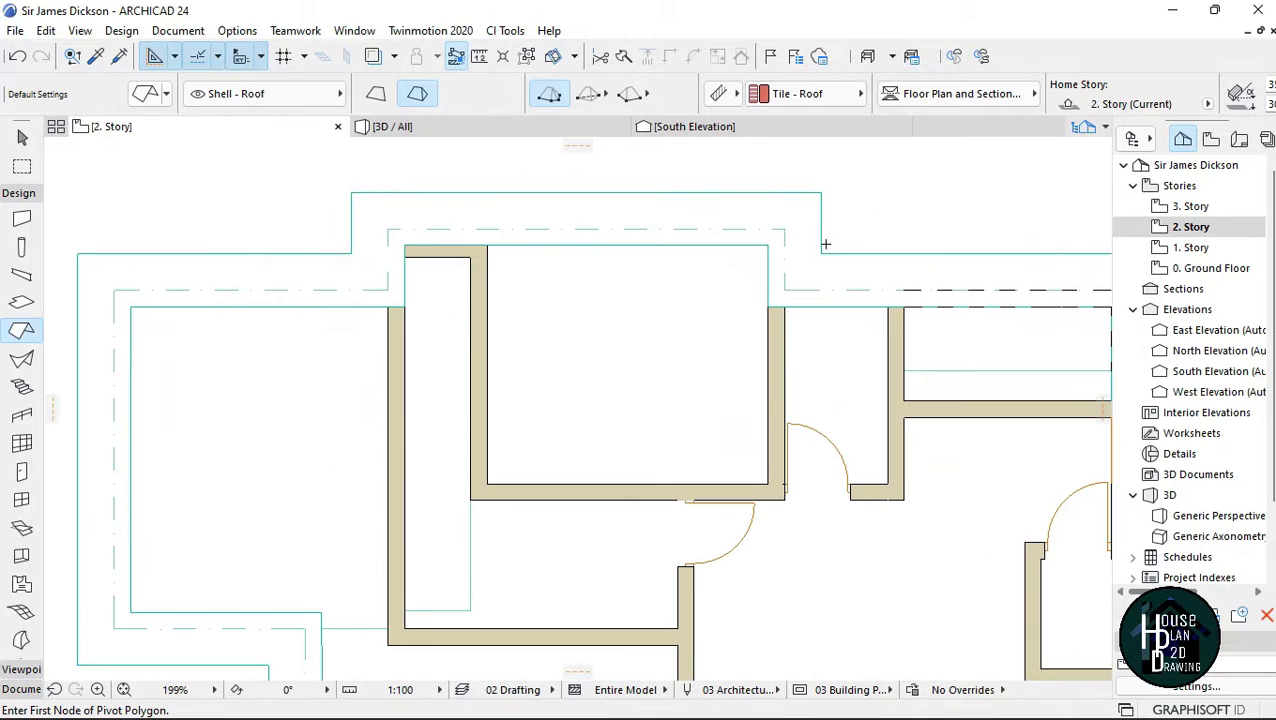
click(821, 250)
click(821, 191)
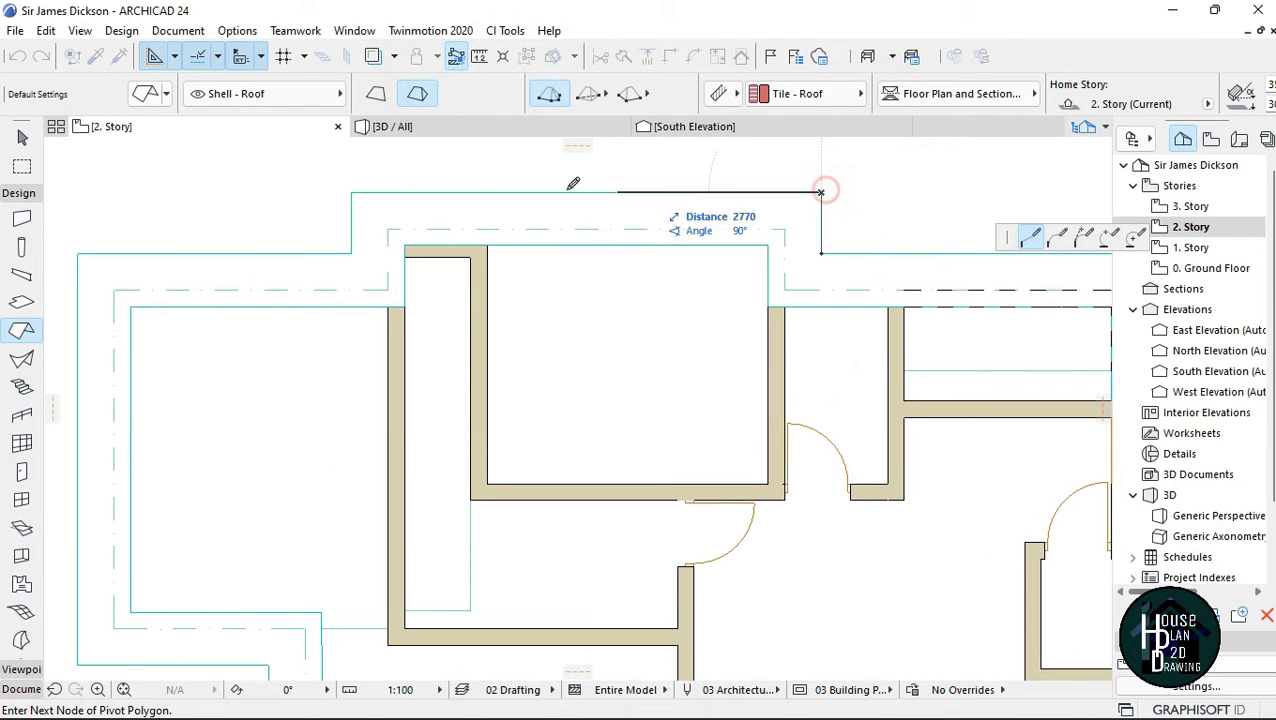
click(352, 192)
click(351, 253)
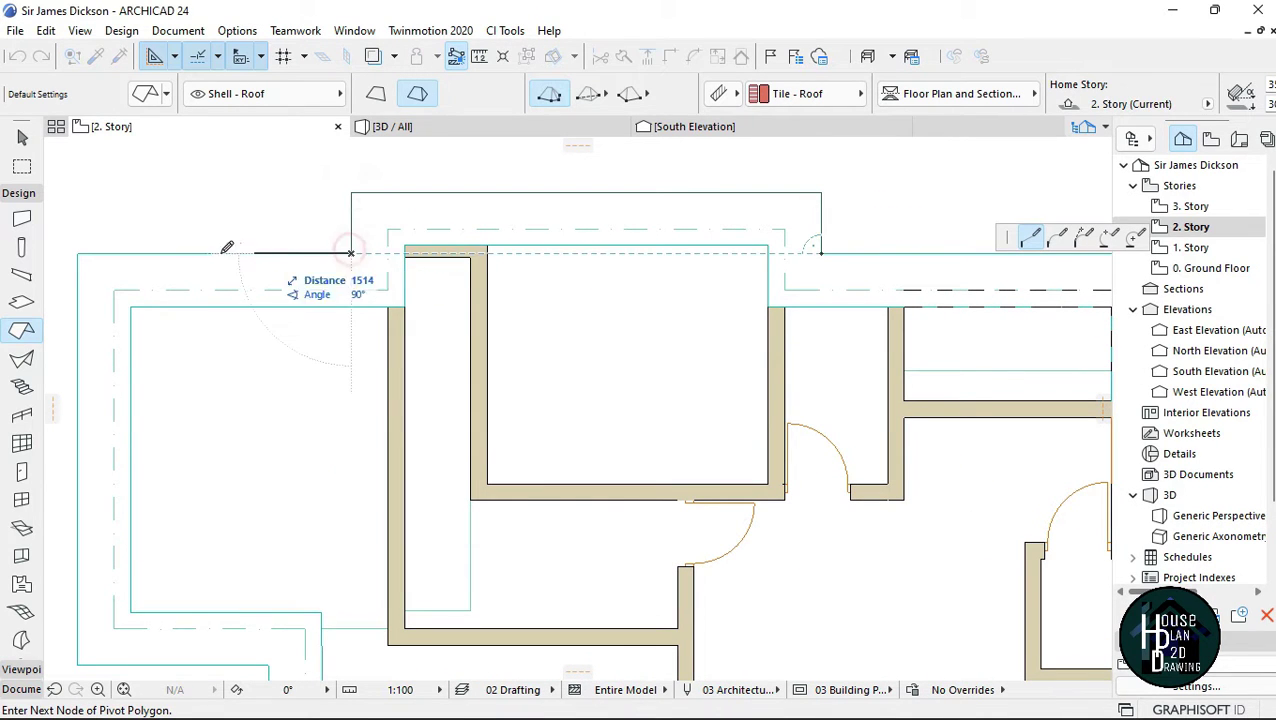
click(84, 252)
Continue the roof outline along the west side's fascia corners to the start of the curved bay
scroll(154, 373, down, 3)
scroll(179, 415, up, 3)
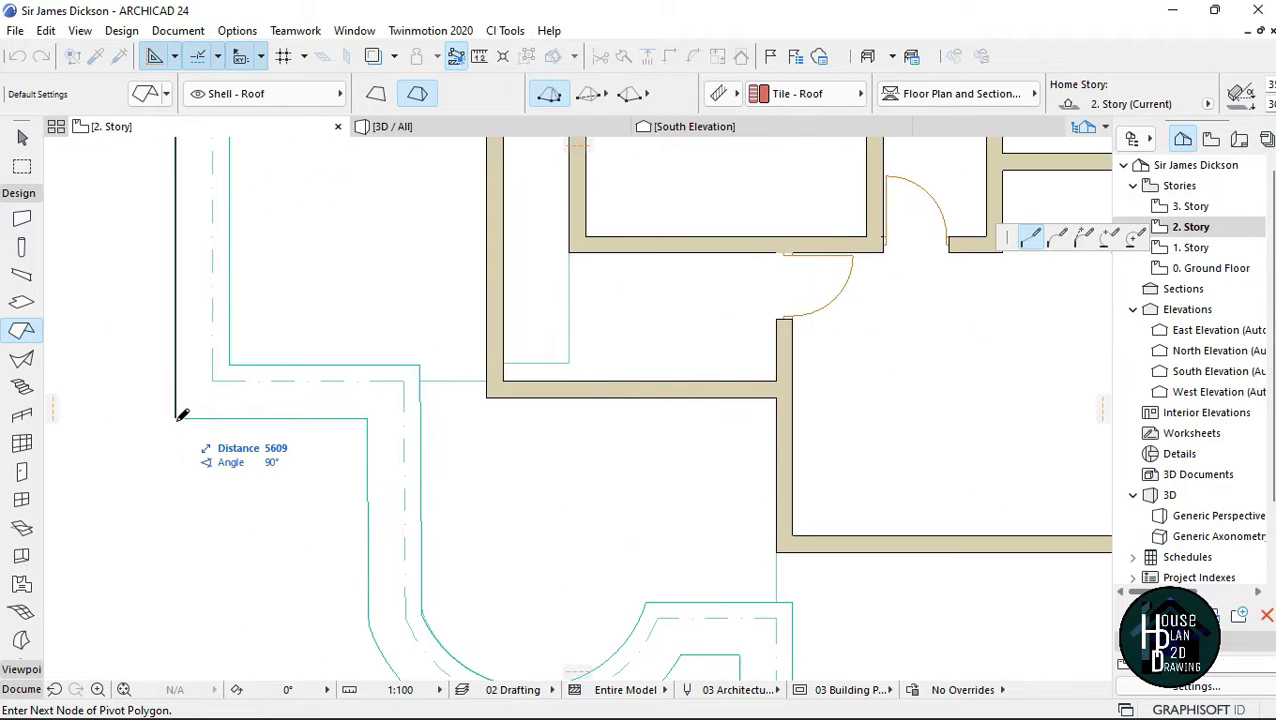
click(176, 418)
scroll(368, 320, down, 3)
scroll(373, 344, up, 6)
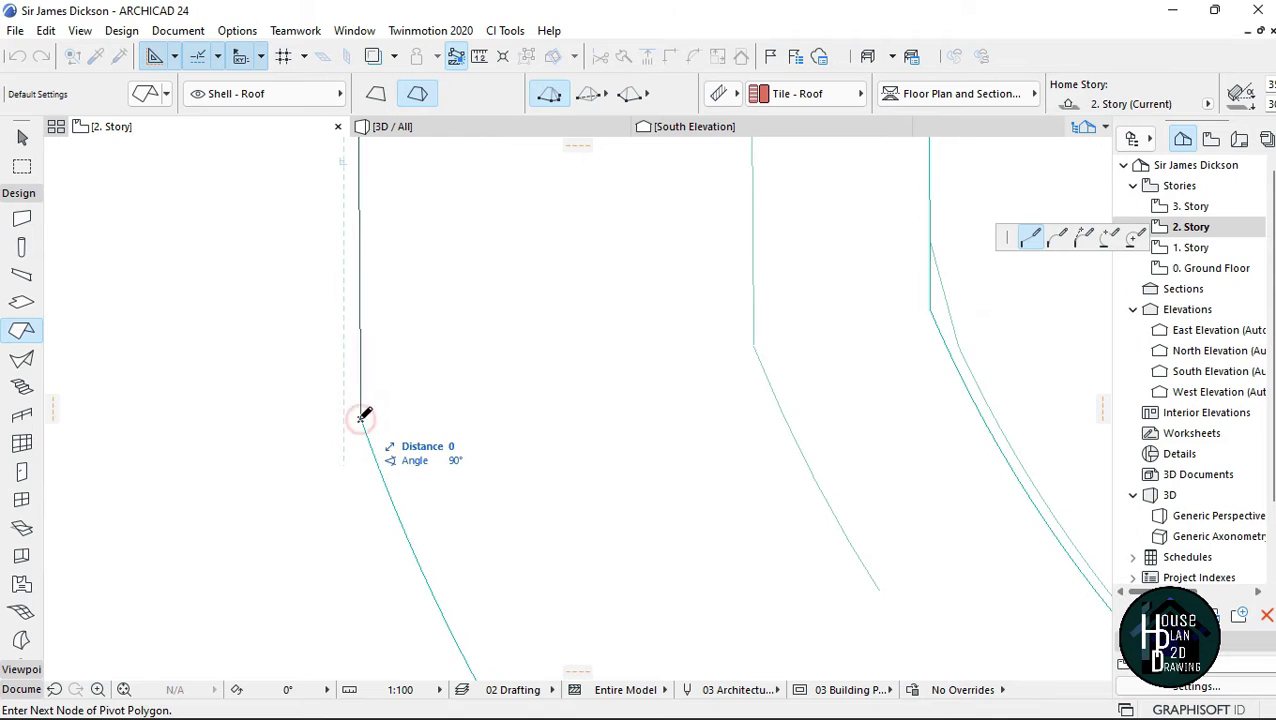
scroll(362, 416, down, 5)
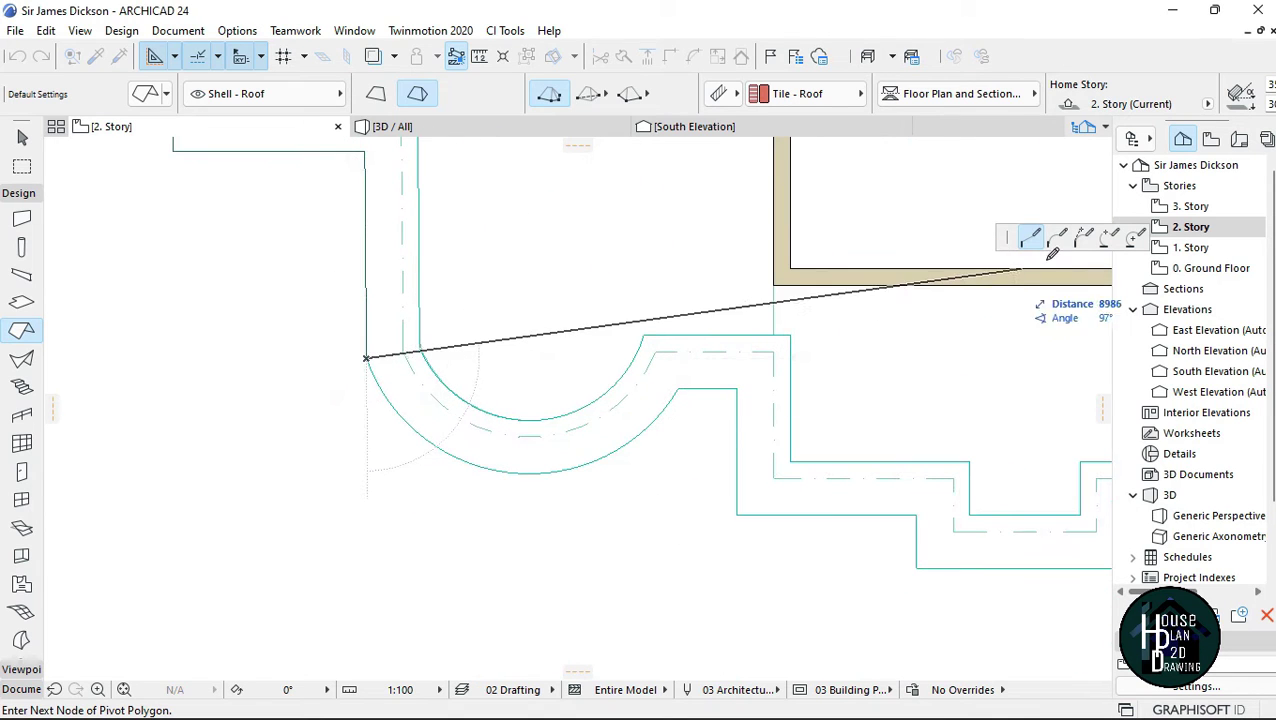
Trace the curved bay's outer fascia edge with a three-point arc ending where the straight fascia resumes
click(1110, 238)
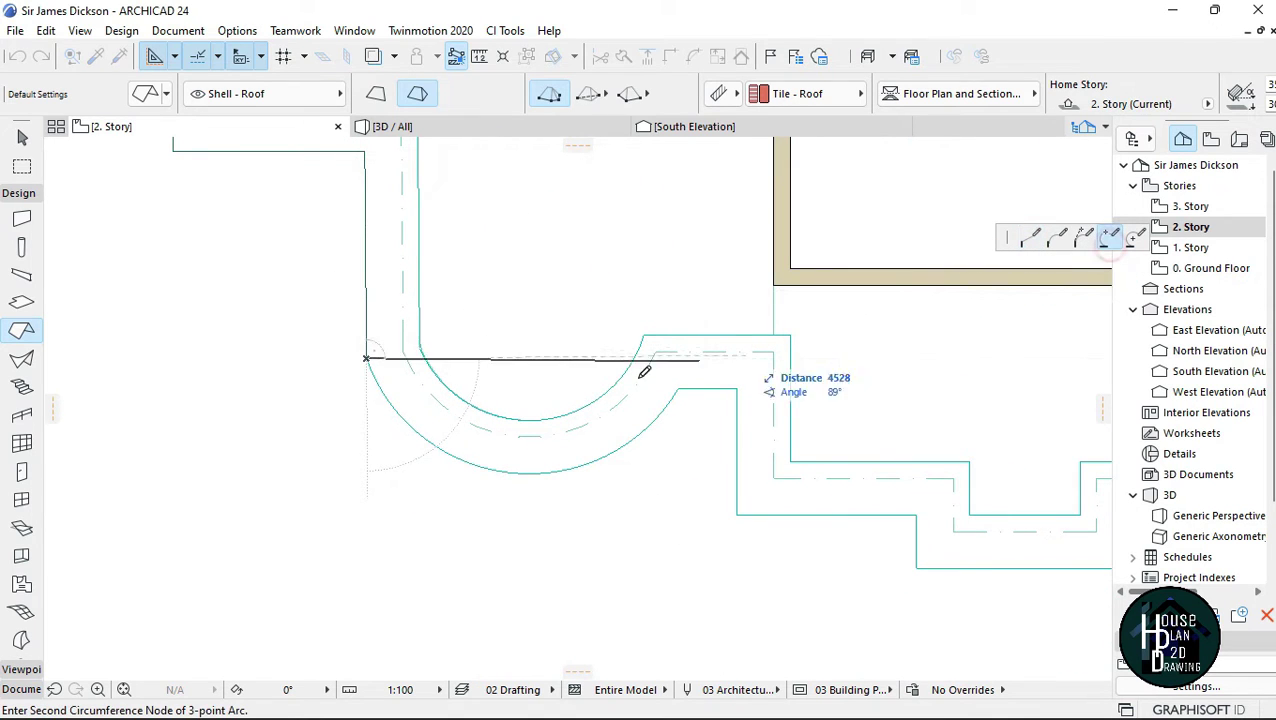
click(514, 470)
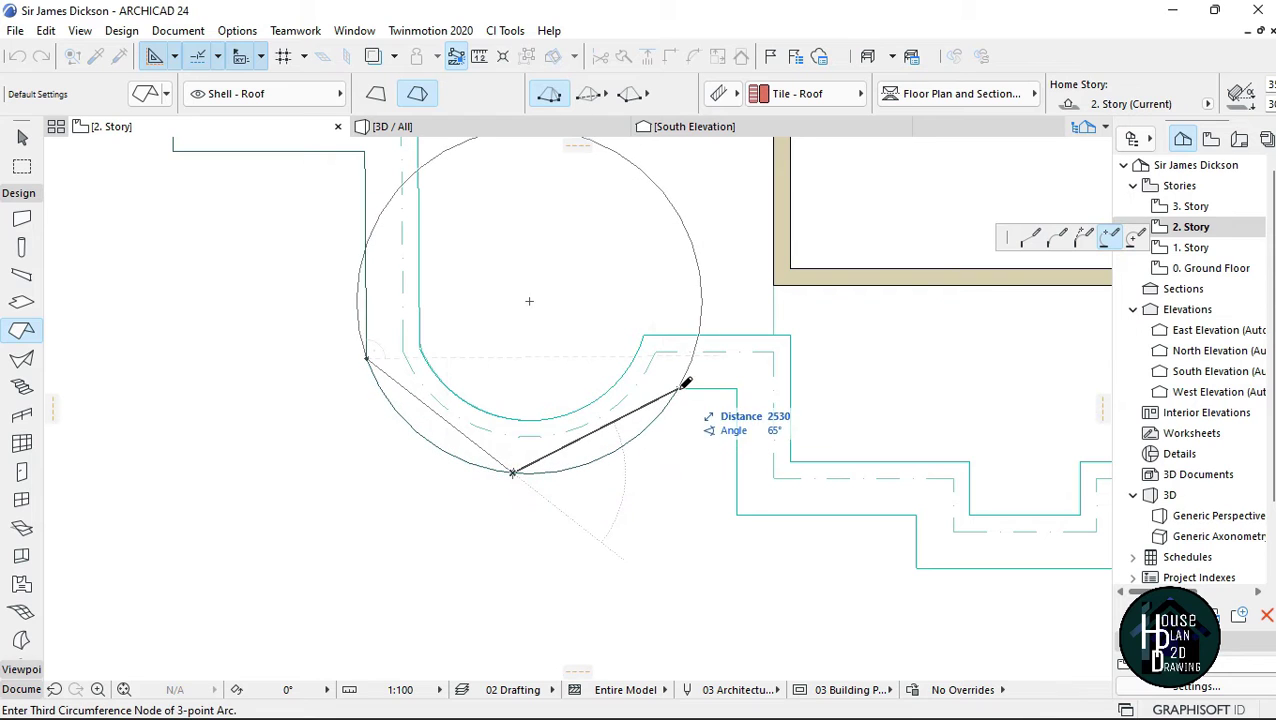
click(678, 388)
click(678, 388)
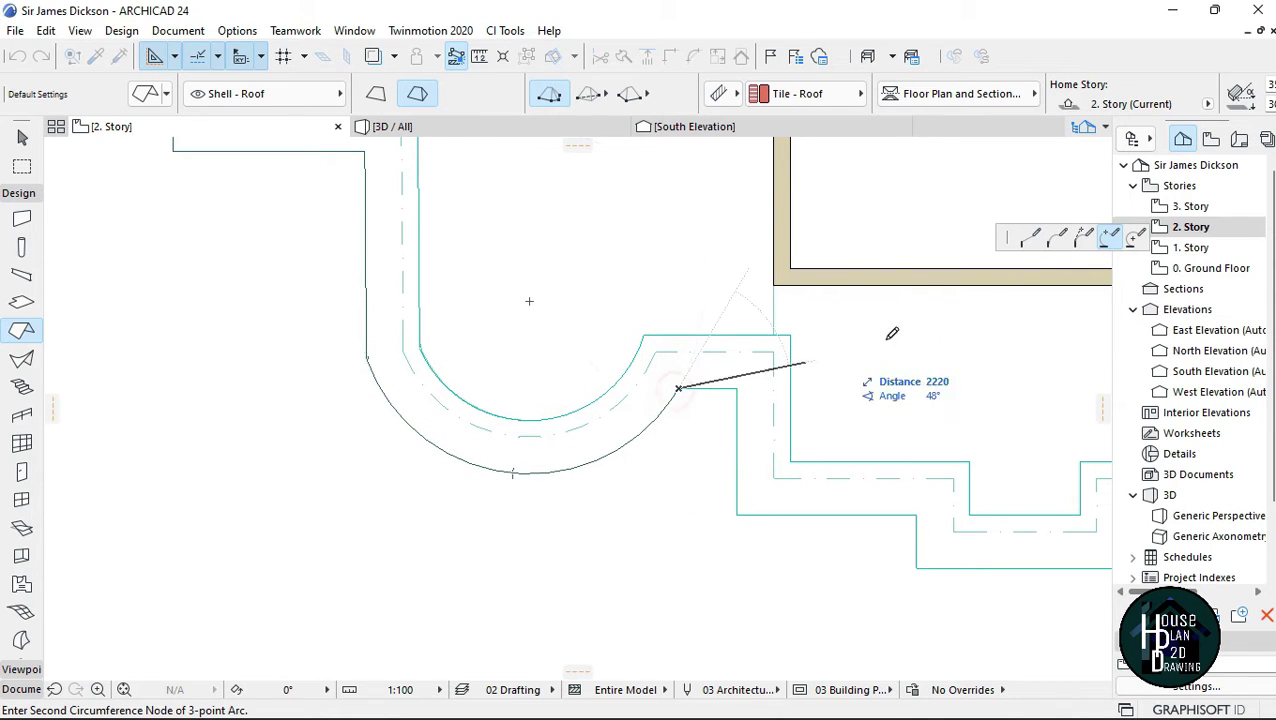
Switch back to straight segments and trace the stepped south fascia around its projection to the southeast corner
click(1031, 237)
scroll(759, 393, up, 3)
click(735, 287)
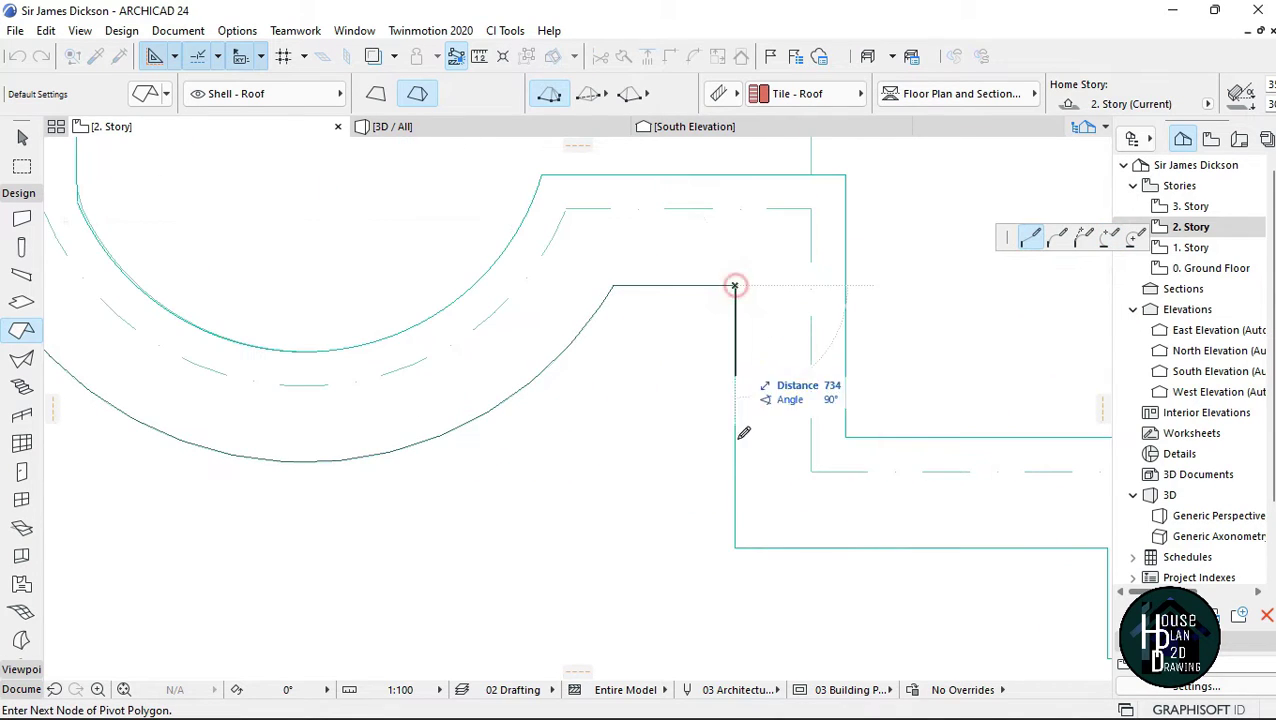
click(736, 547)
scroll(334, 466, down, 5)
scroll(765, 585, up, 4)
click(412, 416)
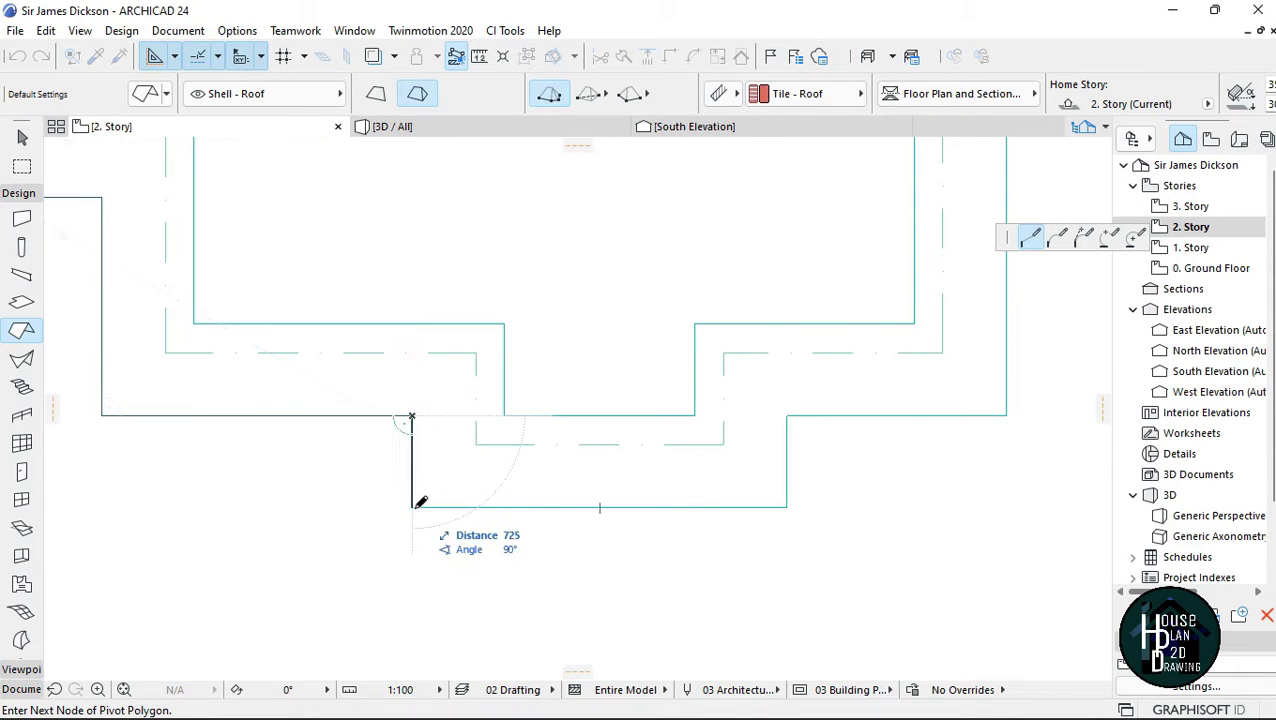
scroll(418, 503, up, 3)
scroll(595, 514, down, 3)
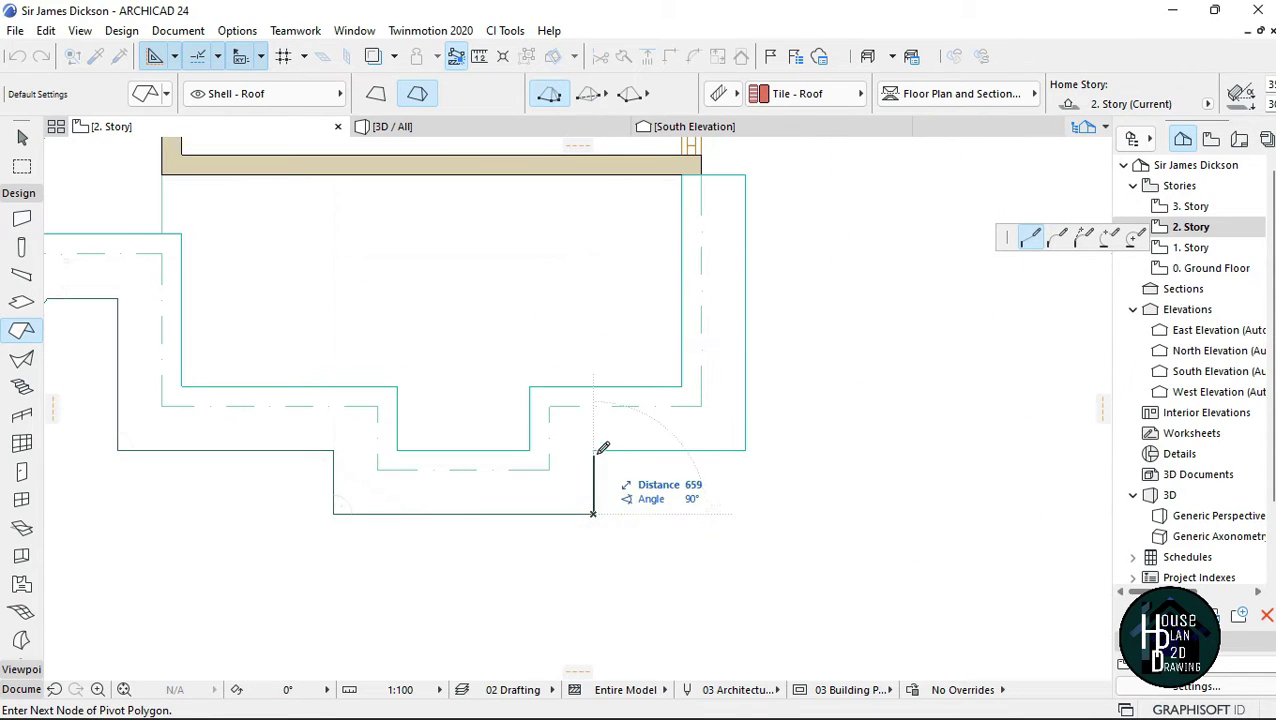
click(747, 449)
Run the outline straight along the east side to the northeast corner, close it at the starting corner and keep the roof
scroll(683, 336, down, 4)
scroll(700, 239, up, 4)
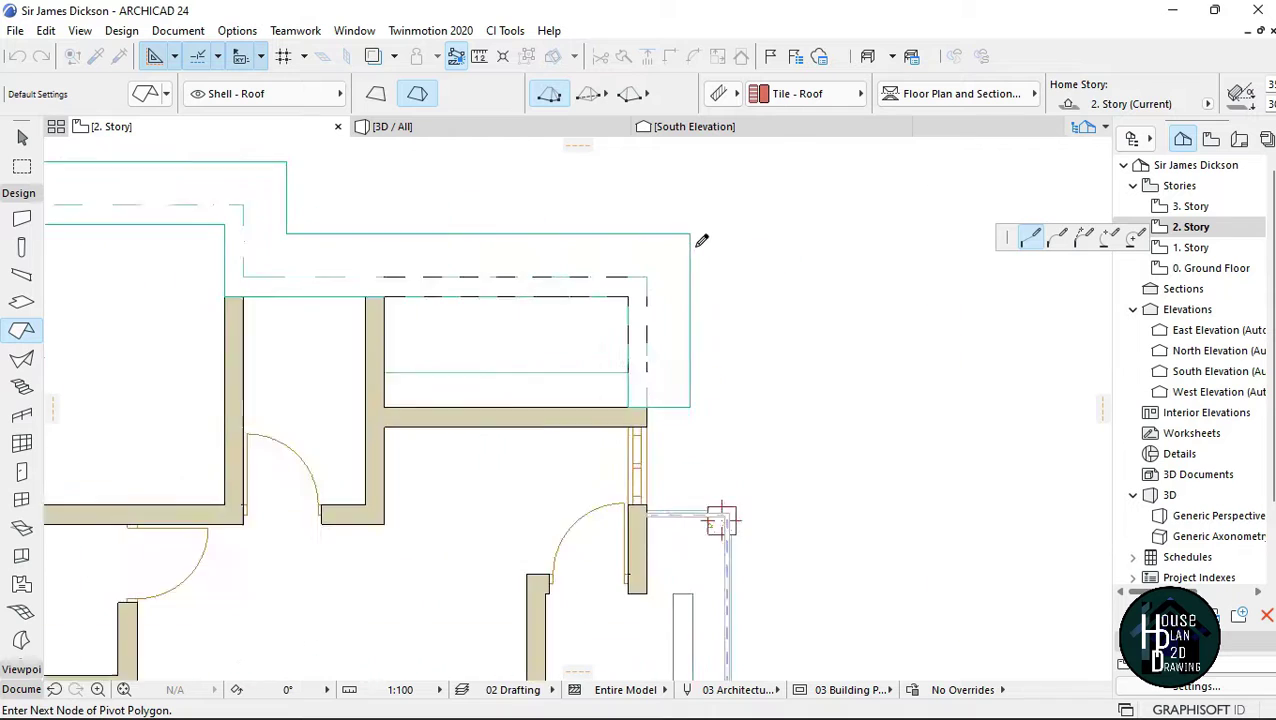
scroll(792, 242, down, 4)
scroll(716, 268, up, 2)
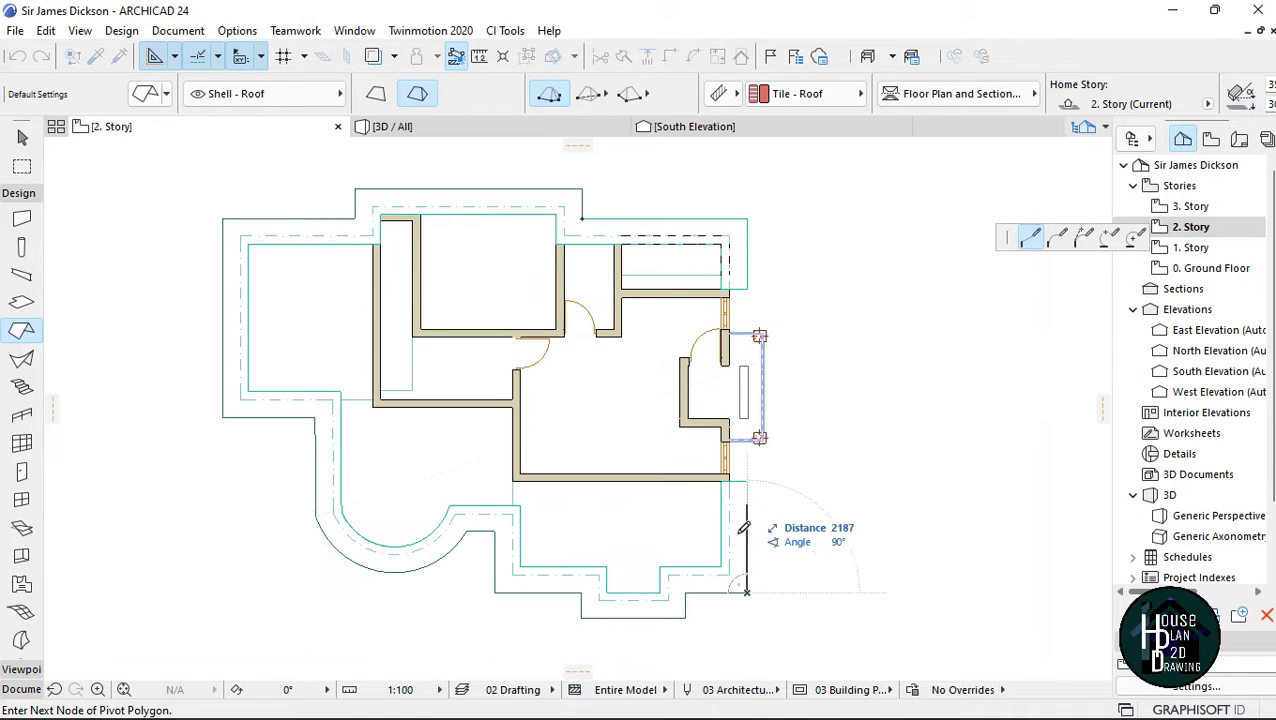
scroll(745, 527, up, 2)
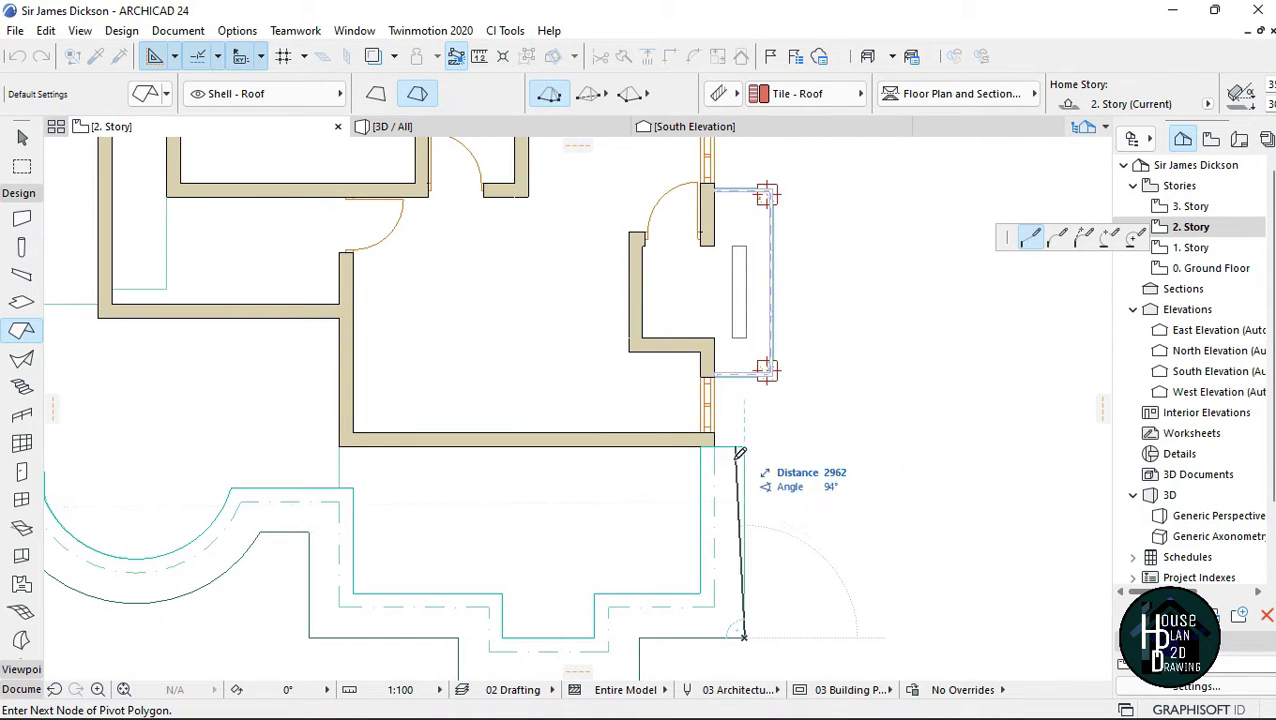
scroll(757, 454, down, 4)
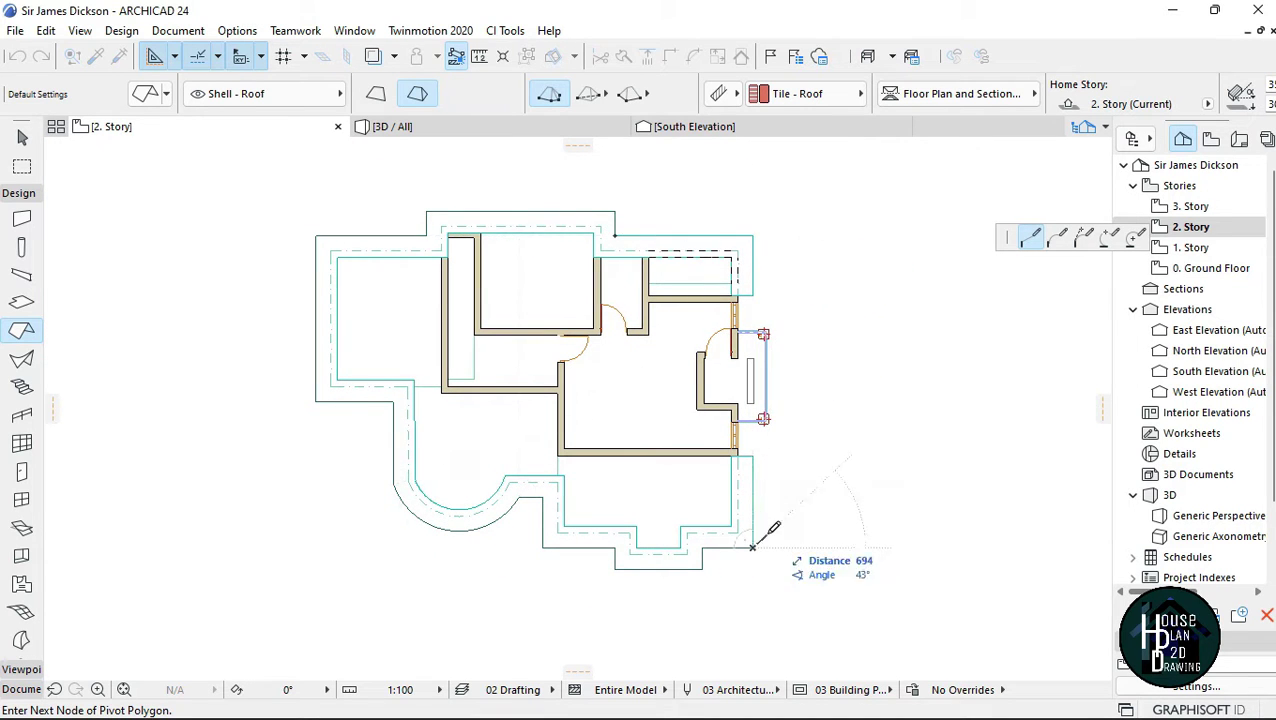
scroll(769, 532, up, 2)
scroll(746, 411, down, 4)
scroll(755, 255, up, 5)
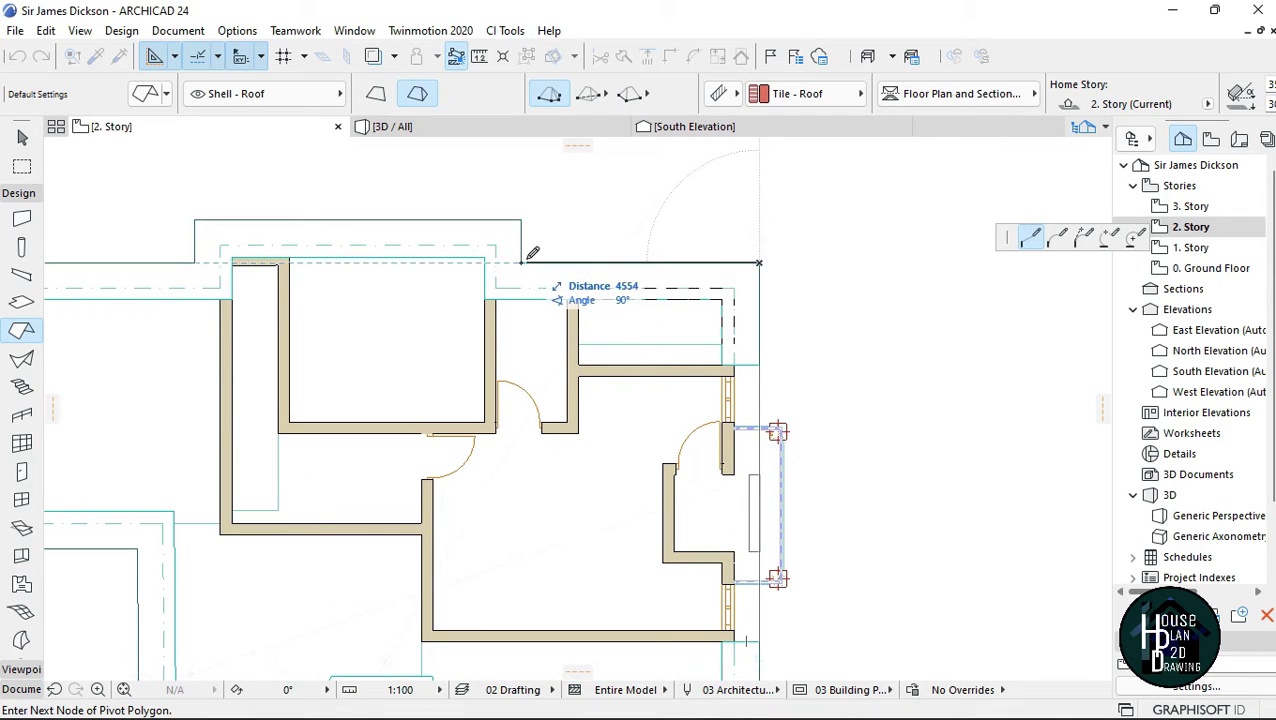
click(529, 254)
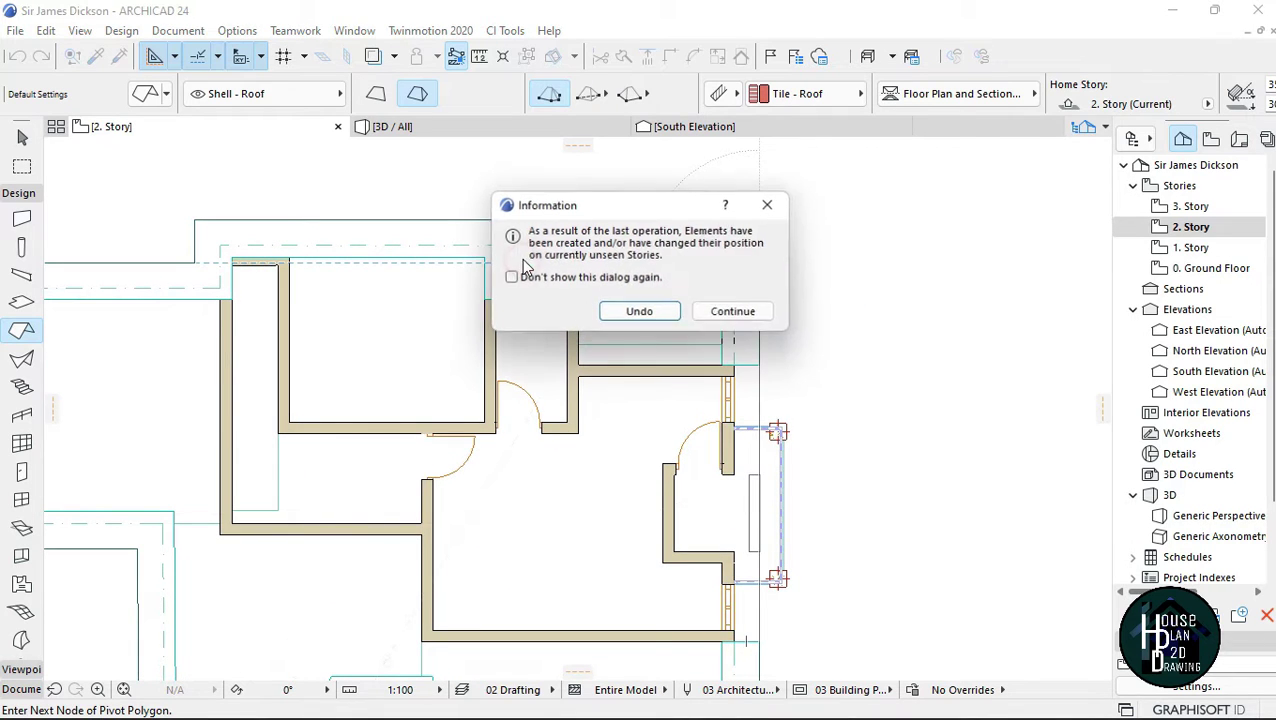
click(755, 311)
scroll(690, 250, down, 4)
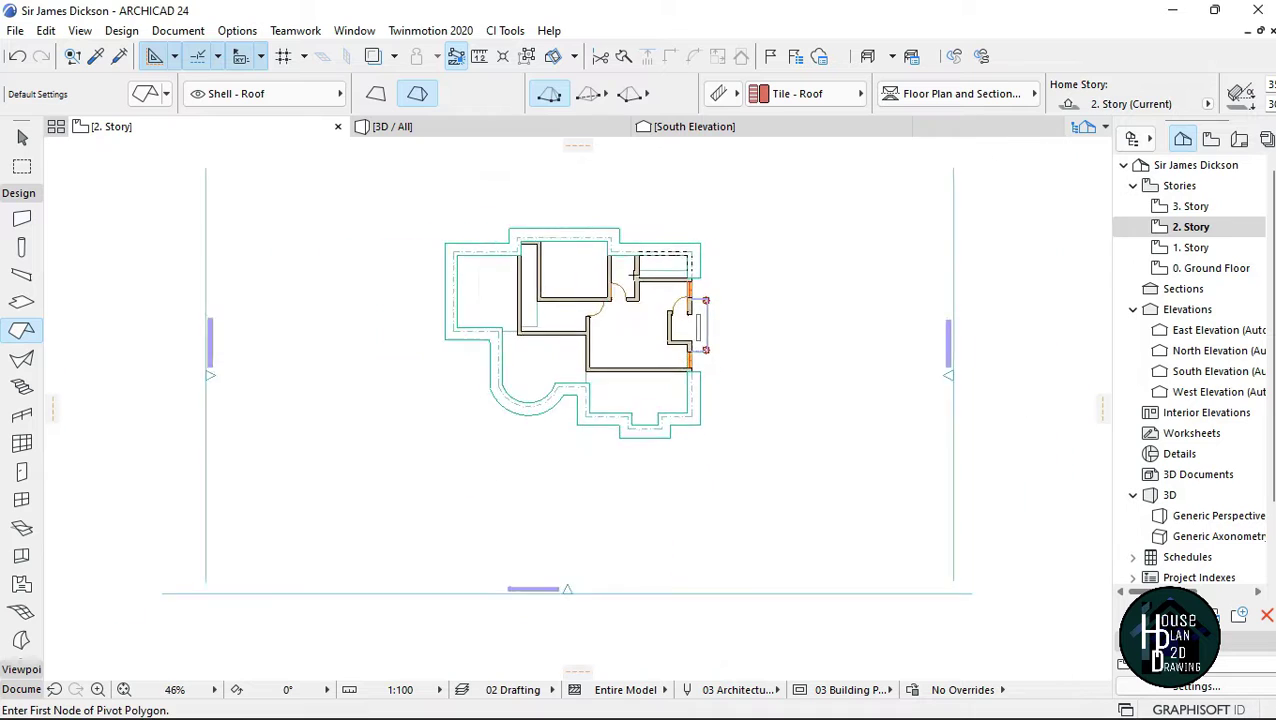
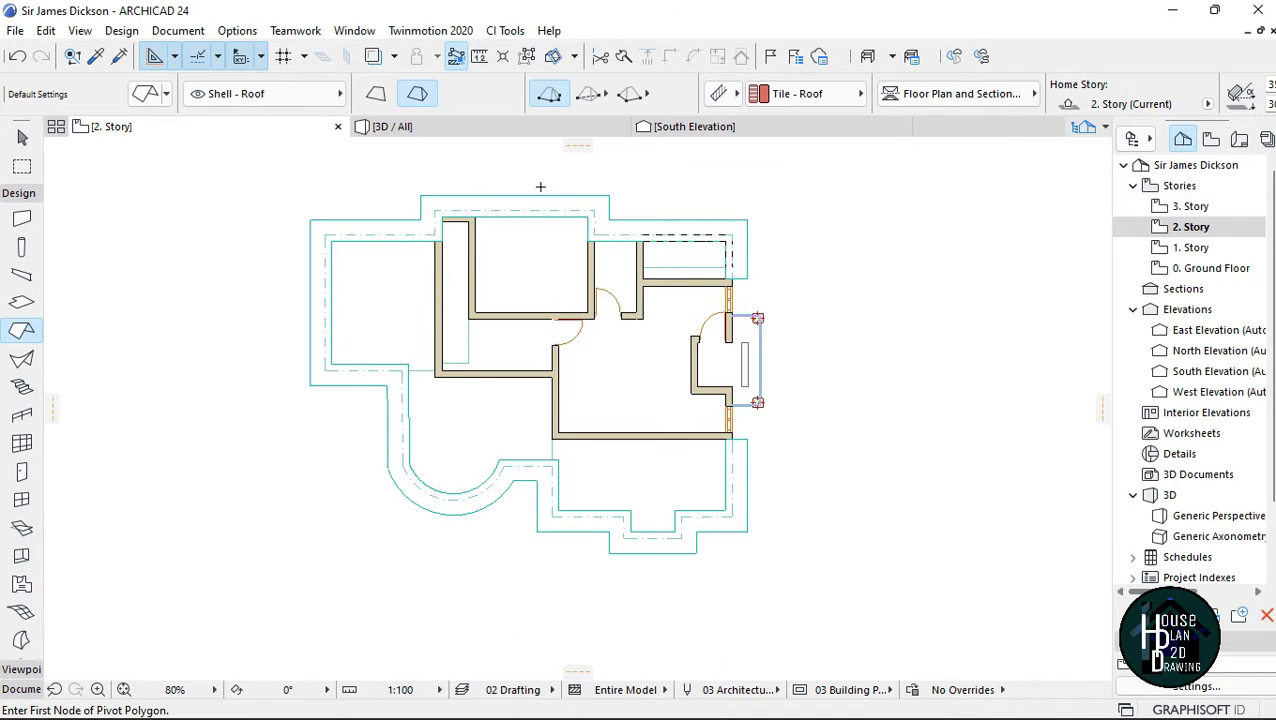
In the South Elevation, lower the new roof 2531 mm so its left eave corner meets the fascia's top corner
click(497, 130)
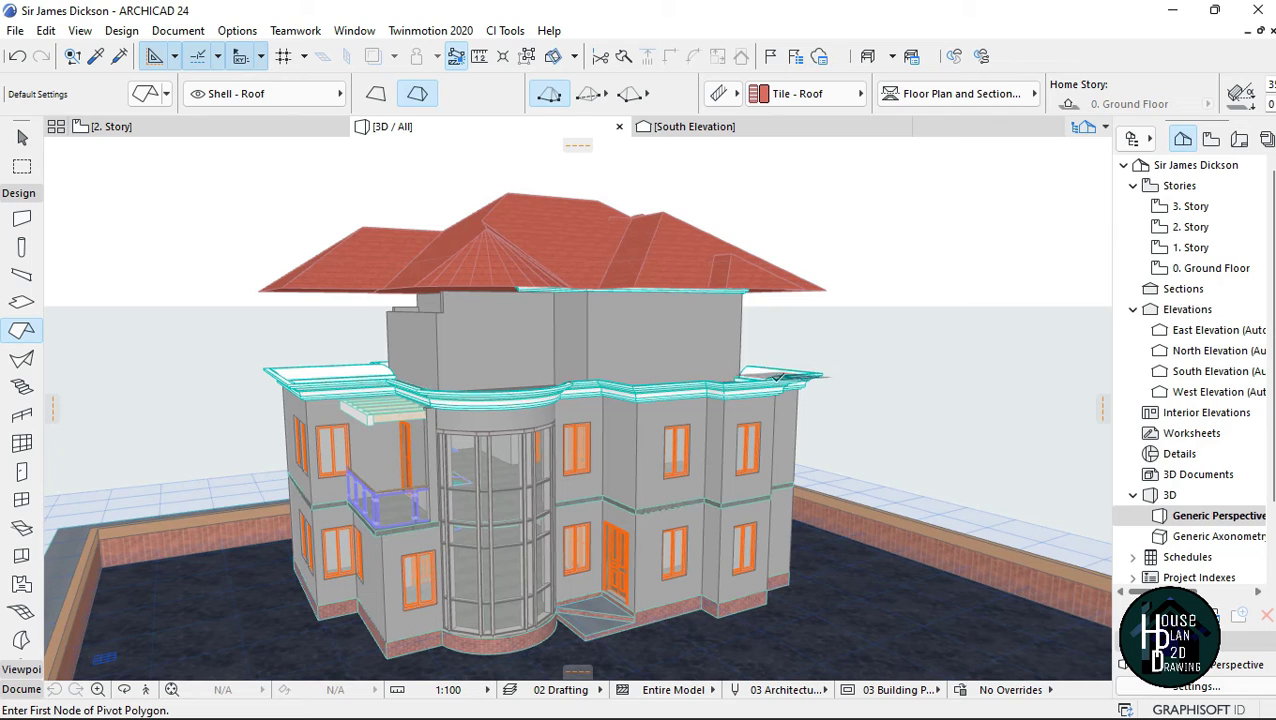
key(Escape)
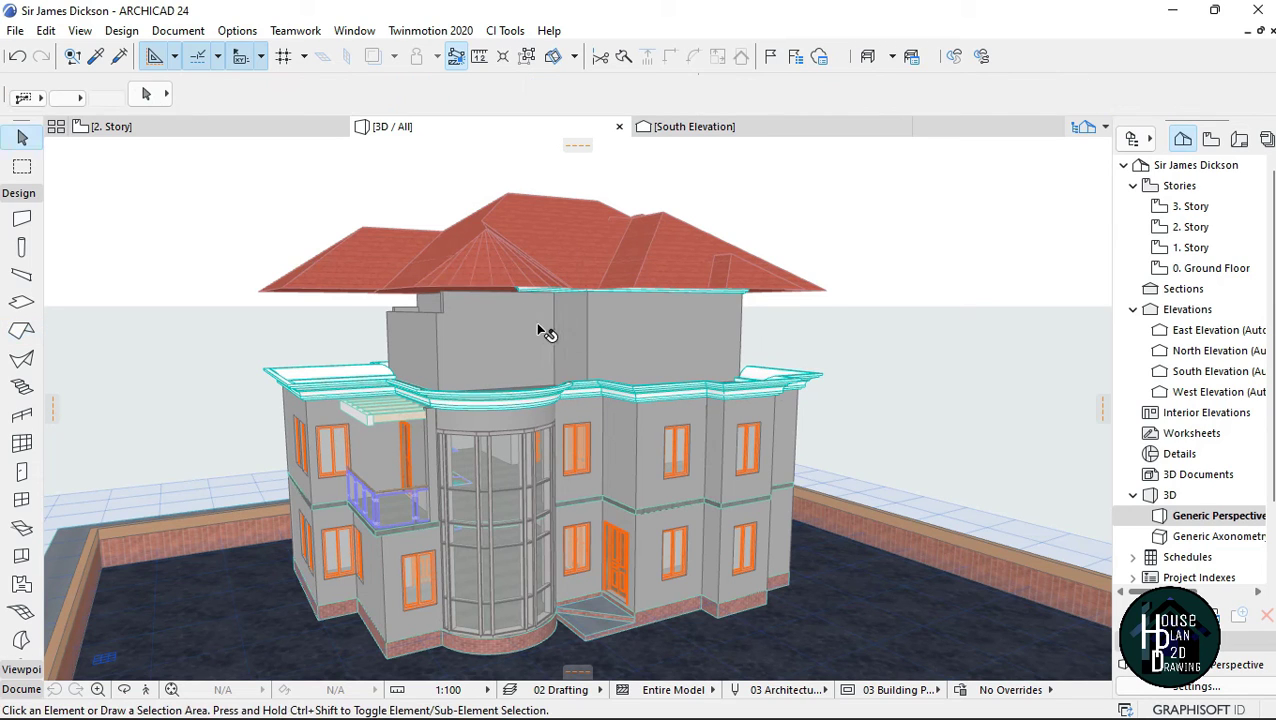
click(755, 127)
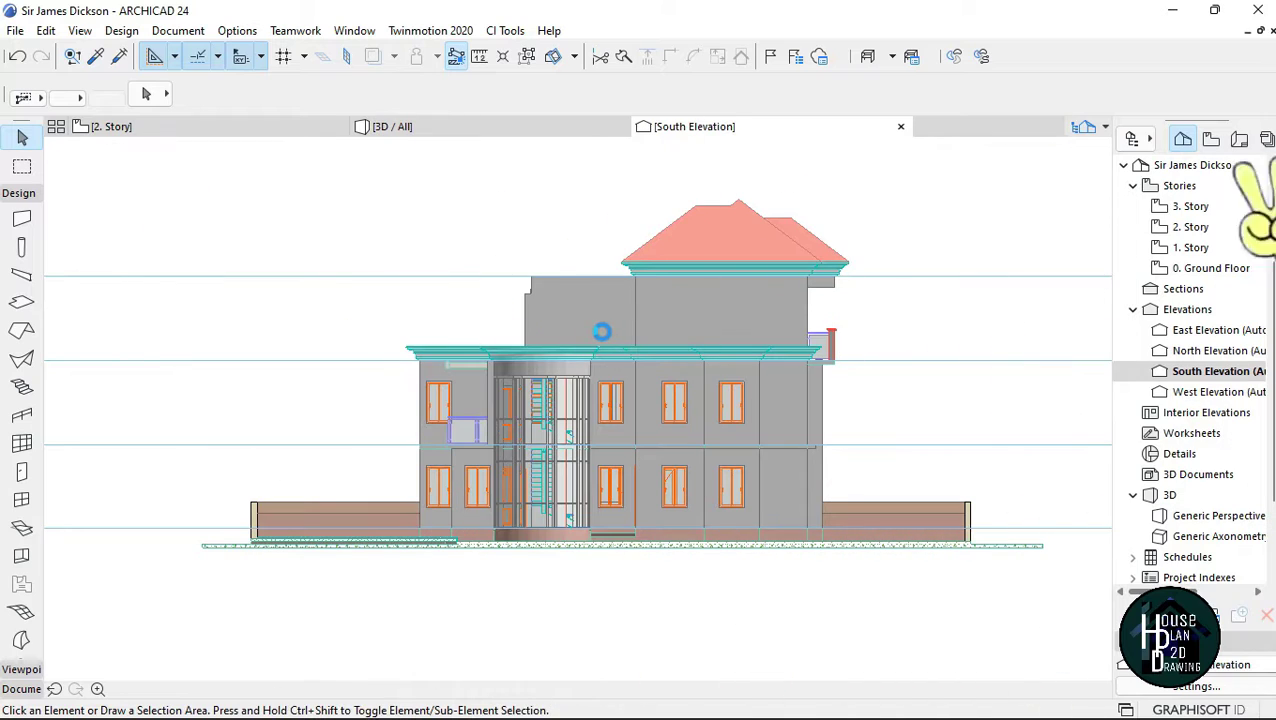
scroll(600, 328, down, 2)
scroll(612, 293, up, 8)
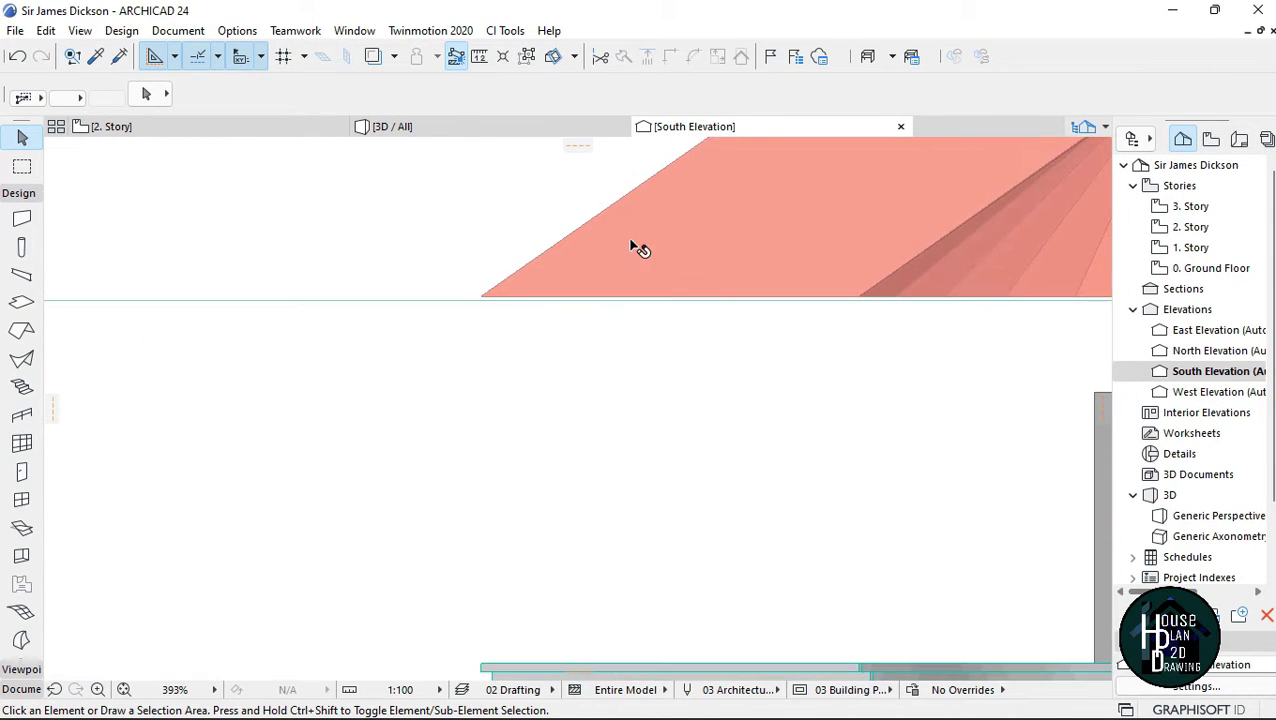
click(472, 305)
scroll(472, 305, up, 10)
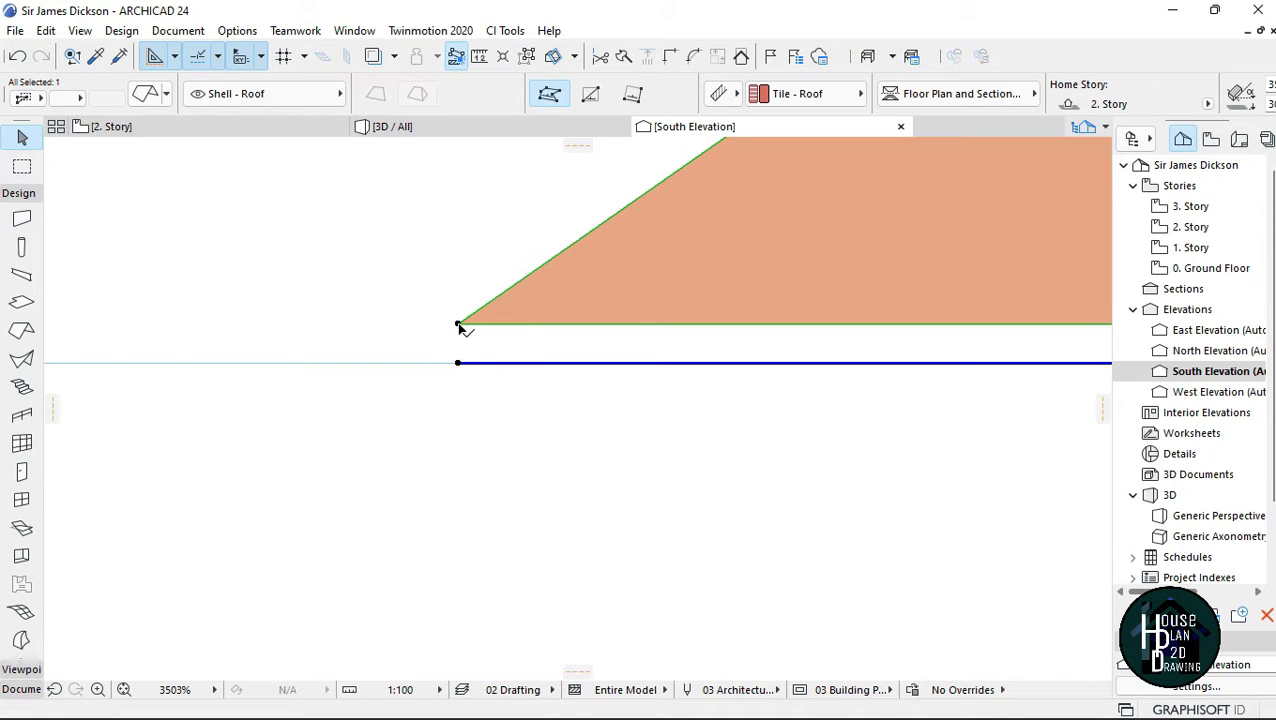
click(459, 325)
scroll(521, 262, down, 10)
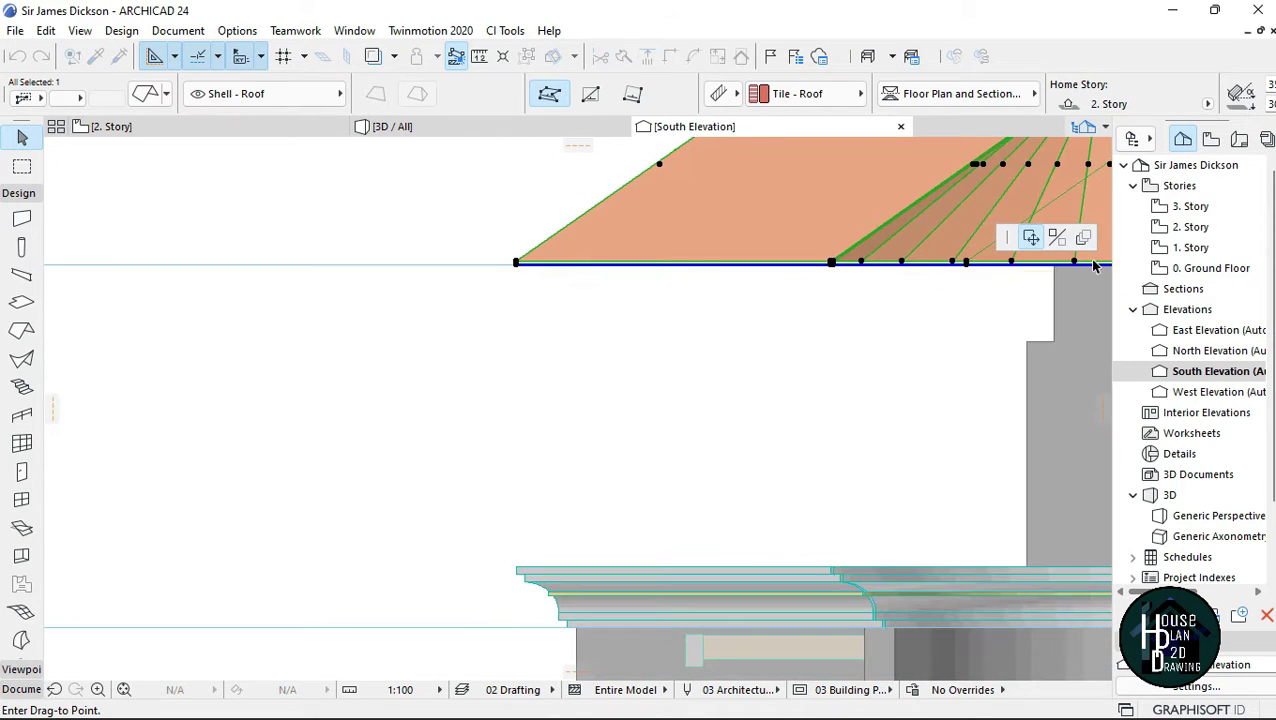
scroll(496, 598, up, 8)
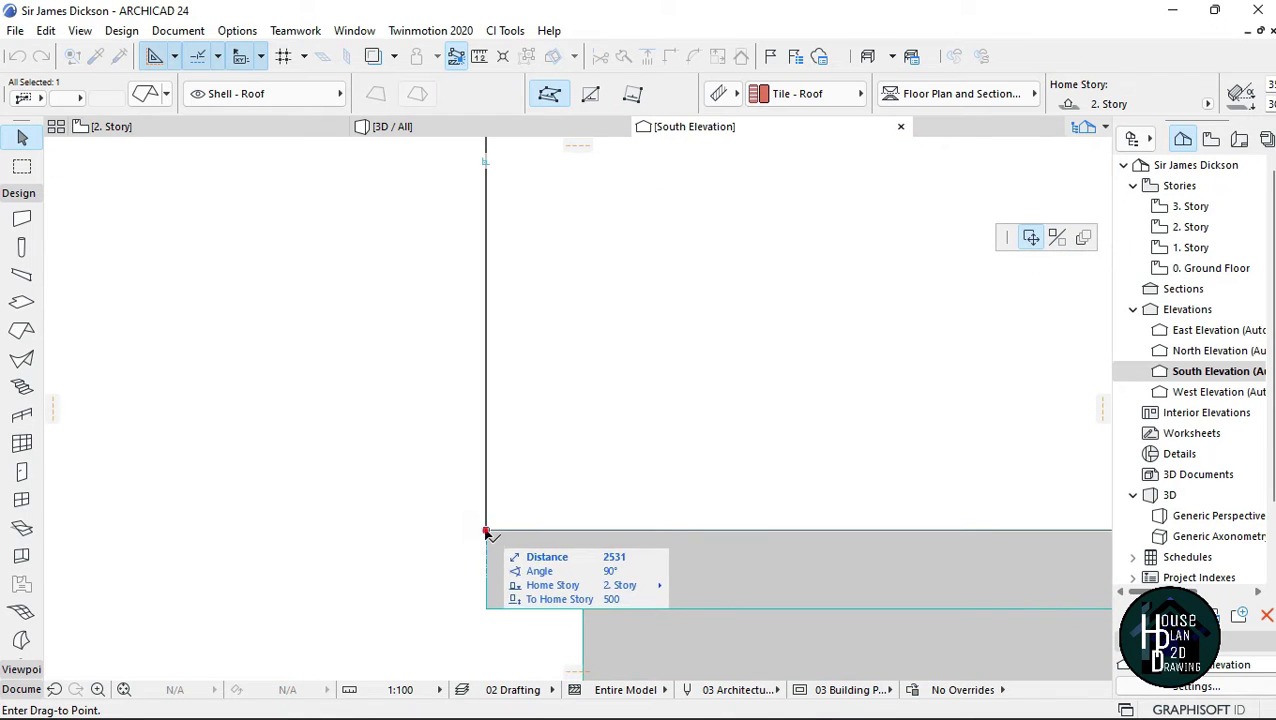
click(493, 526)
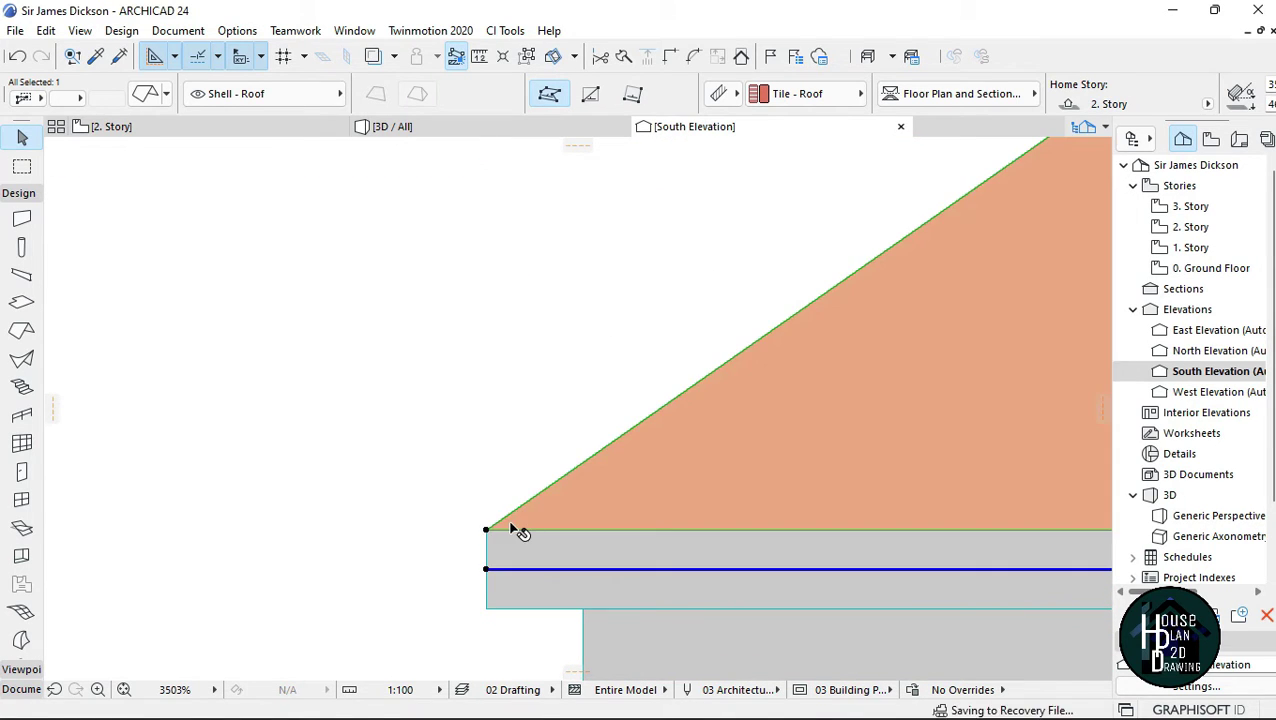
scroll(488, 480, down, 15)
scroll(503, 362, down, 4)
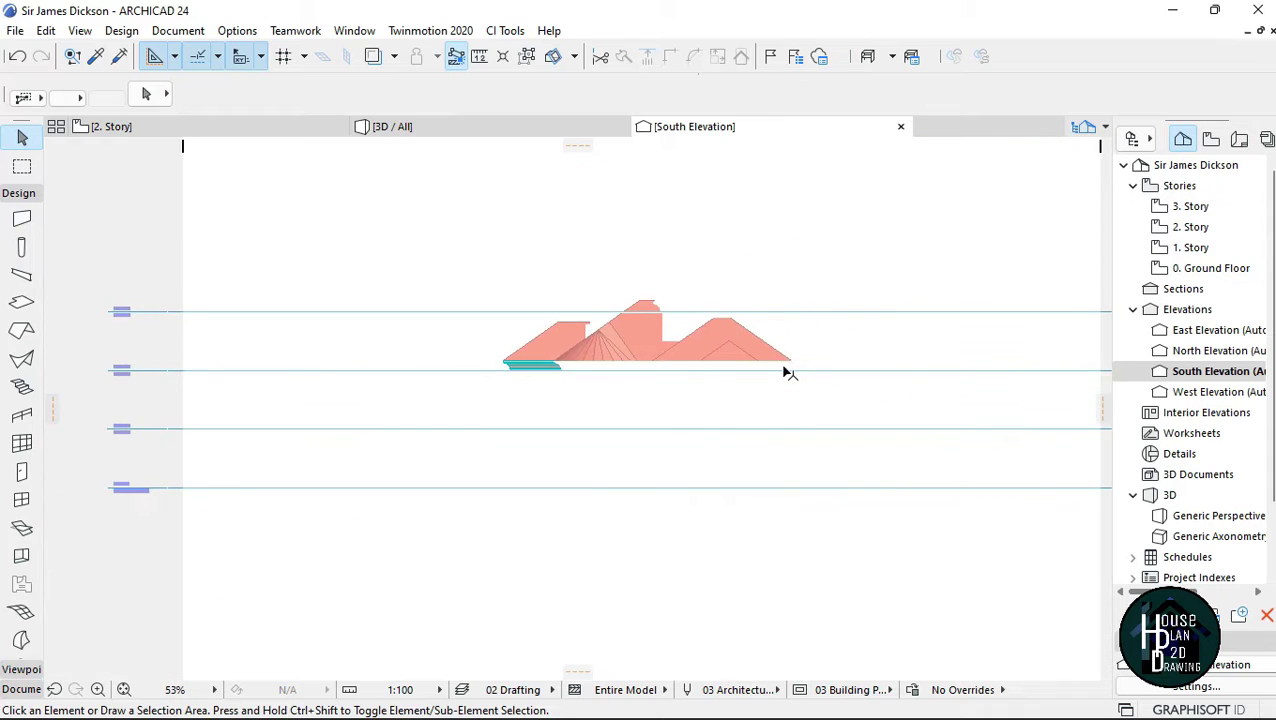
Inspect the seated lower roof in 3D from the front entrance and the east side
click(490, 128)
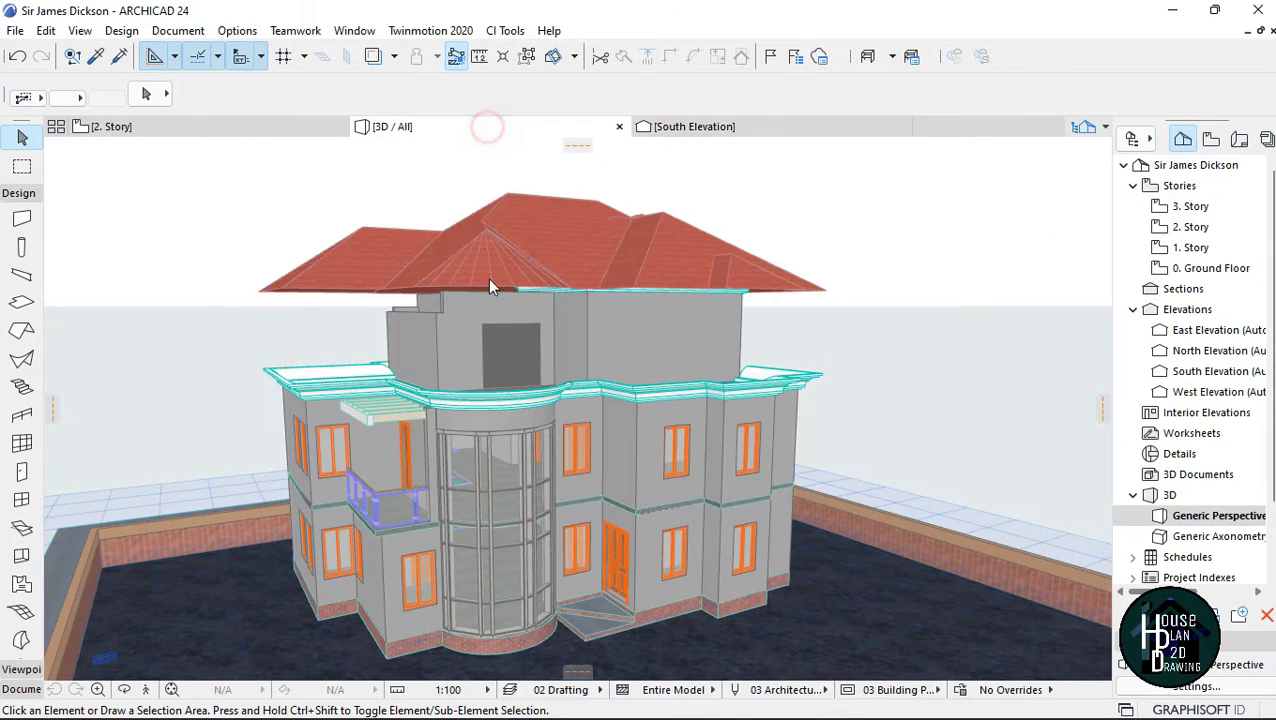
click(155, 686)
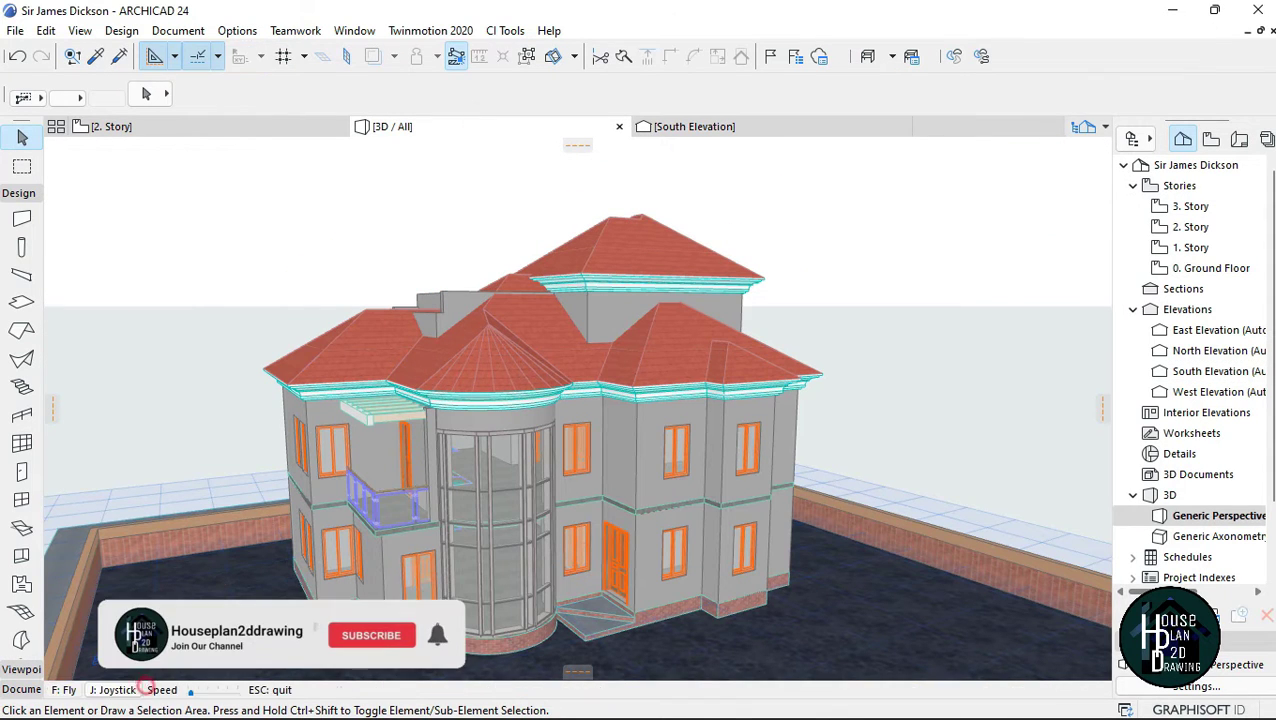
key(Up)
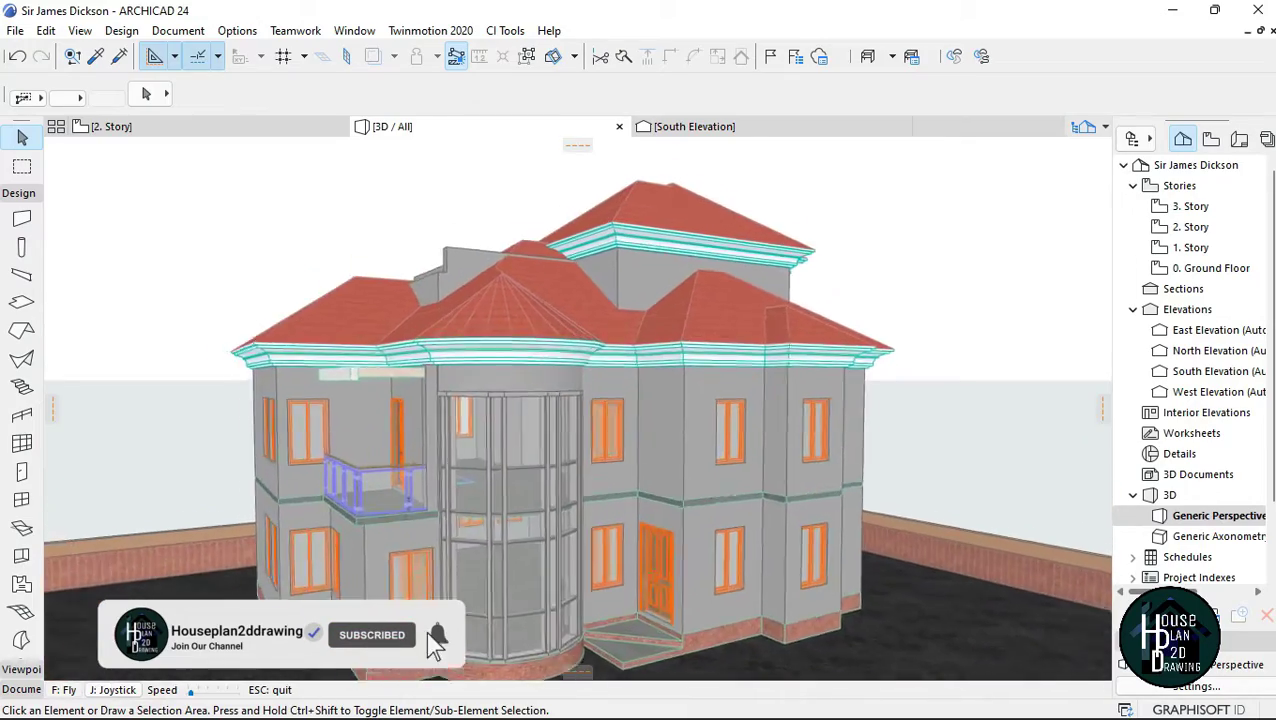
key(Right)
key(Right)
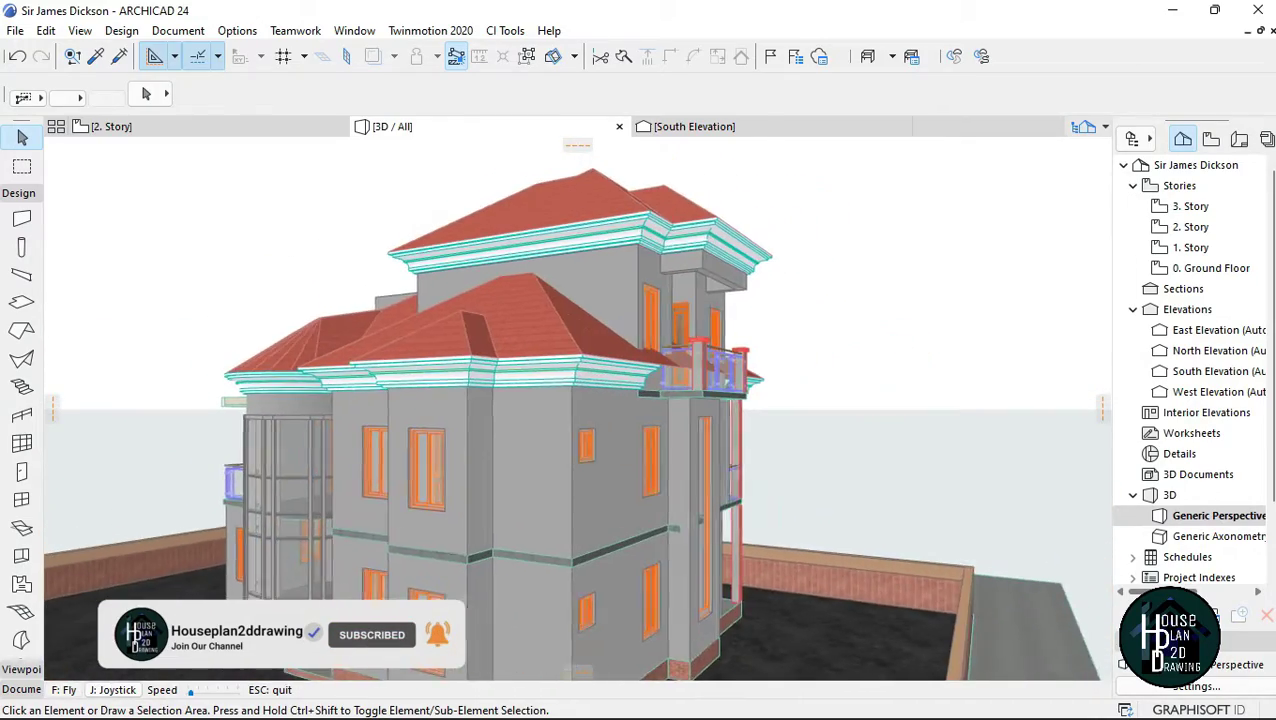
key(Left)
key(Left)
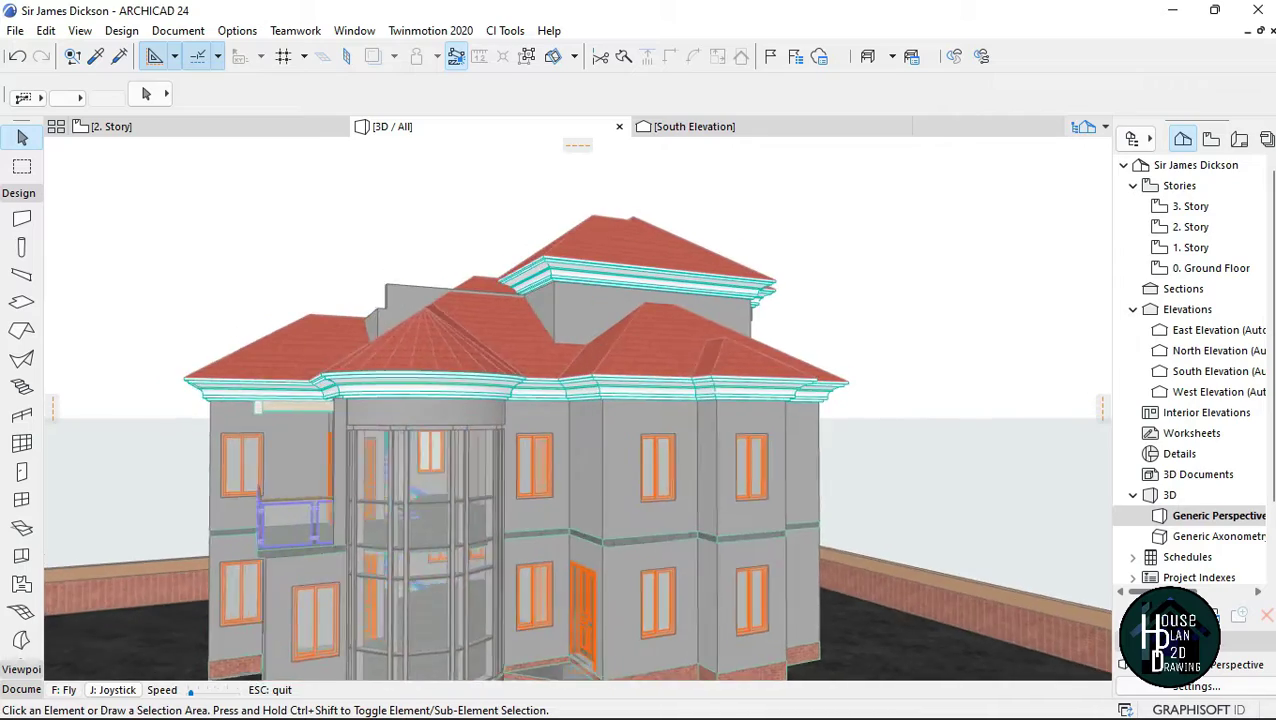
key(Down)
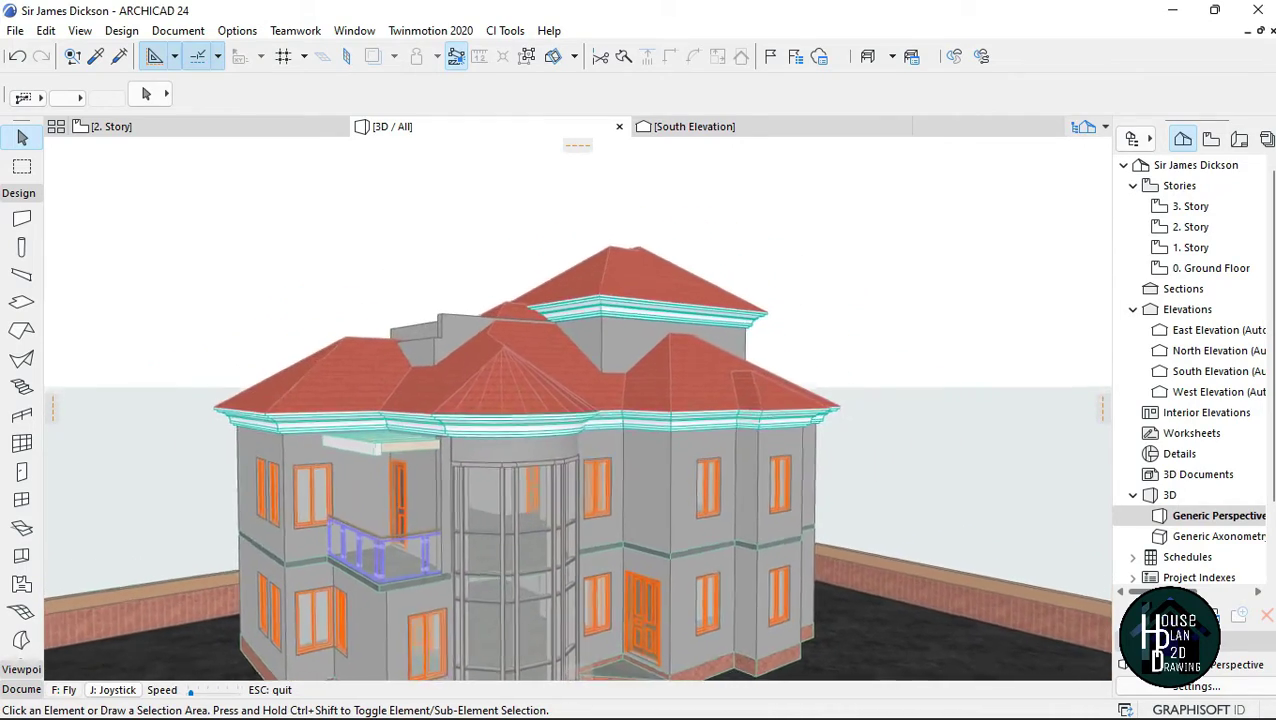
Set the lower tile roof's pitch to 40°, and raise it further to 42°
key(Right)
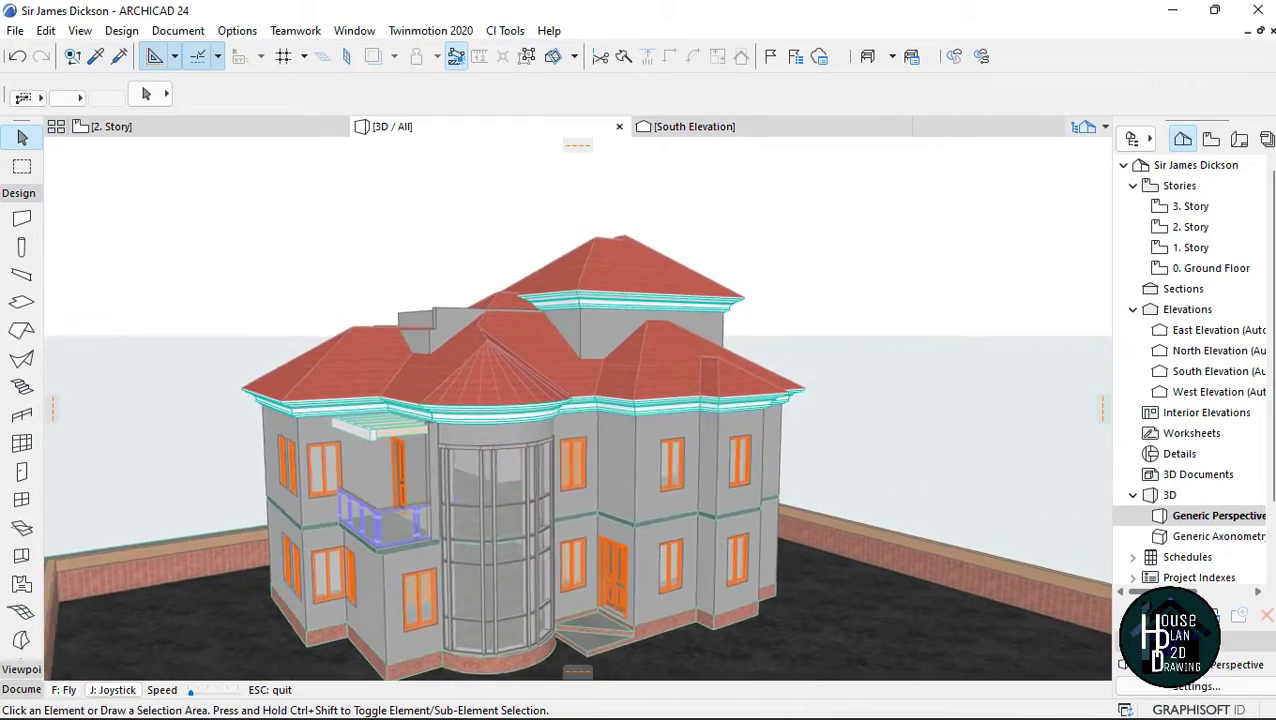
key(Up)
key(Up)
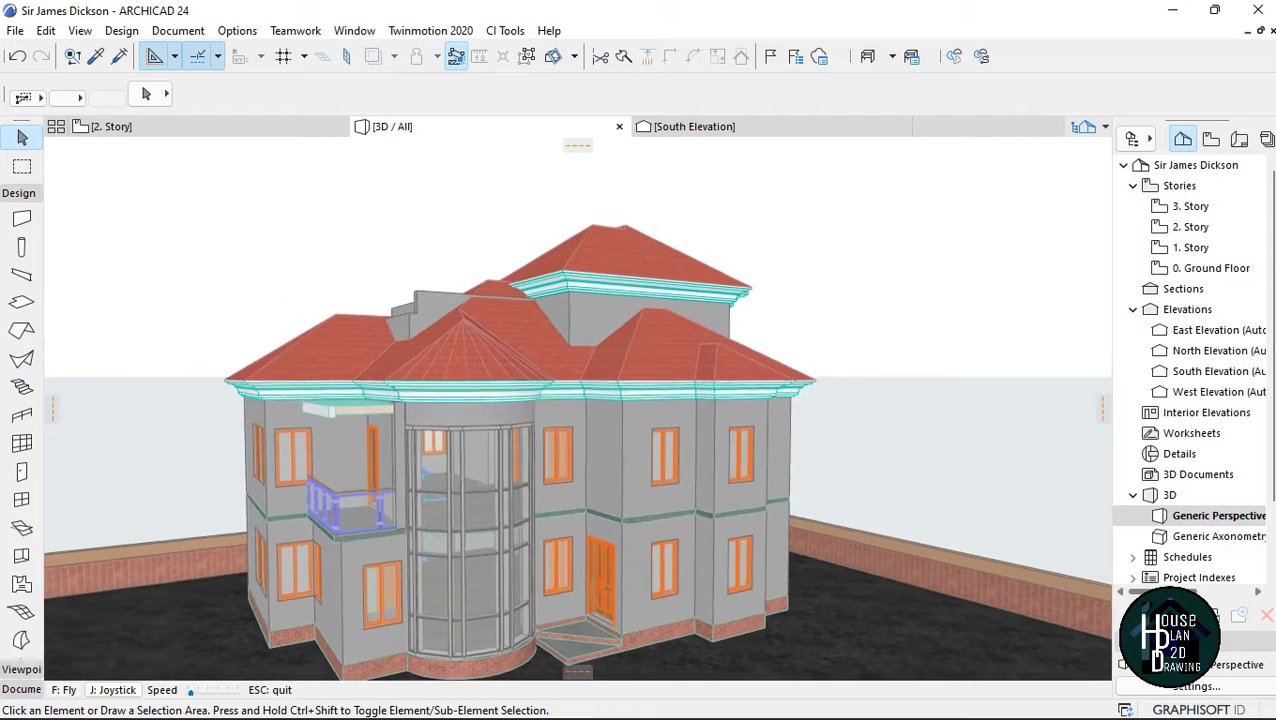
key(Up)
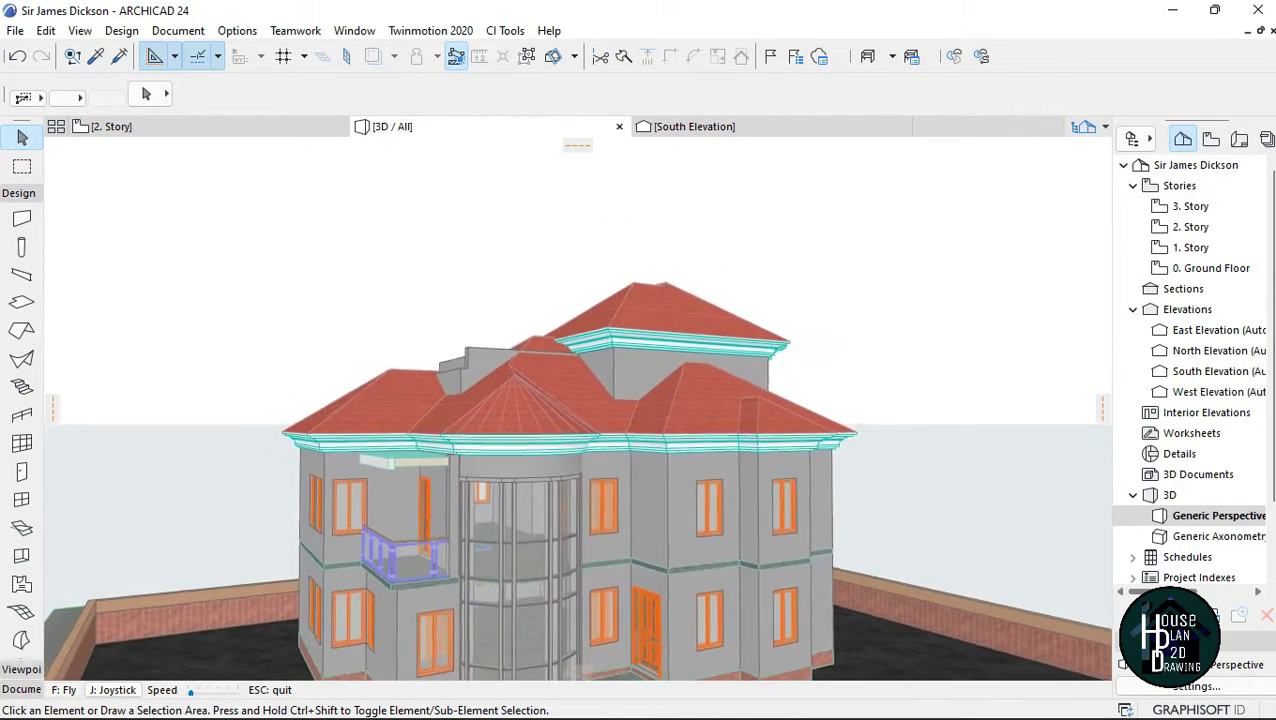
key(Escape)
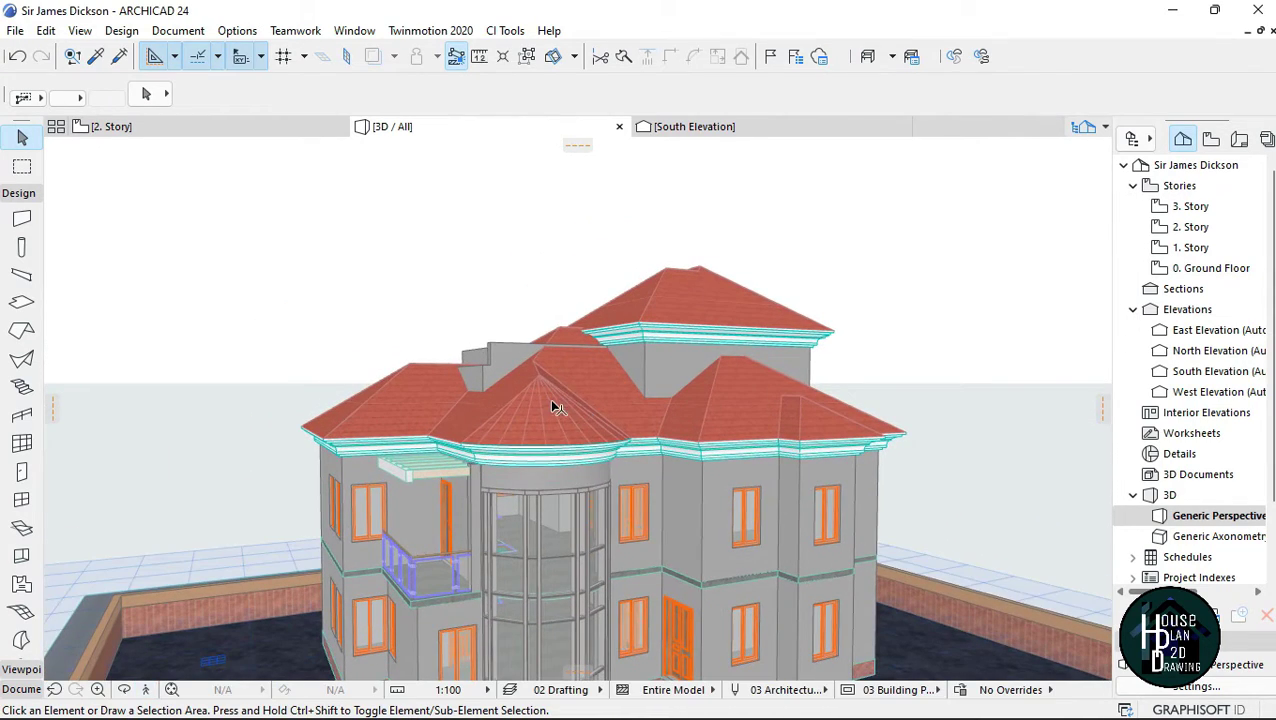
click(557, 407)
scroll(1074, 105, down, 2)
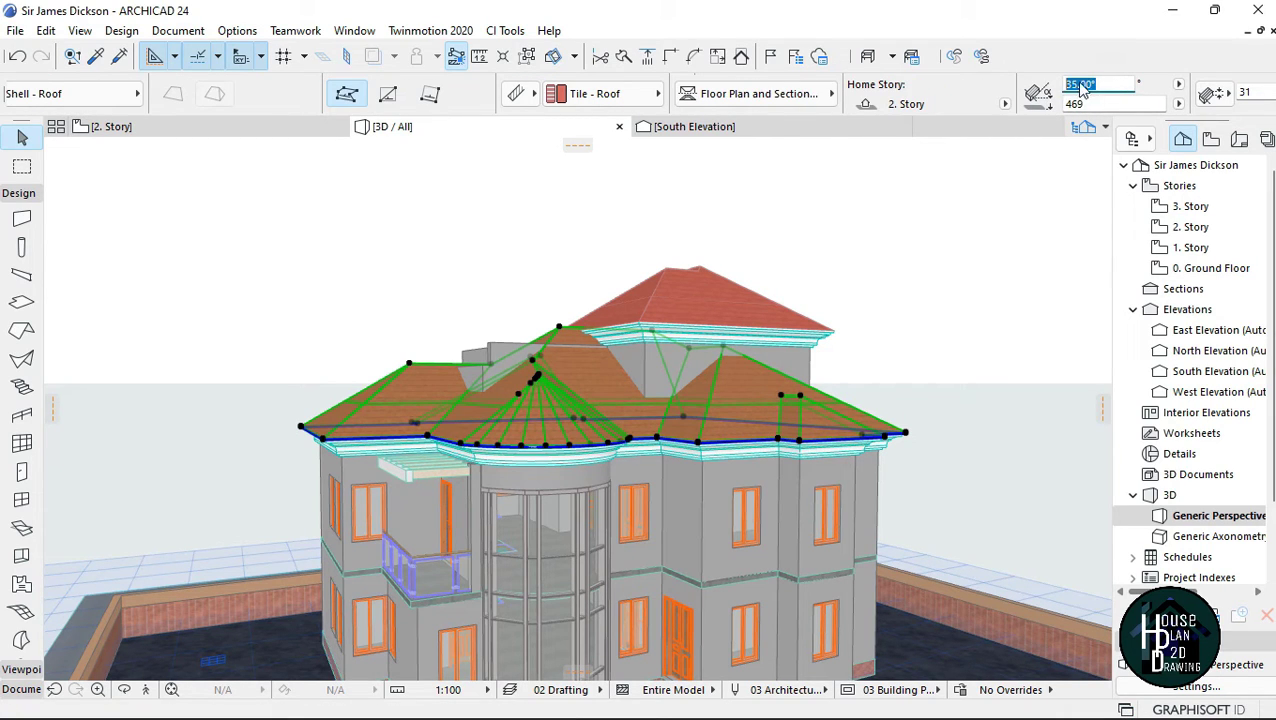
key(Escape)
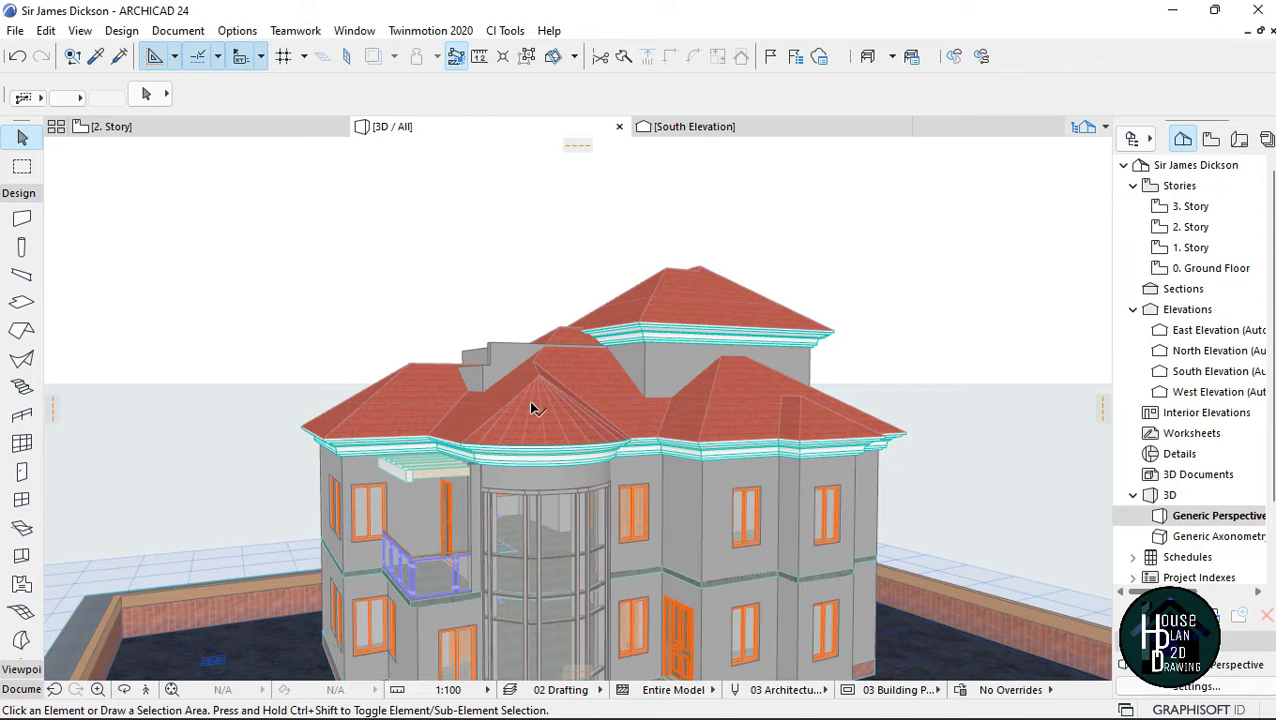
click(533, 408)
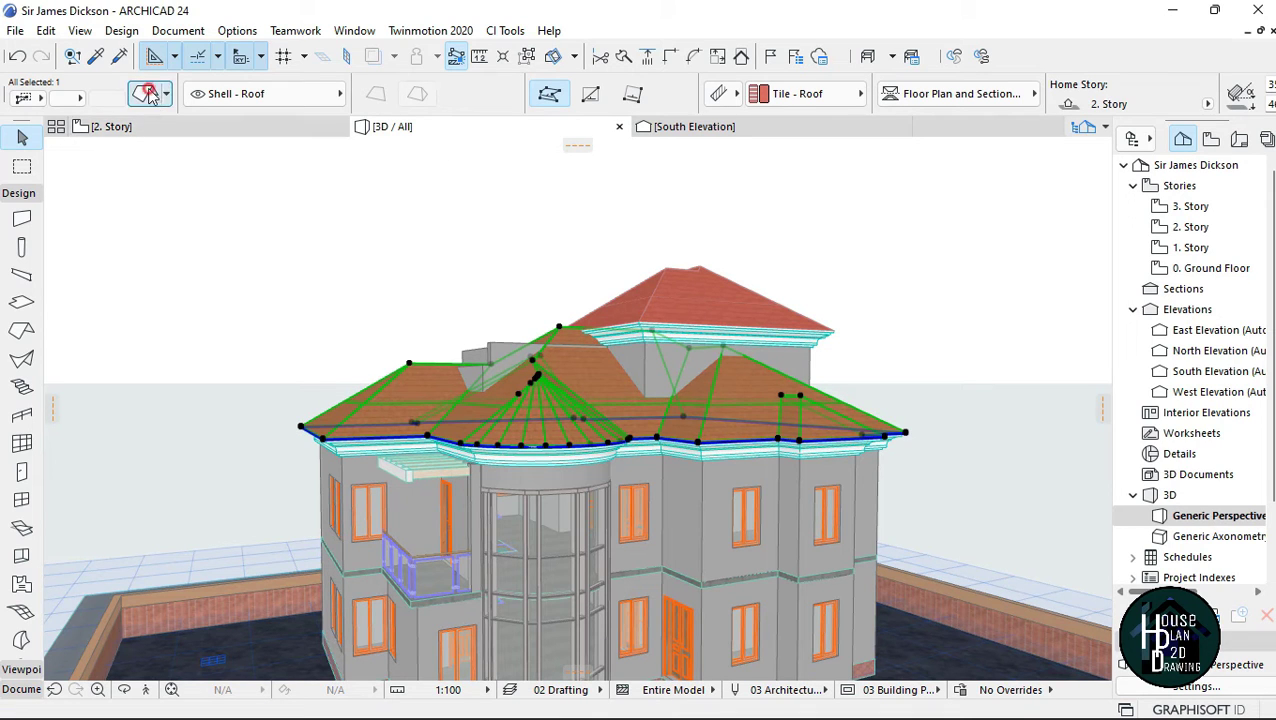
key(ctrl+t)
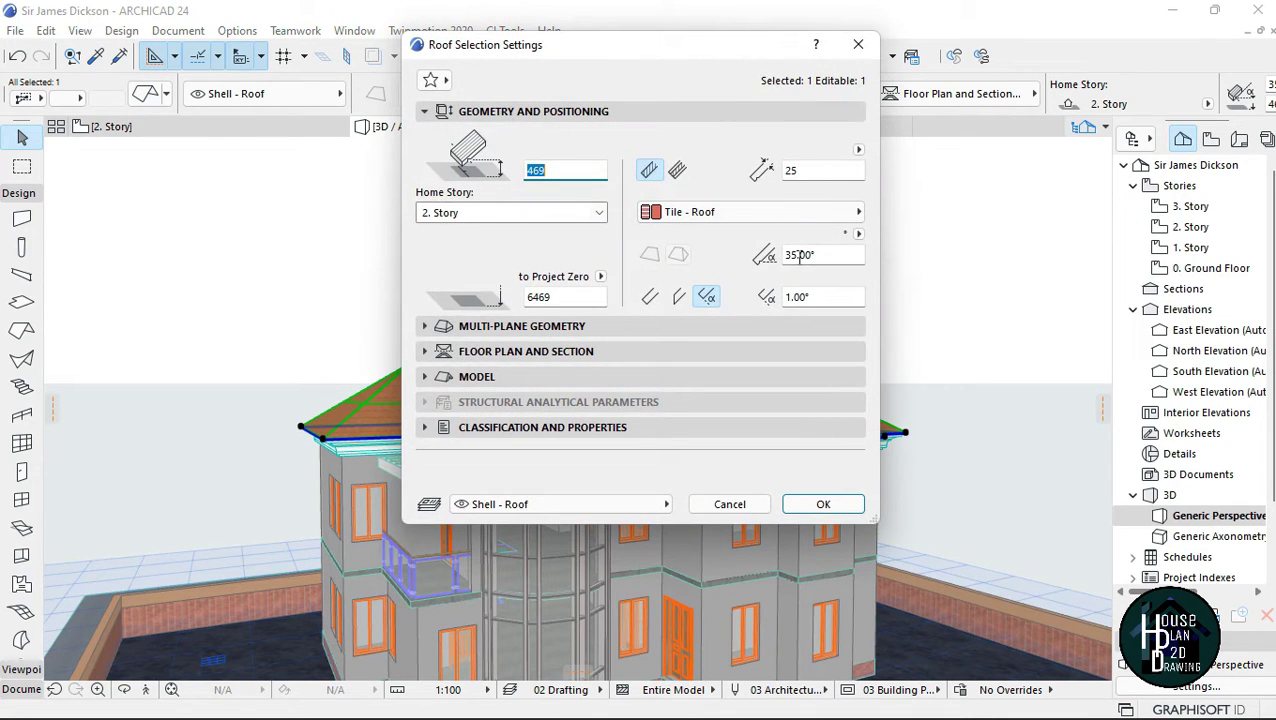
click(857, 47)
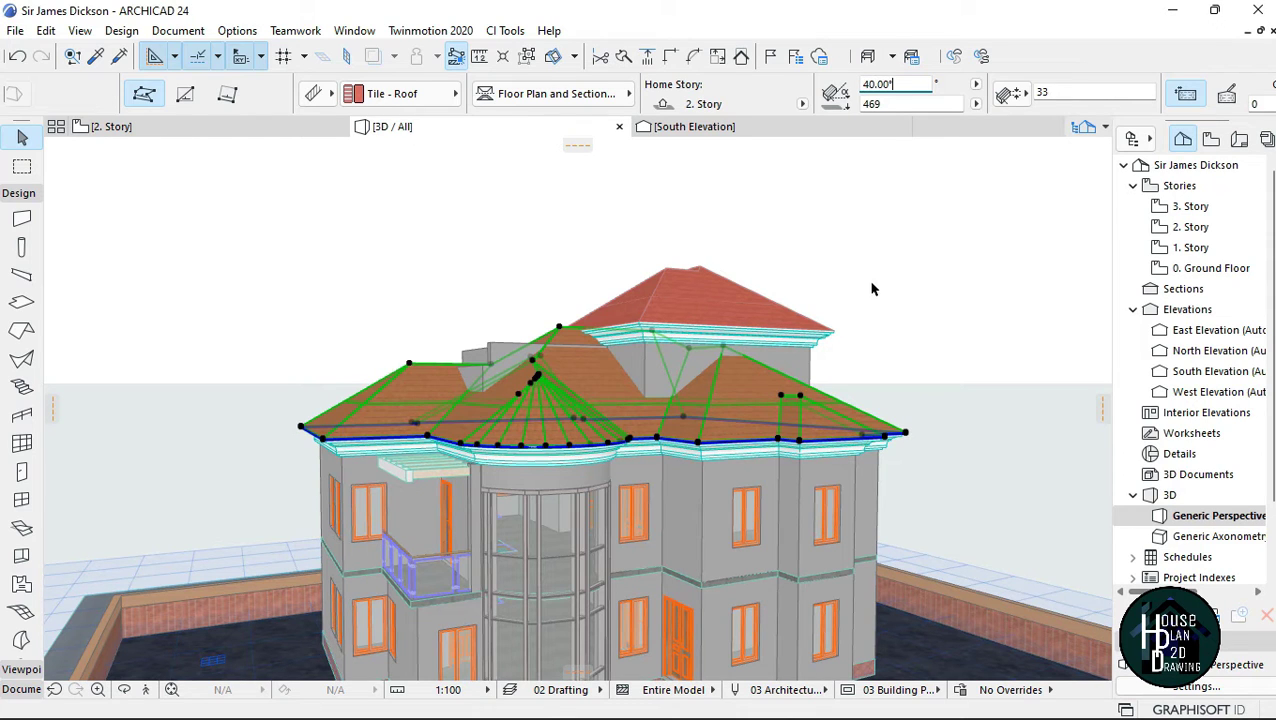
key(Escape)
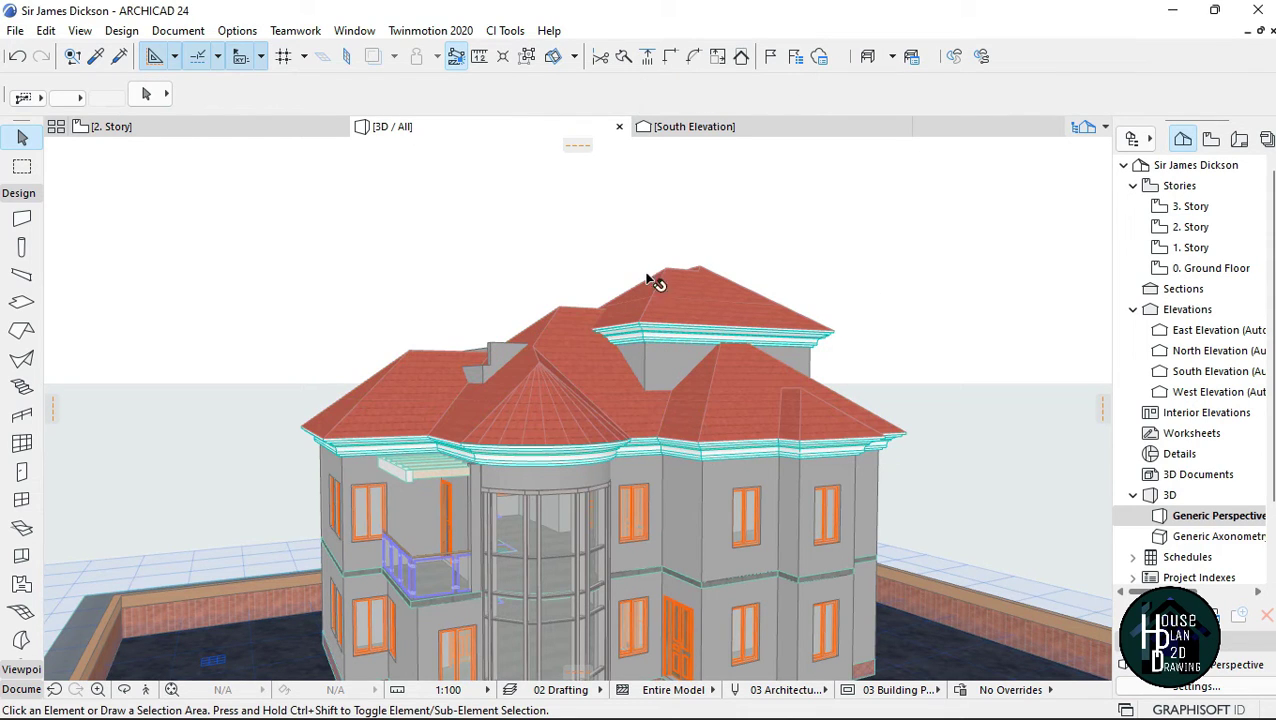
click(558, 410)
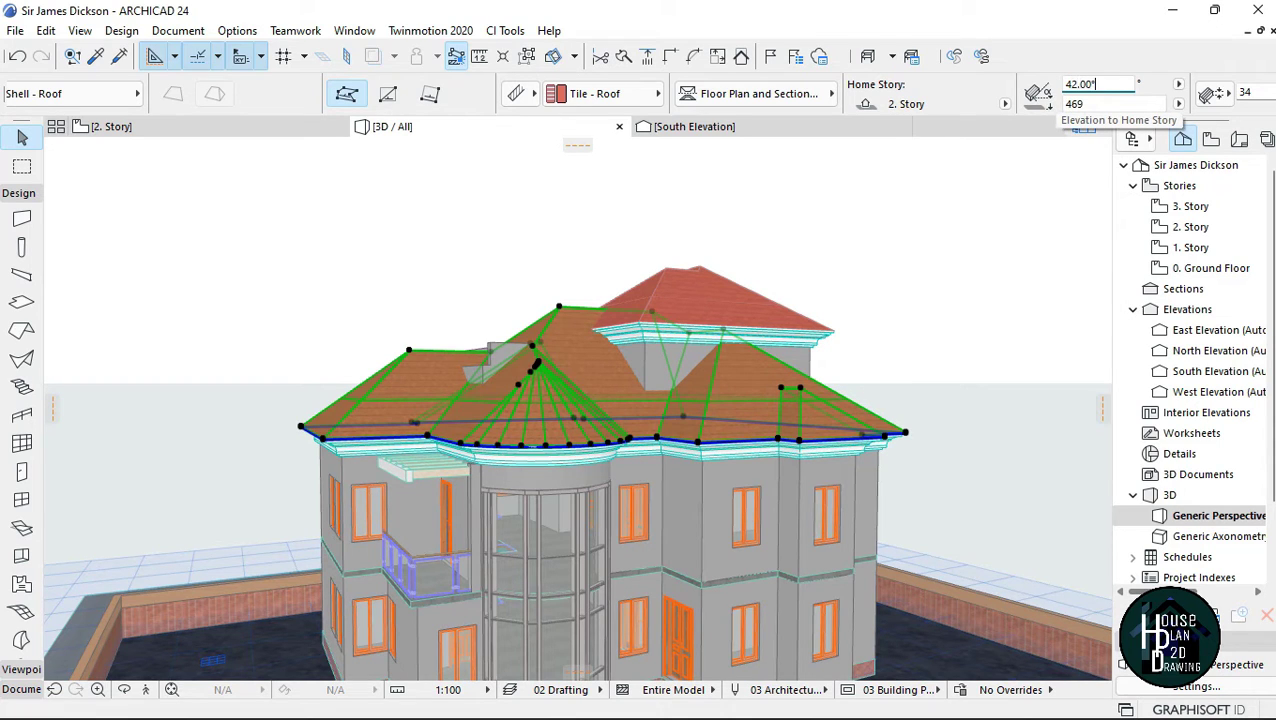
click(312, 482)
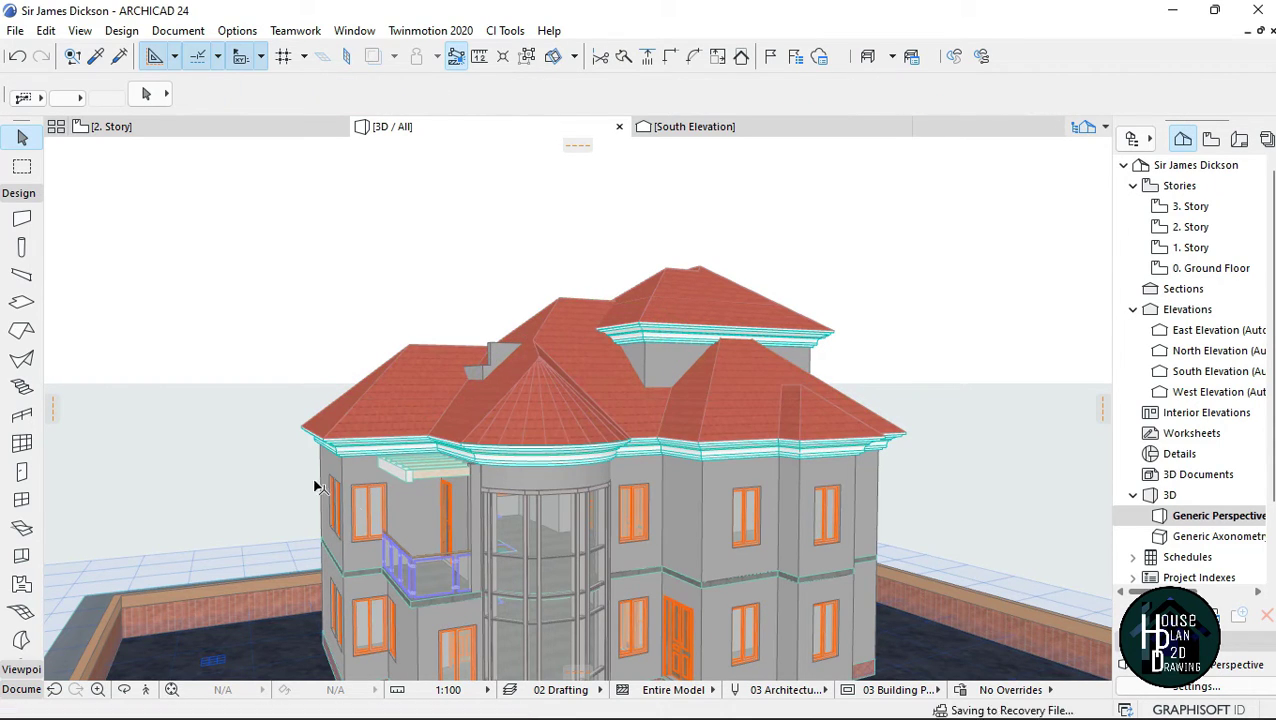
Examine the lower roof in 3D from the front and rear, around the walls that meet its slopes
click(146, 690)
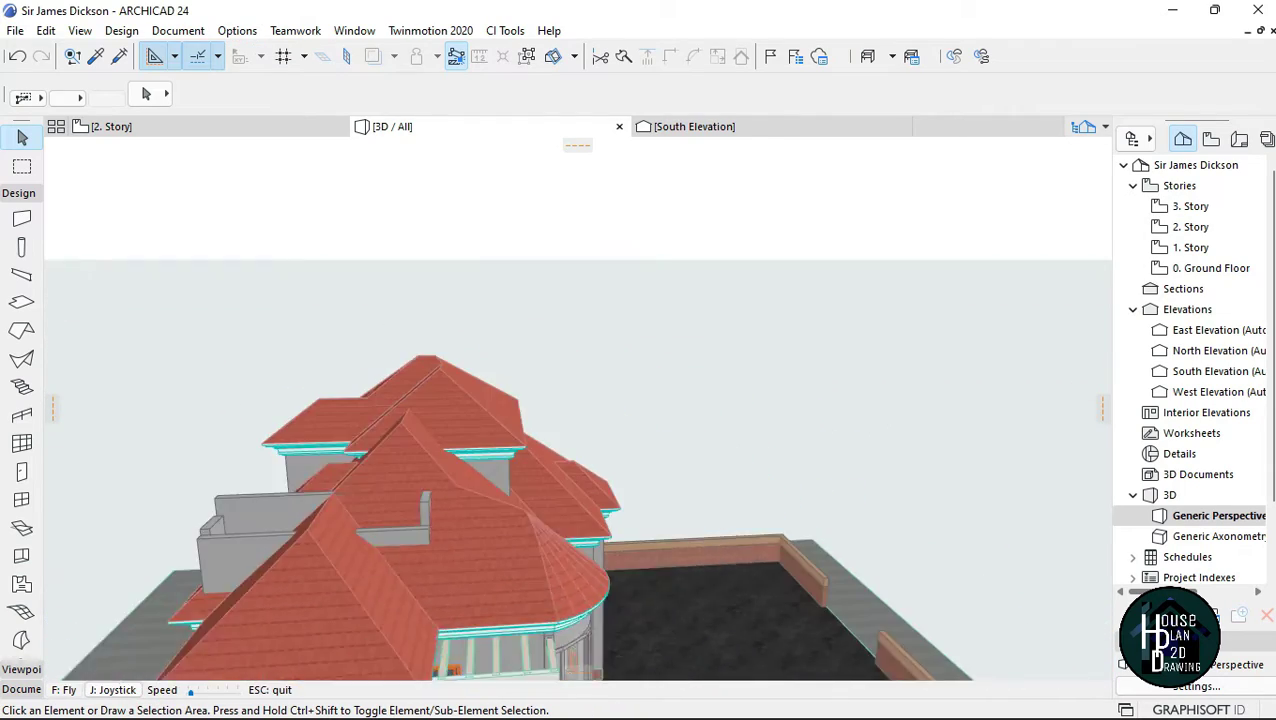
key(Up)
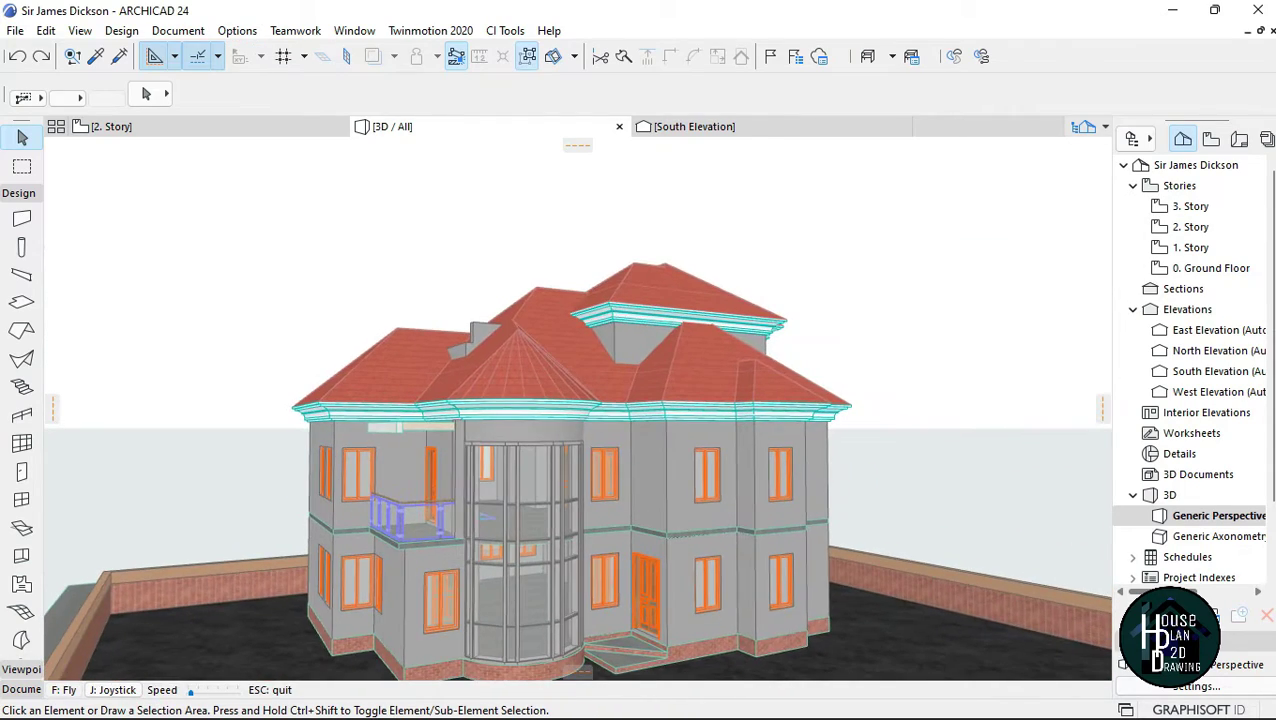
key(Right)
key(Page_Up)
key(Up)
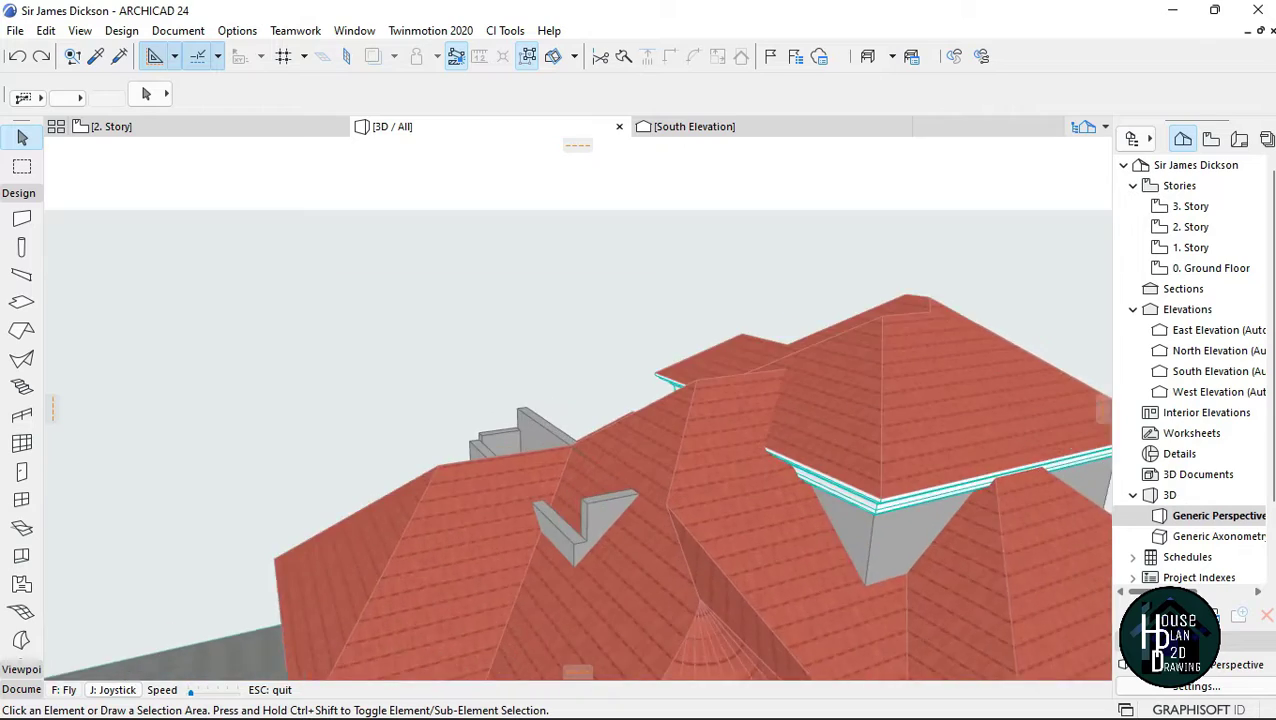
key(Escape)
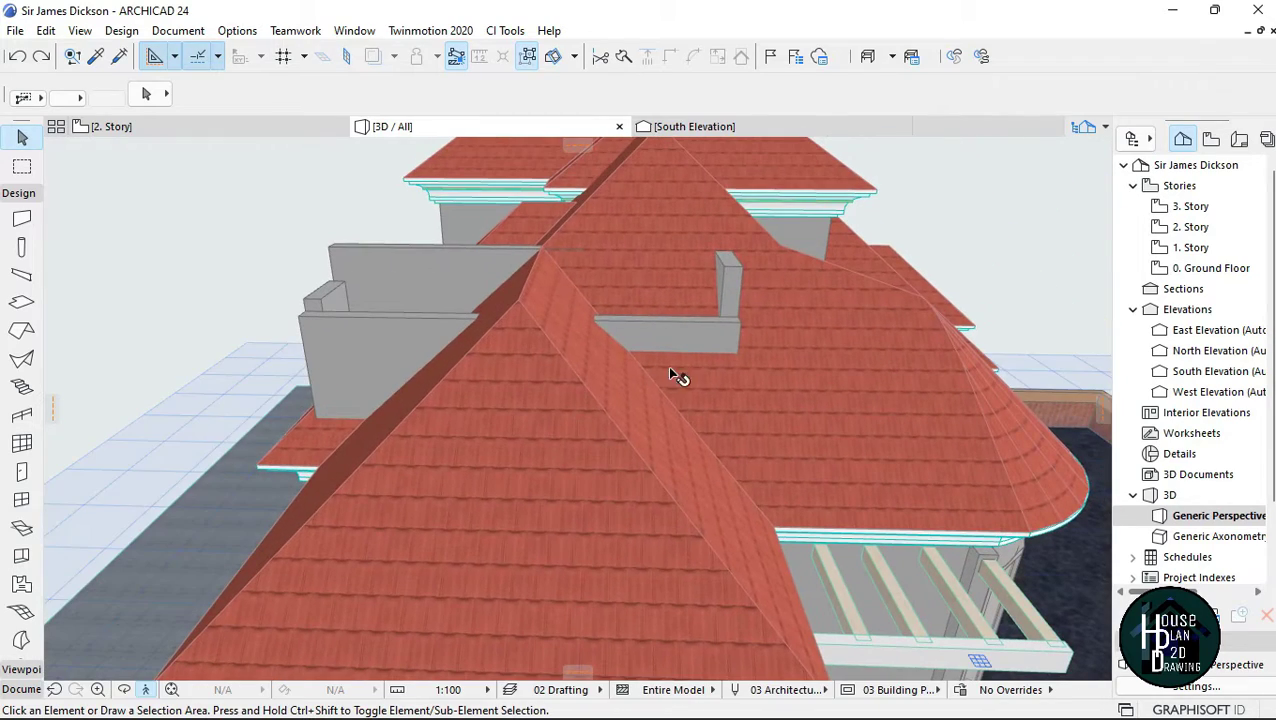
click(147, 691)
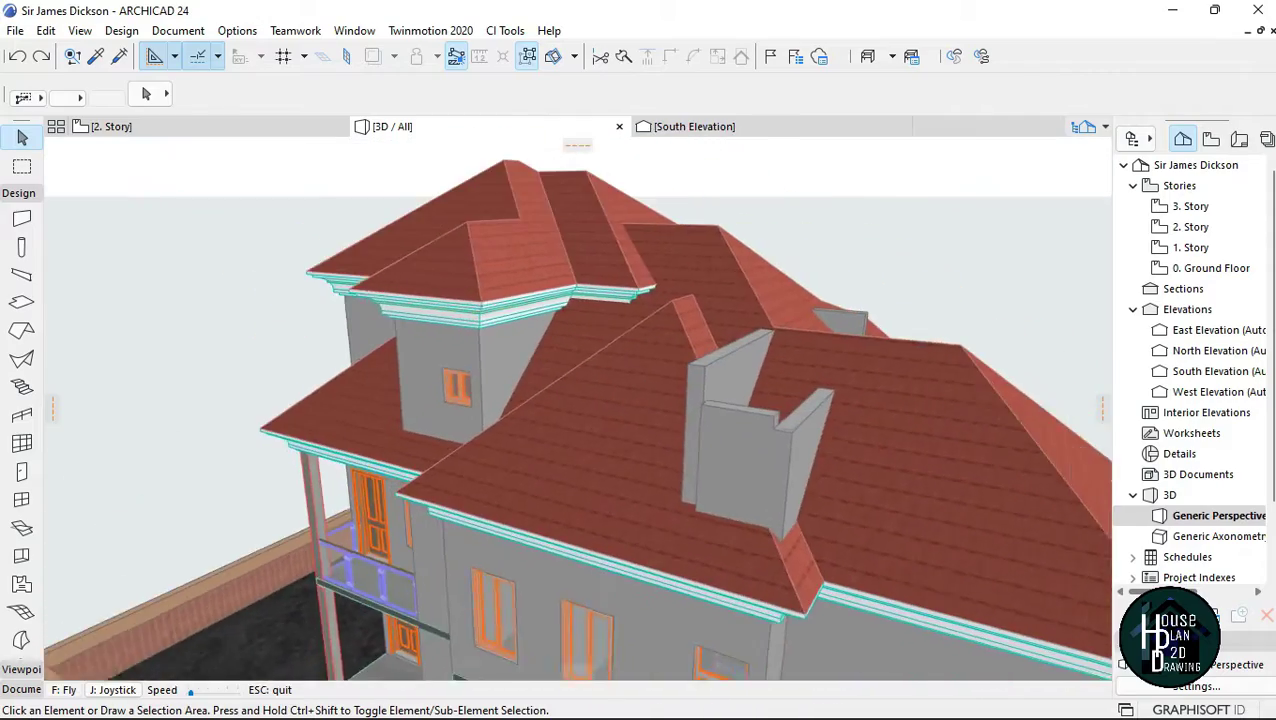
key(Right)
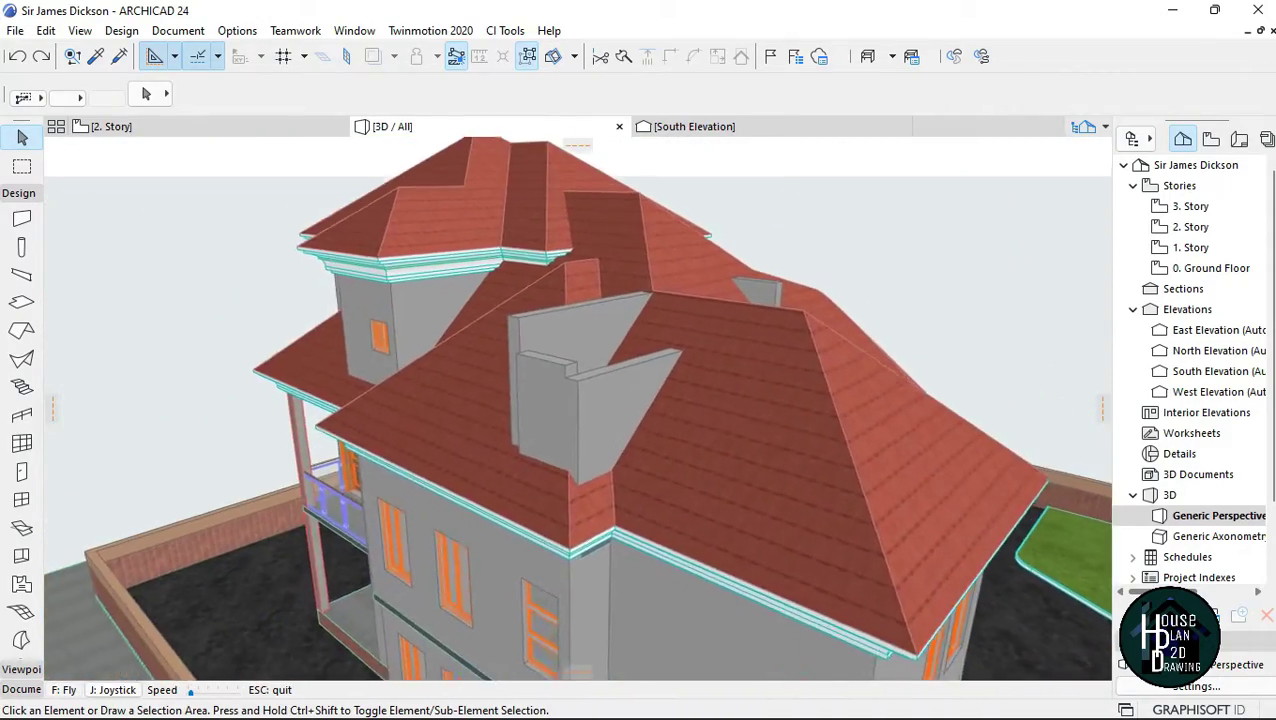
key(Escape)
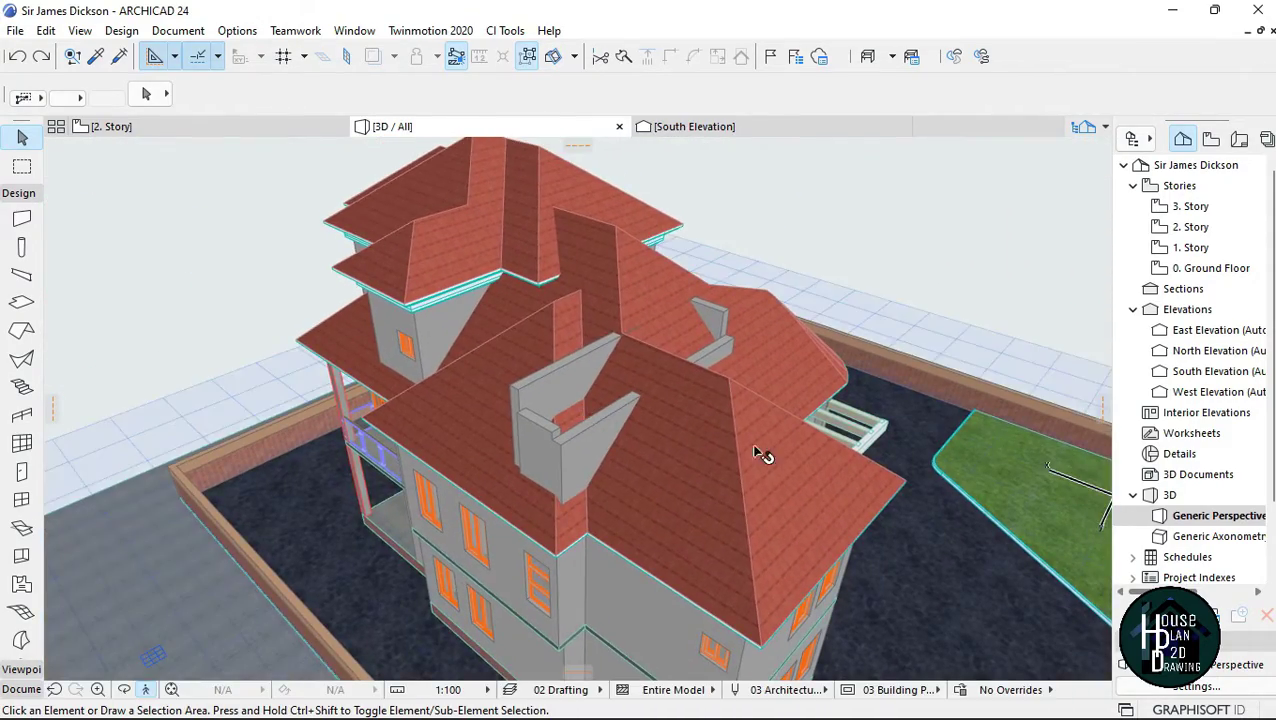
click(647, 272)
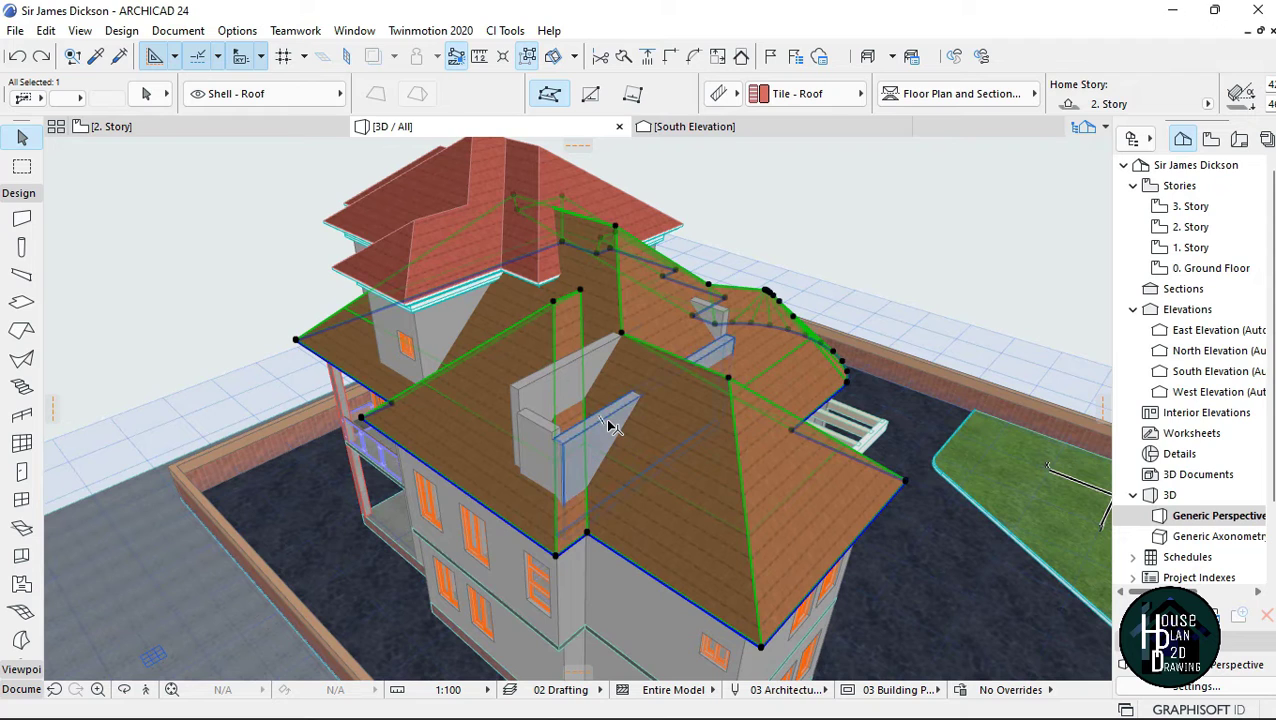
shift+click(567, 477)
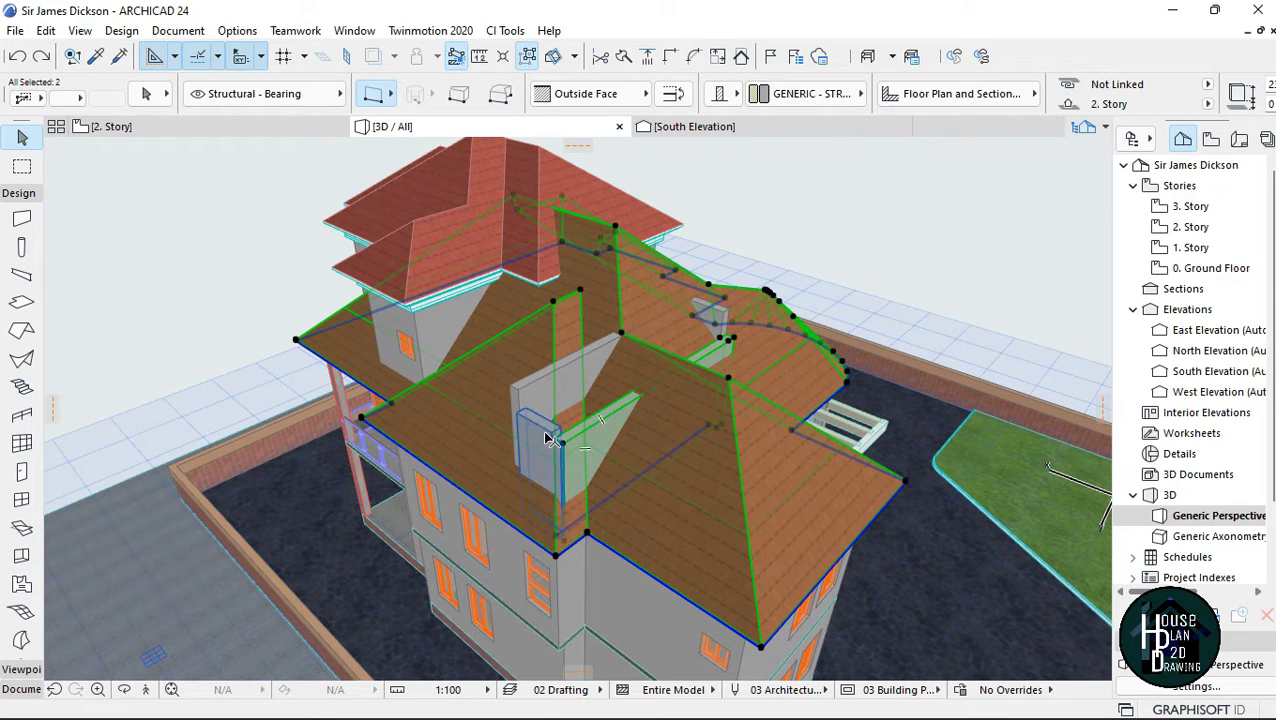
shift+click(543, 387)
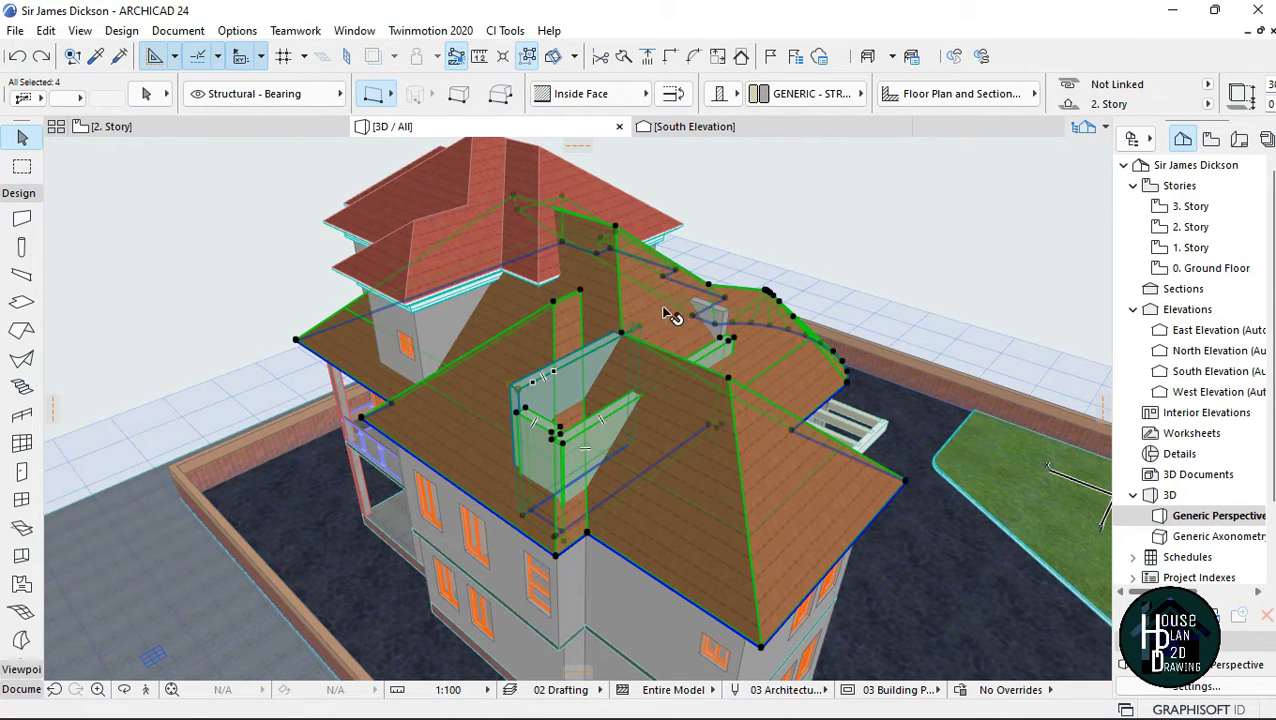
shift+click(727, 320)
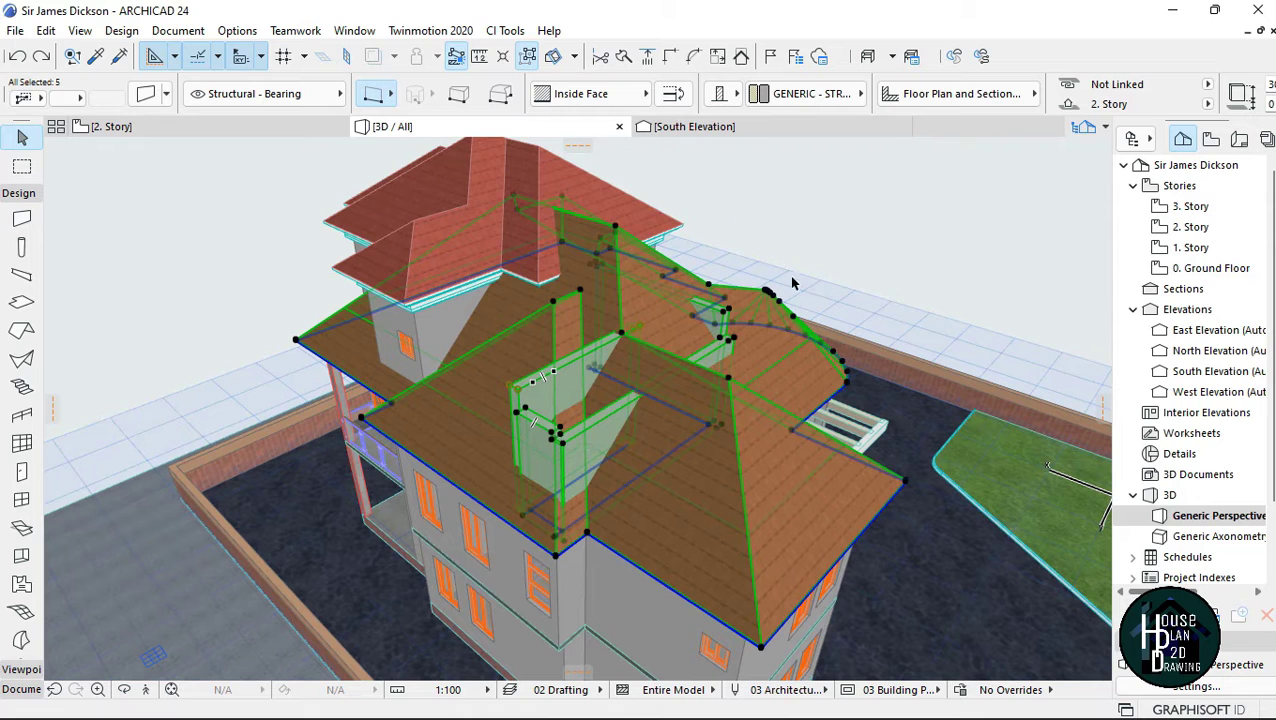
right_click(777, 237)
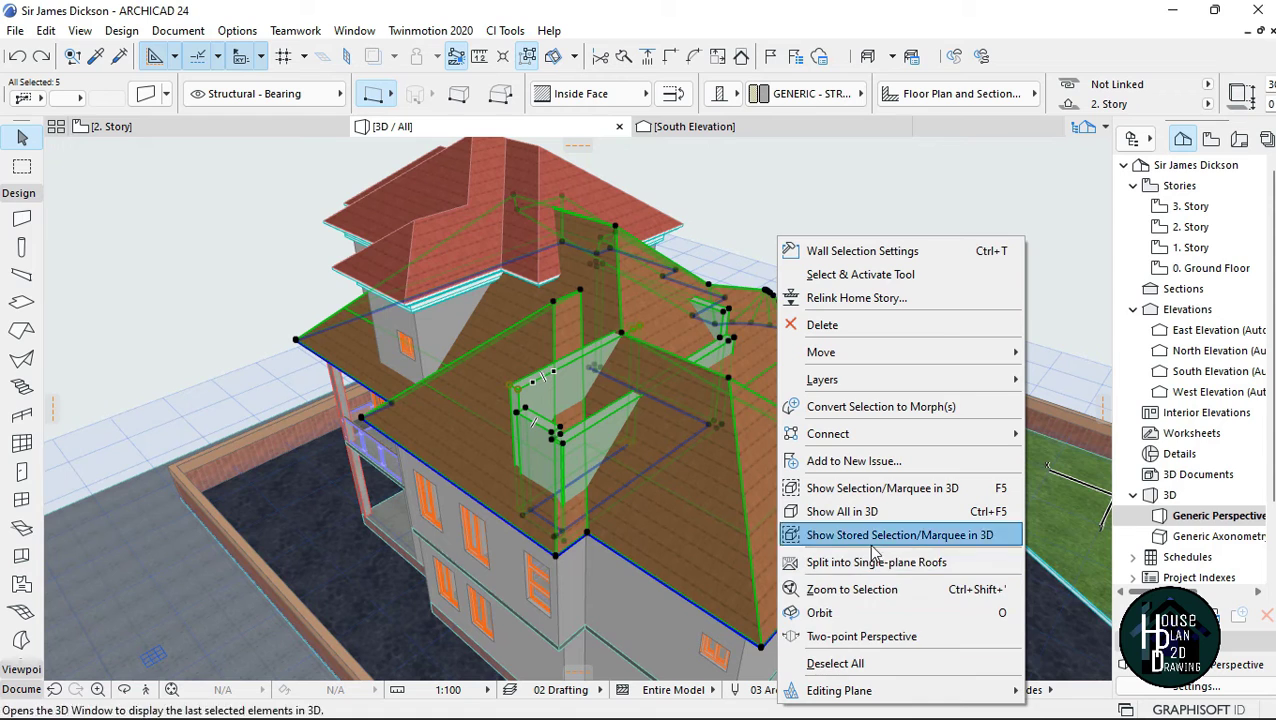
key(Escape)
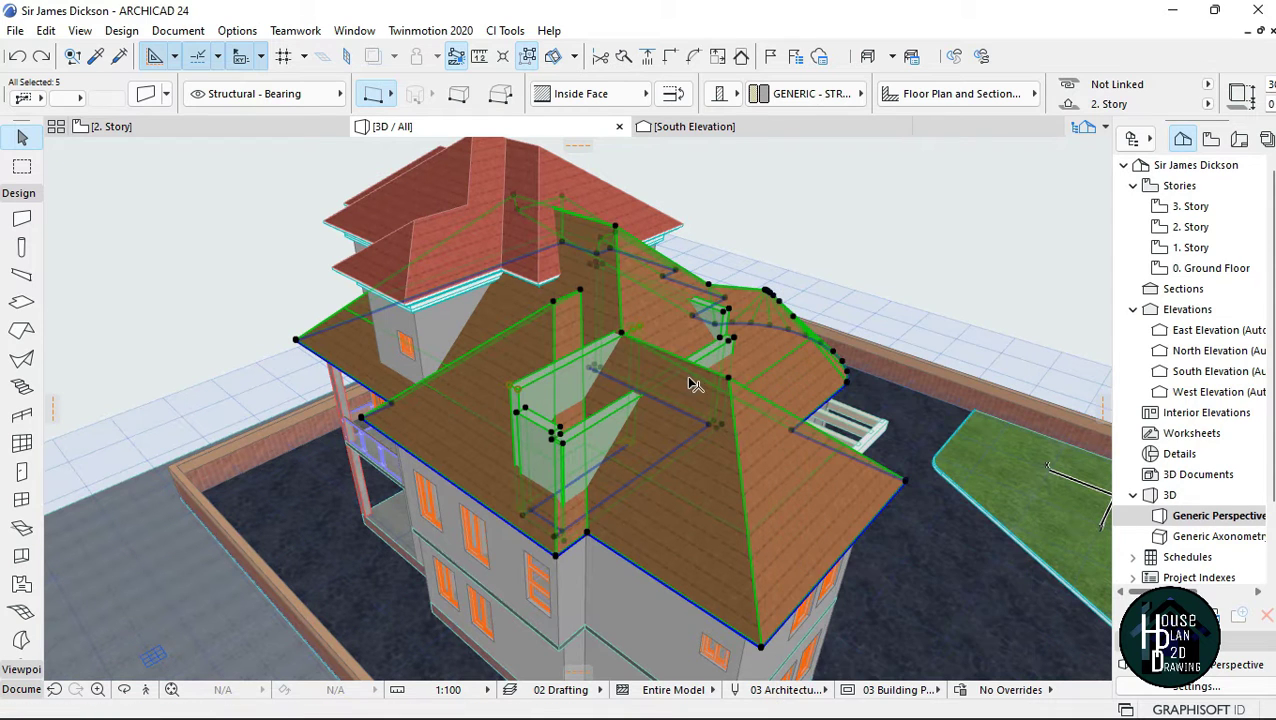
key(Escape)
Split the lower multi-plane roof into single-plane roofs and accept the deletion of the original
click(746, 416)
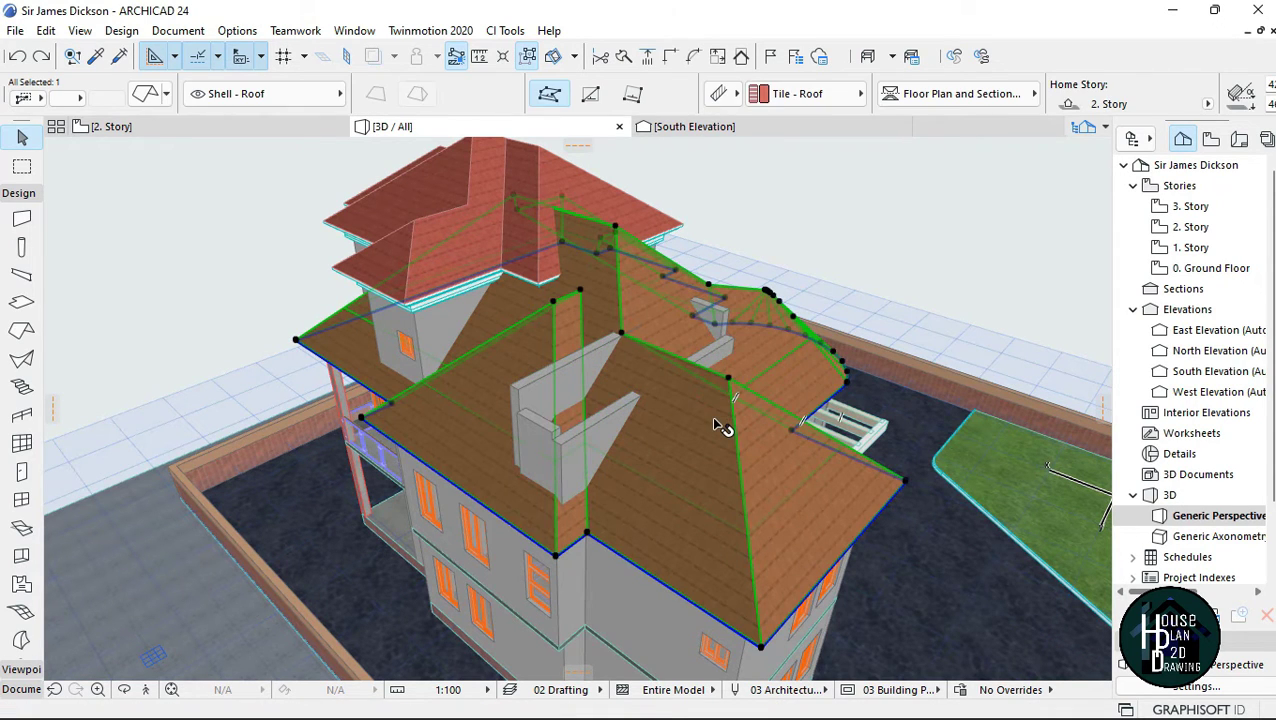
right_click(711, 416)
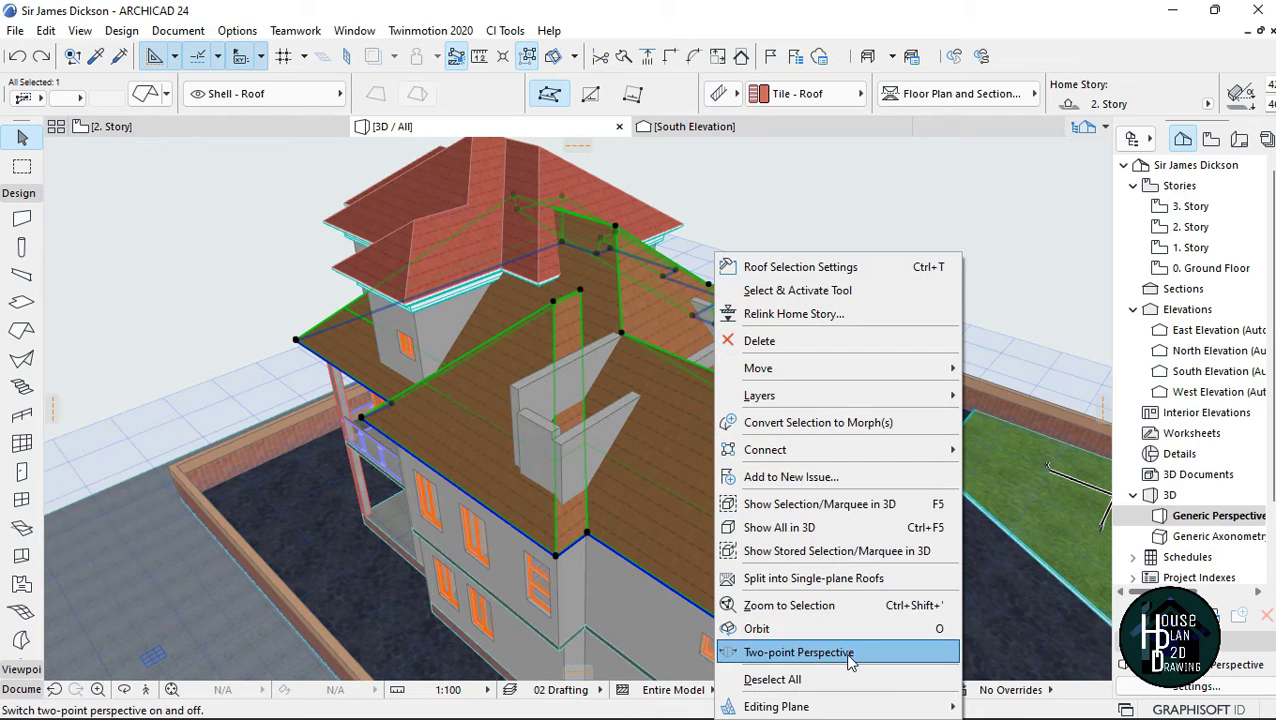
click(823, 581)
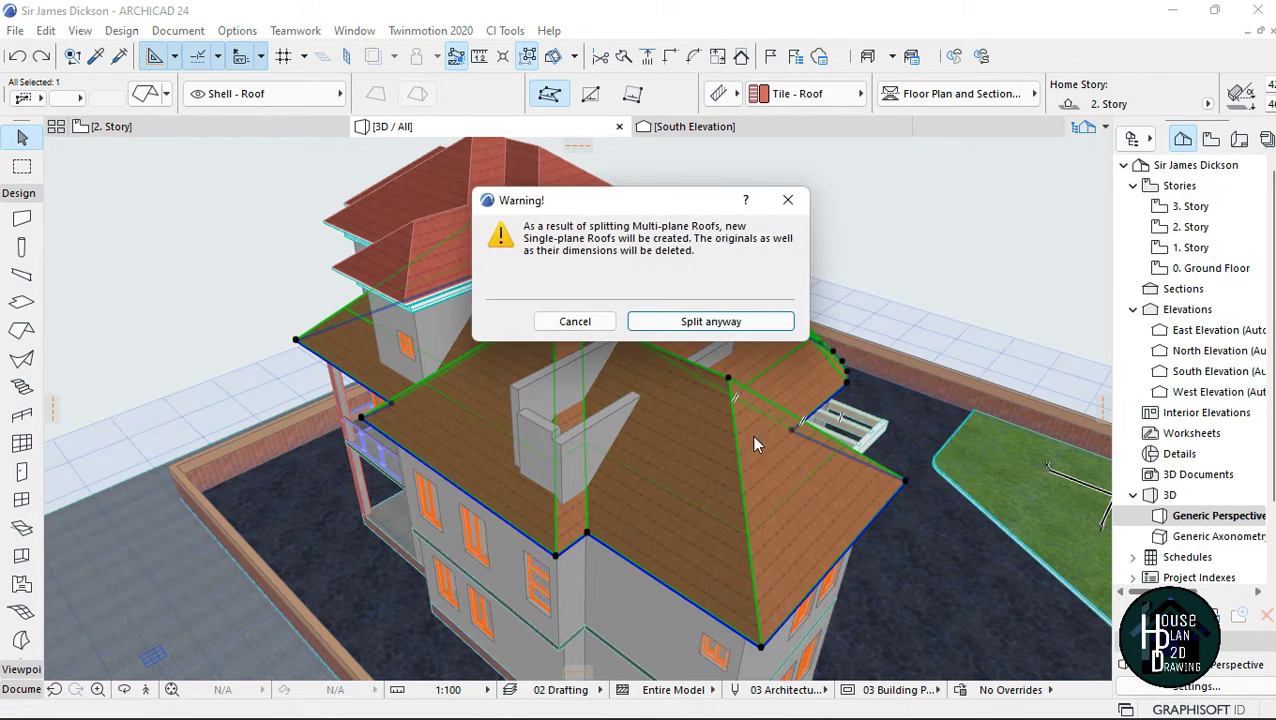
click(712, 321)
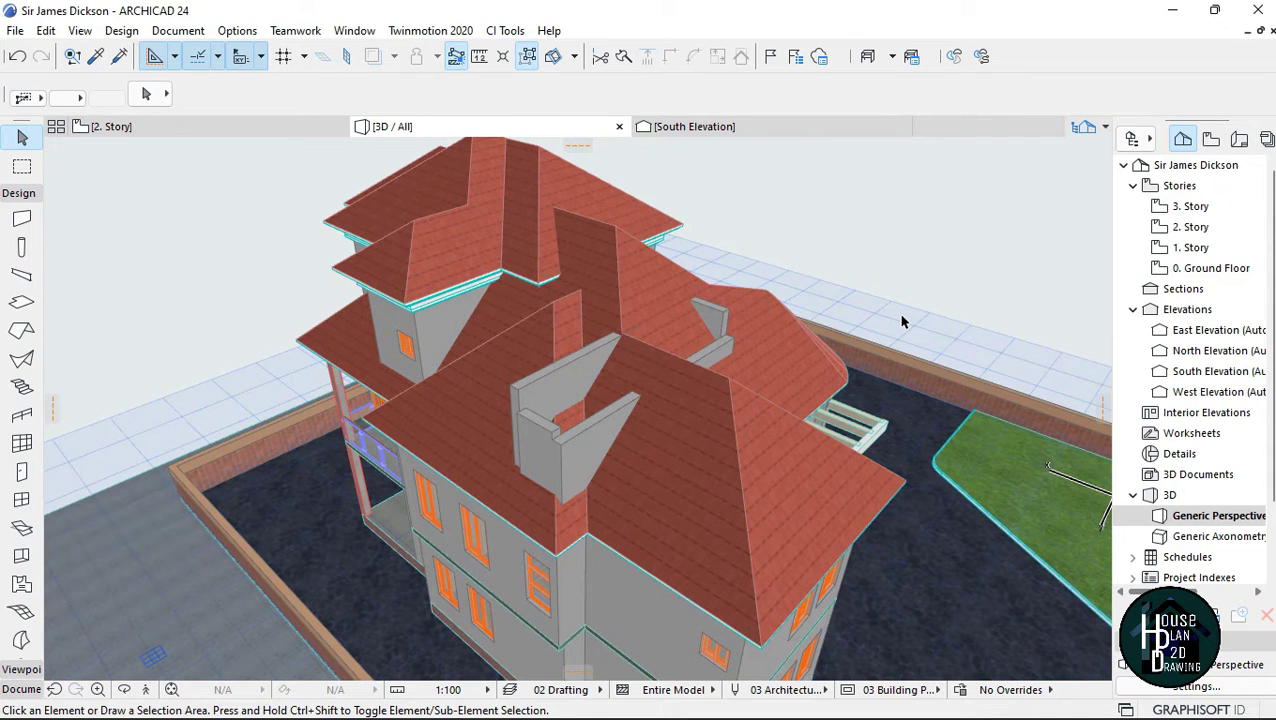
Crop the tops of the walls protruding through the lower roof to its single-plane roofs, leaving doors and windows out of the crop
click(748, 470)
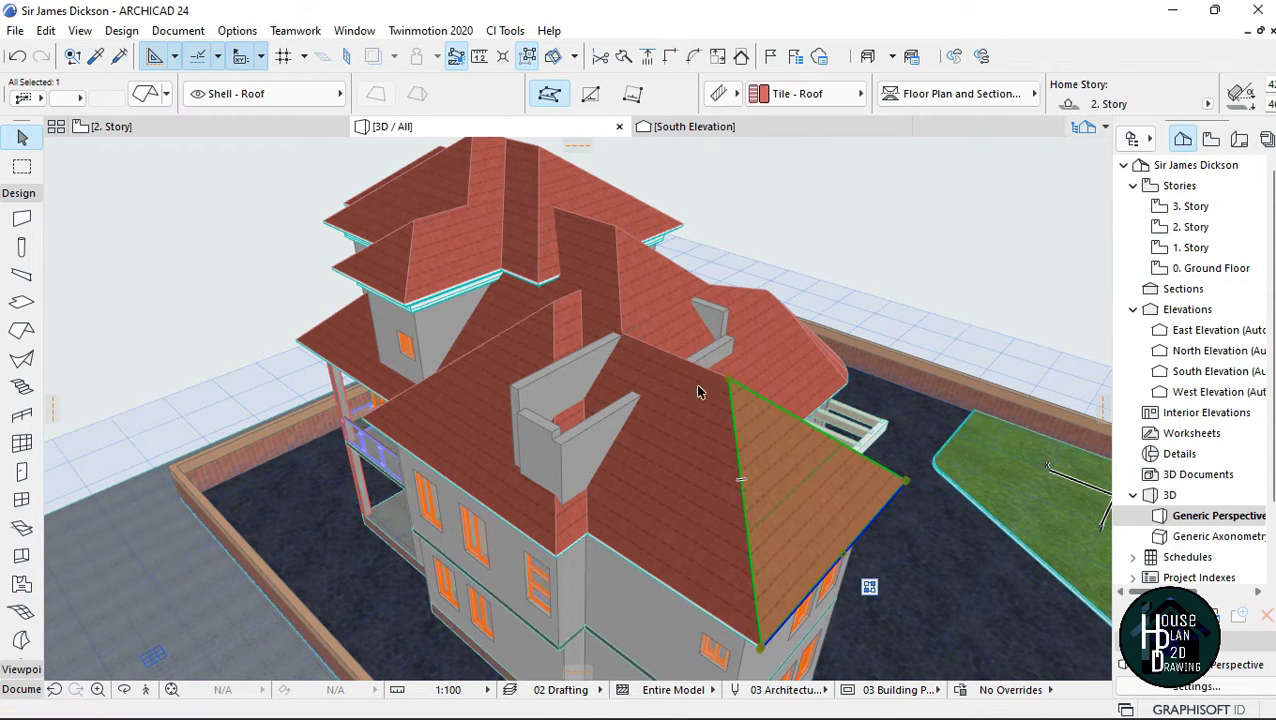
click(522, 57)
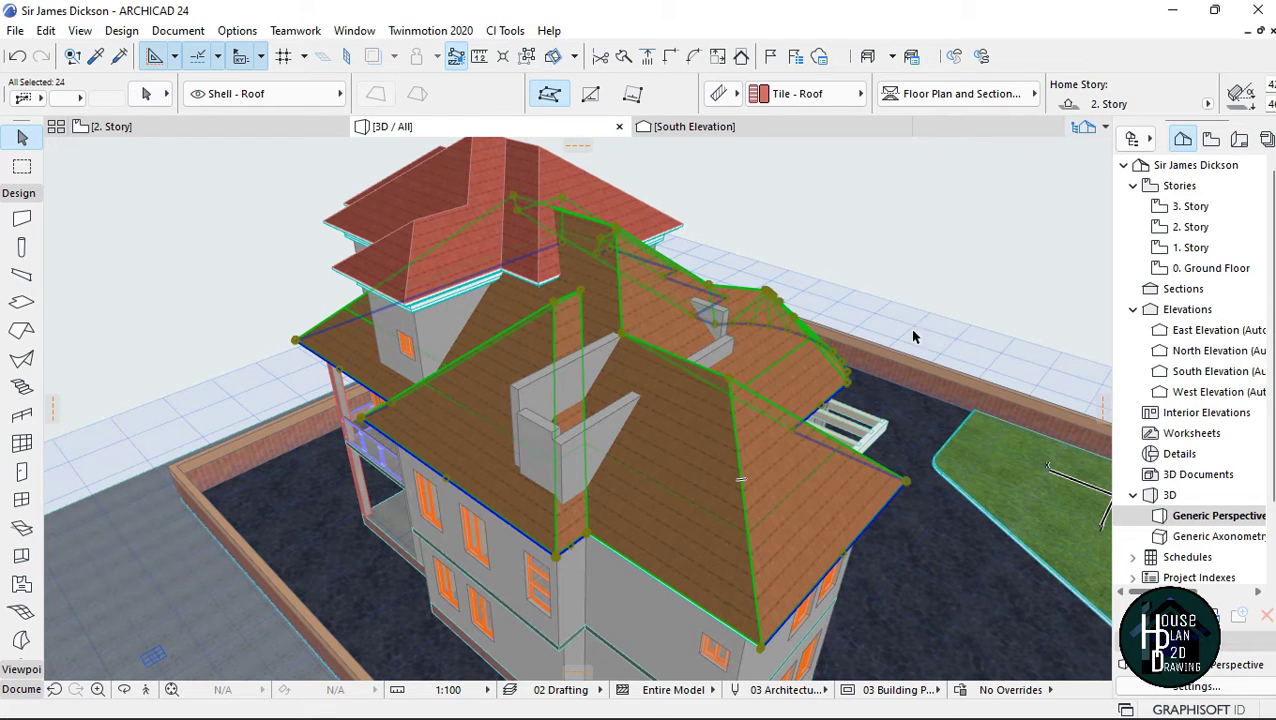
shift+click(600, 423)
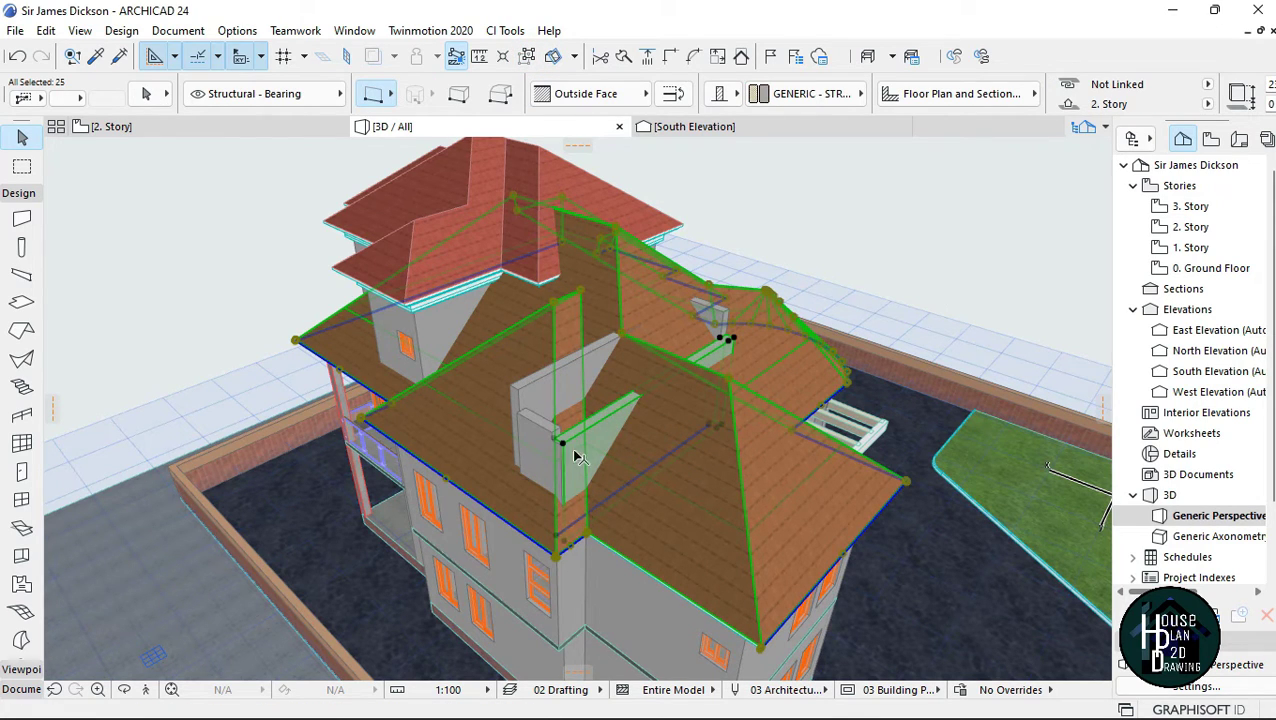
shift+click(543, 386)
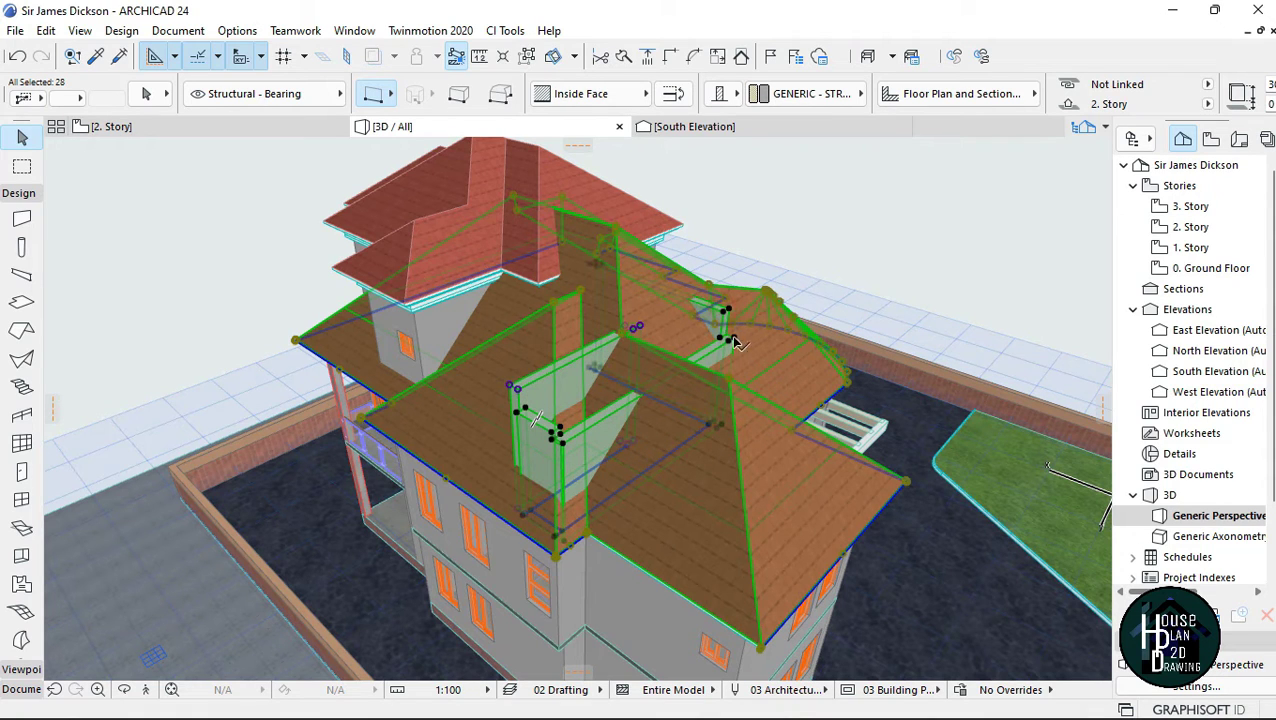
right_click(831, 220)
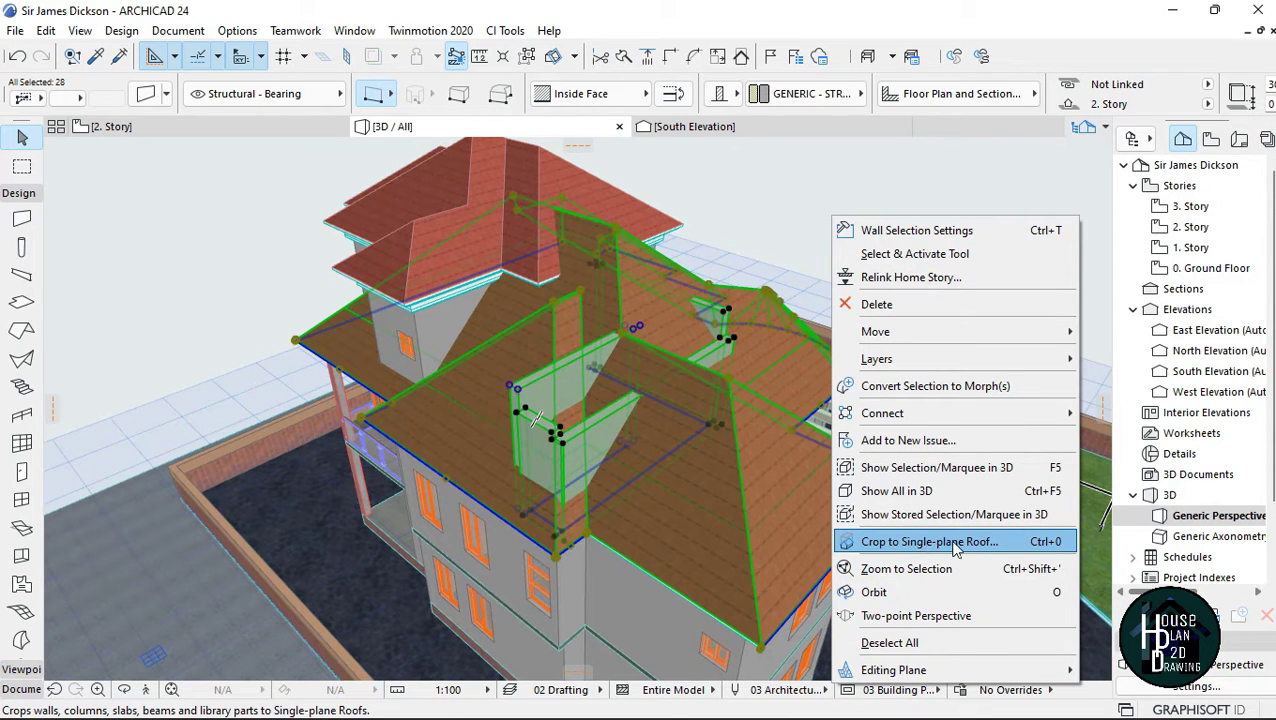
click(953, 543)
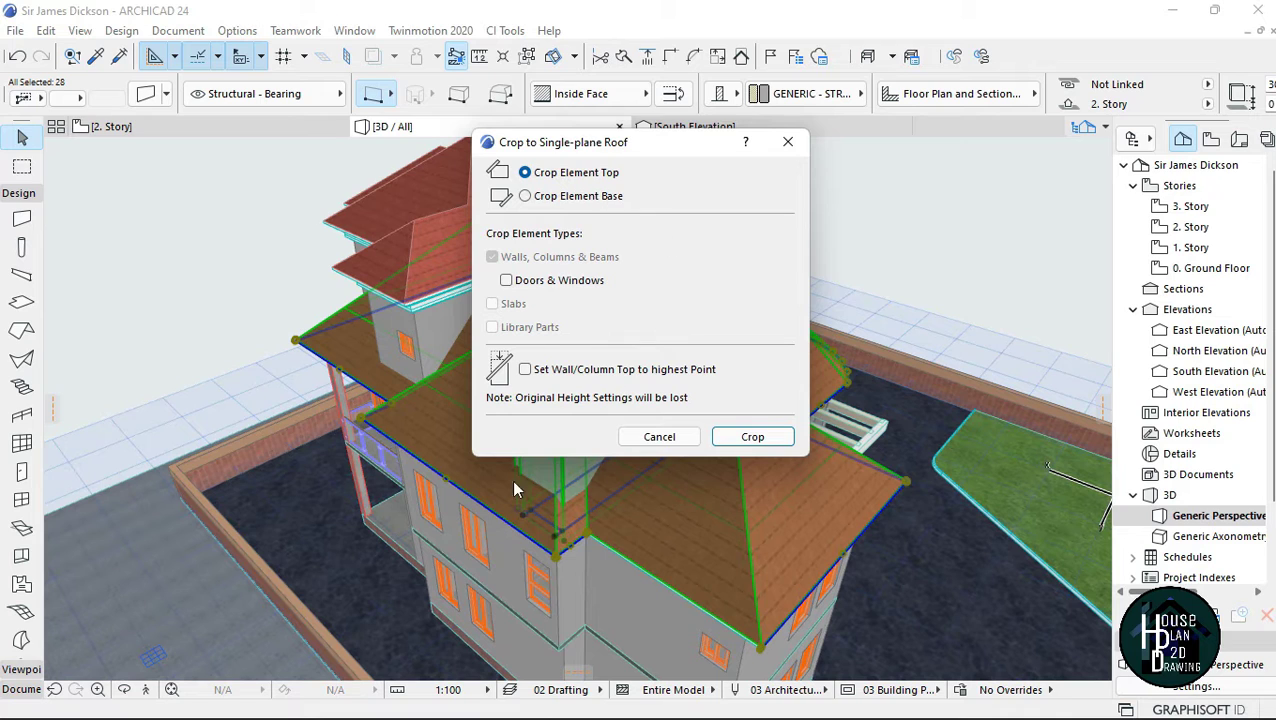
click(748, 438)
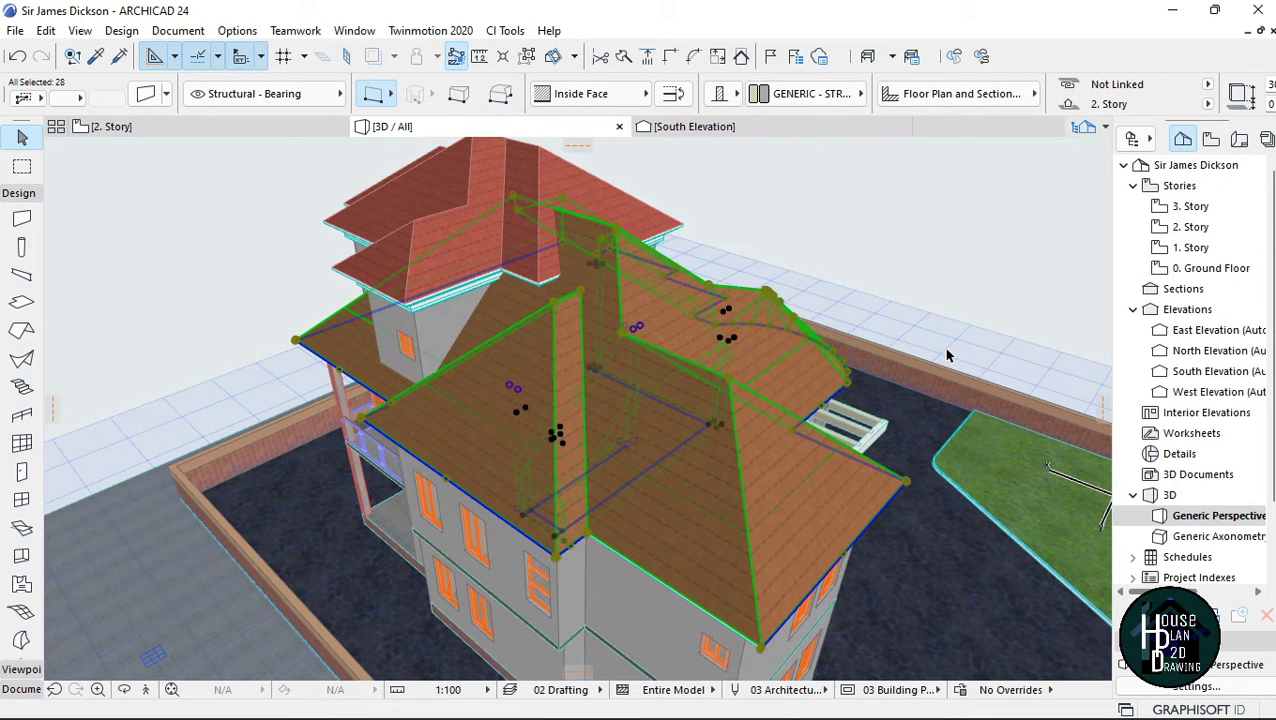
key(Escape)
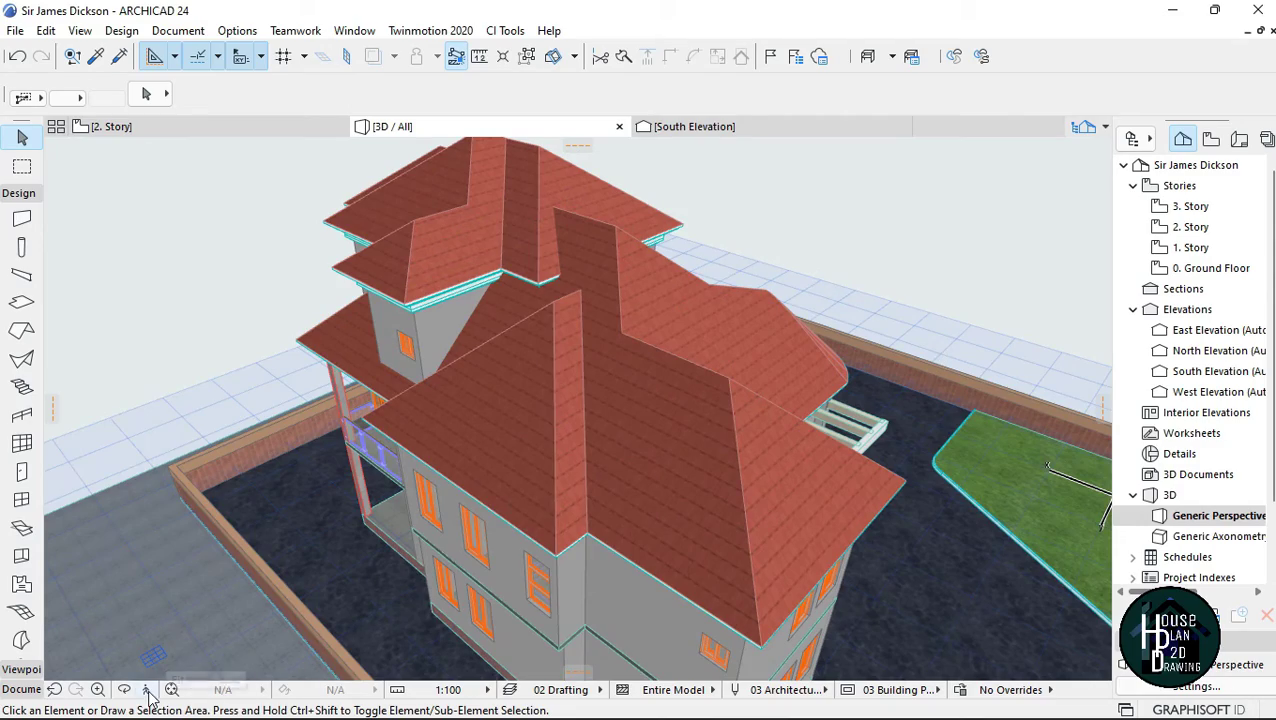
Examine the cropped walls and lower roof in 3D around the exterior, and check the roof area behind the upper balcony
click(147, 690)
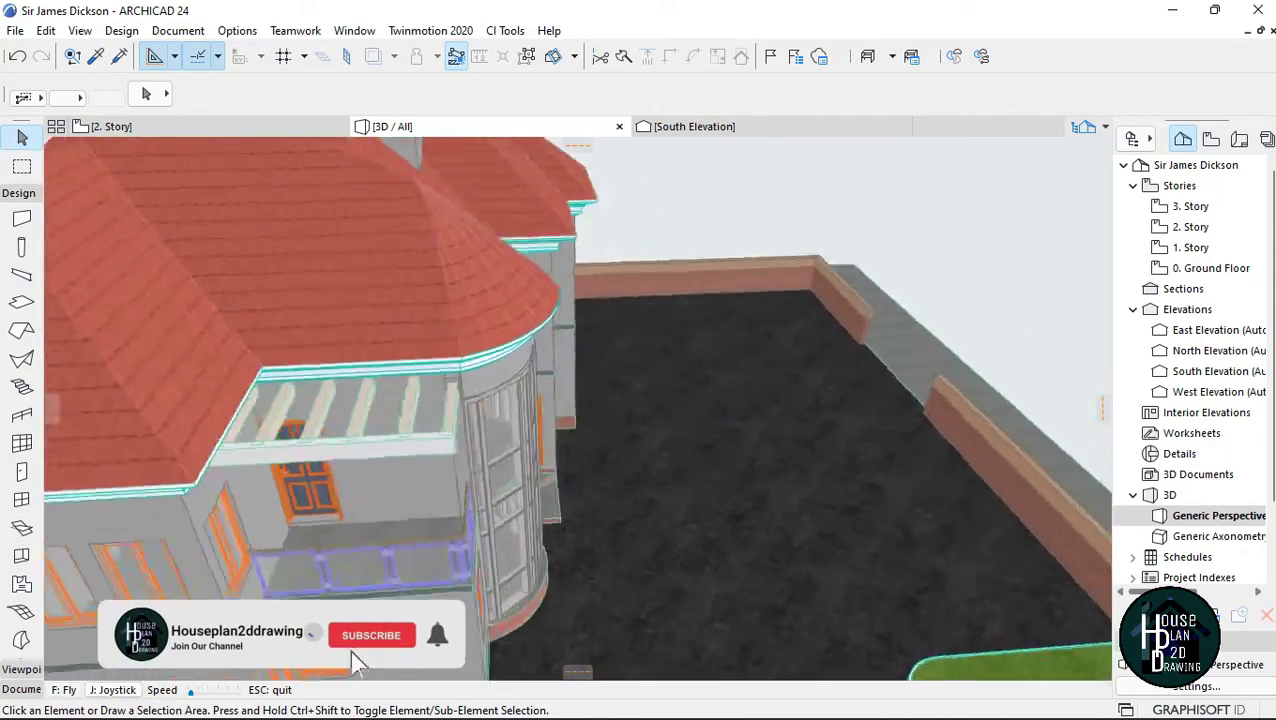
key(Right)
key(Down)
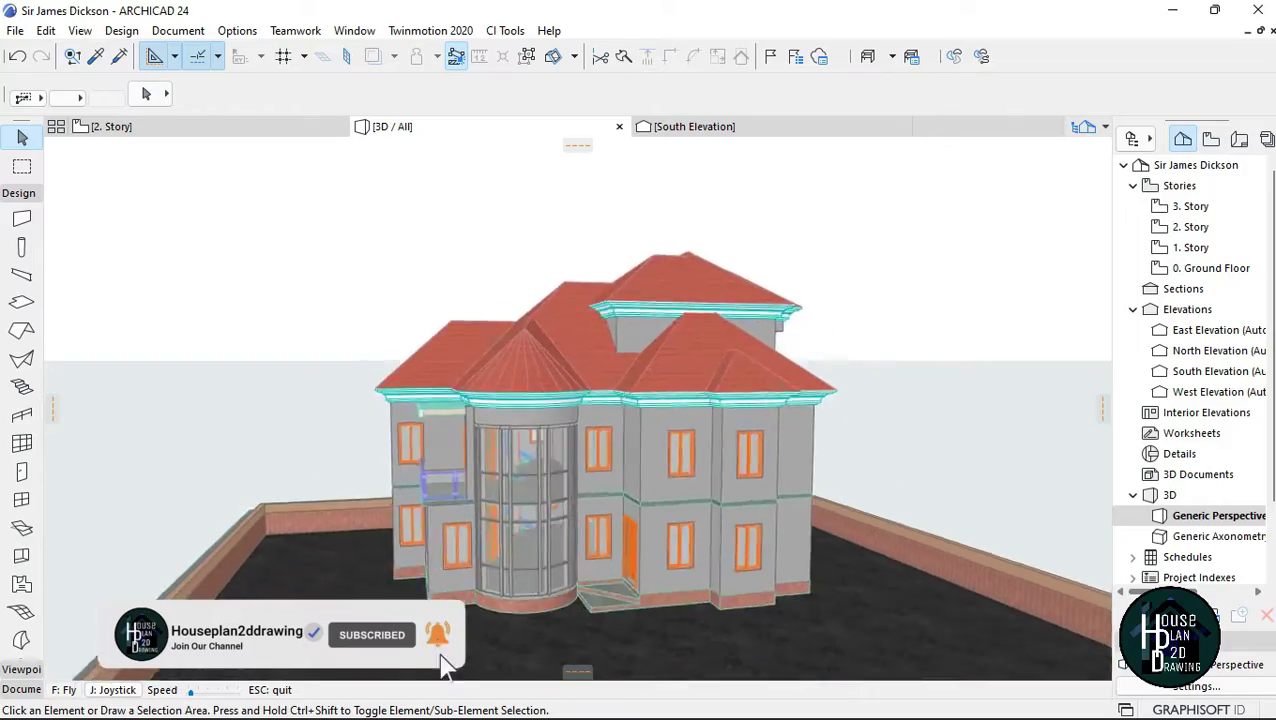
key(Up)
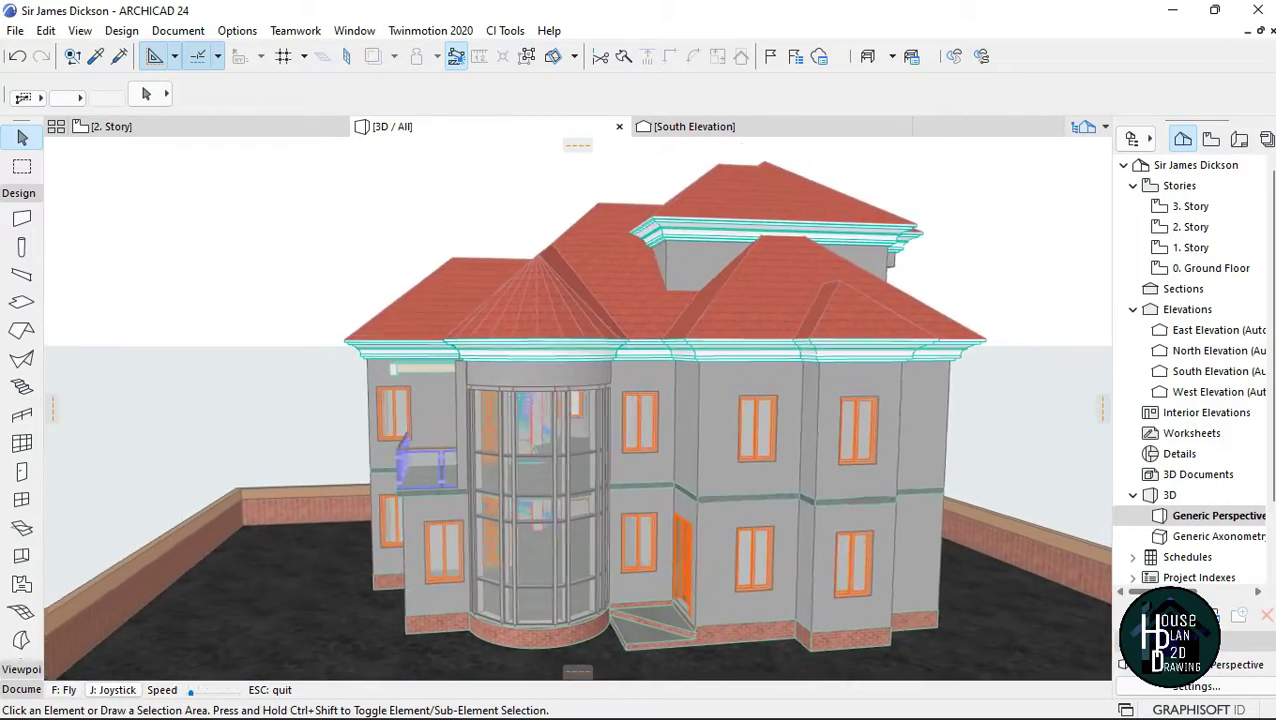
key(Right)
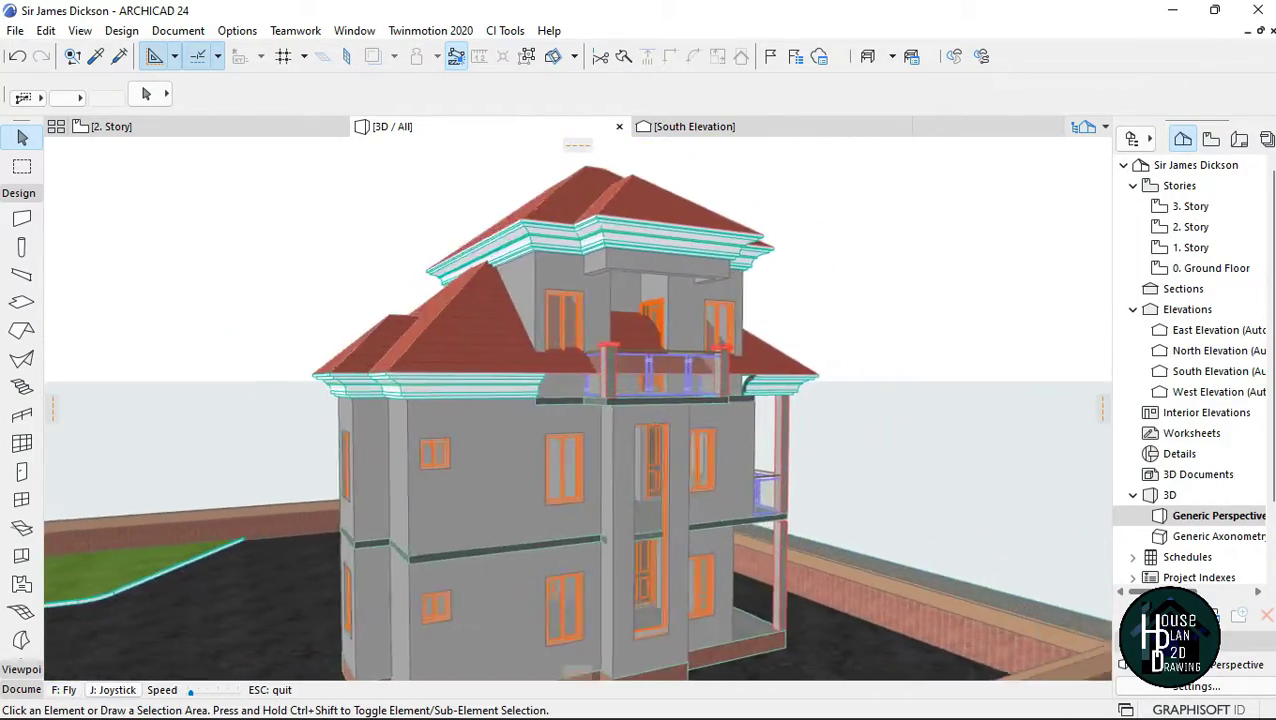
key(Up)
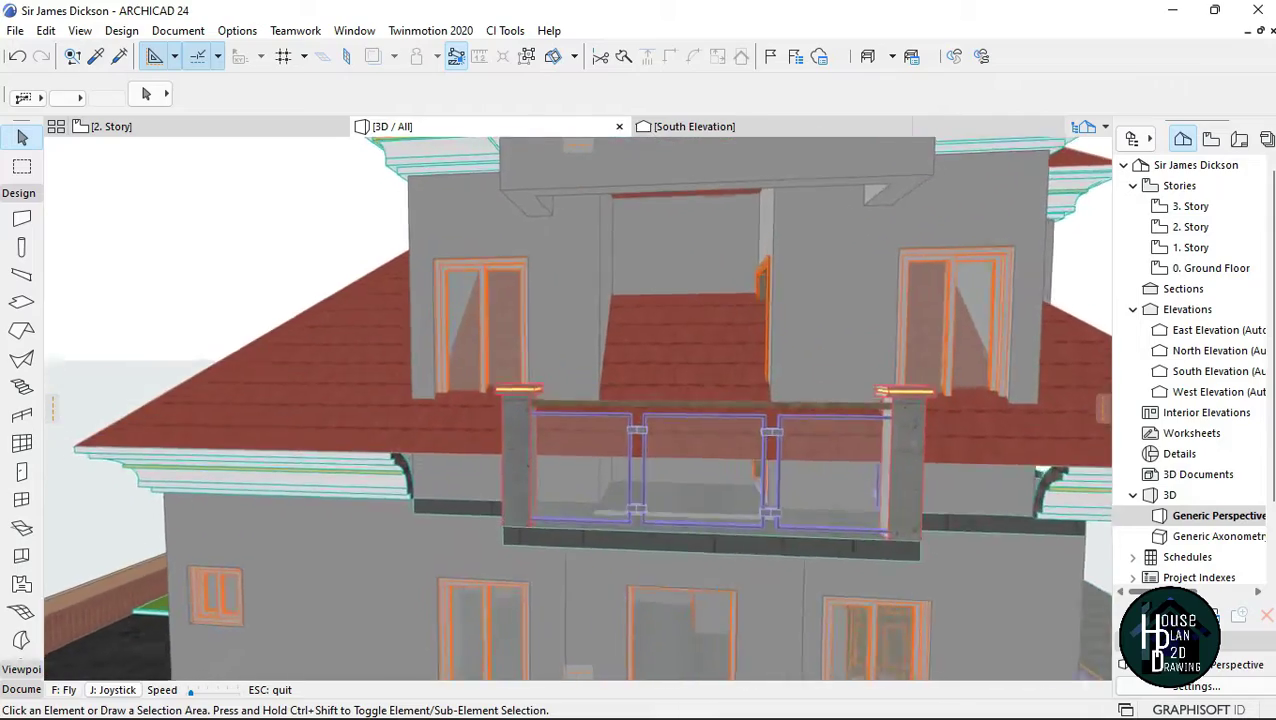
key(Up)
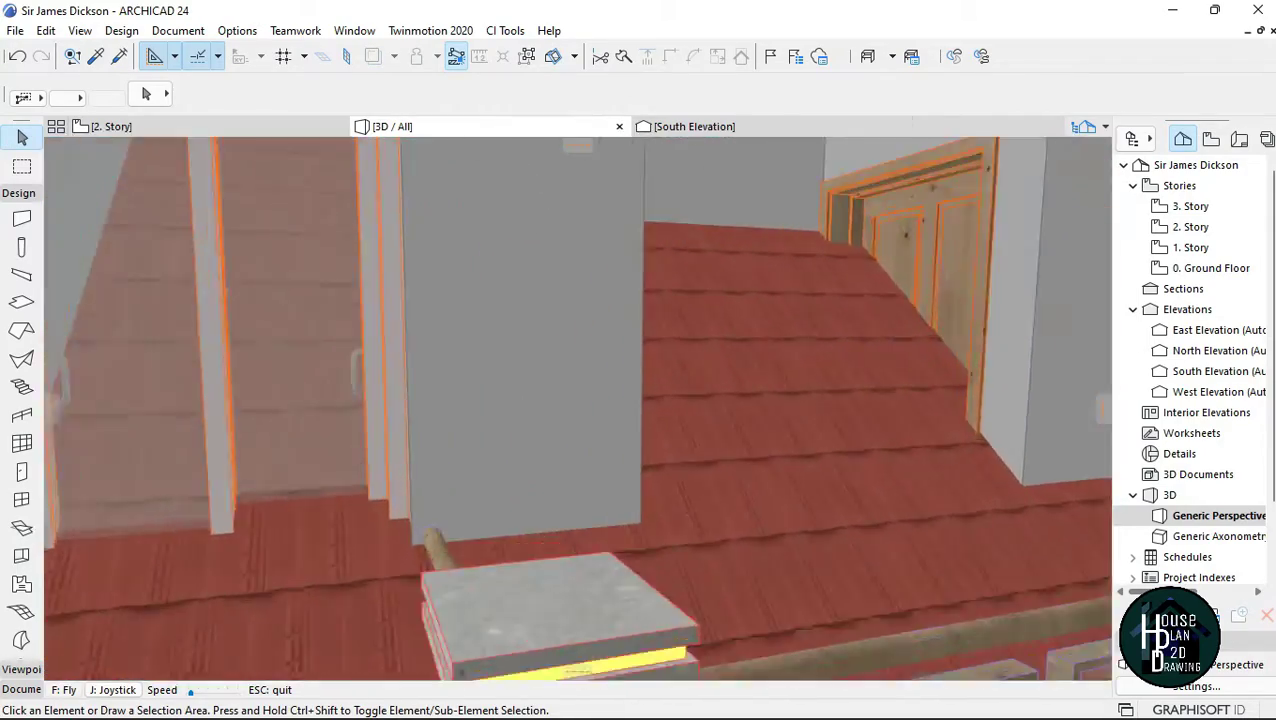
key(Up)
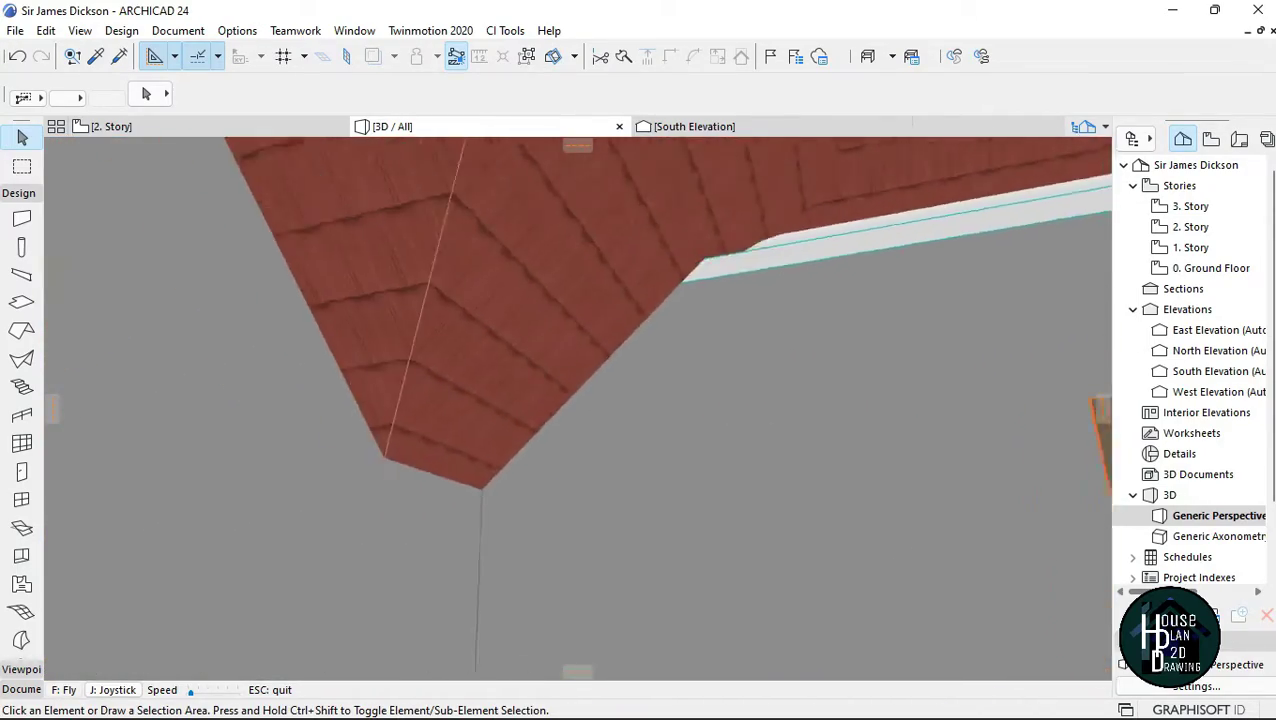
key(Up)
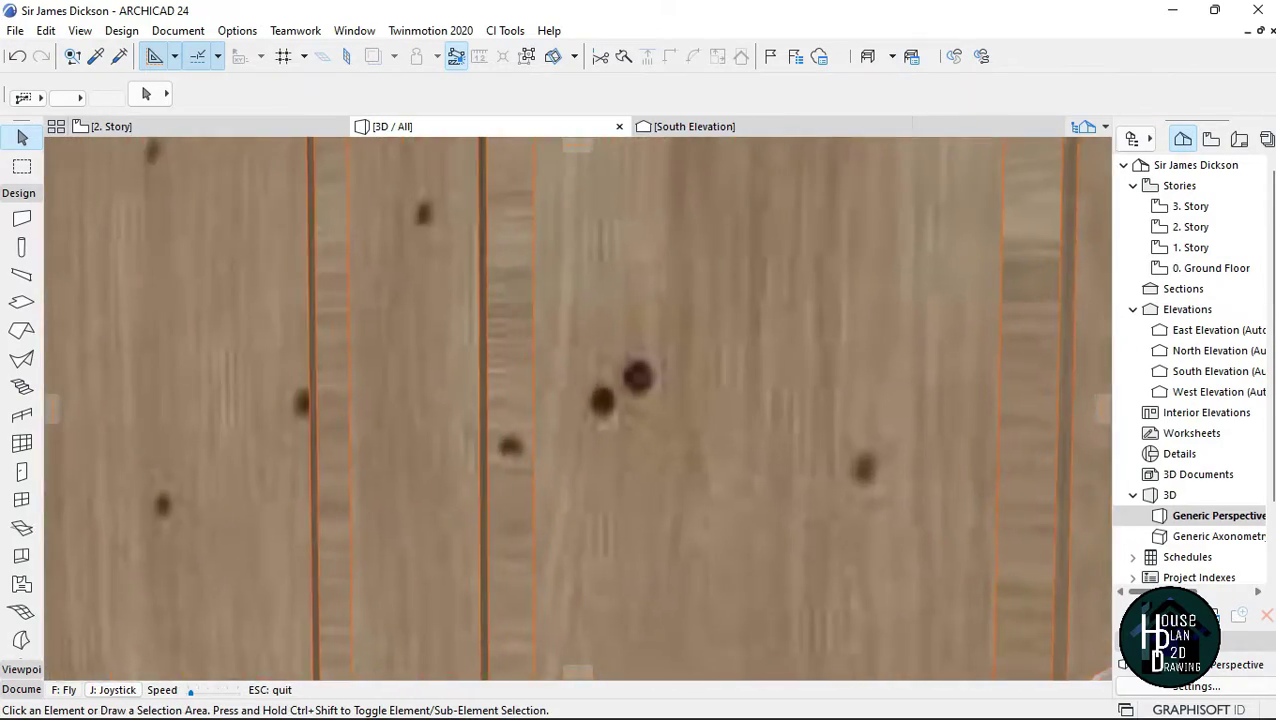
key(Up)
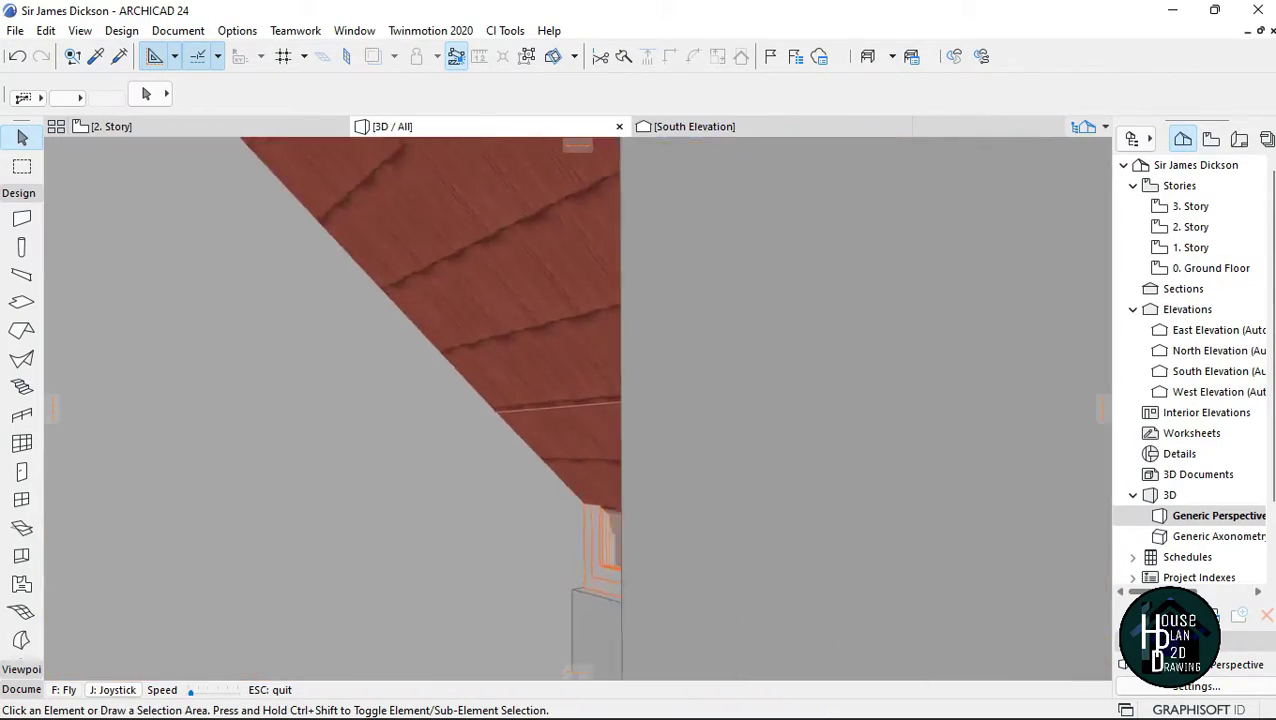
key(Down)
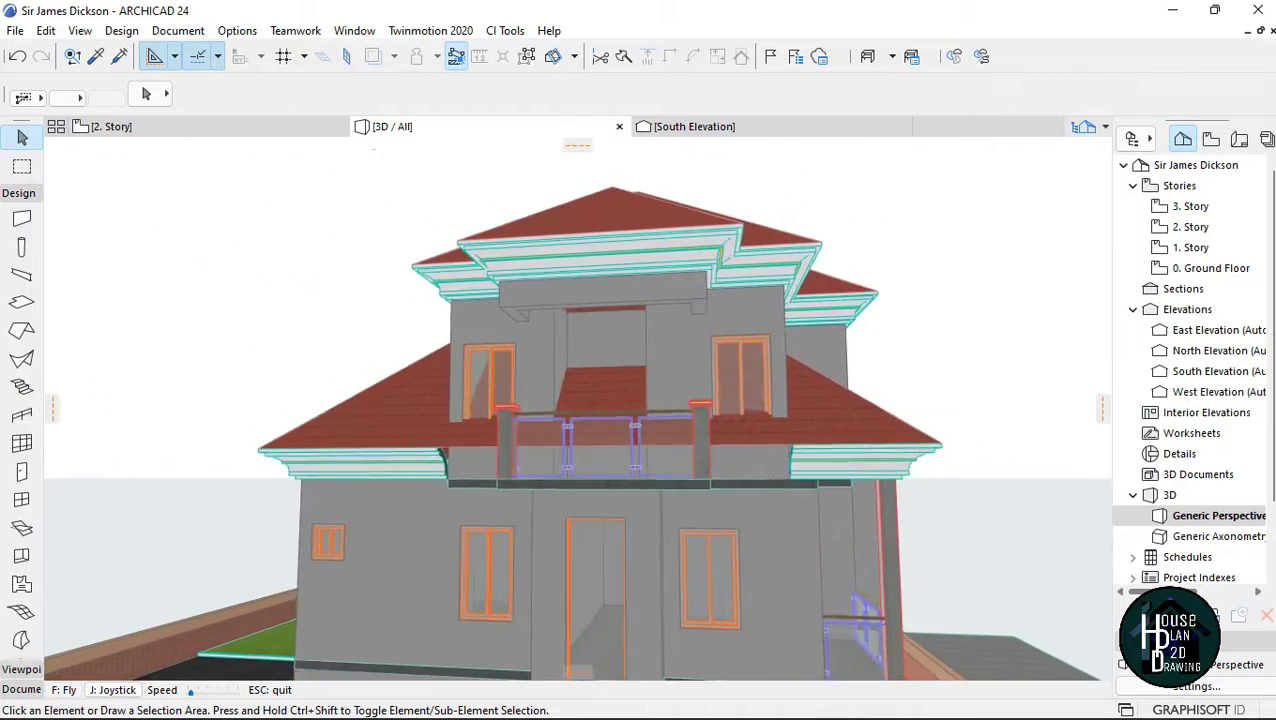
key(Down)
key(Escape)
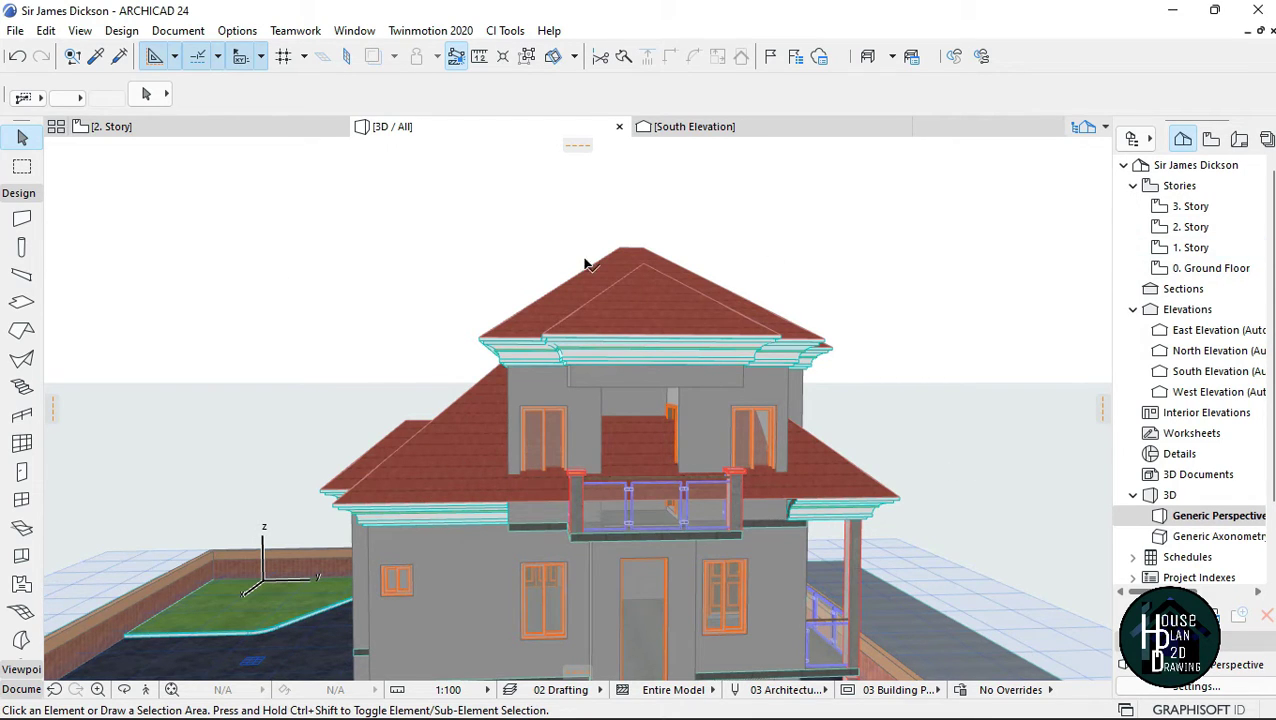
Examine the 2. Story floor plan, comparing the lower roof's outline and ridges with the rooms and the balcony side
click(148, 129)
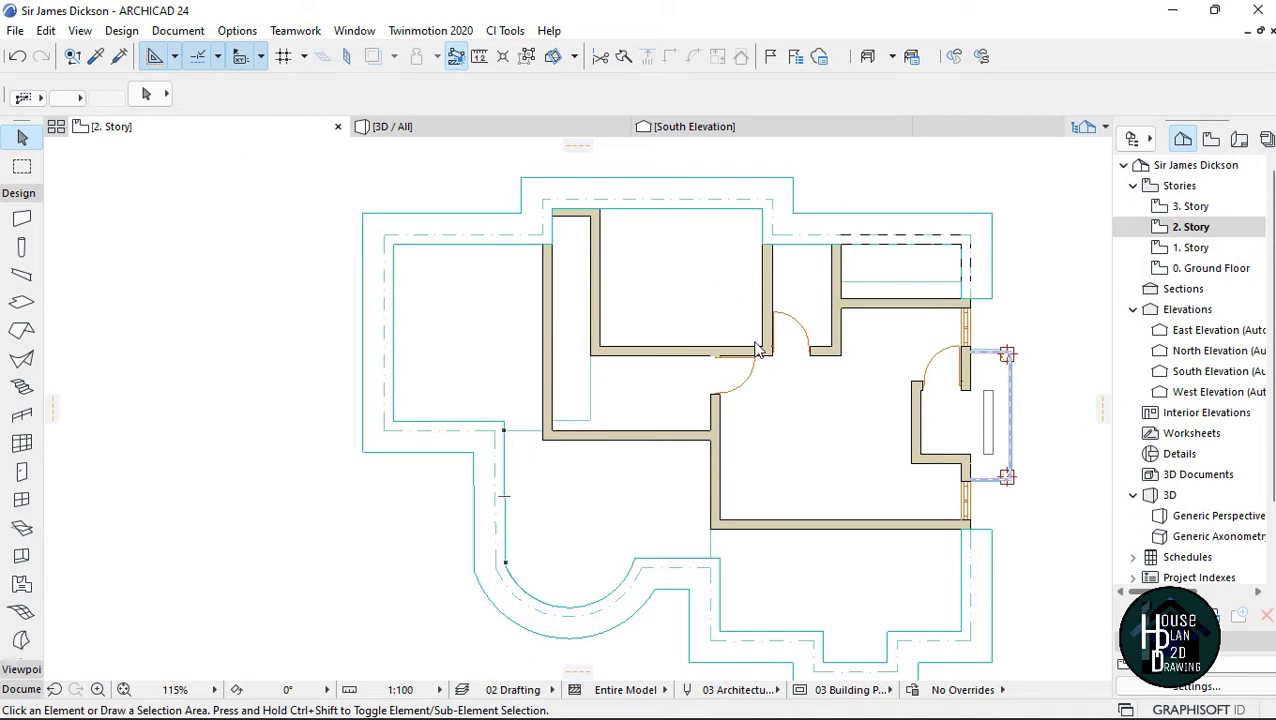
scroll(712, 377, down, 3)
scroll(610, 374, up, 3)
scroll(750, 366, down, 1)
scroll(755, 368, up, 5)
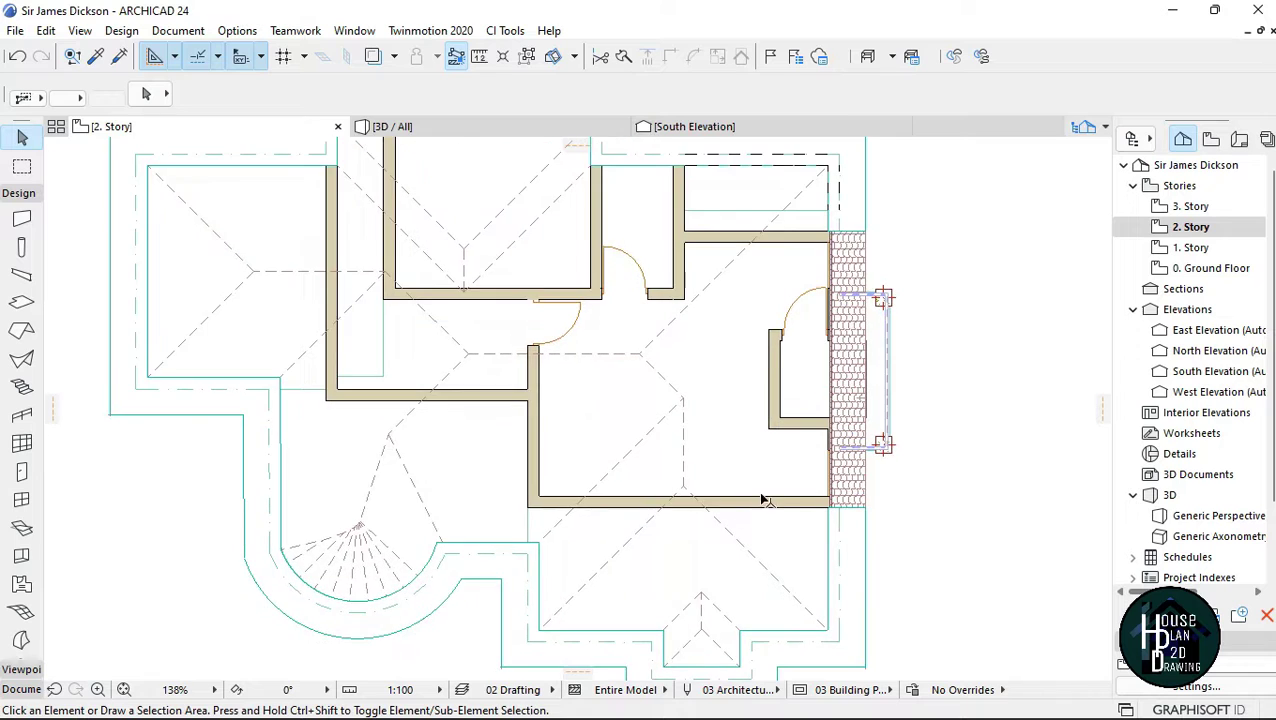
scroll(627, 328, up, 2)
scroll(621, 330, down, 3)
scroll(649, 347, up, 1)
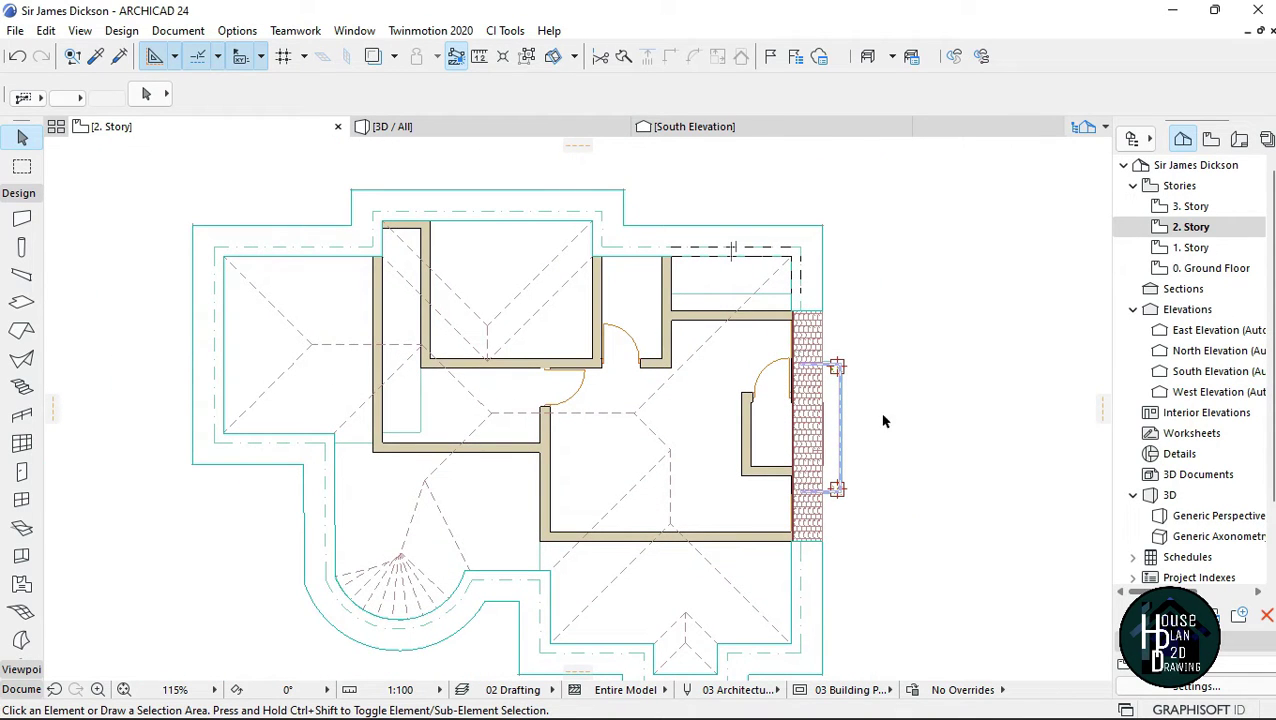
Walk through the house in 3D up to the 2. Story and examine where the lower roof passes inside the rooms
click(478, 128)
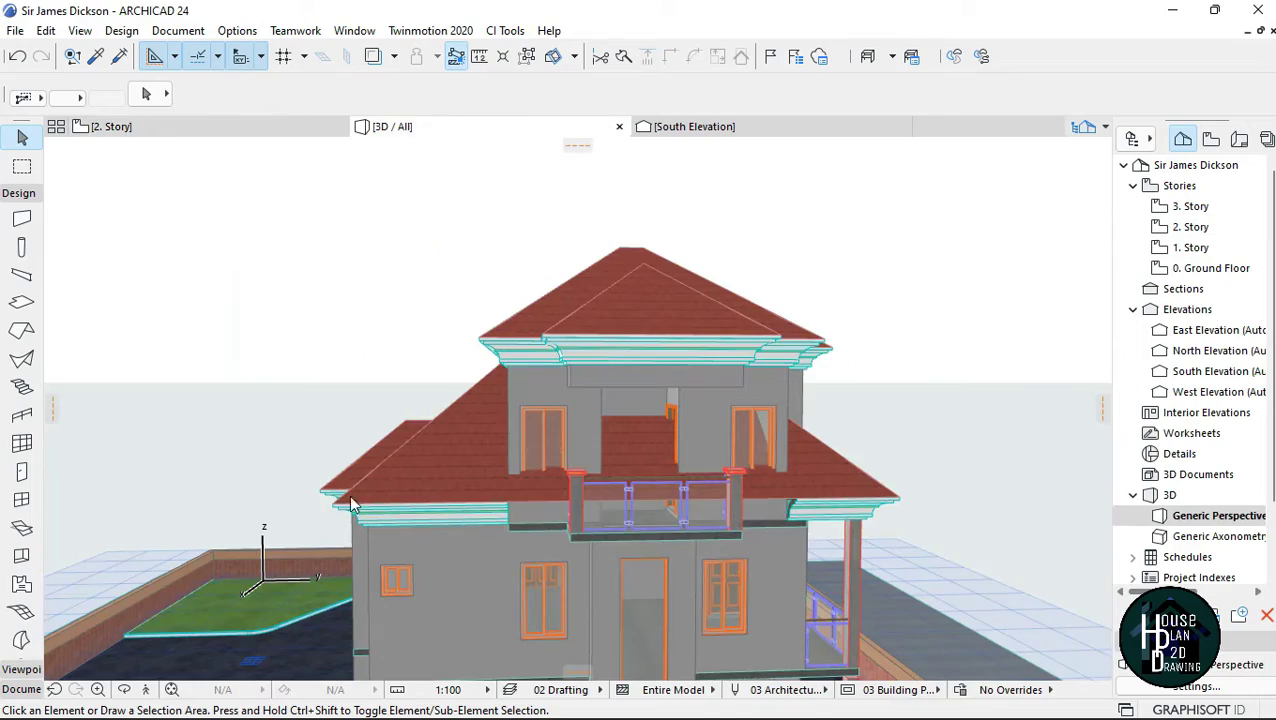
click(146, 690)
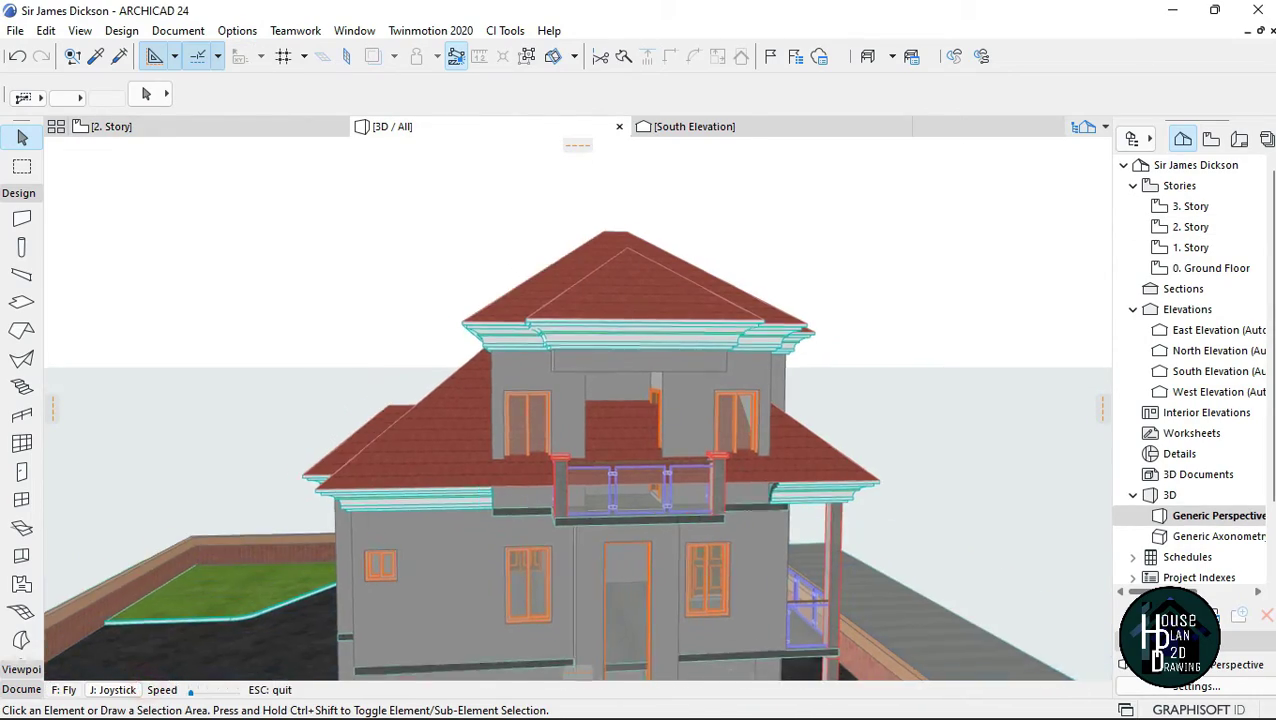
key(Up)
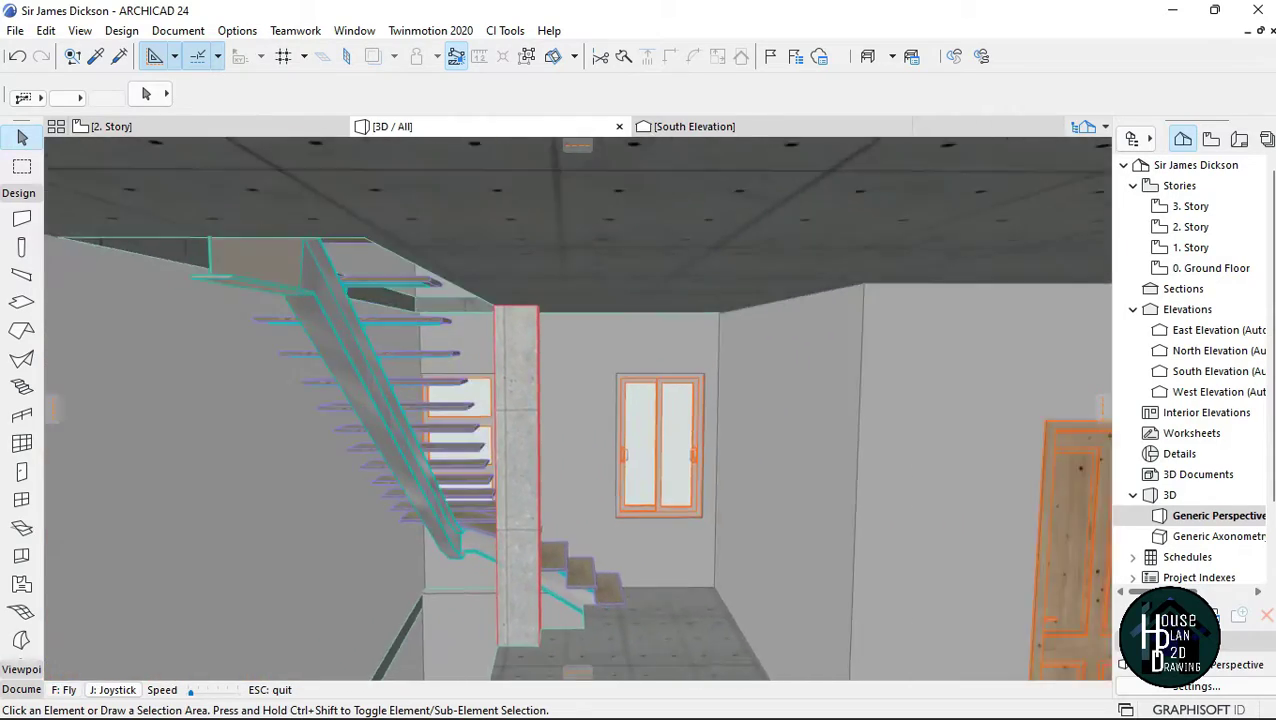
key(Page_Up)
key(Down)
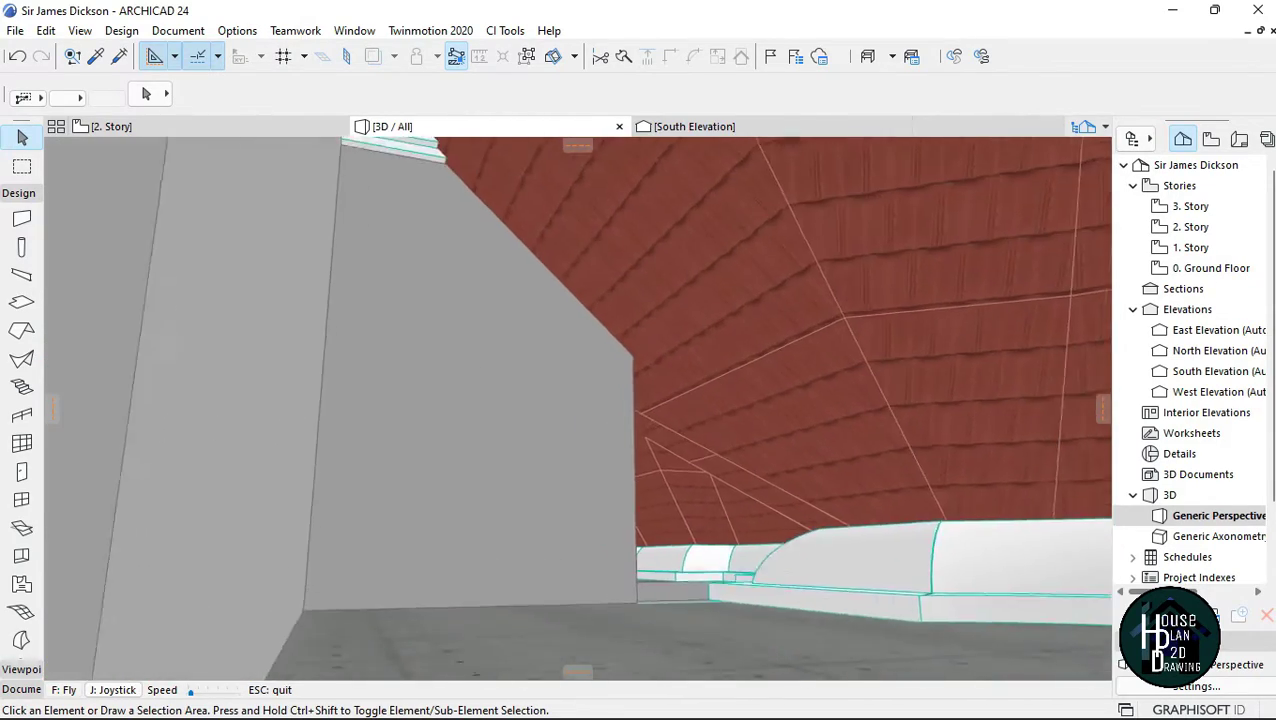
key(Up)
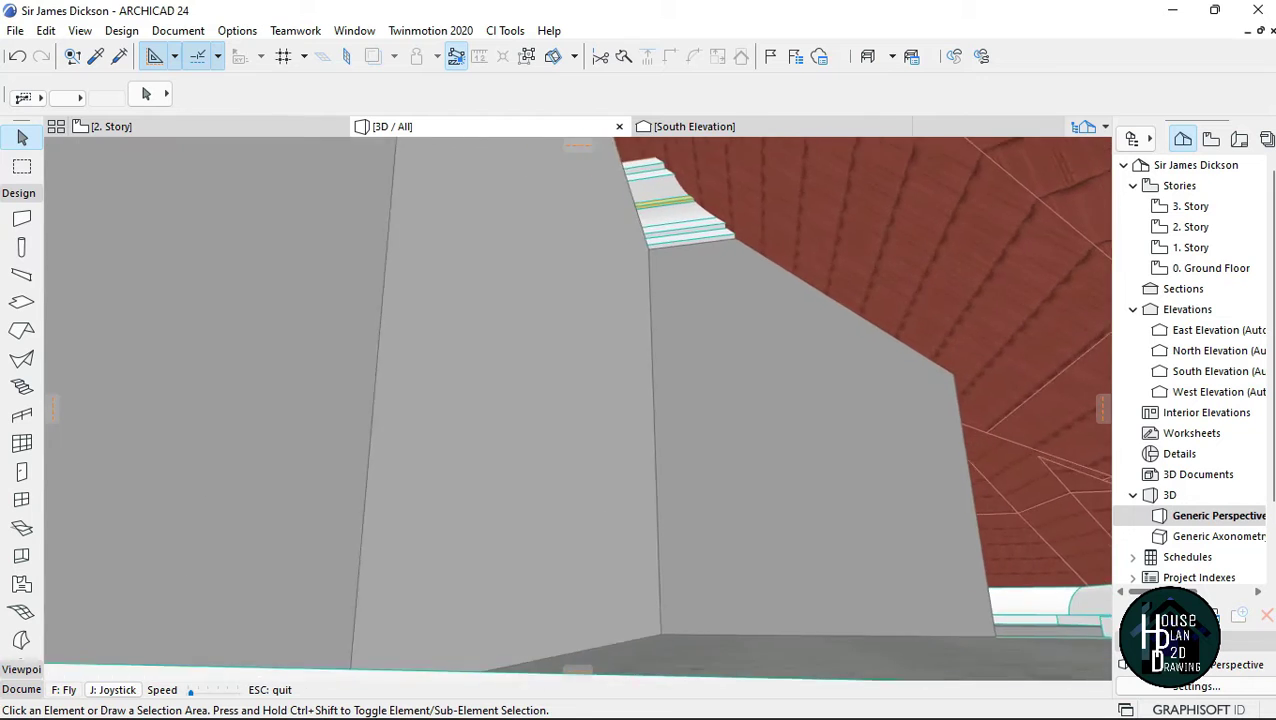
key(Up)
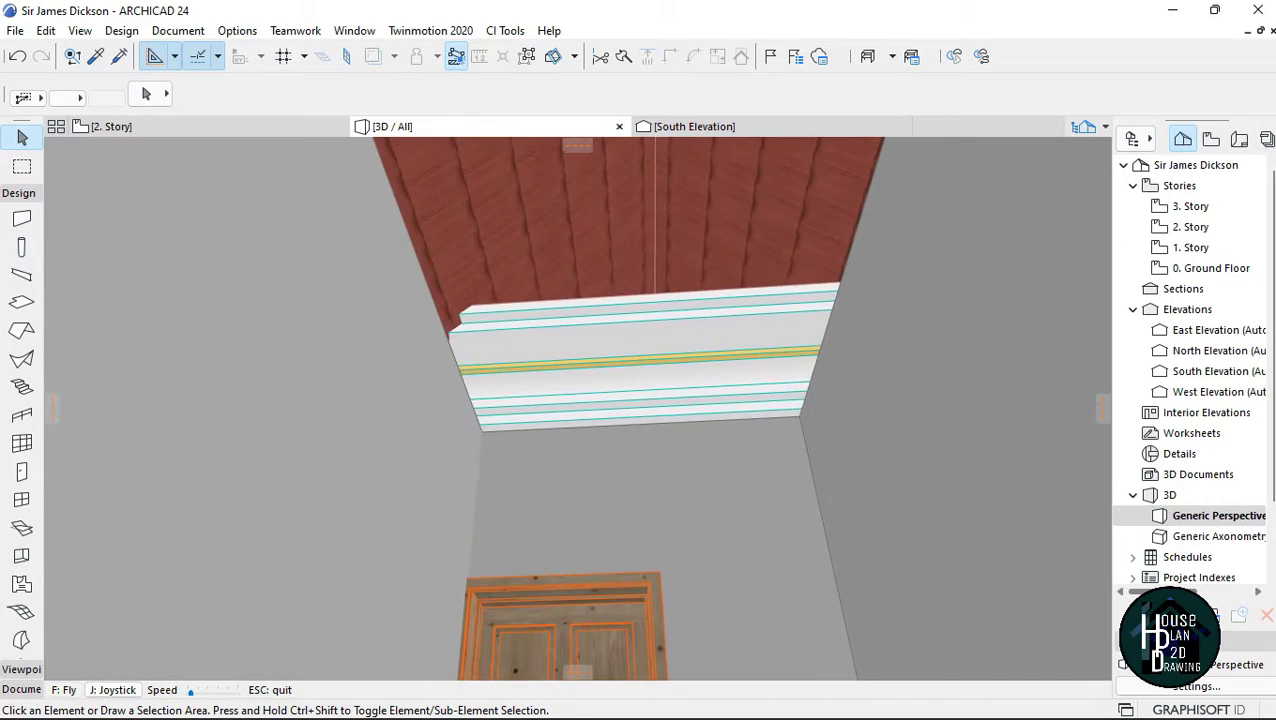
key(Up)
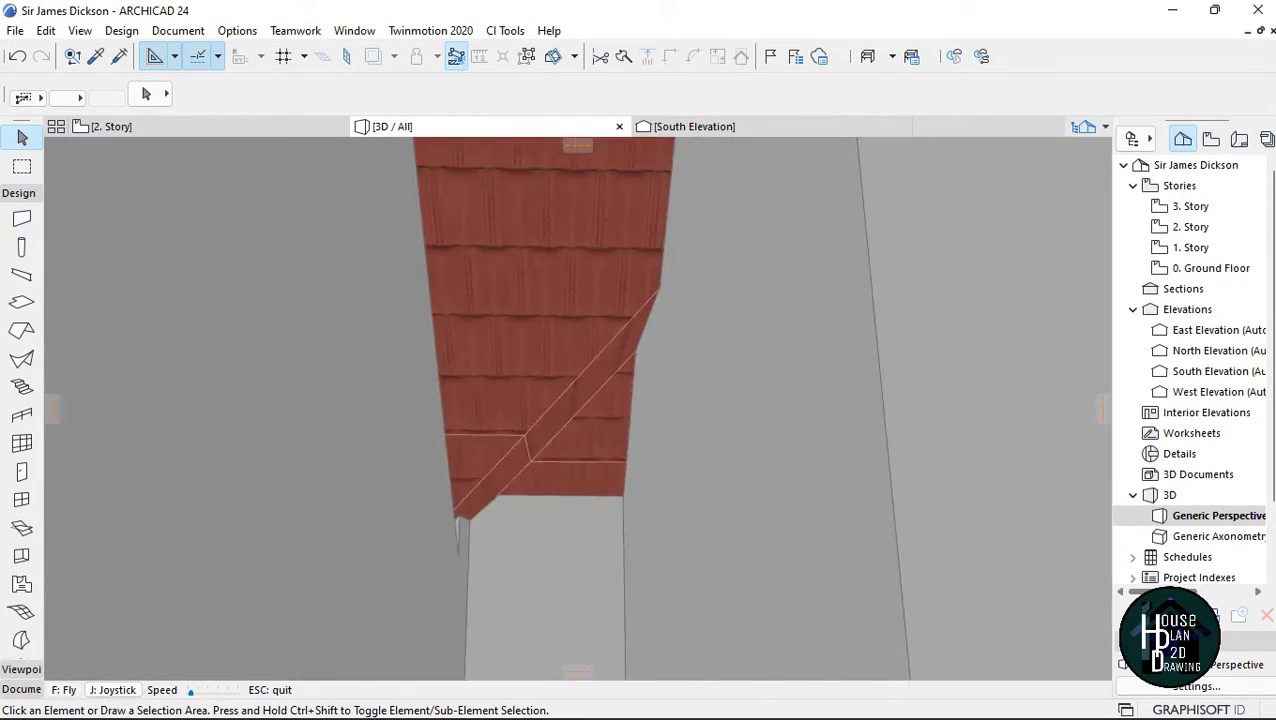
key(Up)
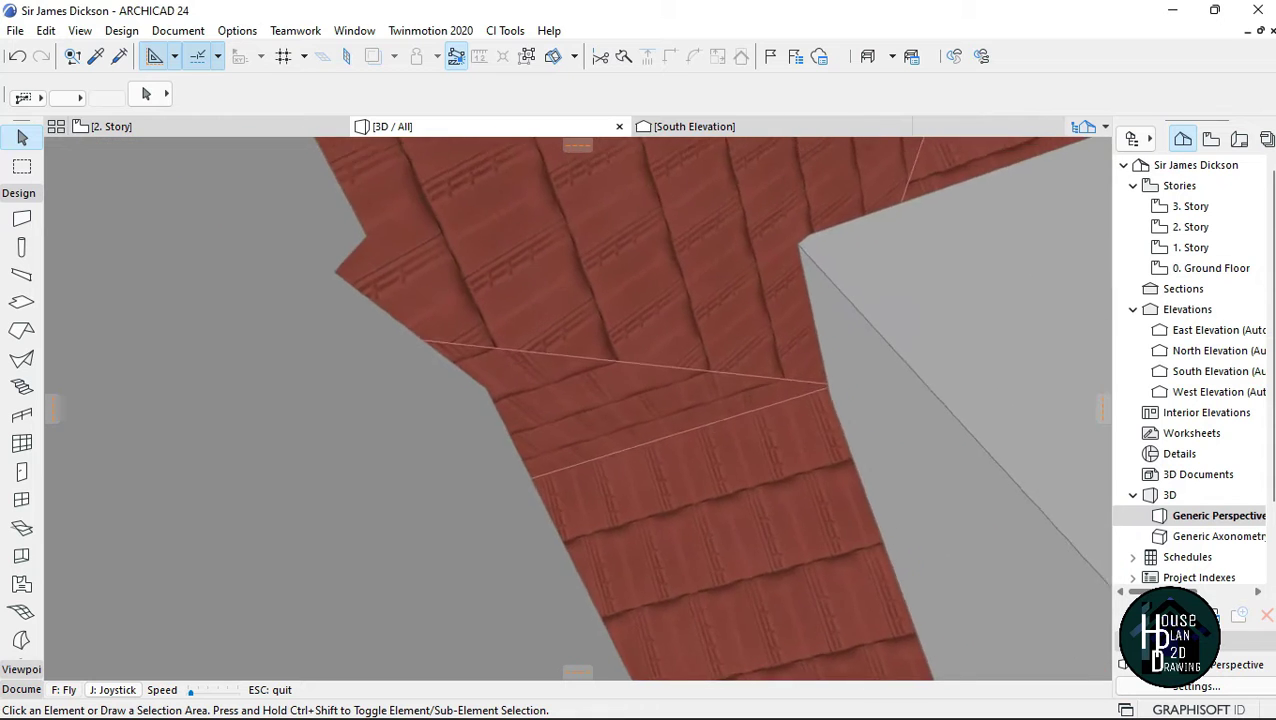
key(Up)
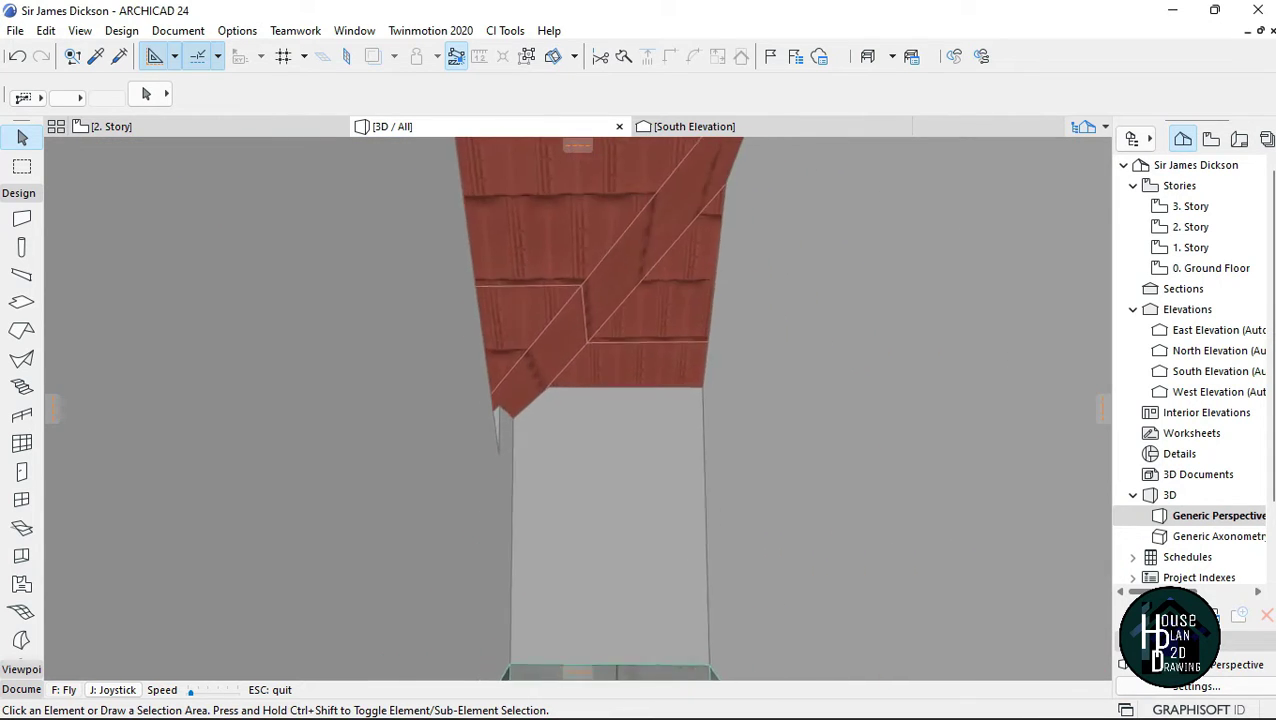
Walk past the doors of the 2. Story rooms in 3D and check the roof surfaces crossing the spaces behind them
key(Down)
key(Up)
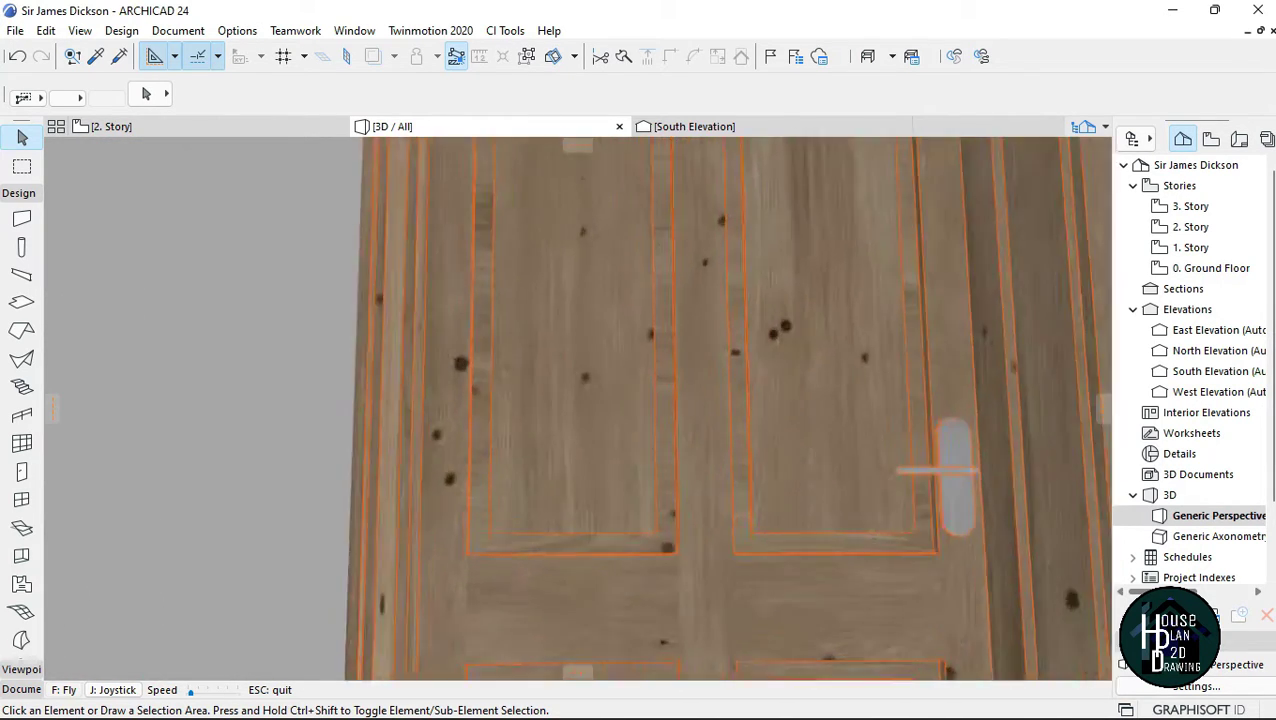
key(Up)
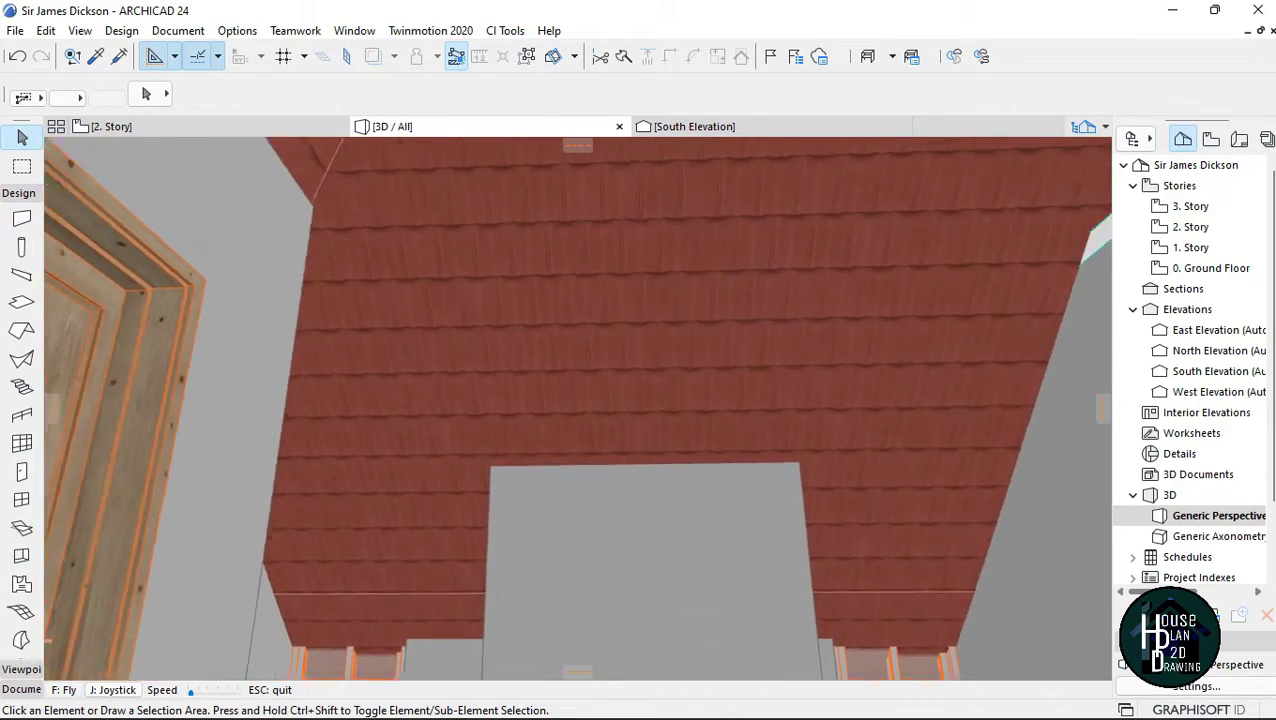
key(Up)
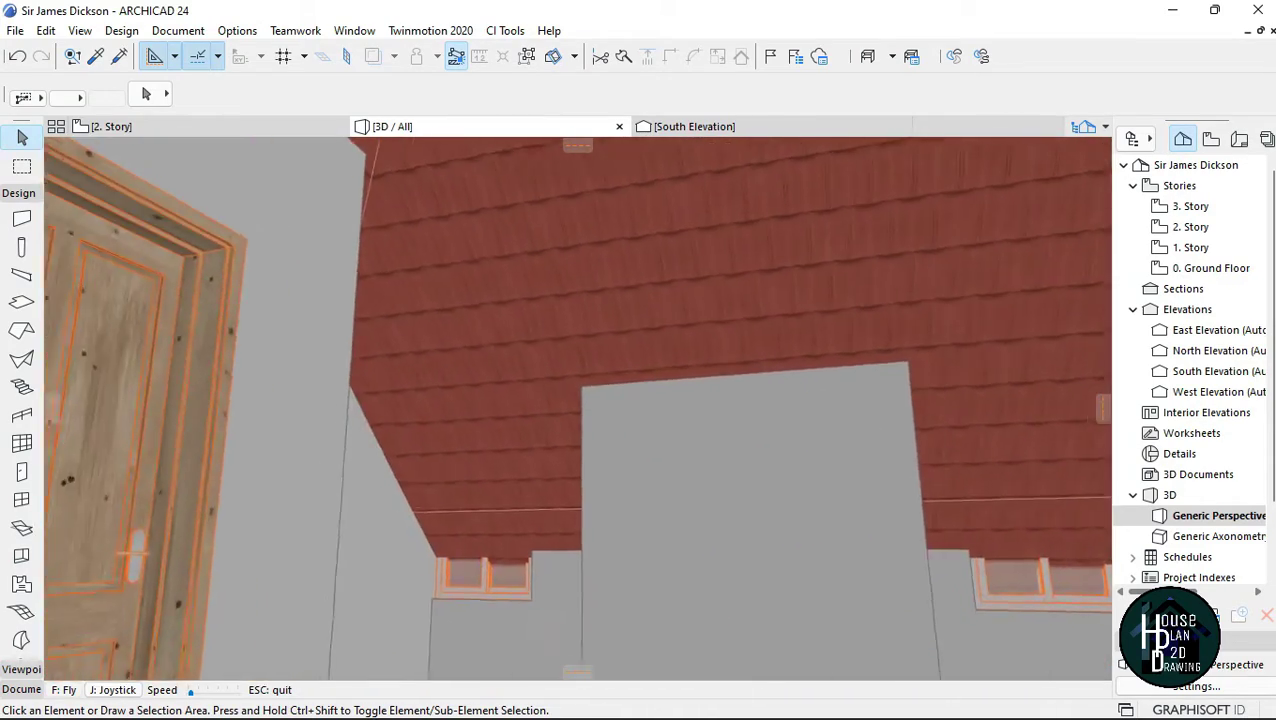
key(Up)
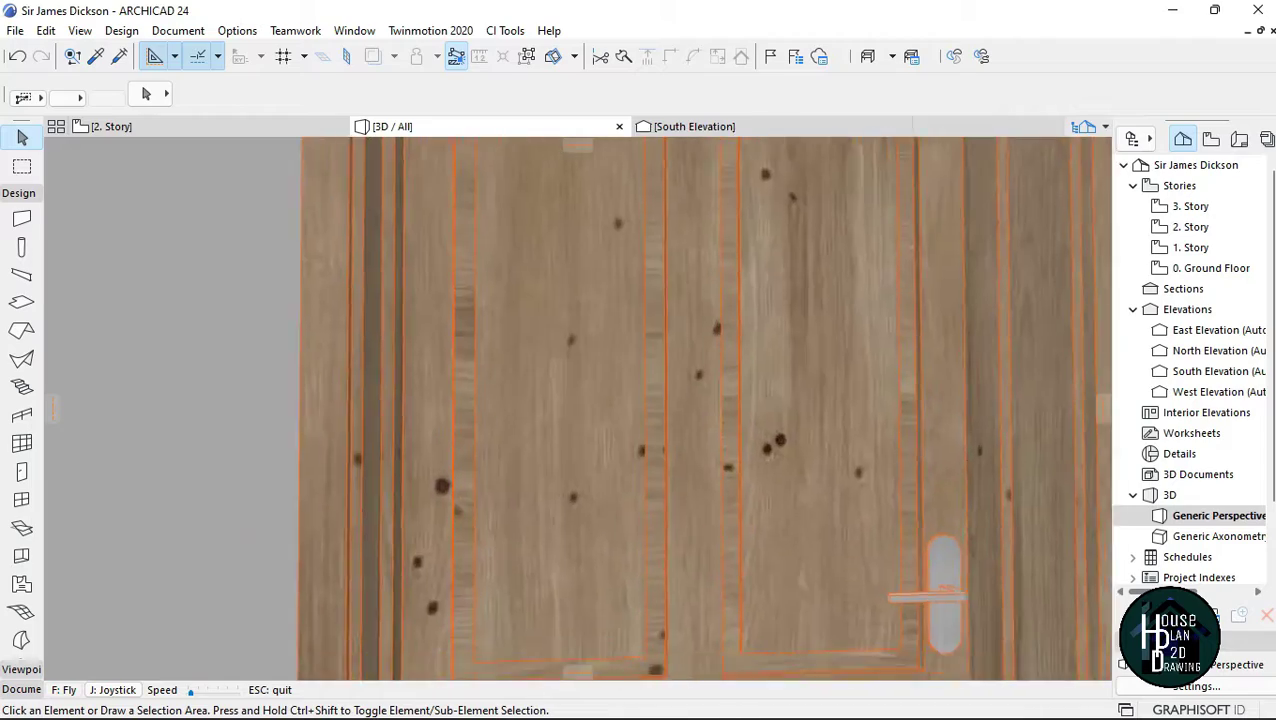
key(Up)
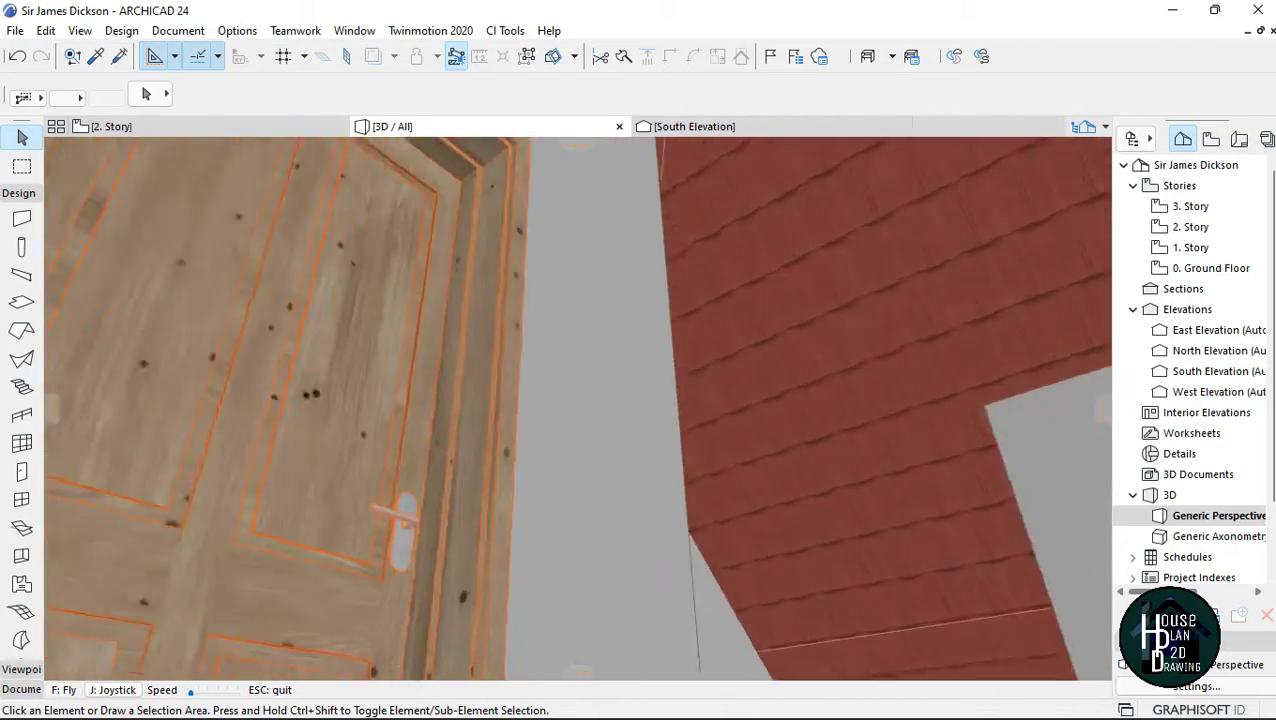
key(Escape)
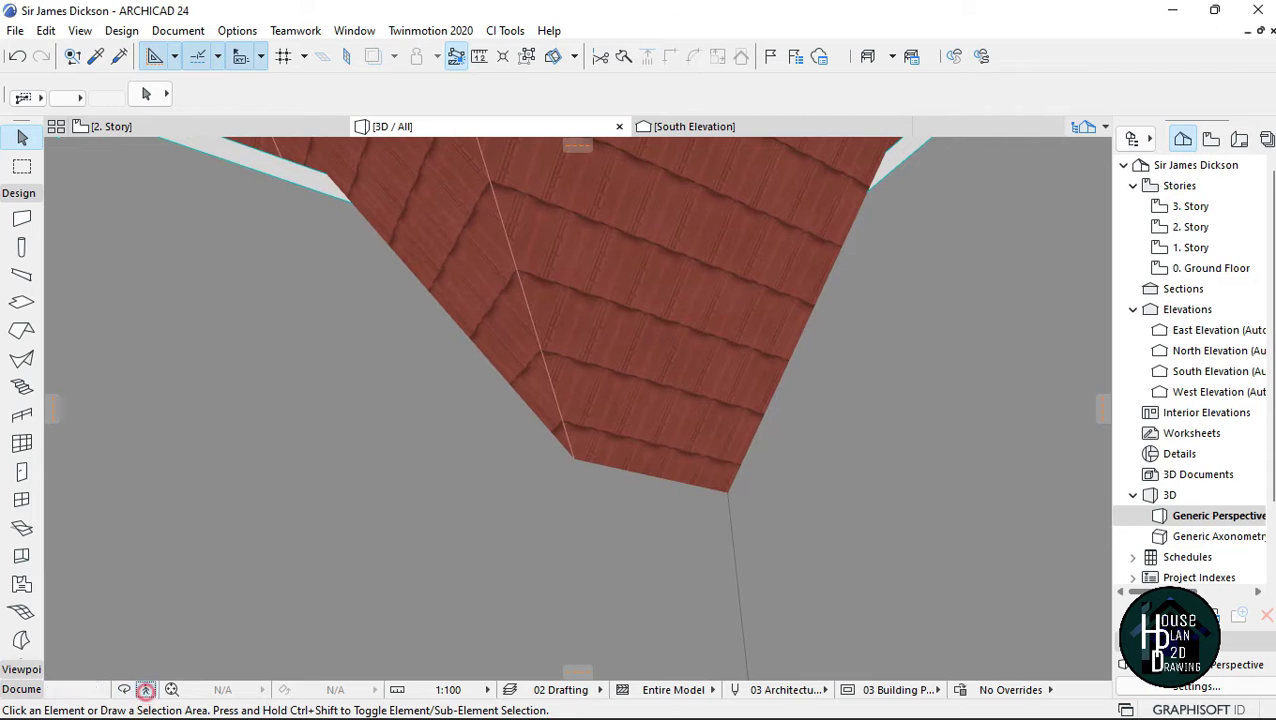
key(Up)
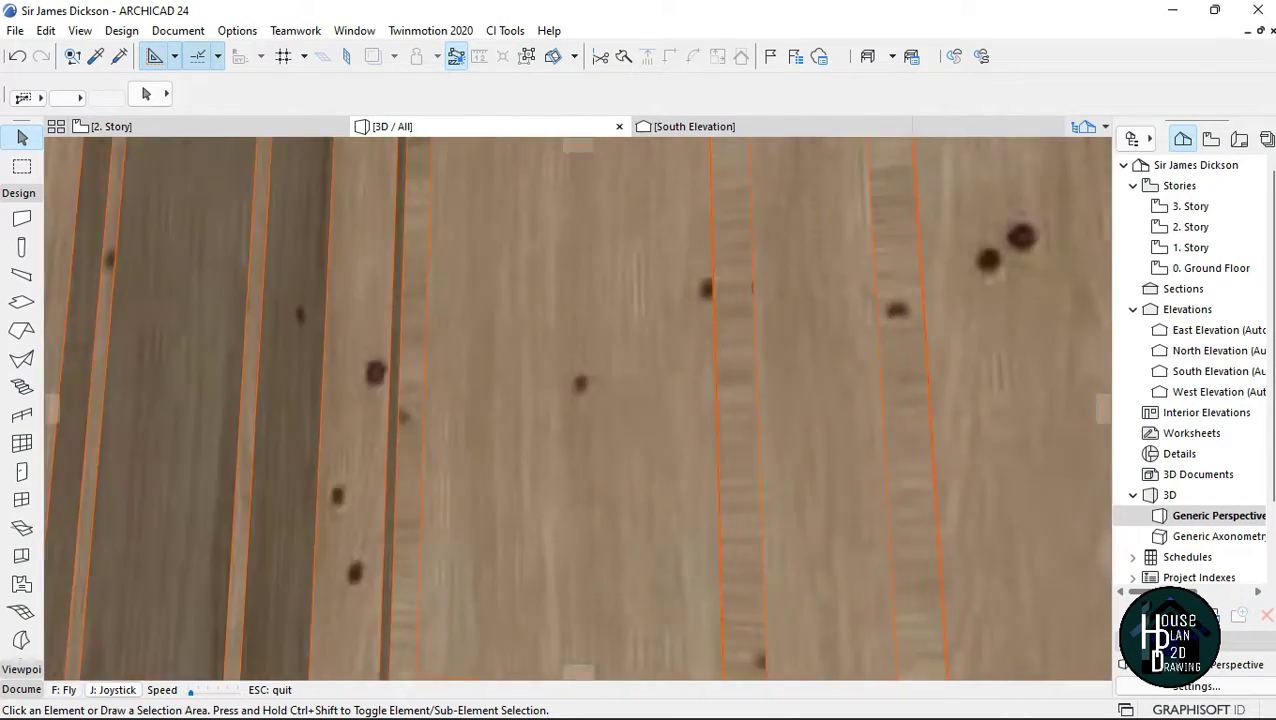
key(Up)
key(Up)
key(Escape)
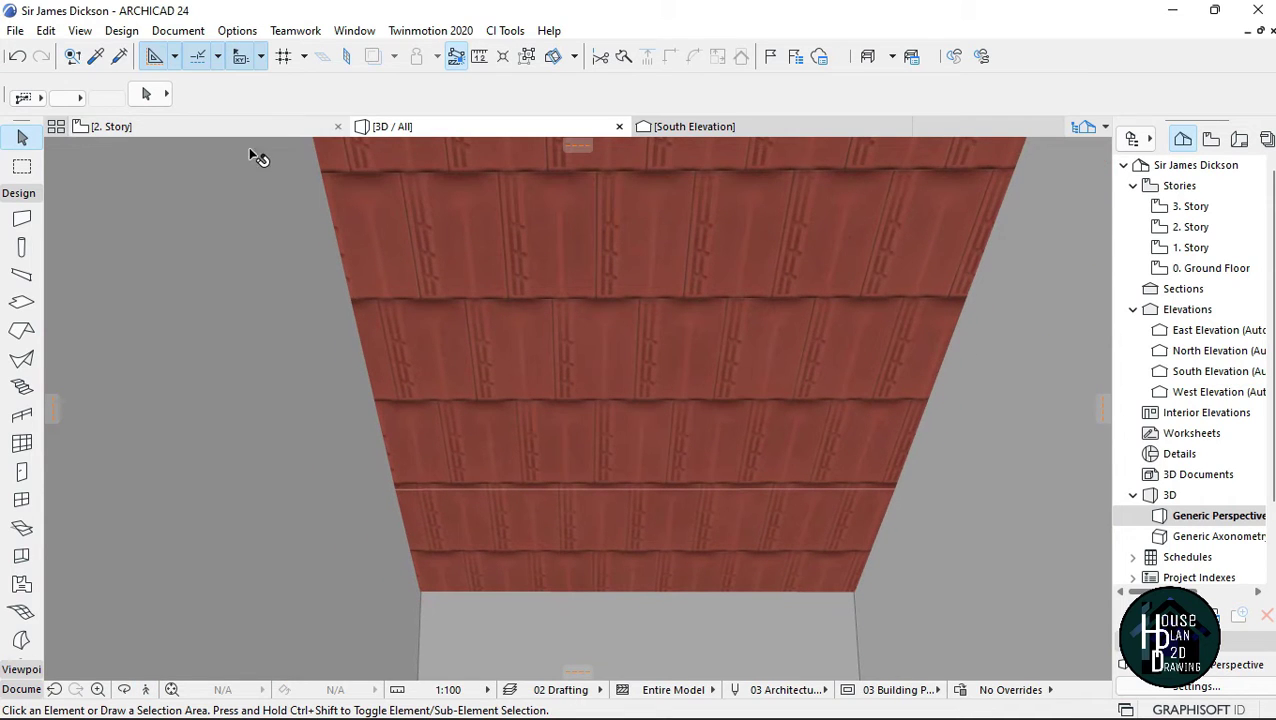
On the 2. Story plan, suspend grouping and select only the lower roof plane covering the narrow room beside the walled recess
click(186, 129)
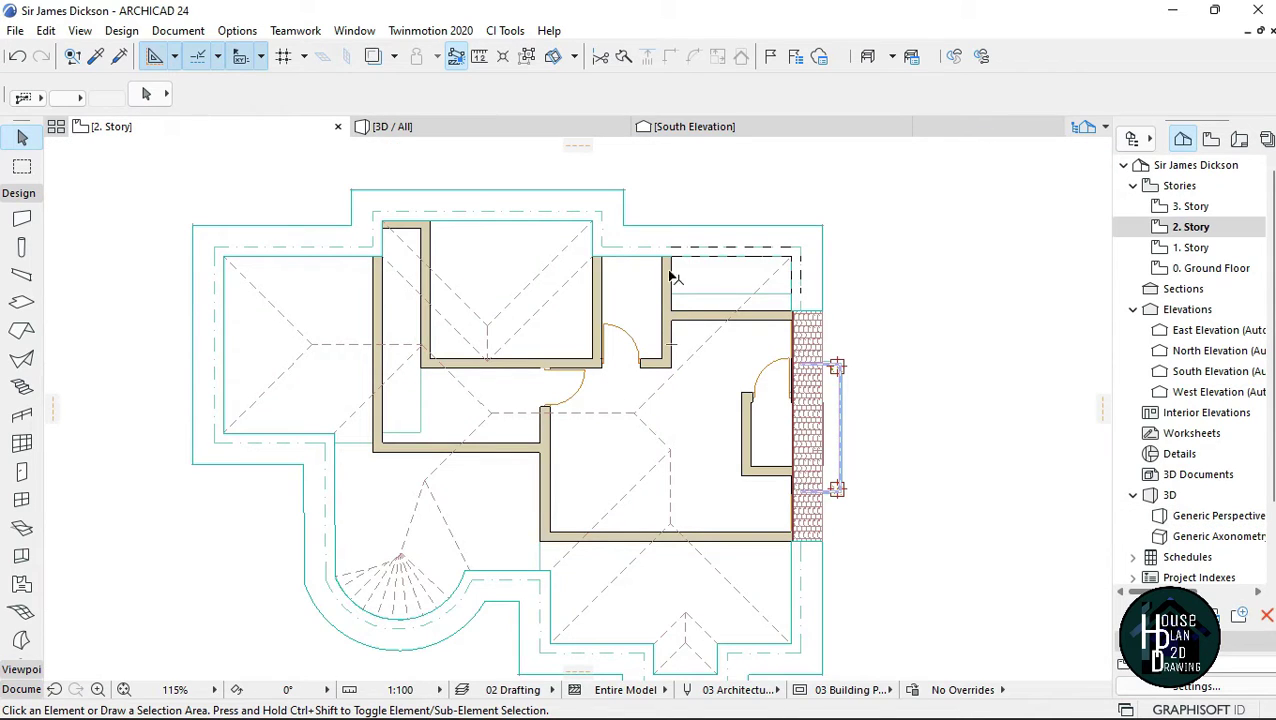
scroll(672, 283, up, 4)
scroll(650, 305, up, 1)
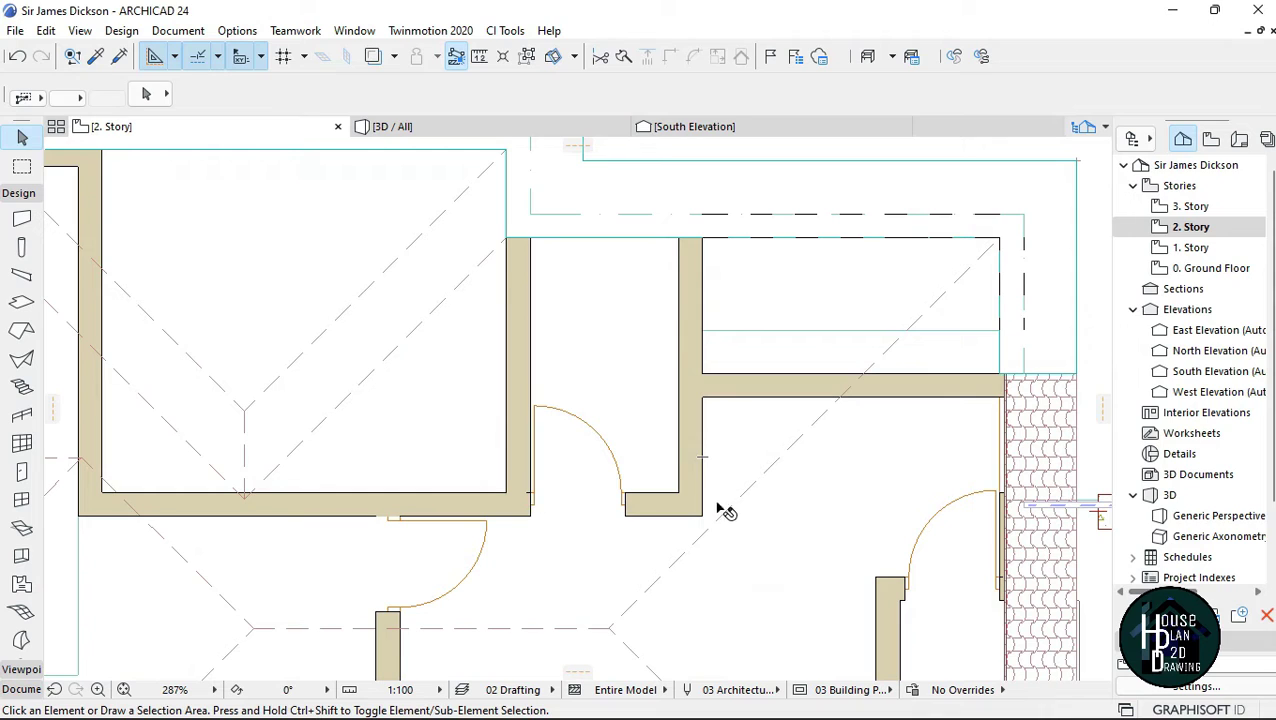
scroll(613, 272, down, 2)
scroll(619, 279, up, 2)
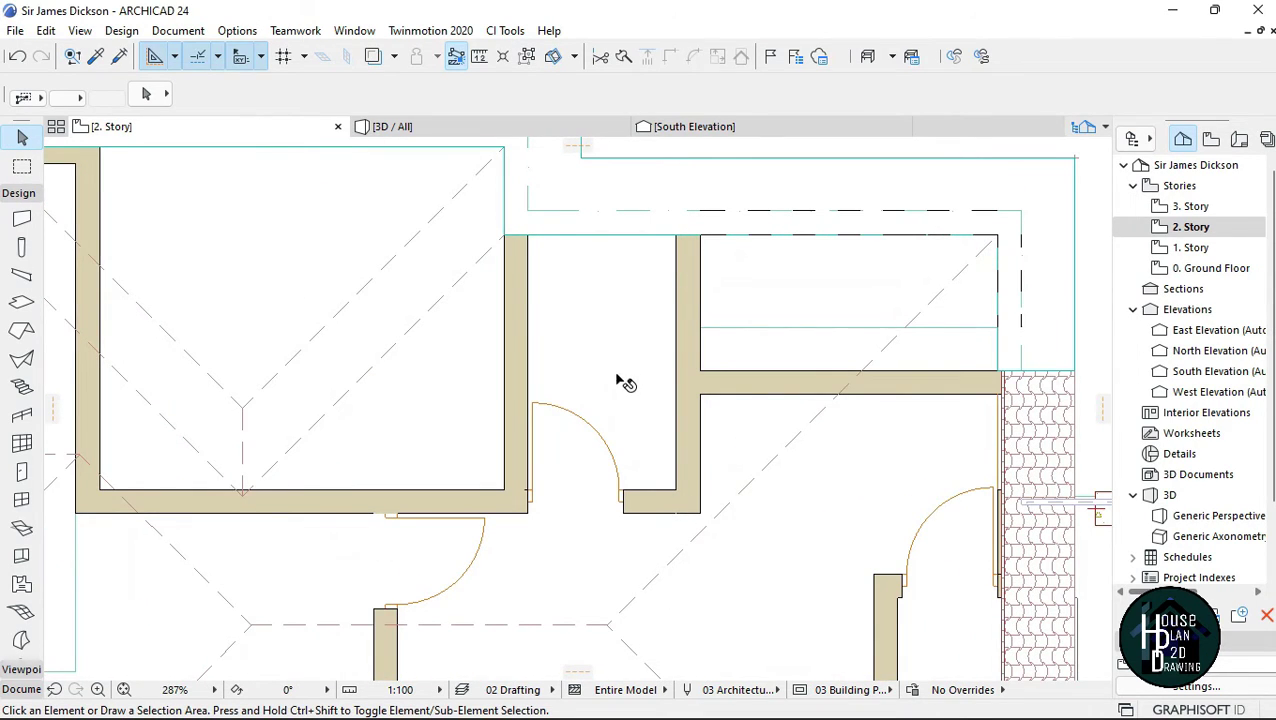
scroll(620, 340, down, 2)
scroll(632, 330, up, 3)
scroll(644, 400, down, 3)
scroll(645, 457, up, 2)
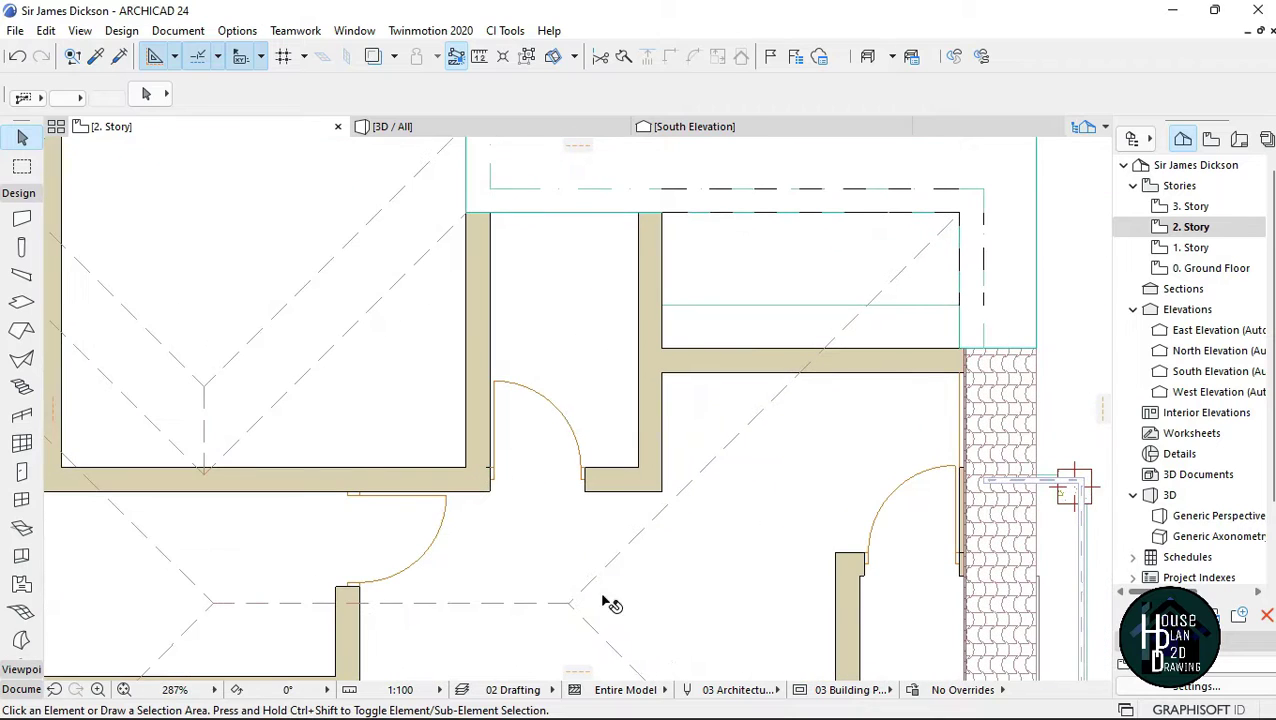
key(ctrl+a)
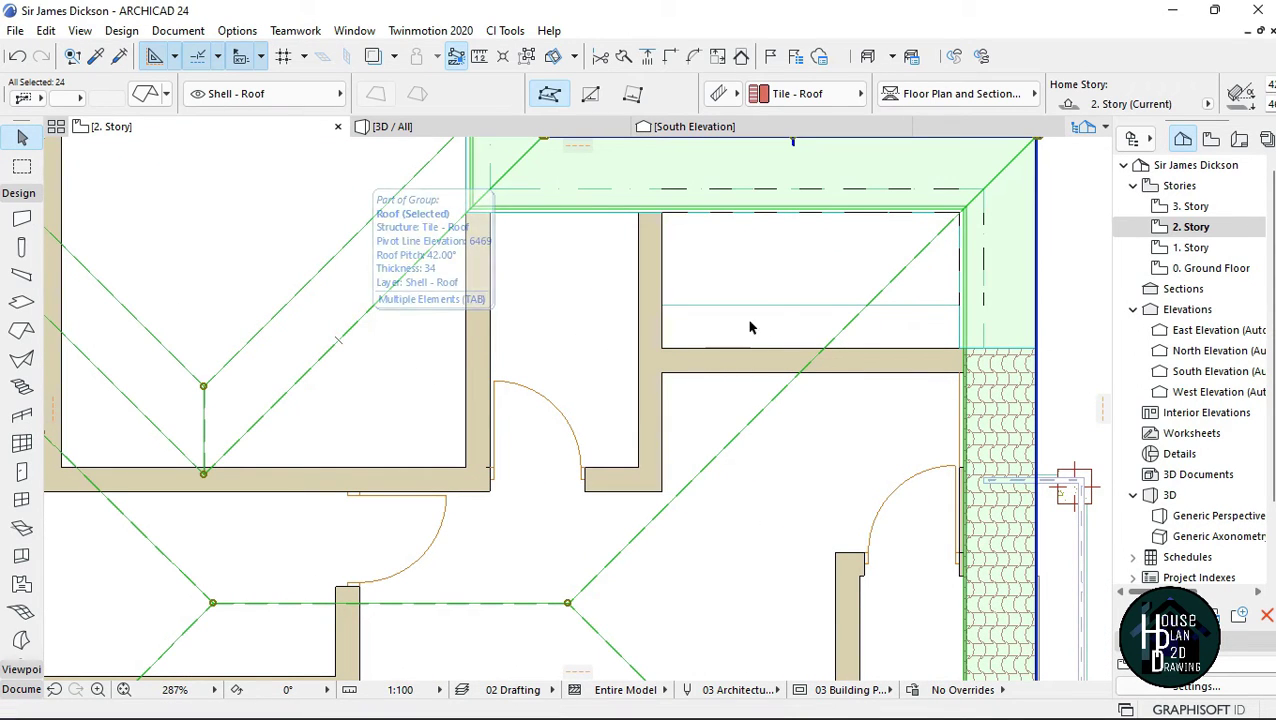
key(Escape)
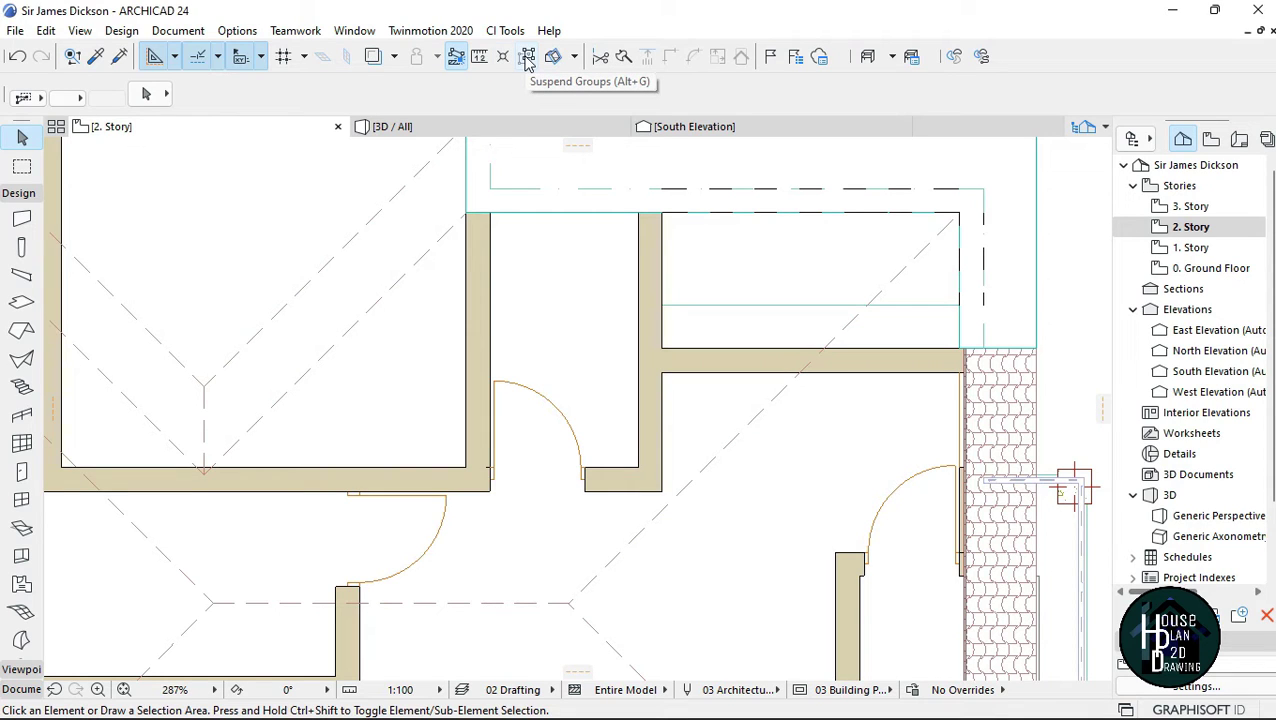
click(420, 272)
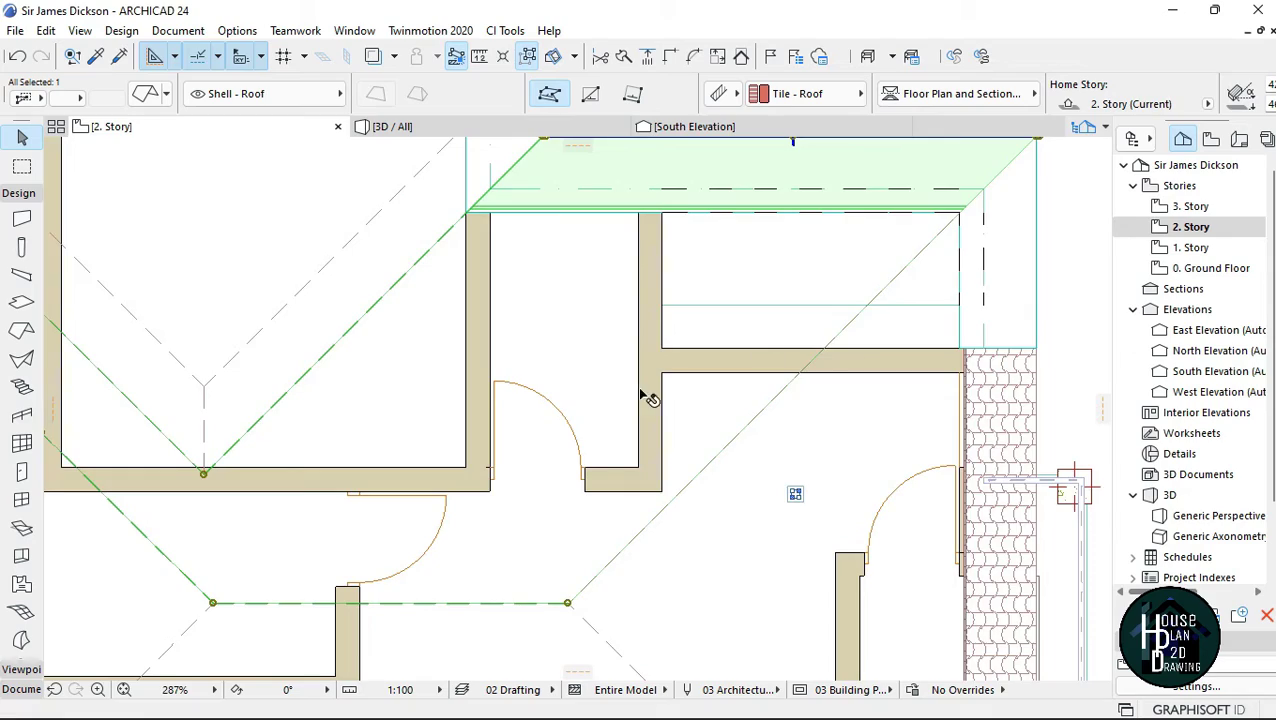
Subtract a rectangular area from the selected roof plane over the narrow room, with its corners within the thickness of the enclosing walls
scroll(648, 398, down, 1)
scroll(598, 345, up, 3)
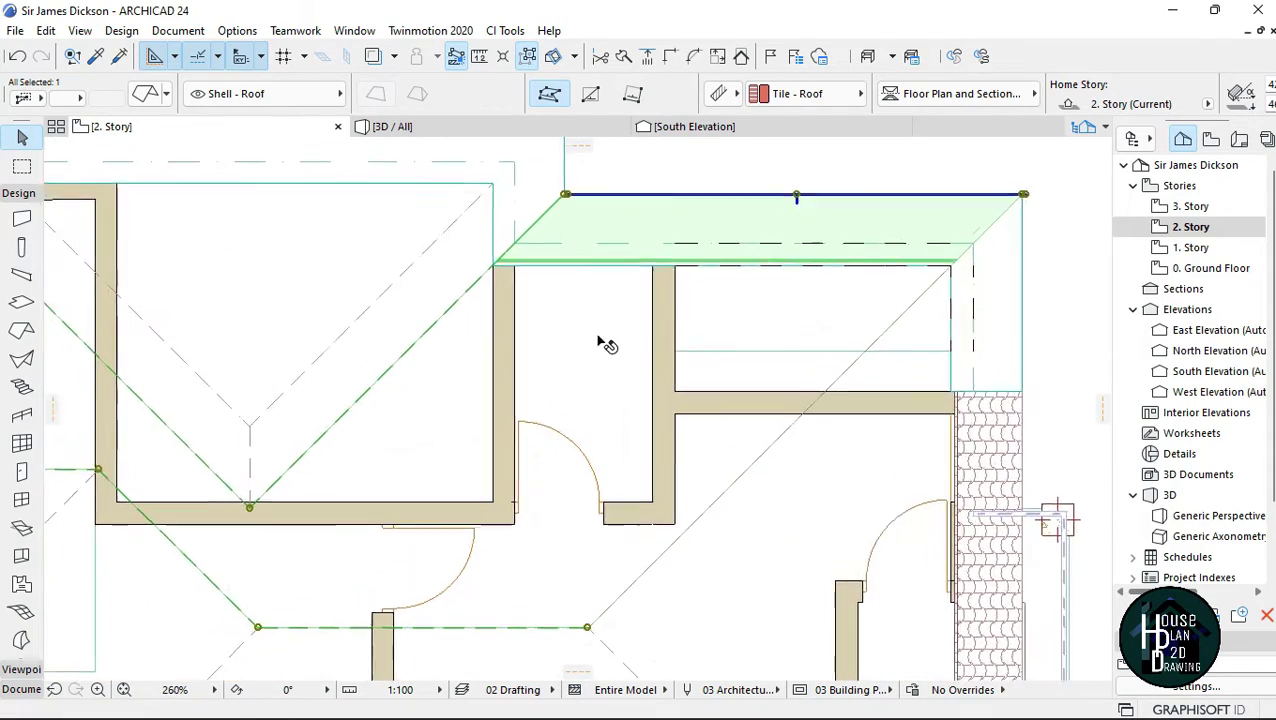
scroll(567, 254, down, 3)
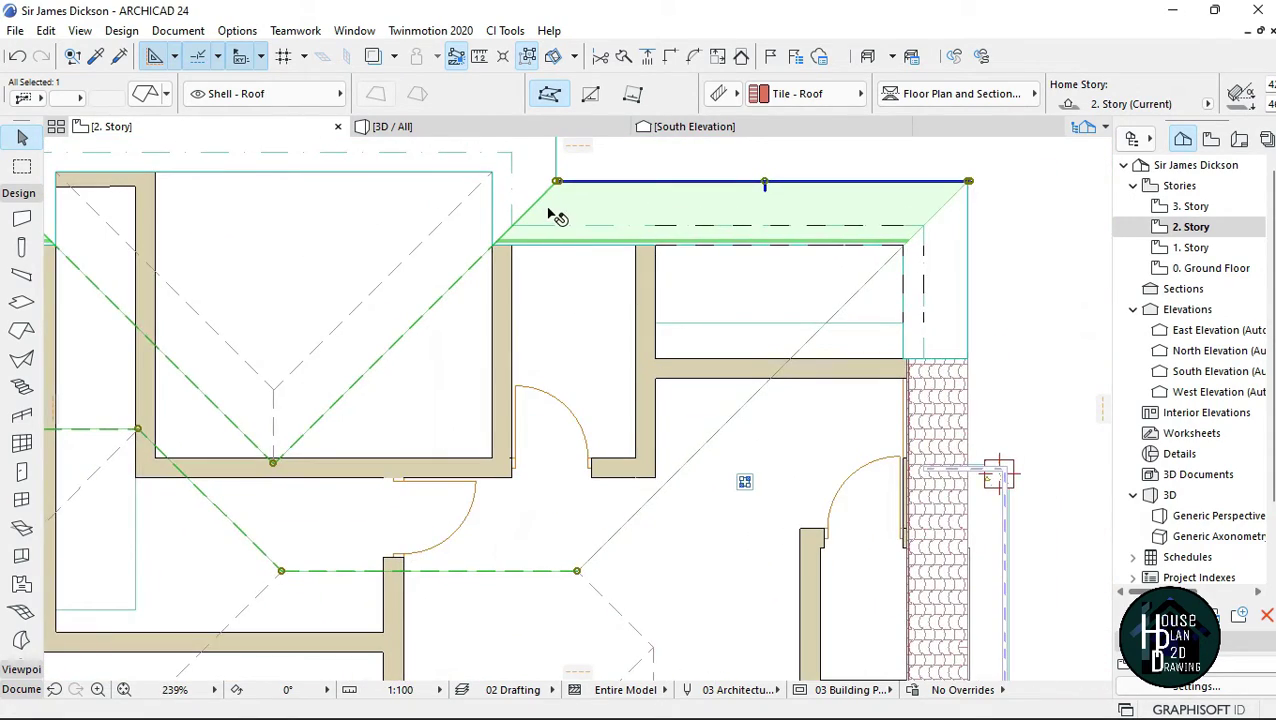
scroll(557, 218, up, 3)
scroll(433, 288, down, 3)
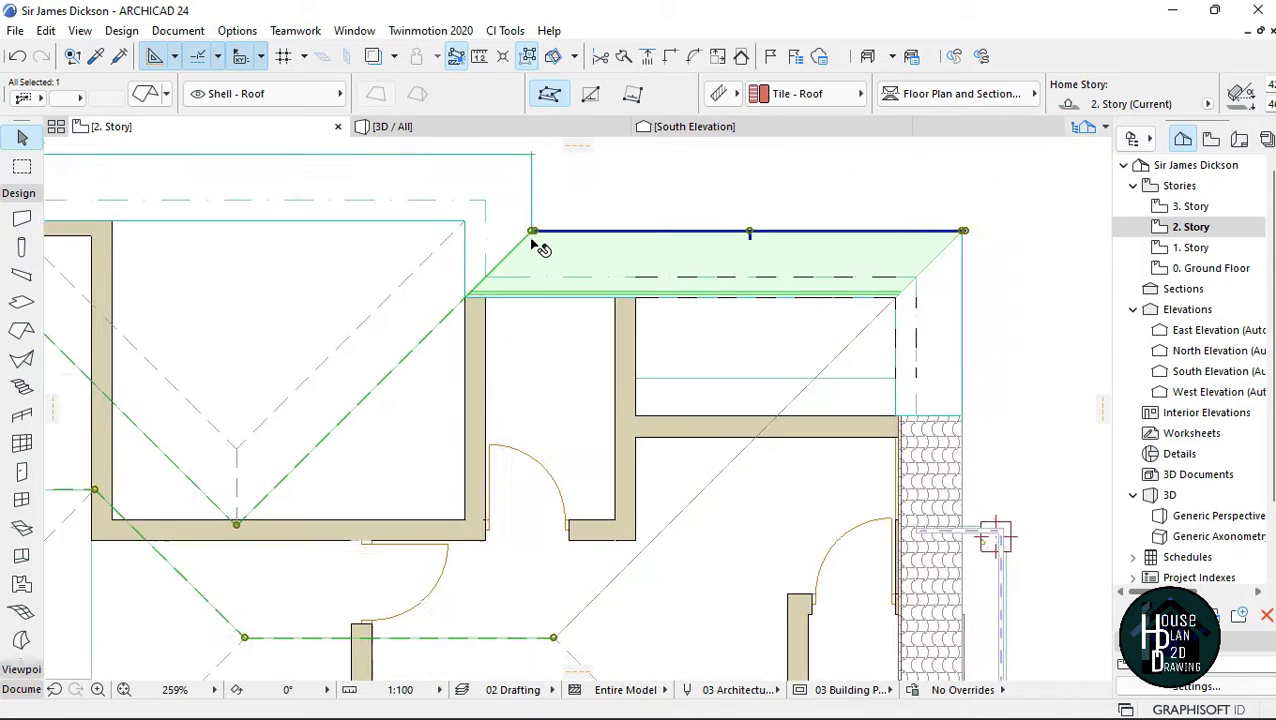
scroll(540, 248, up, 4)
click(531, 223)
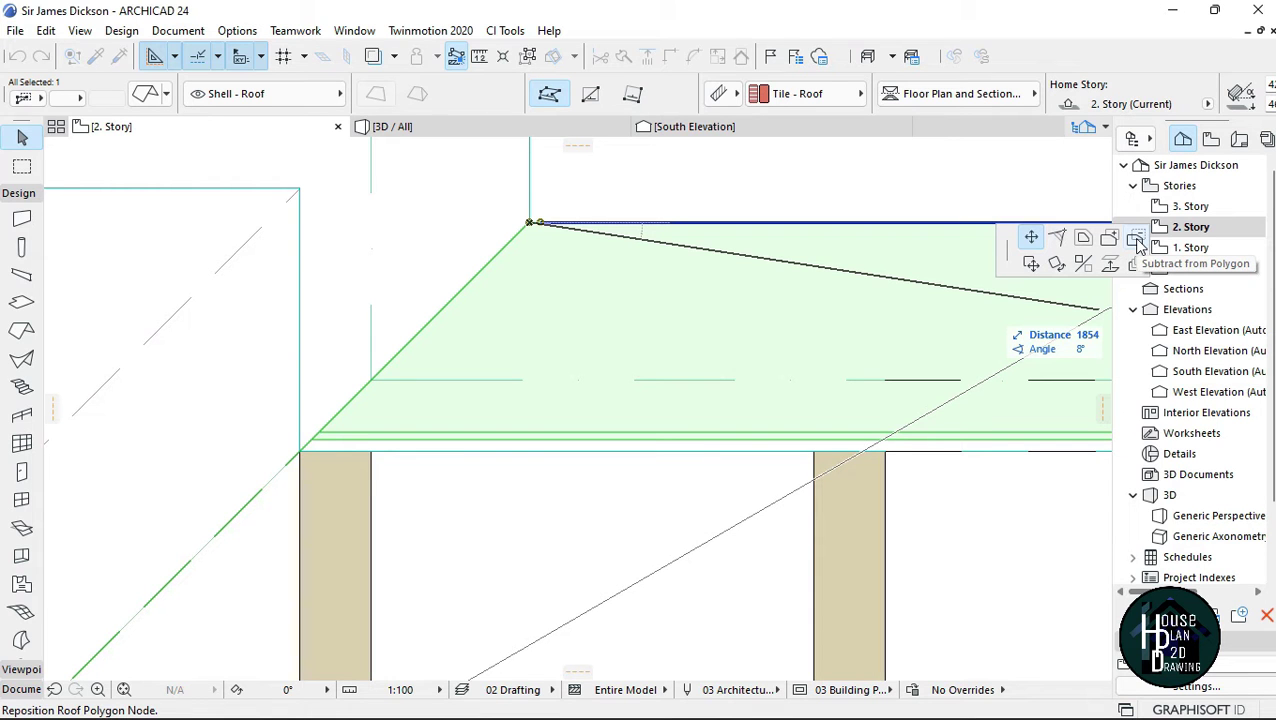
click(1137, 241)
scroll(545, 272, down, 3)
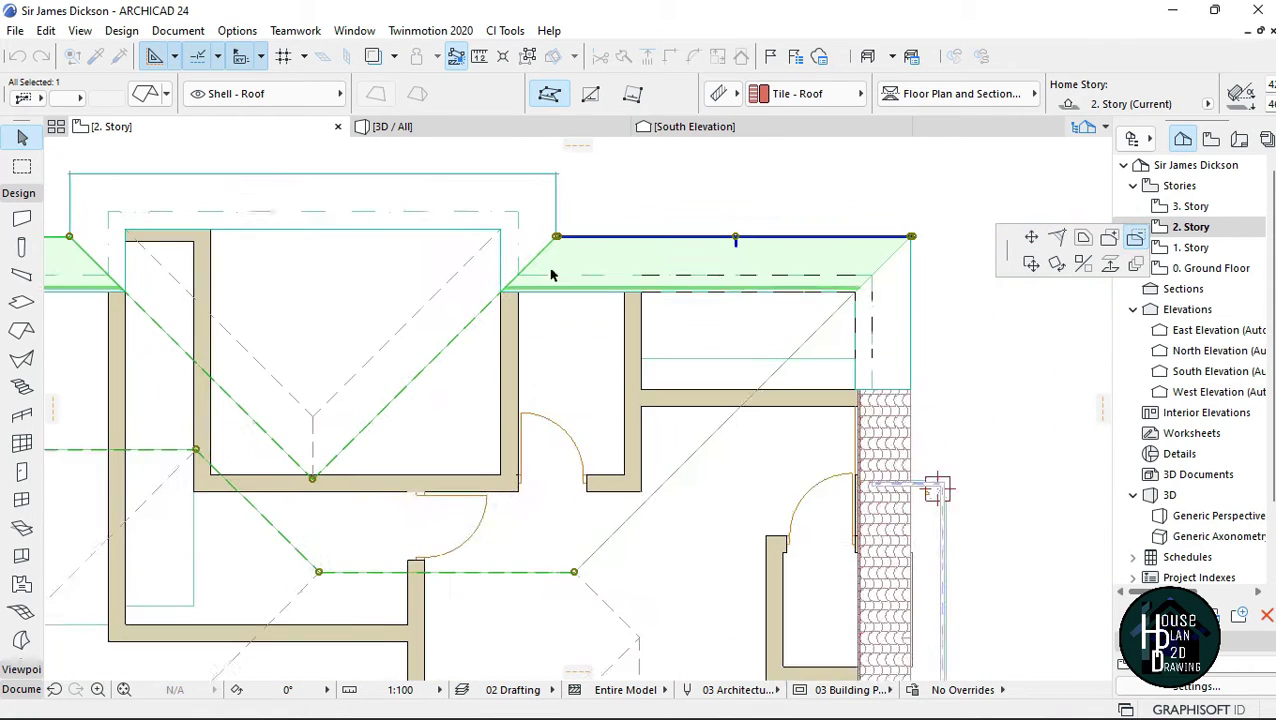
scroll(572, 325, up, 3)
scroll(578, 338, up, 4)
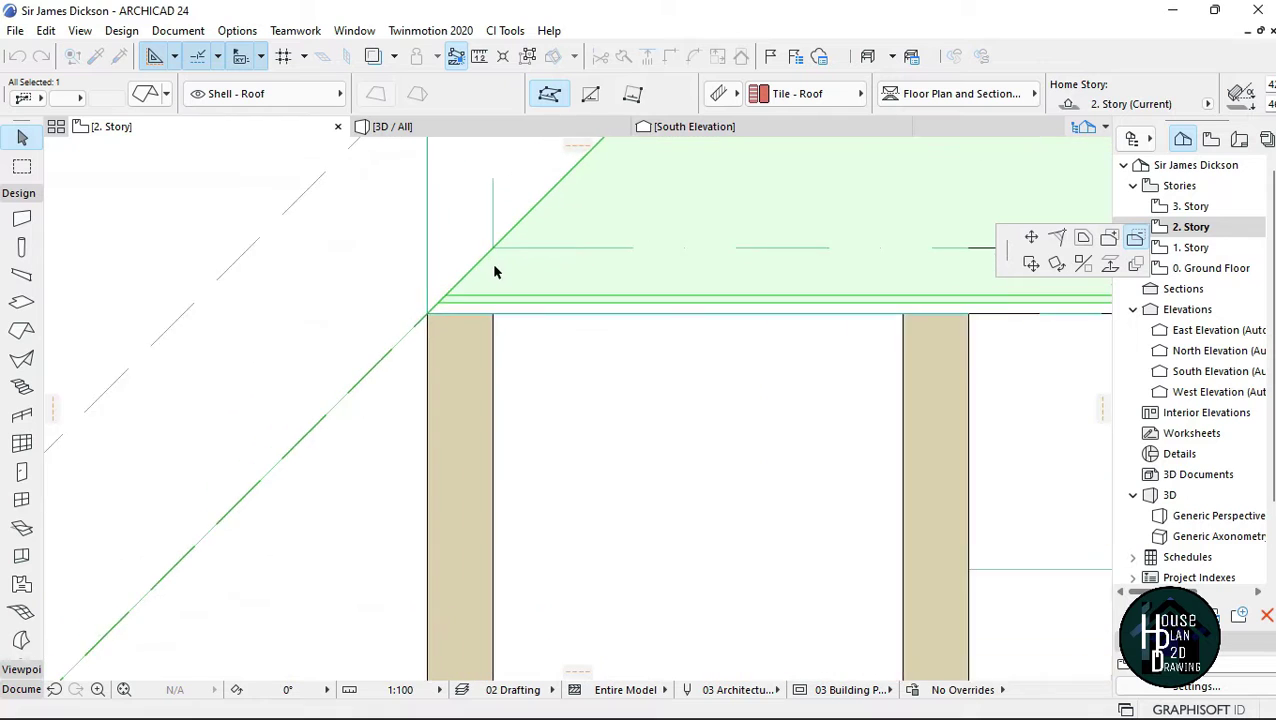
click(462, 274)
scroll(526, 262, down, 2)
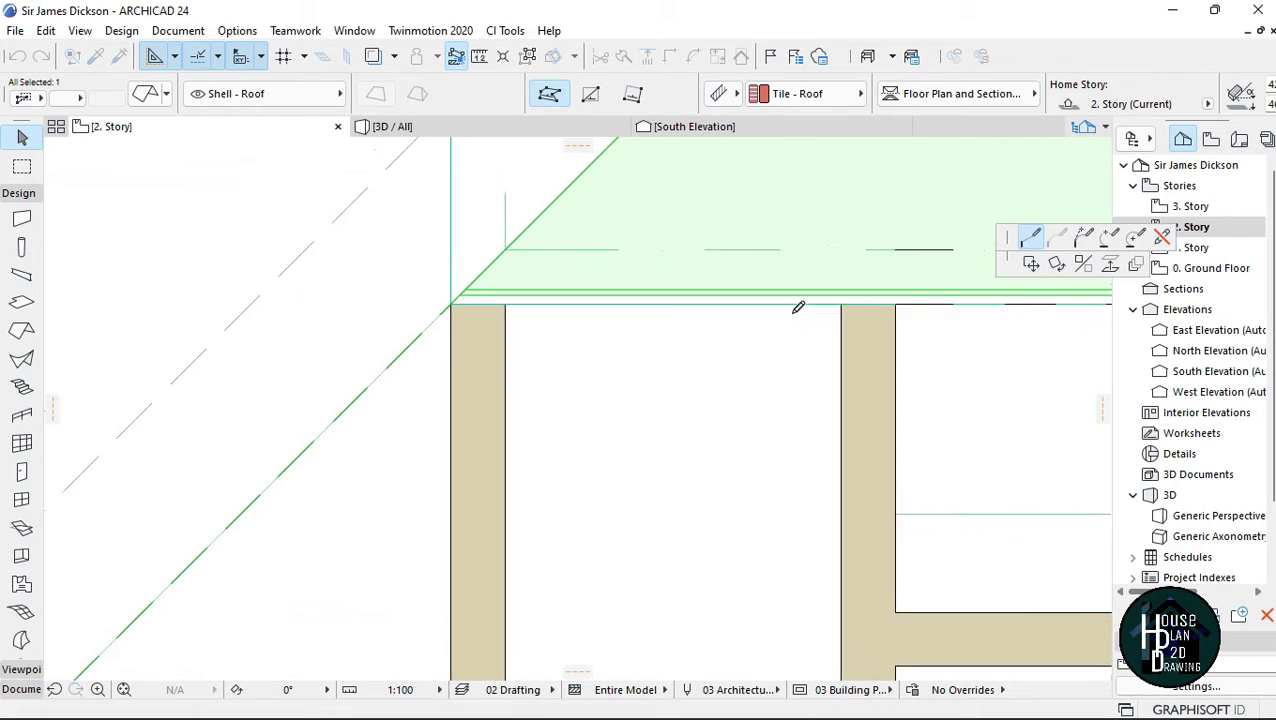
click(845, 268)
scroll(845, 270, down, 3)
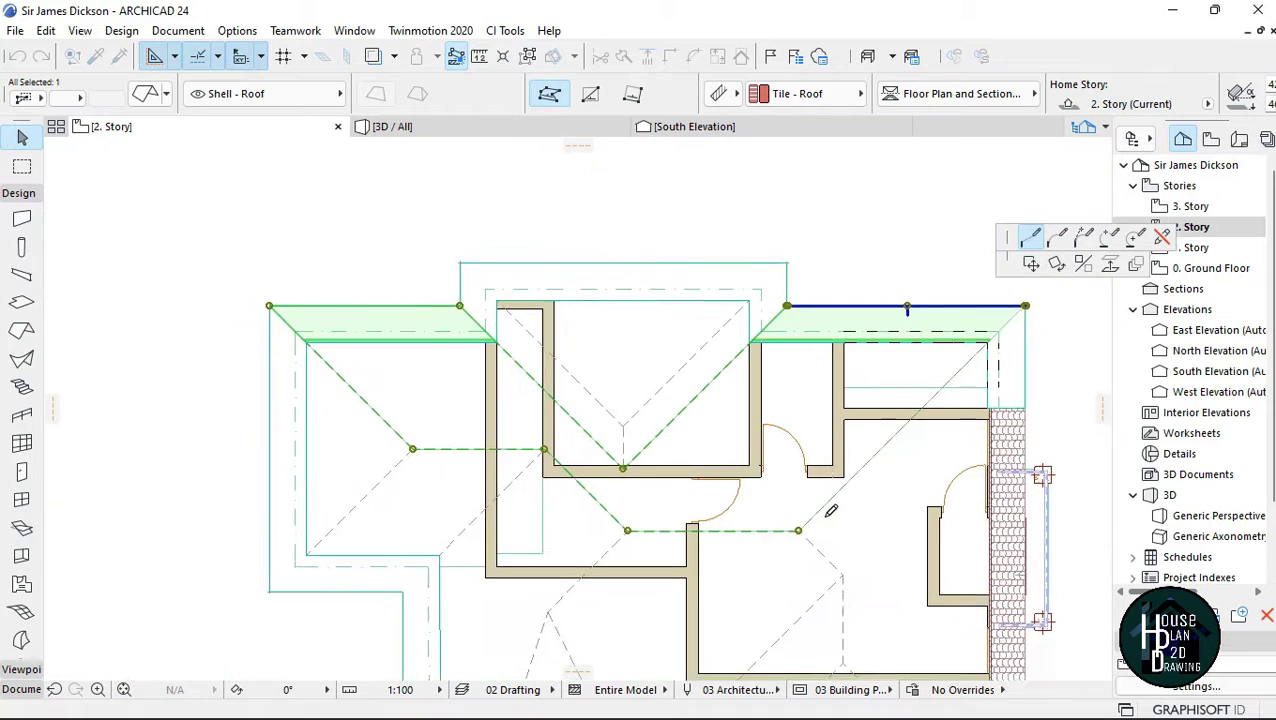
scroll(832, 427, up, 4)
scroll(854, 420, up, 2)
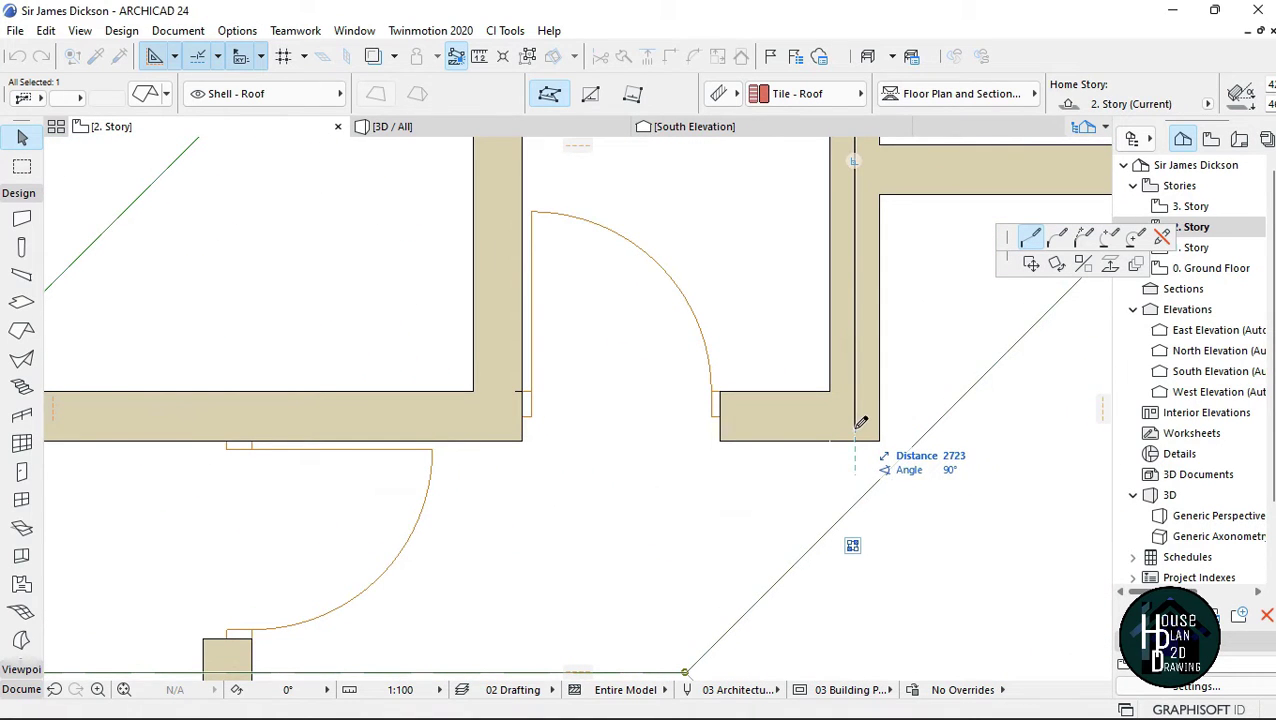
click(502, 420)
scroll(540, 230, down, 3)
scroll(515, 225, up, 3)
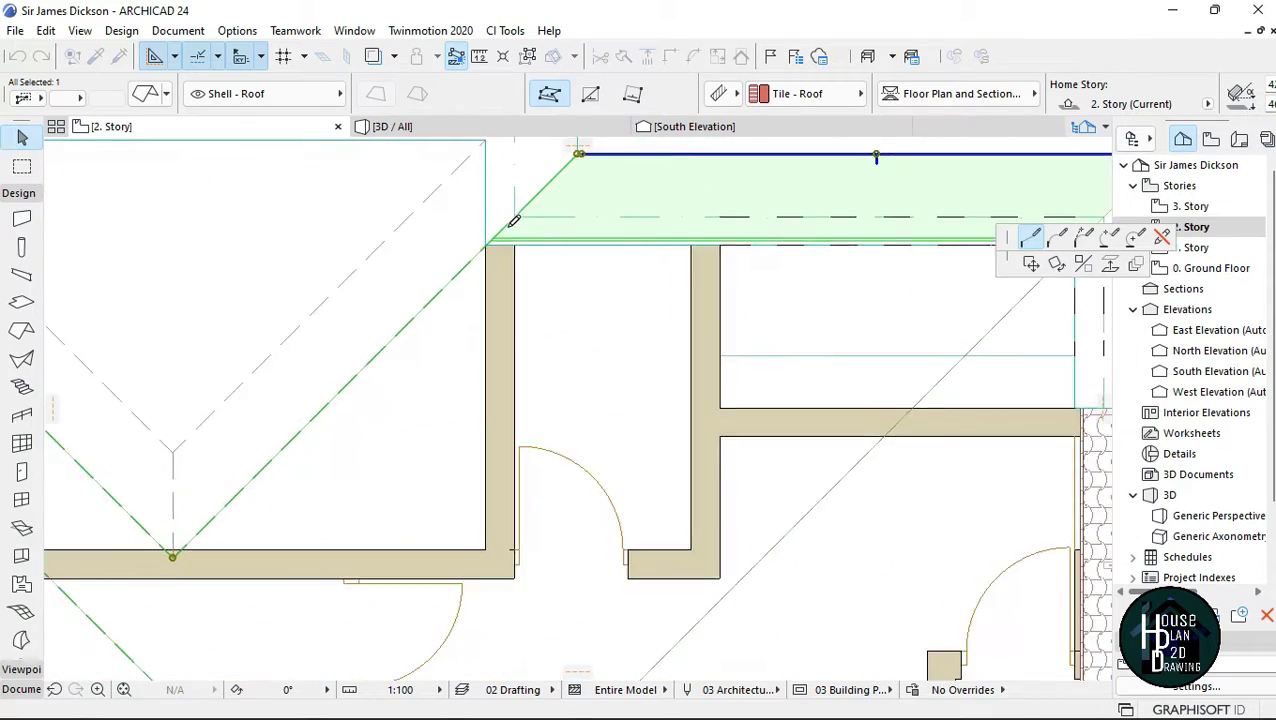
click(502, 240)
scroll(661, 219, down, 3)
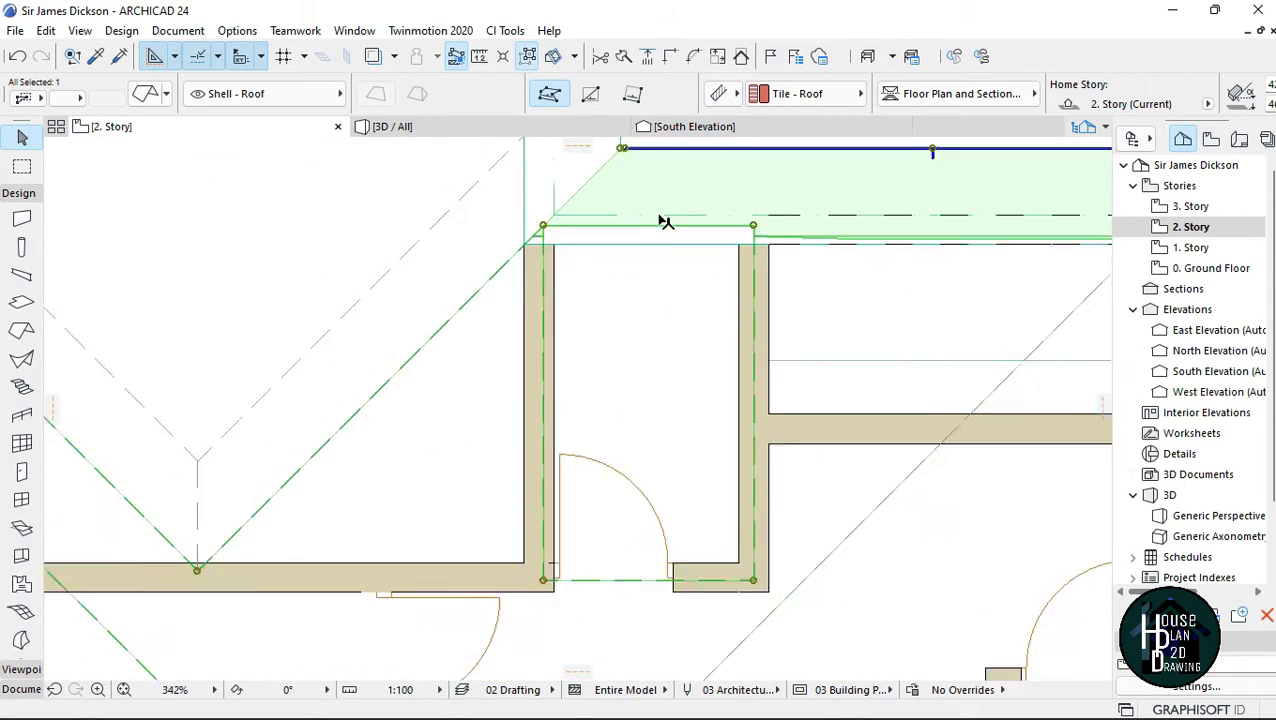
Deselect the roof plane, then check the narrow room's ceiling and the outside of the lower roof in 3D
click(661, 322)
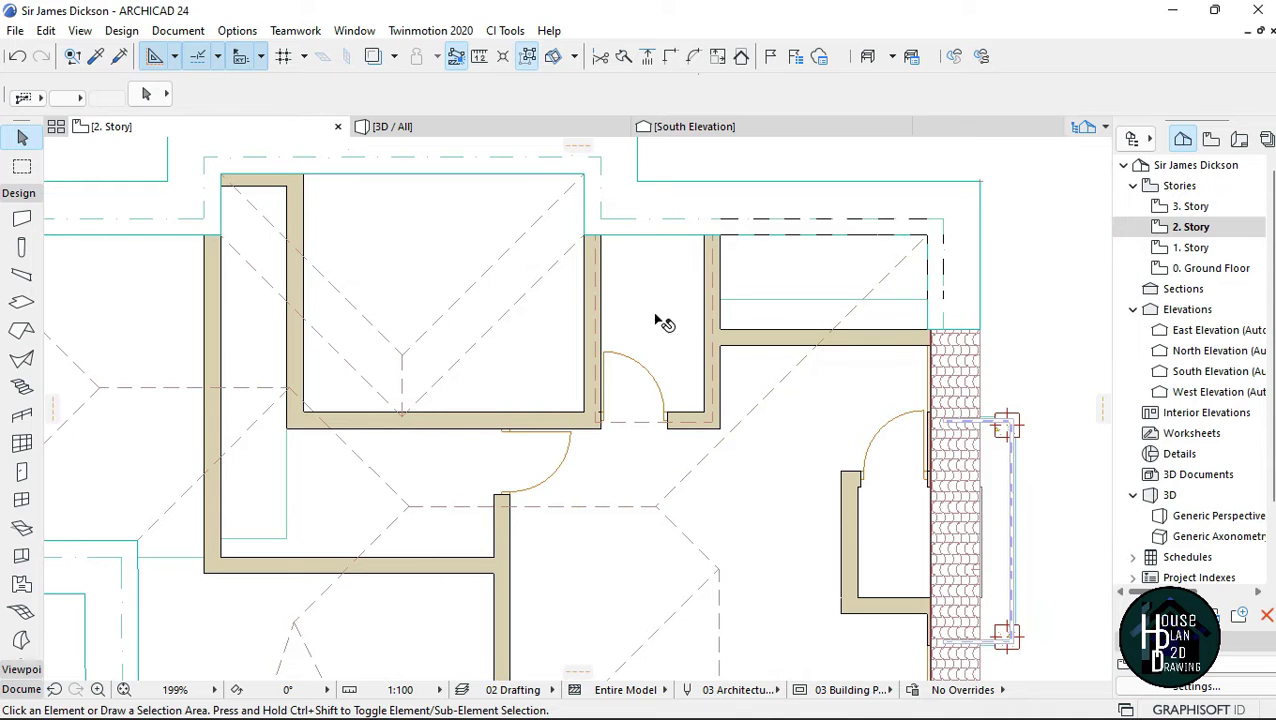
scroll(672, 325, up, 2)
click(443, 128)
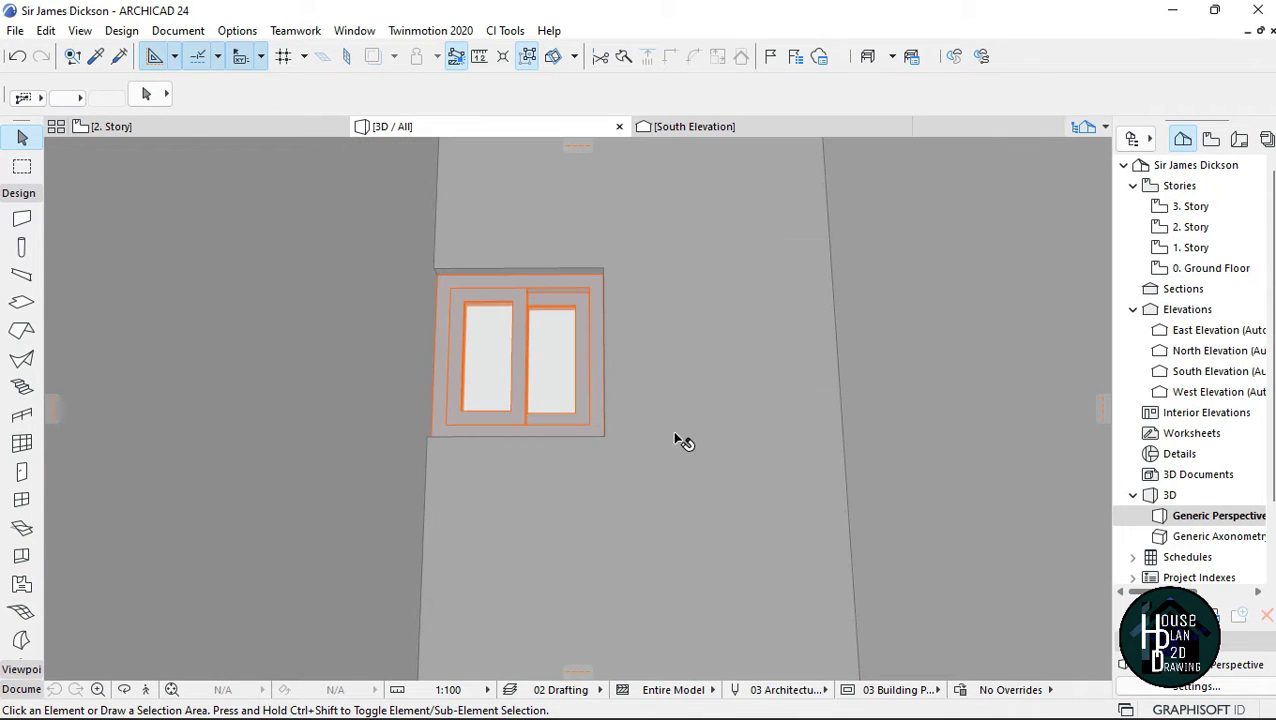
click(148, 690)
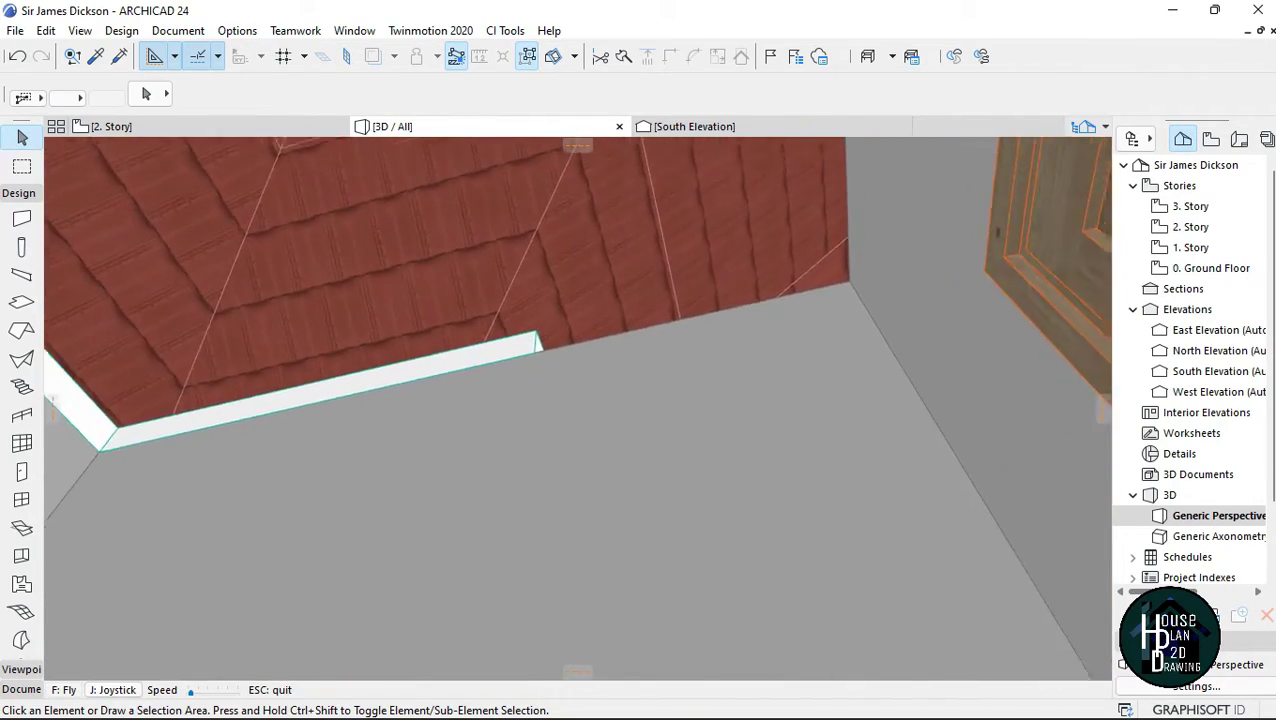
key(Up)
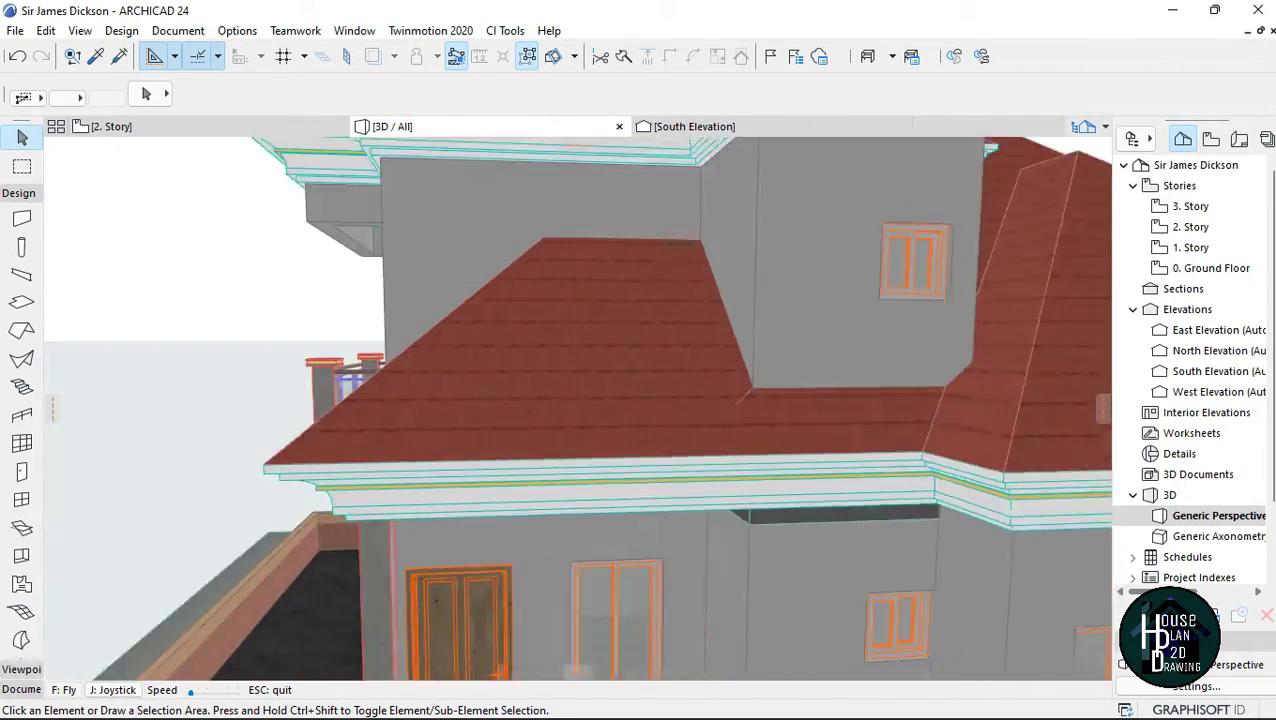
key(Down)
key(Down)
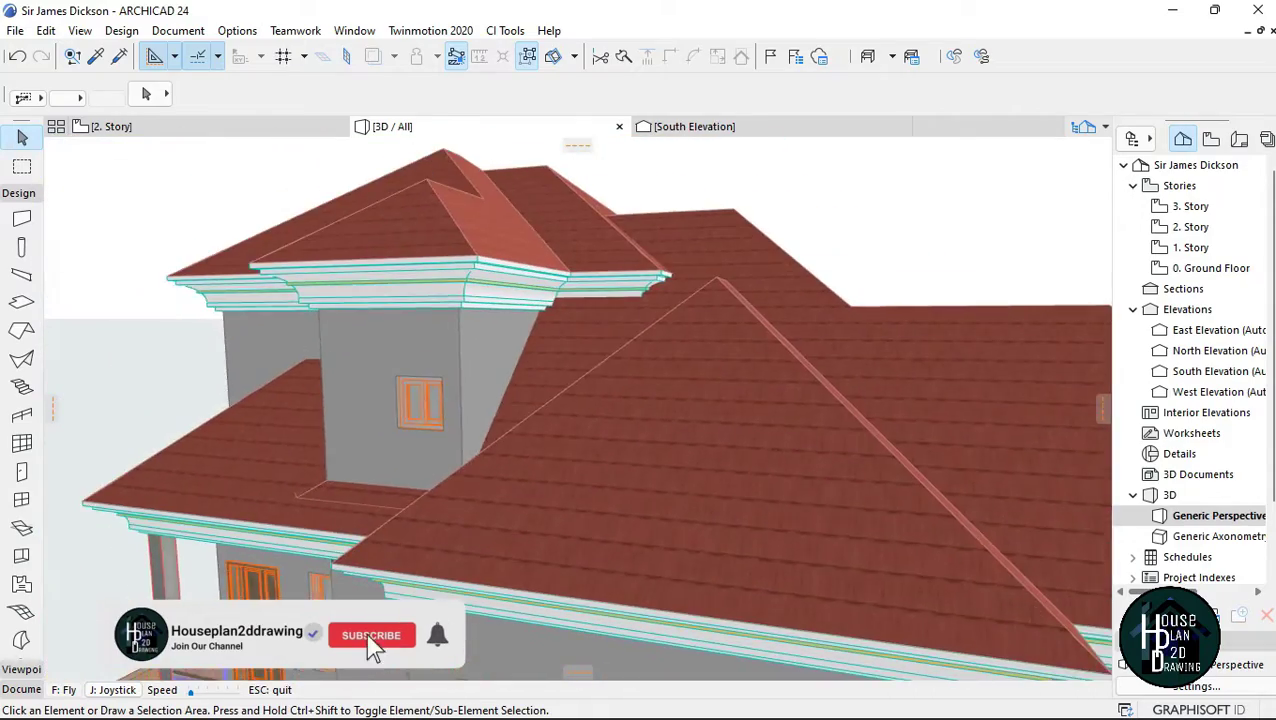
Move around the house in 3D to the balcony side and examine where the lower roof crosses the openings
key(Down)
key(Left)
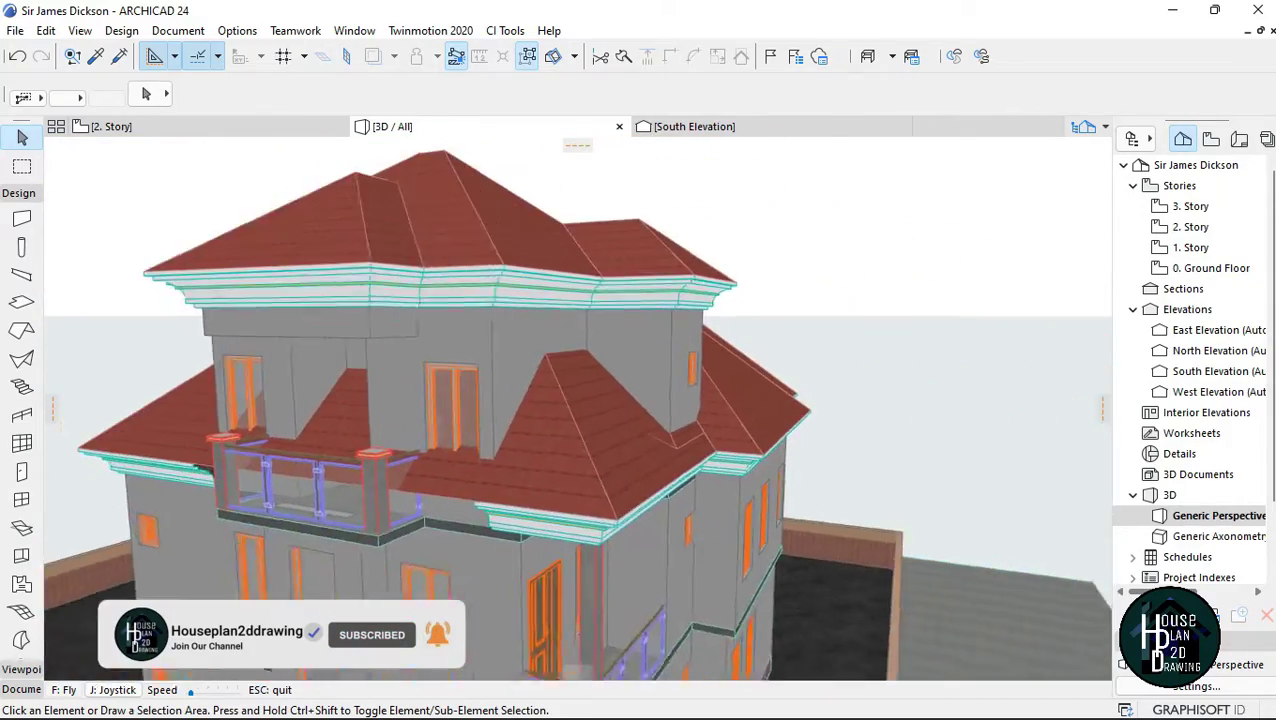
key(Up)
key(Down)
key(Left)
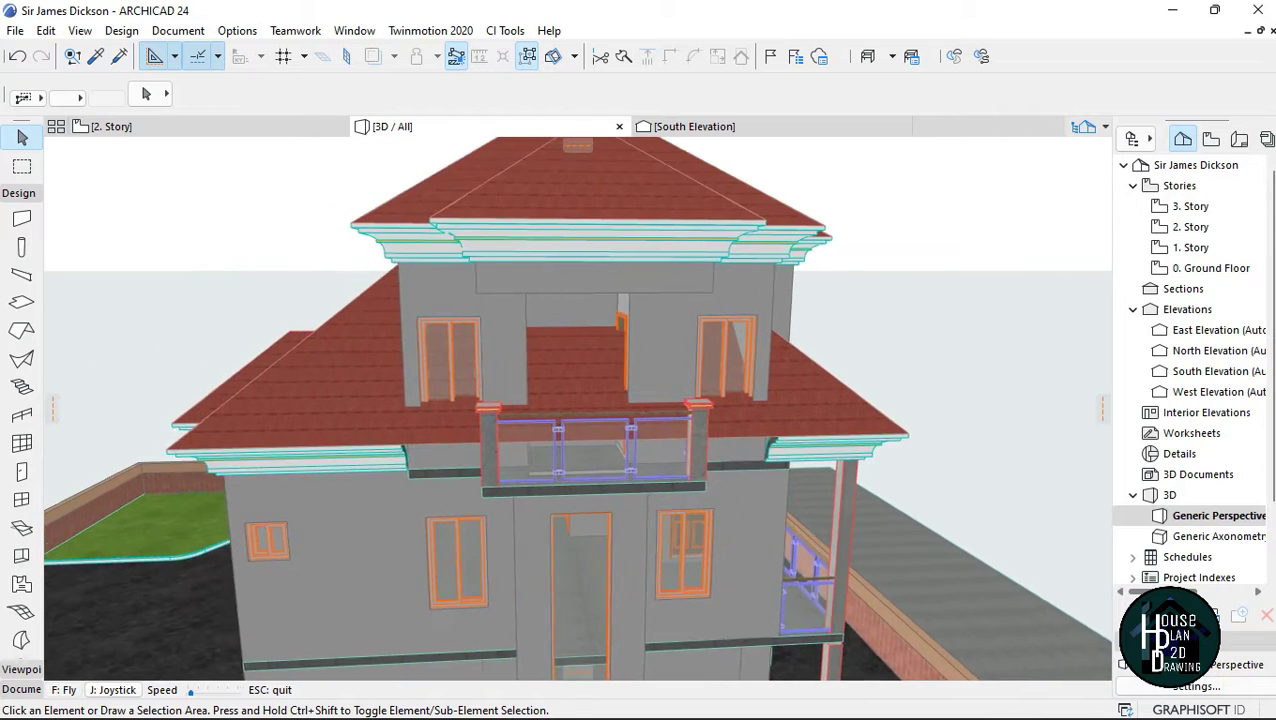
key(Up)
key(Escape)
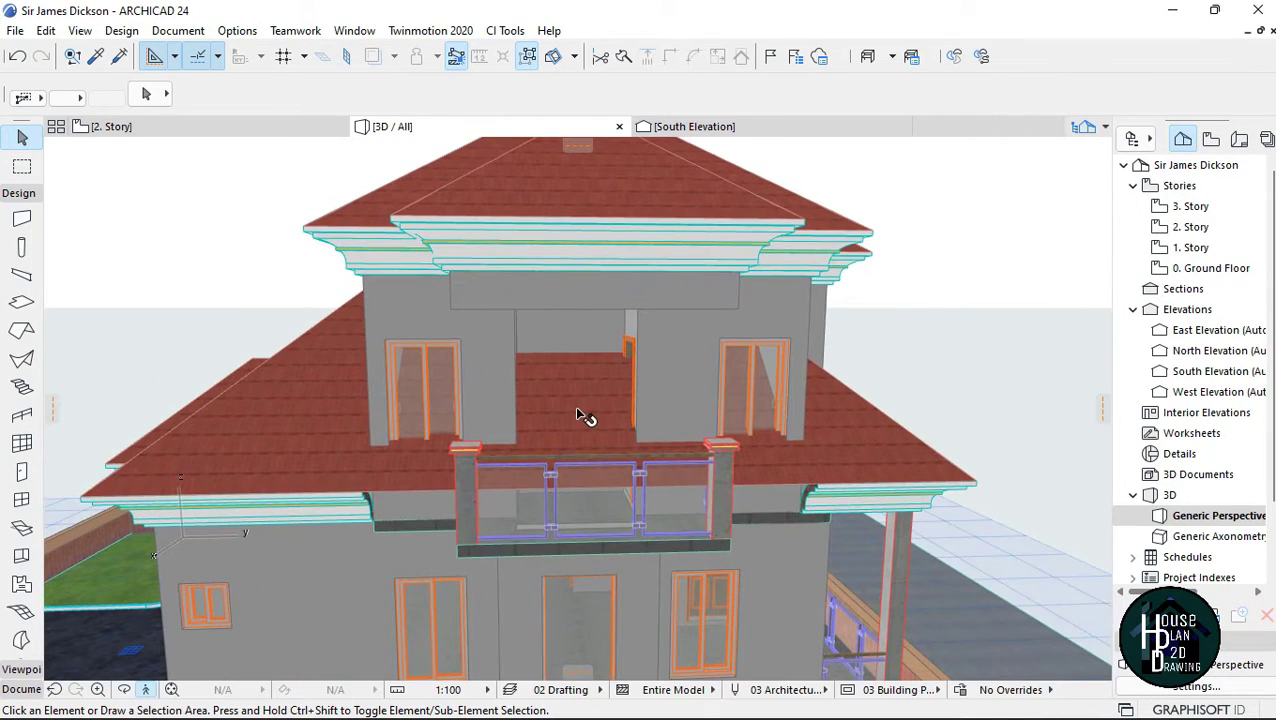
On the 2. Story plan, select the lower roof plane that runs across the balcony side of the large room
click(172, 130)
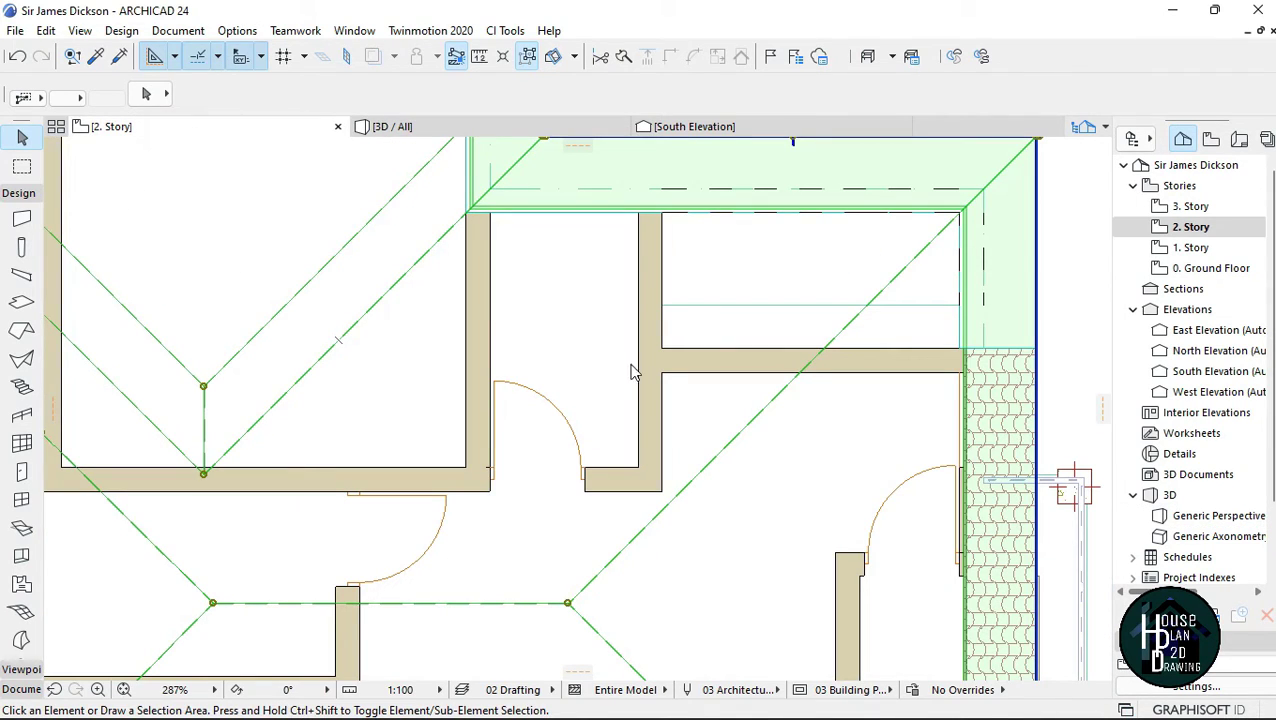
scroll(604, 327, down, 5)
scroll(672, 364, up, 5)
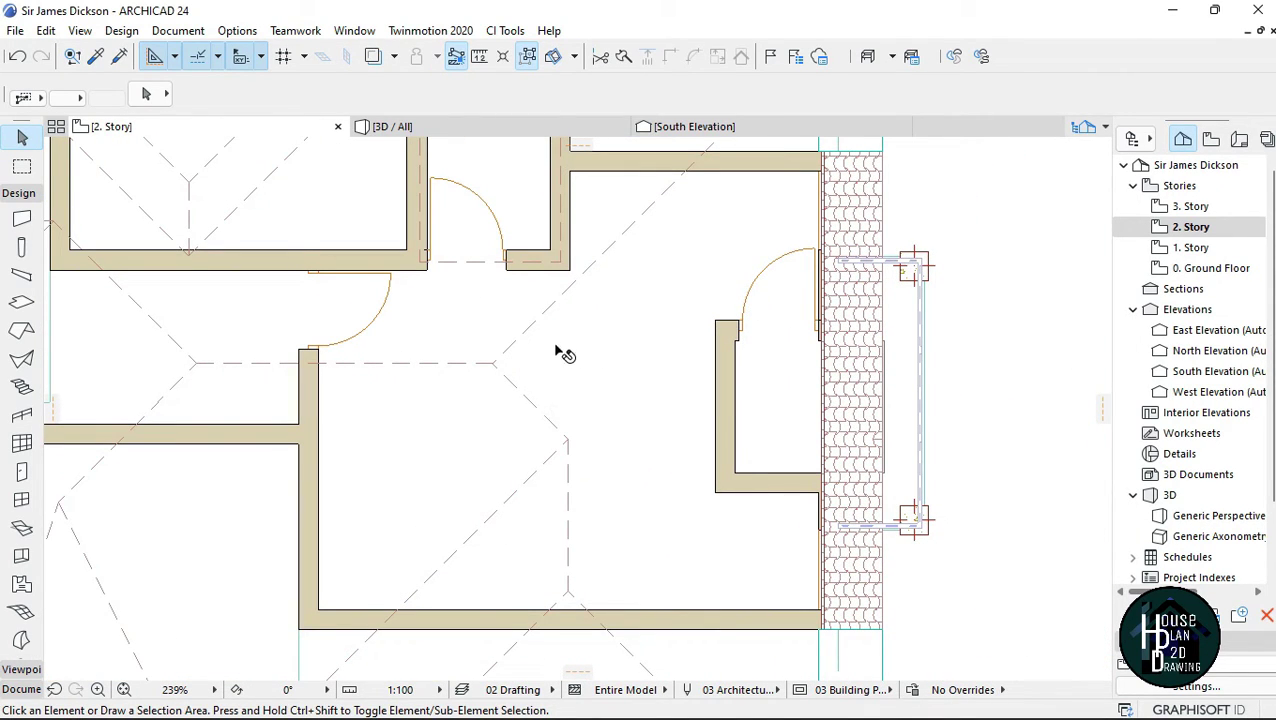
scroll(578, 297, down, 2)
scroll(568, 380, up, 2)
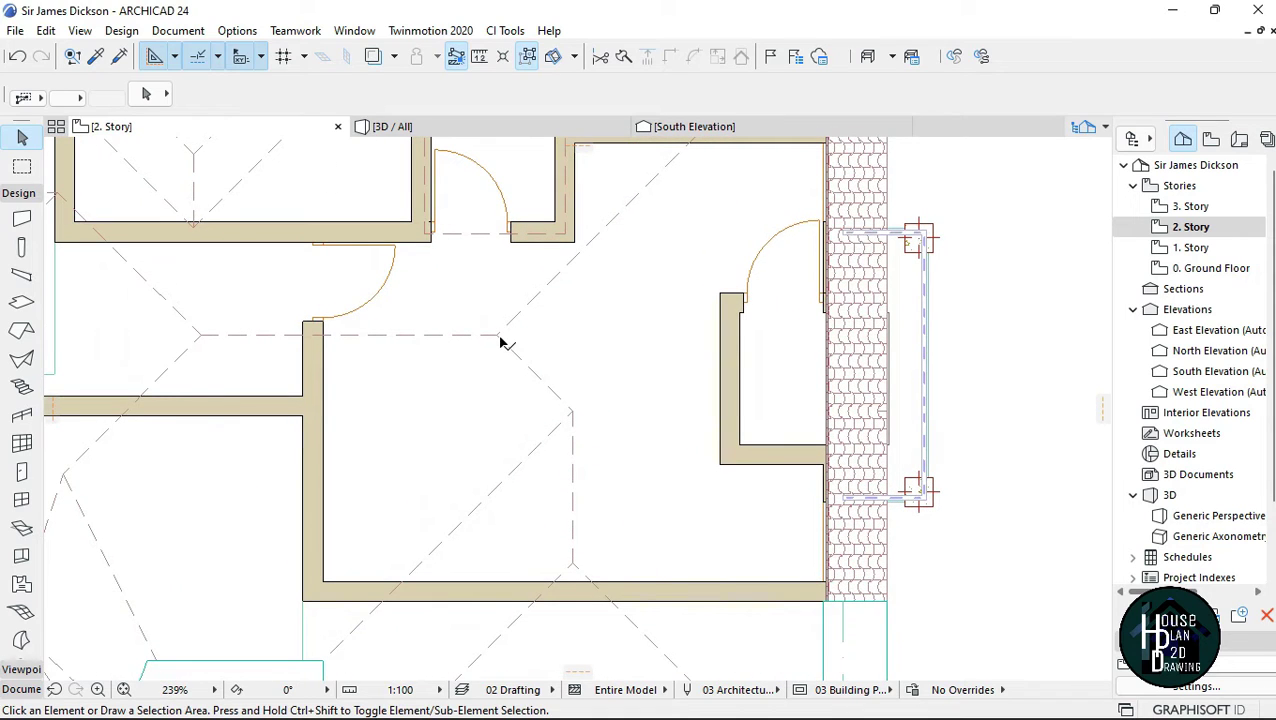
click(505, 343)
scroll(680, 450, down, 1)
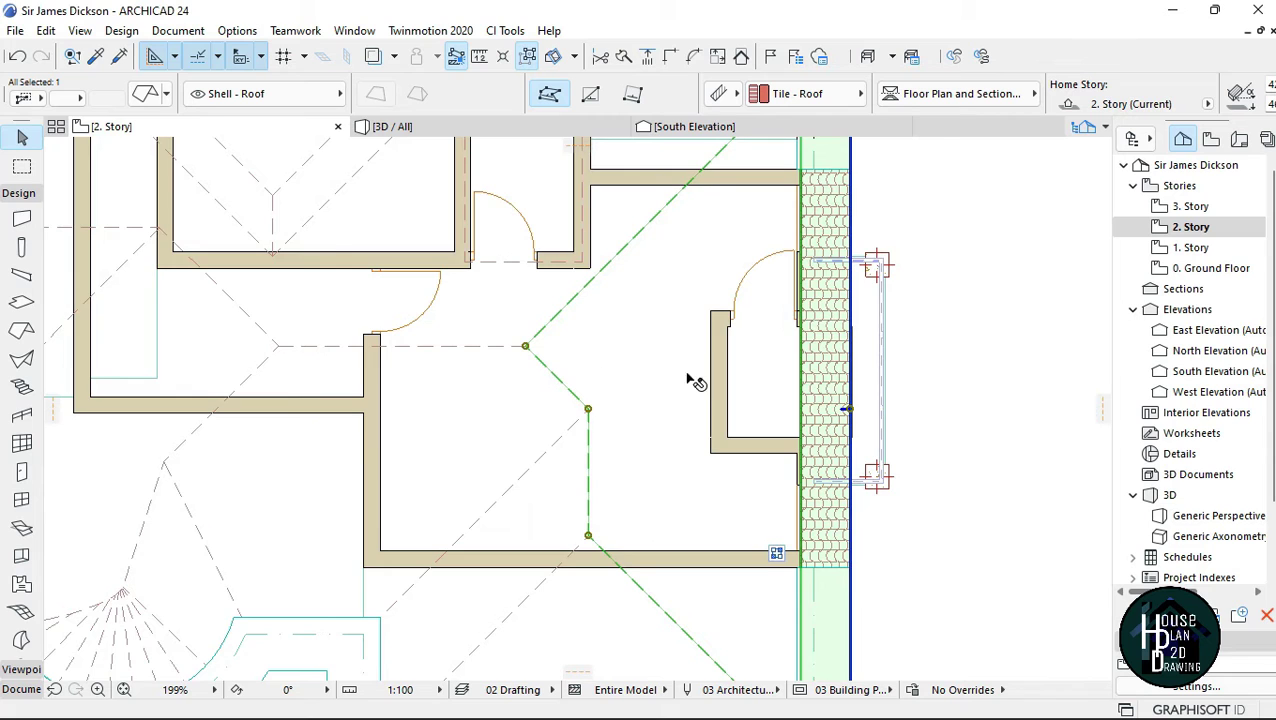
scroll(687, 377, down, 2)
scroll(735, 336, up, 2)
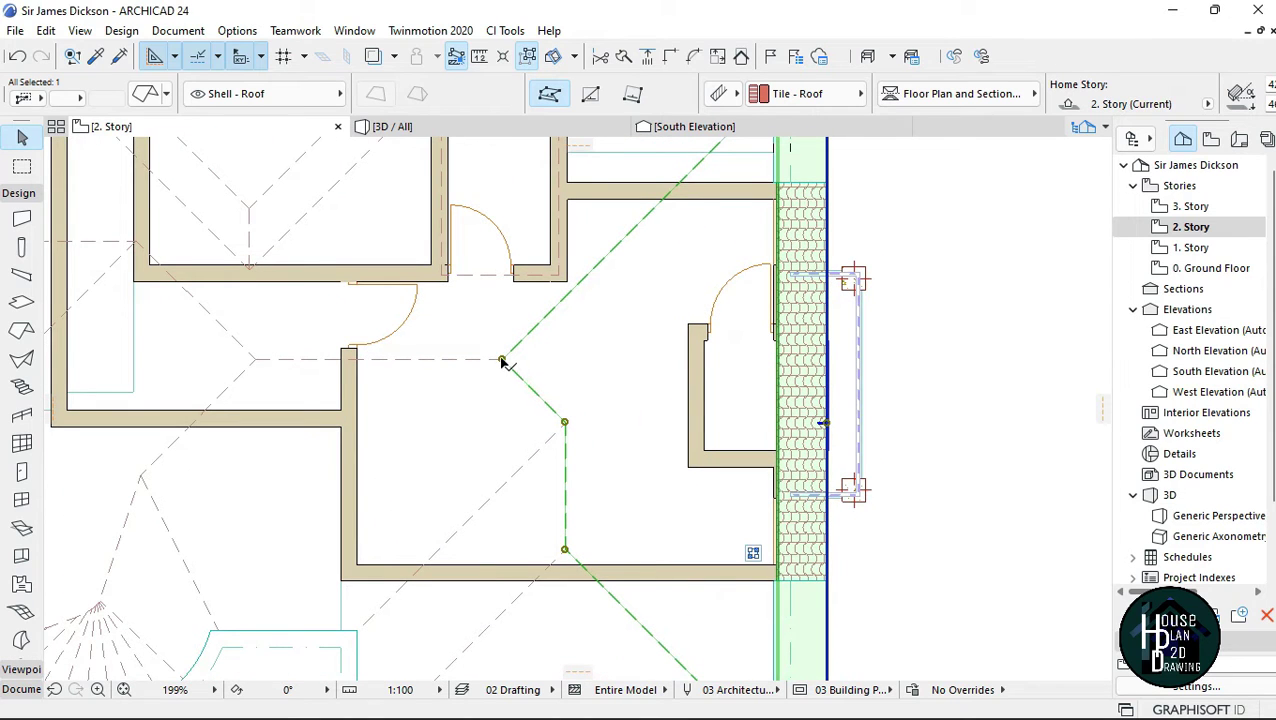
Start a Subtract from Polygon outline on the selected roof plane, from the ridge corner along the hip, through the wall thickness and out to the eave
click(502, 361)
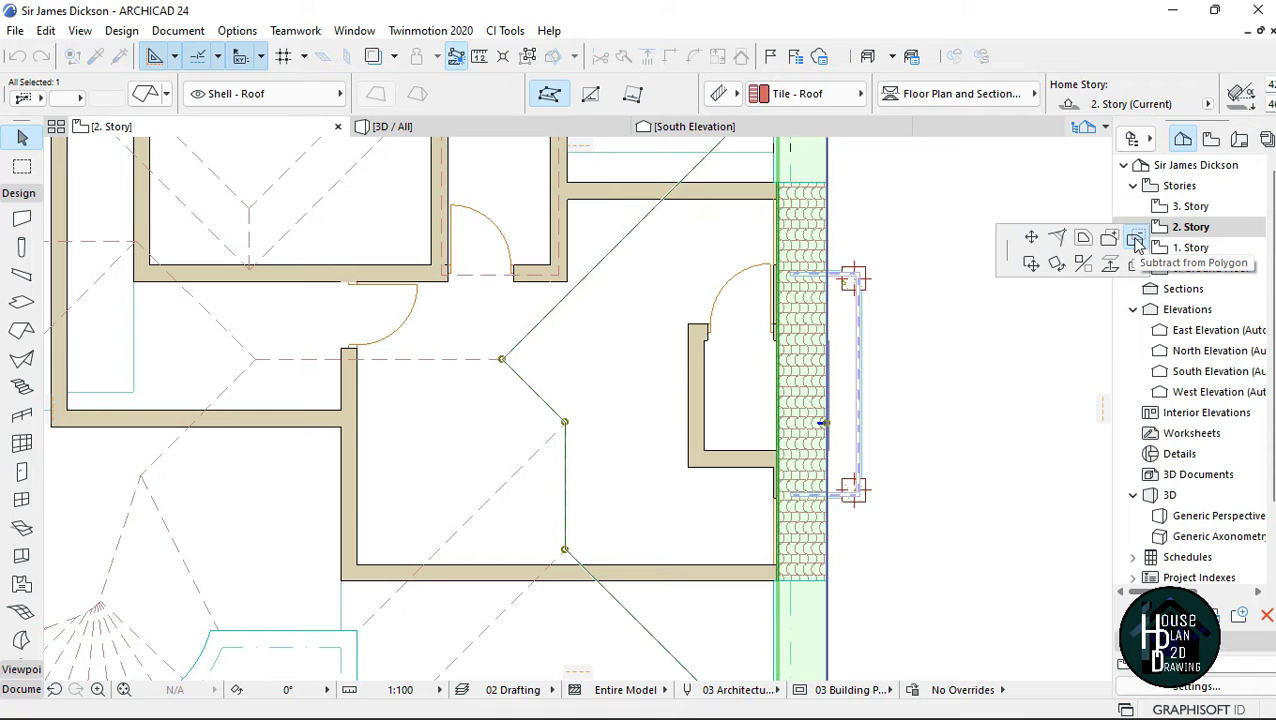
scroll(529, 367, up, 2)
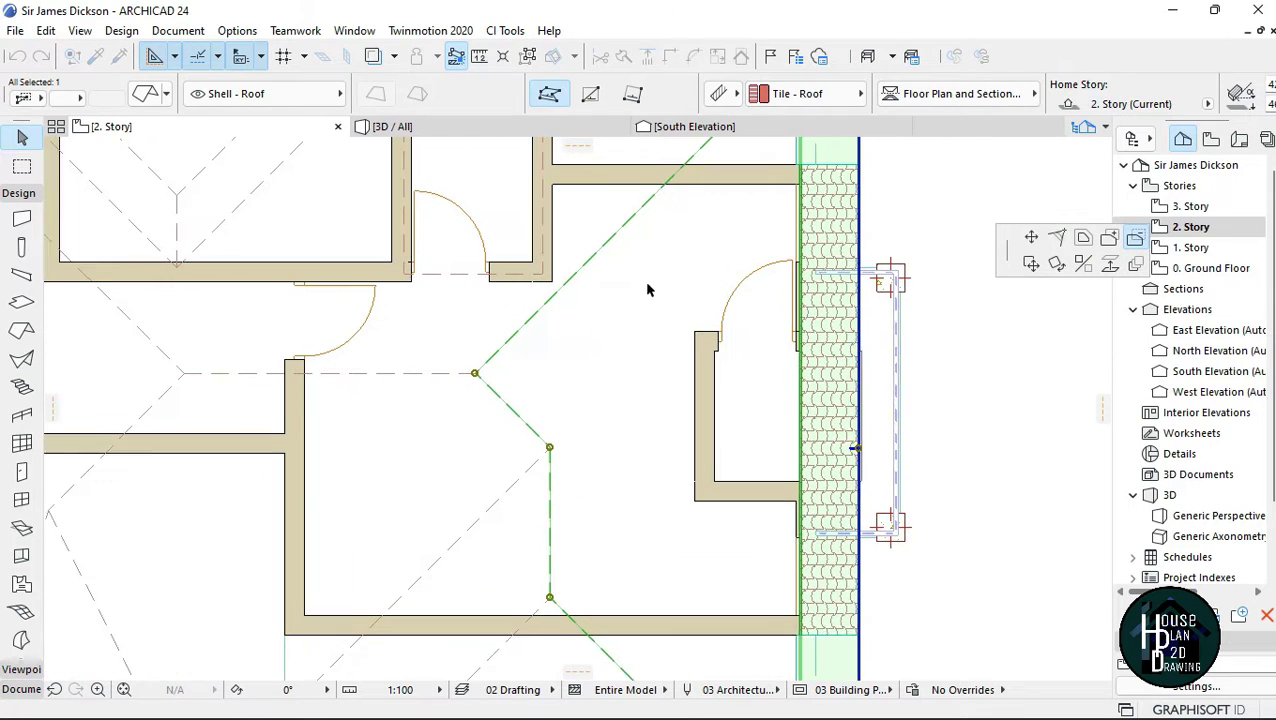
click(472, 376)
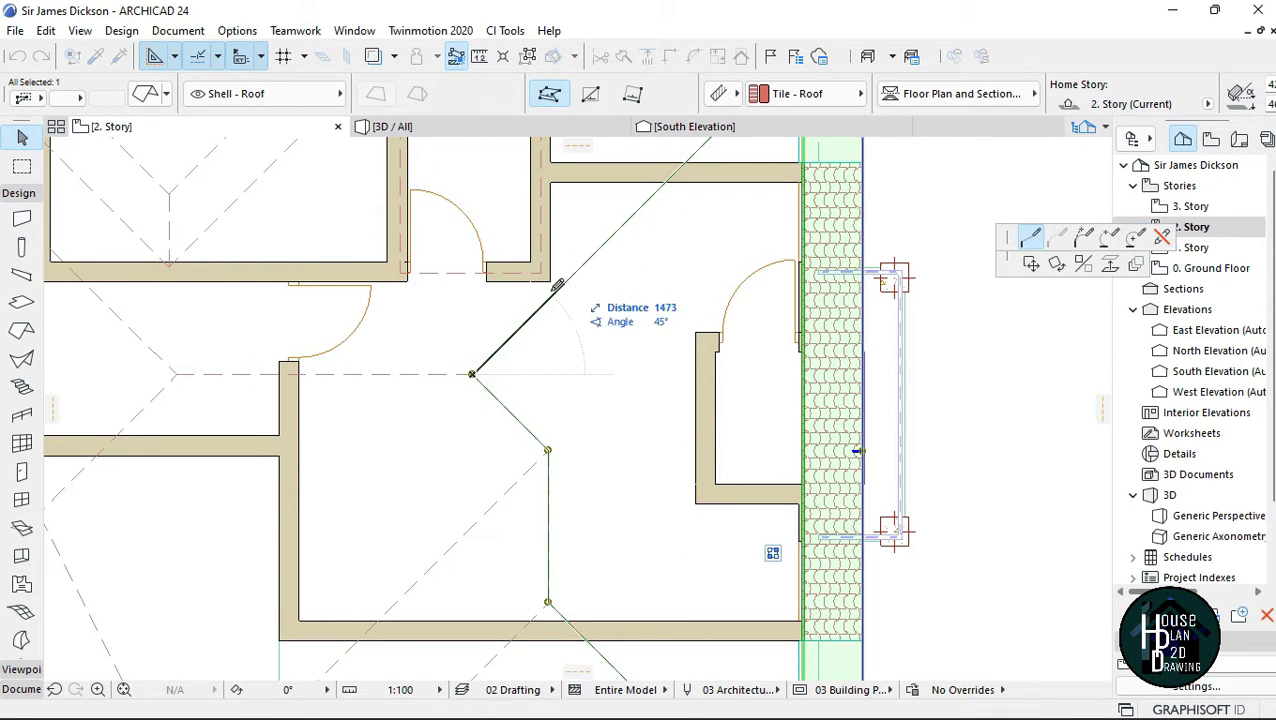
scroll(630, 232, down, 3)
scroll(716, 152, up, 1)
middle_drag(718, 152, 641, 288)
scroll(637, 296, down, 2)
scroll(635, 300, up, 3)
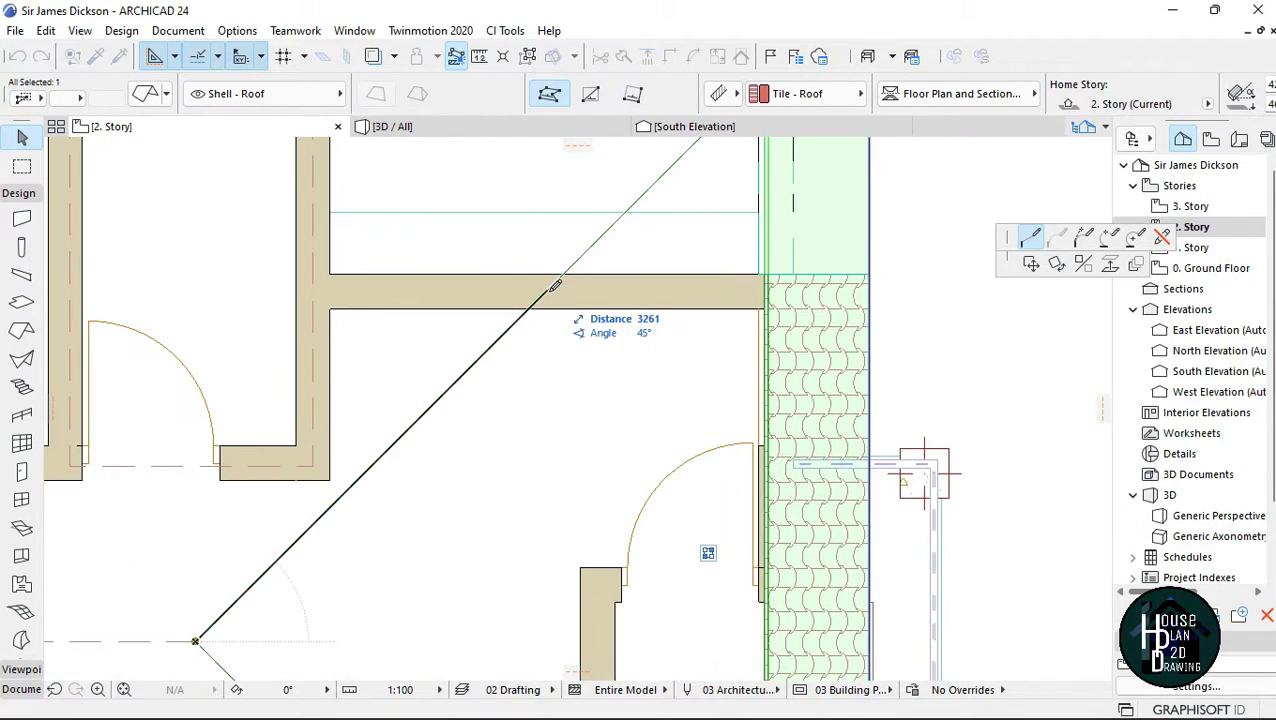
scroll(760, 300, up, 5)
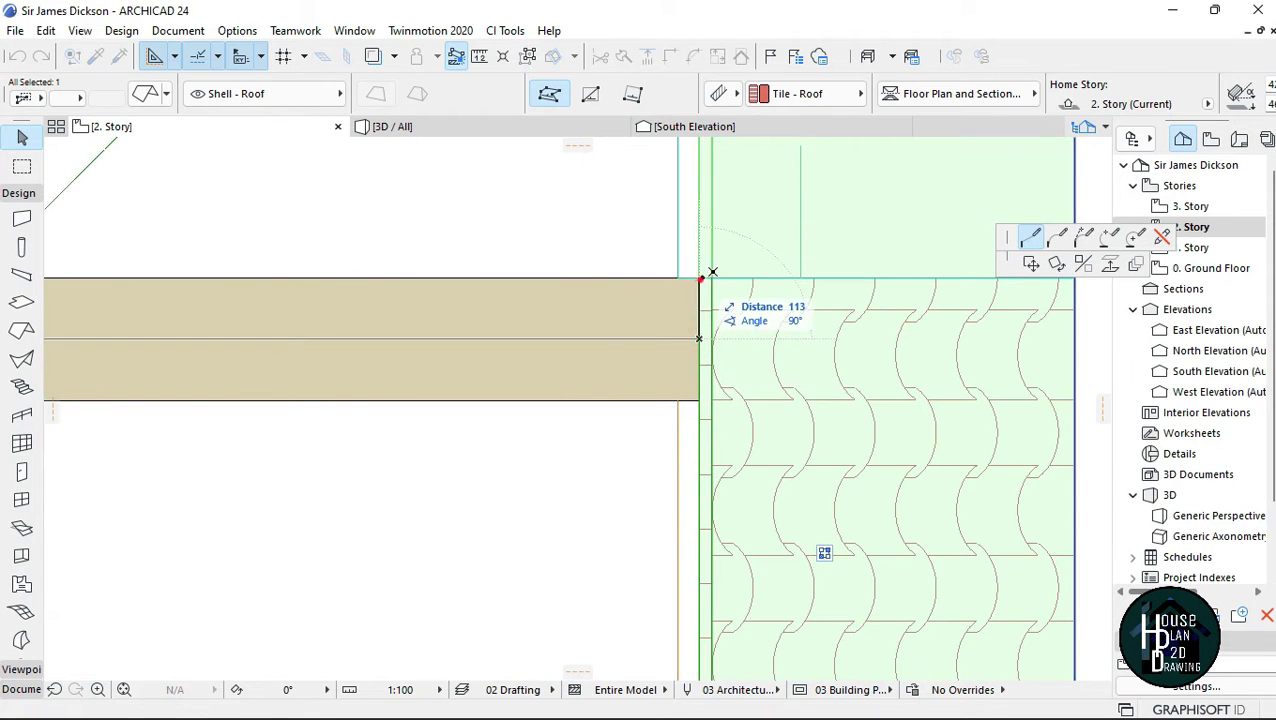
click(701, 279)
scroll(608, 334, down, 2)
scroll(842, 330, up, 2)
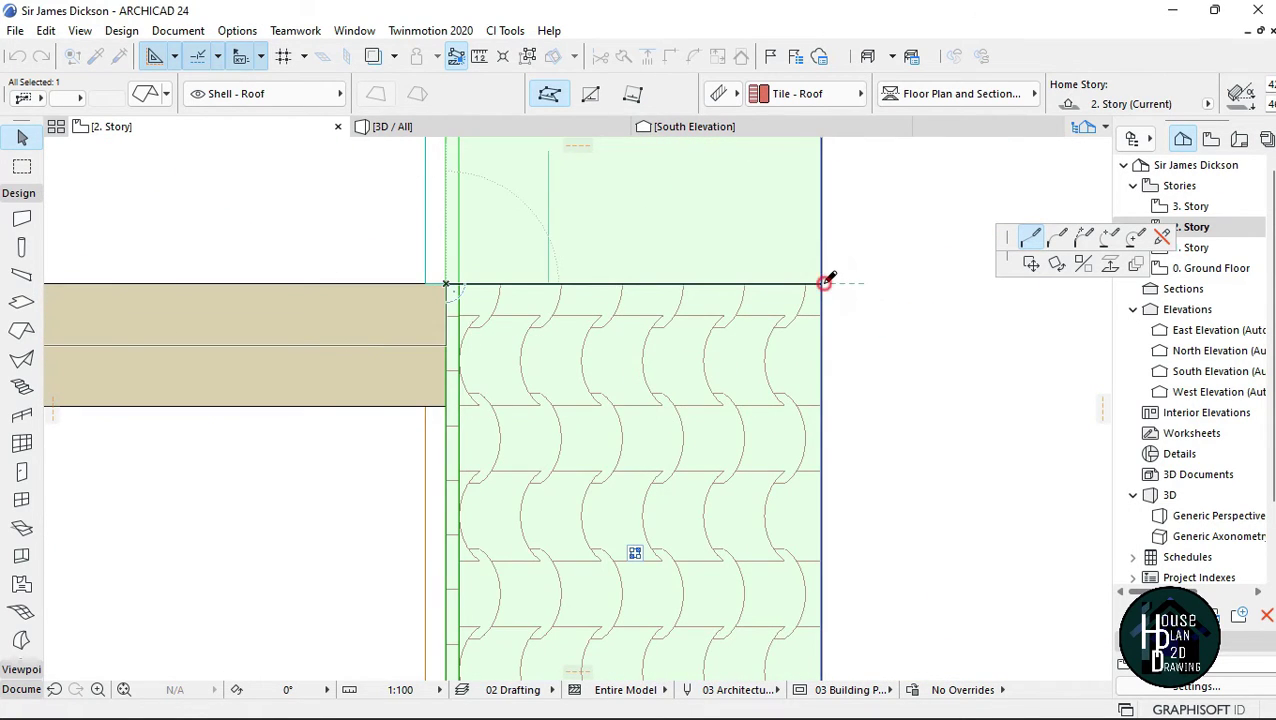
Complete the subtraction outline along the eave, back through the opposite wall's thickness and up the roof plane's inner vertices to the starting corner
scroll(828, 278, down, 4)
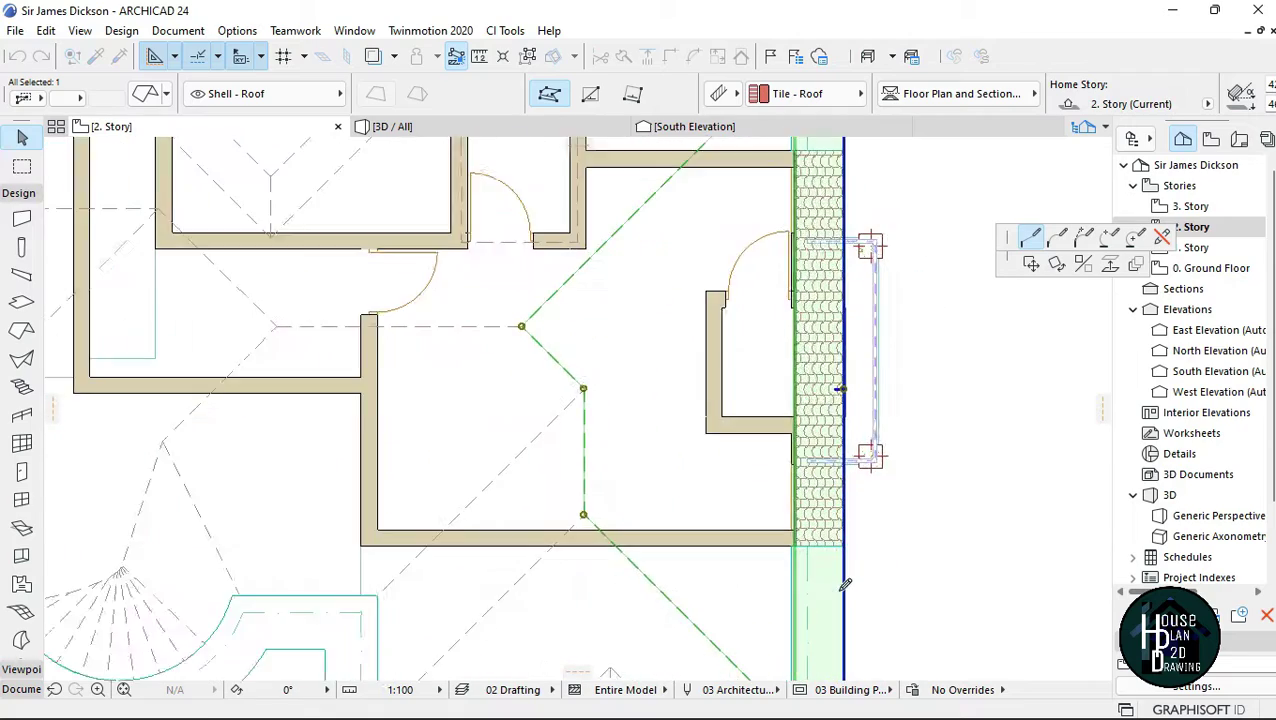
scroll(845, 585, up, 5)
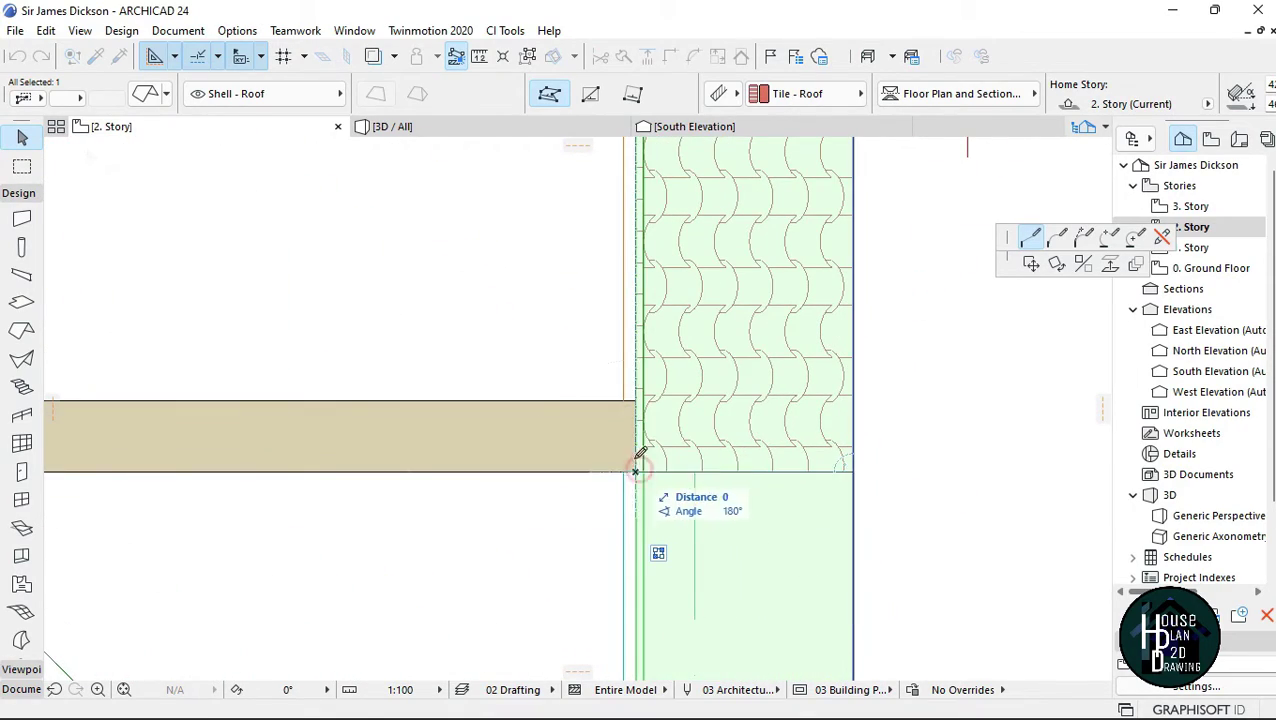
scroll(643, 432, down, 3)
scroll(655, 370, up, 1)
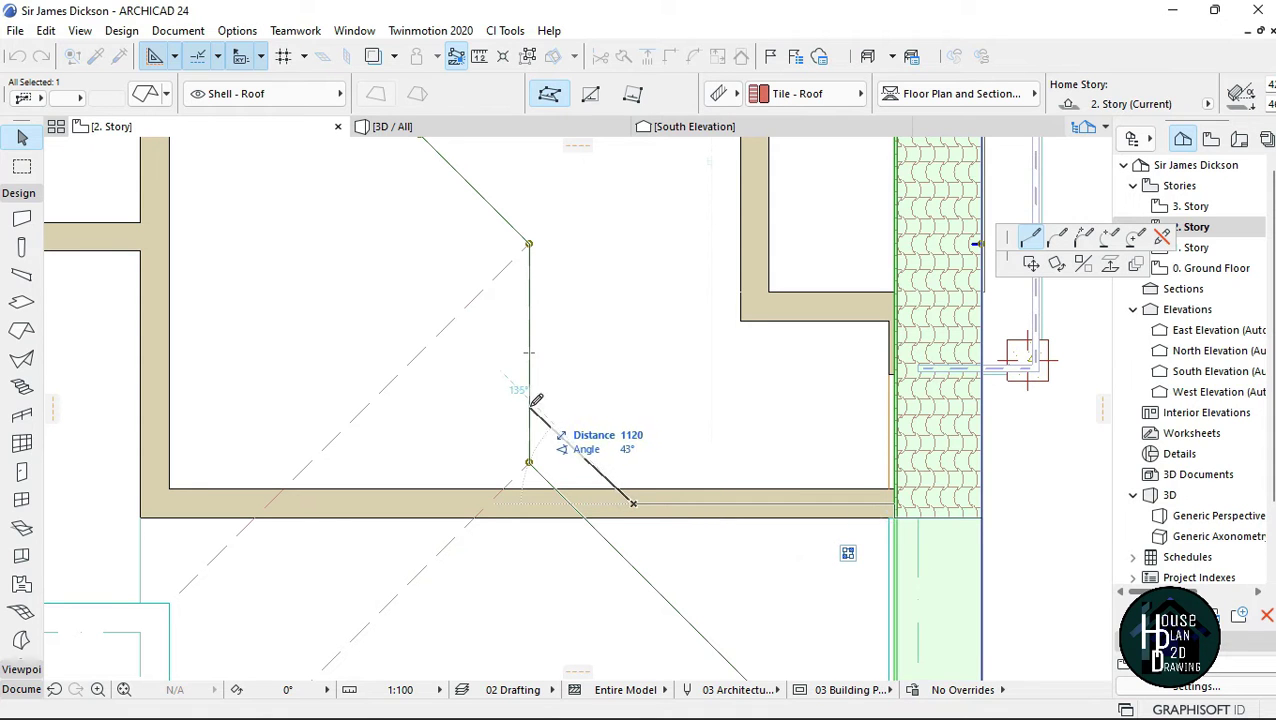
click(529, 245)
scroll(531, 250, down, 3)
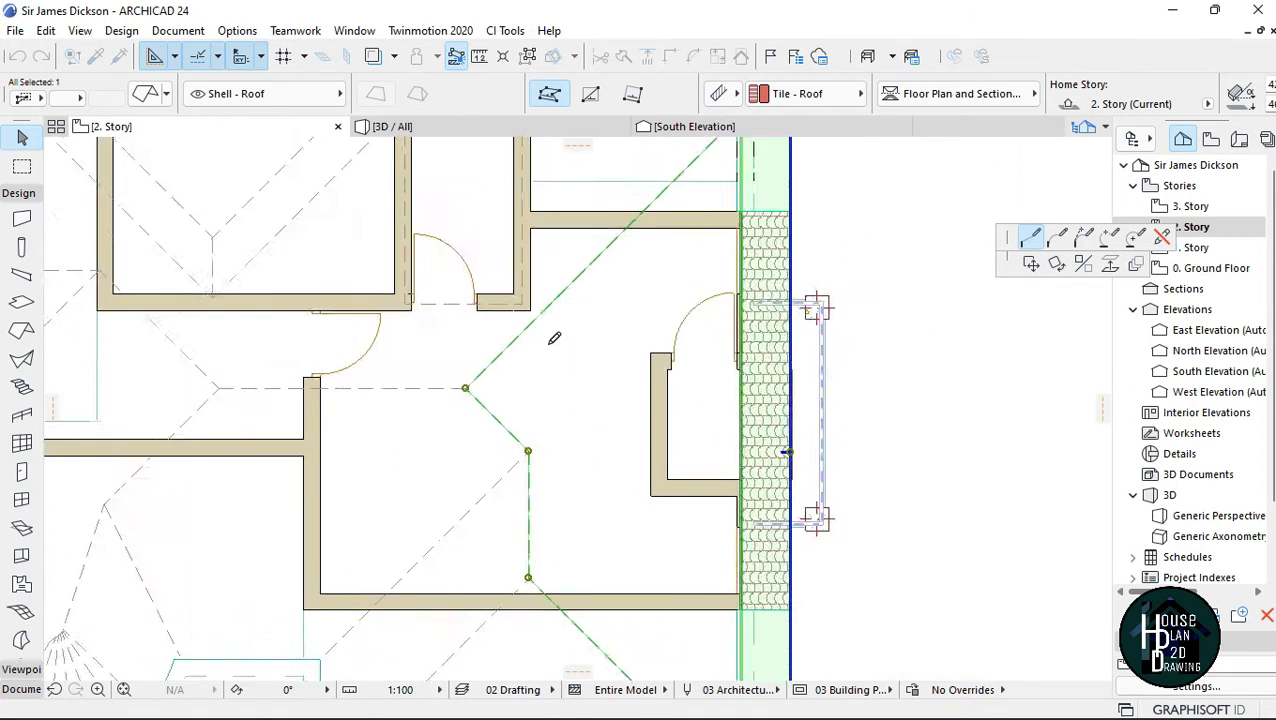
scroll(550, 340, up, 2)
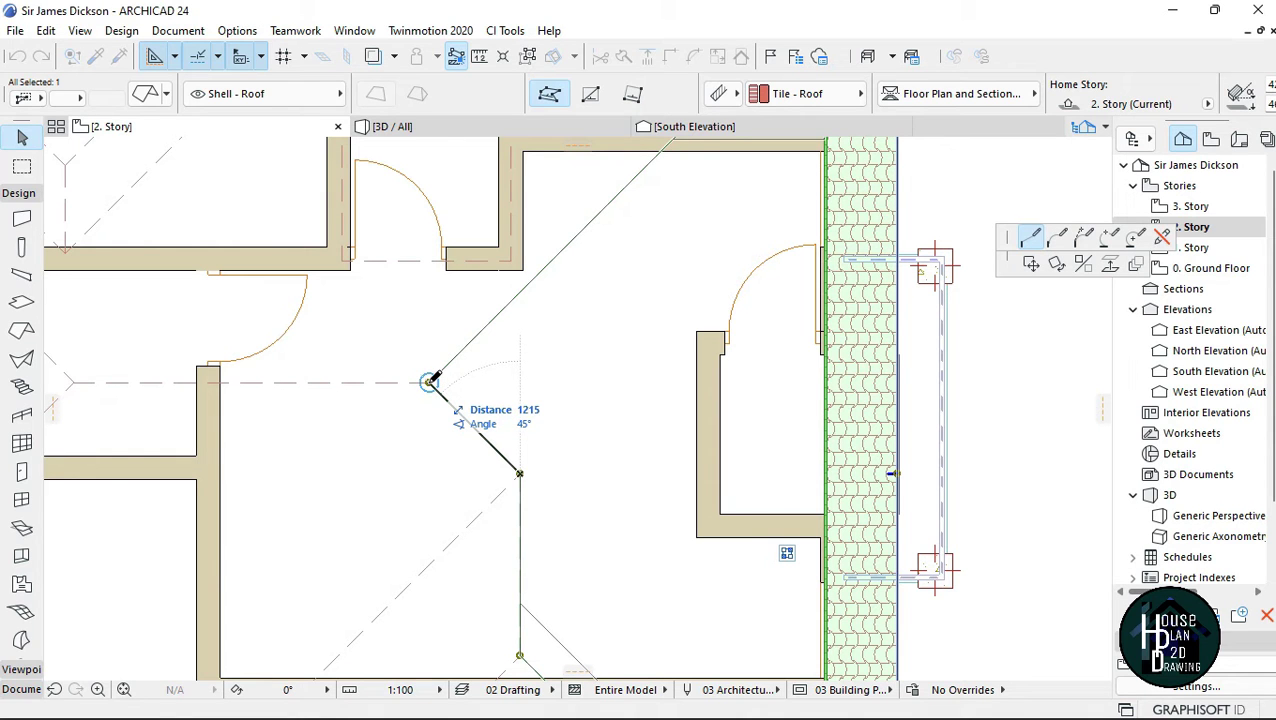
click(428, 381)
scroll(700, 370, down, 3)
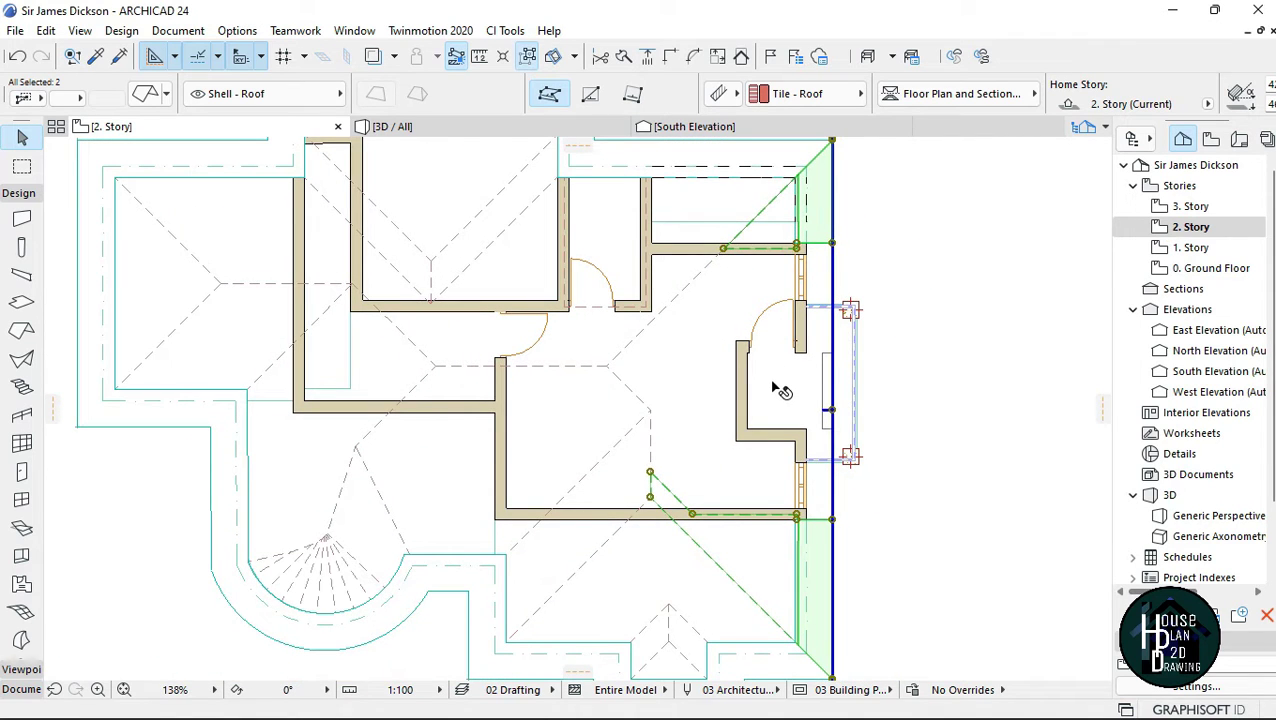
Walk through the balcony room in 3D and identify the roof plane still hanging inside beside the narrow room's wall
key(Escape)
click(411, 128)
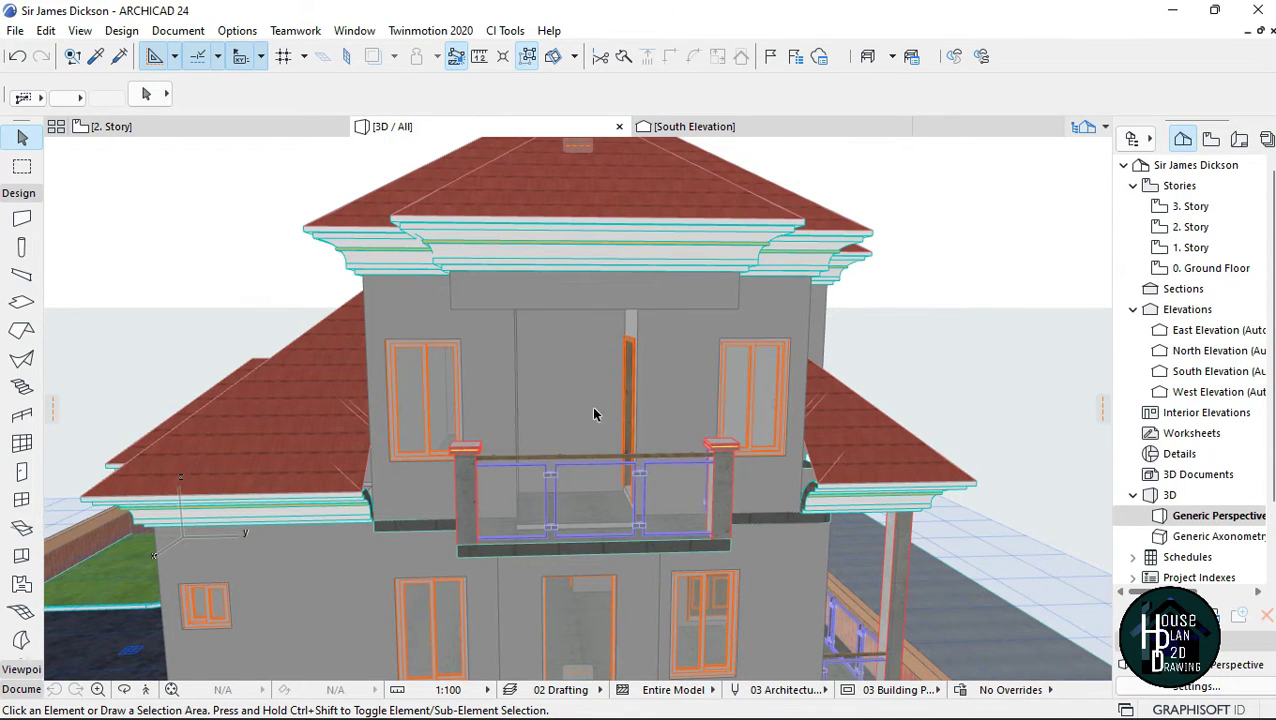
click(148, 689)
key(Up)
key(Down)
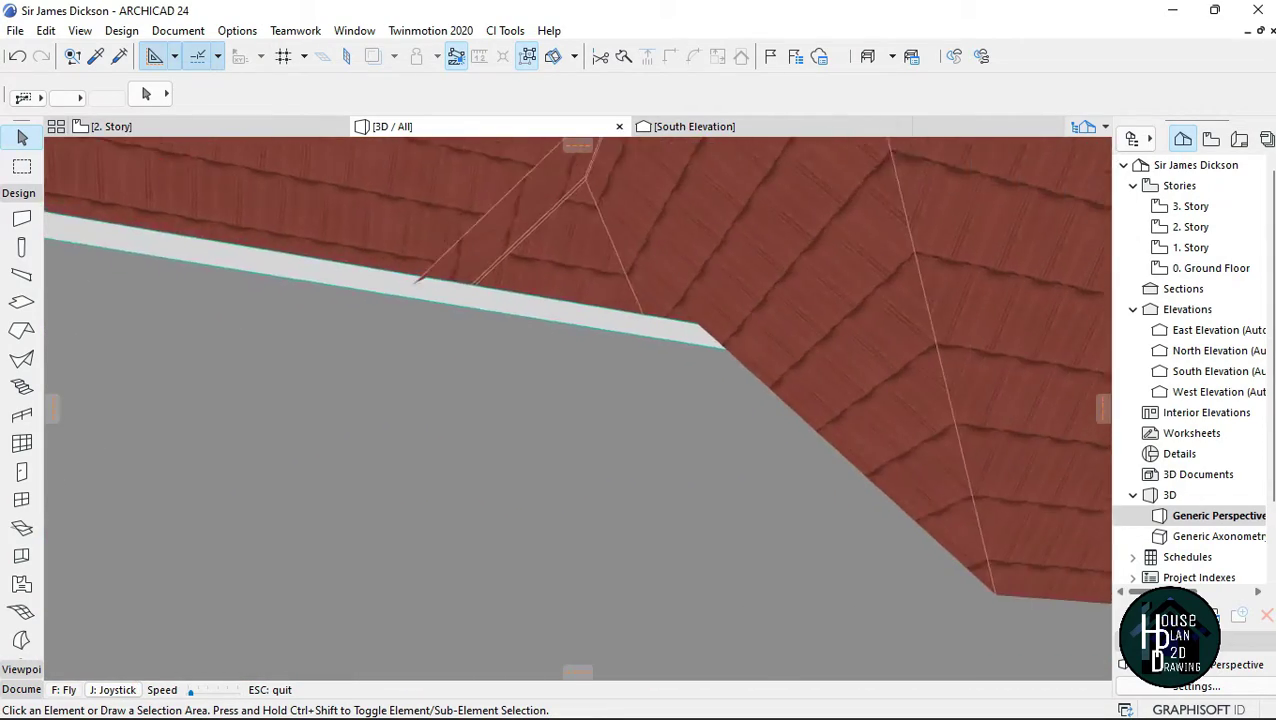
key(Down)
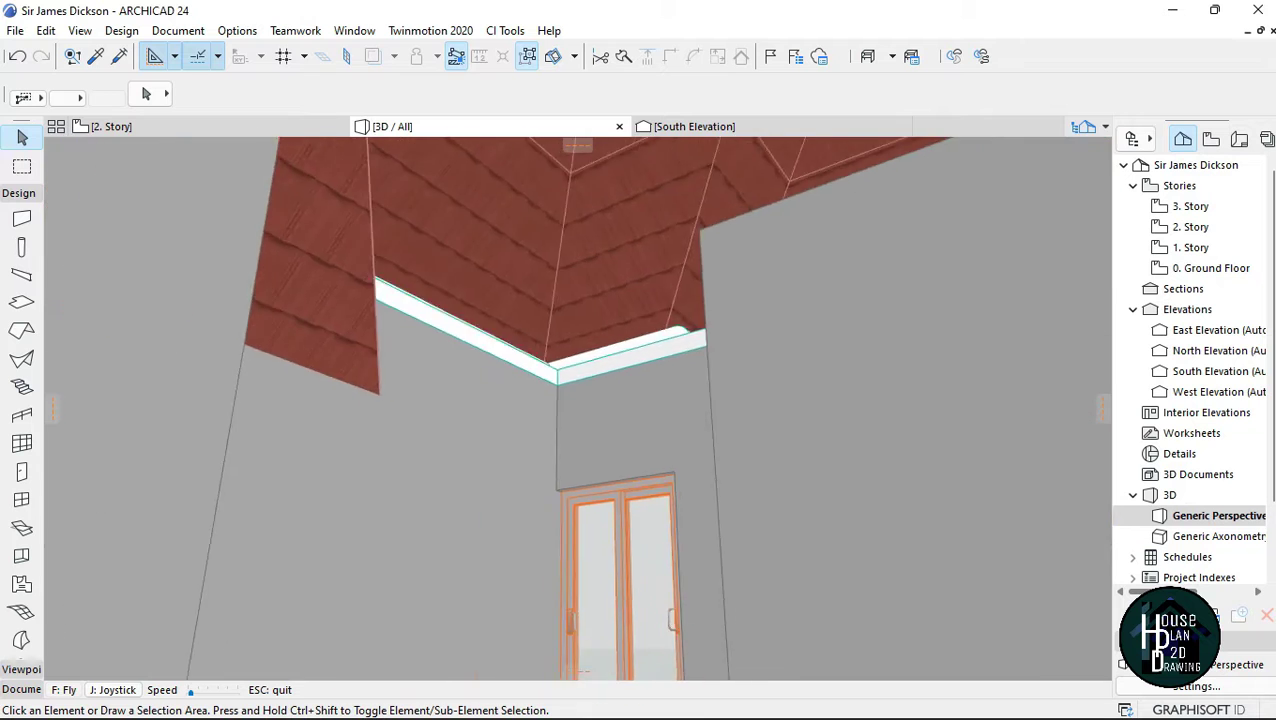
key(Down)
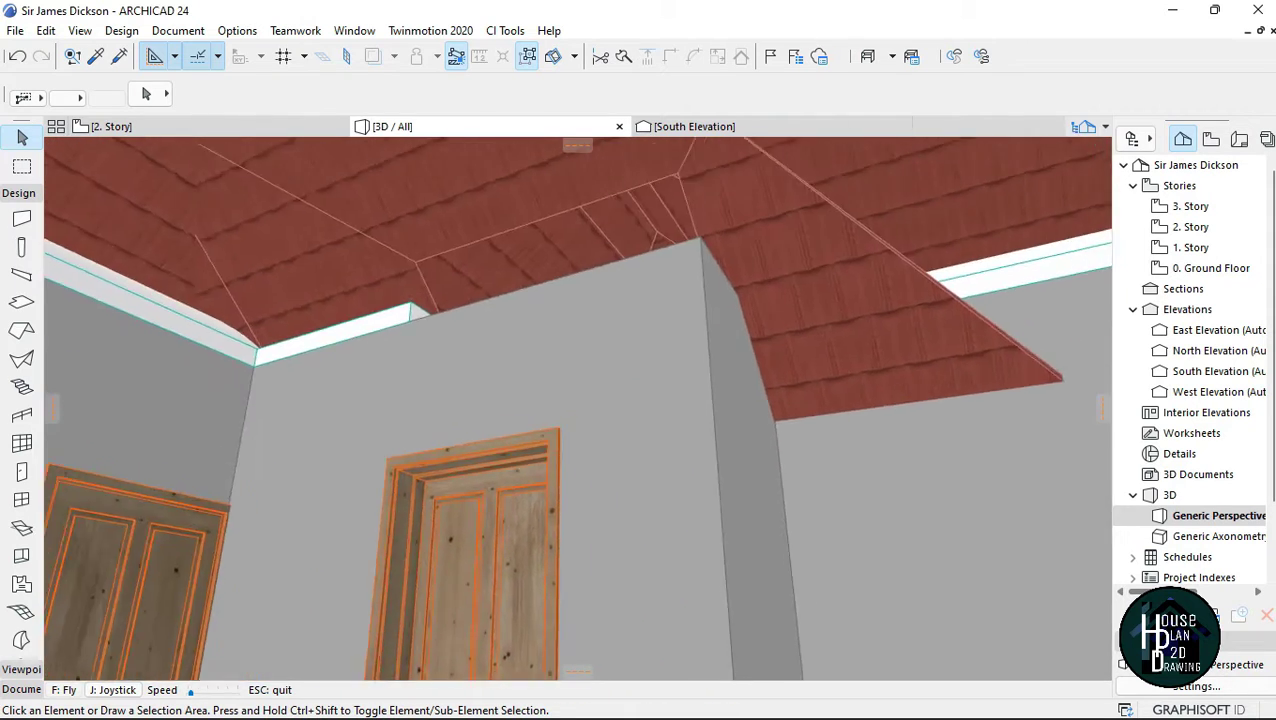
key(Escape)
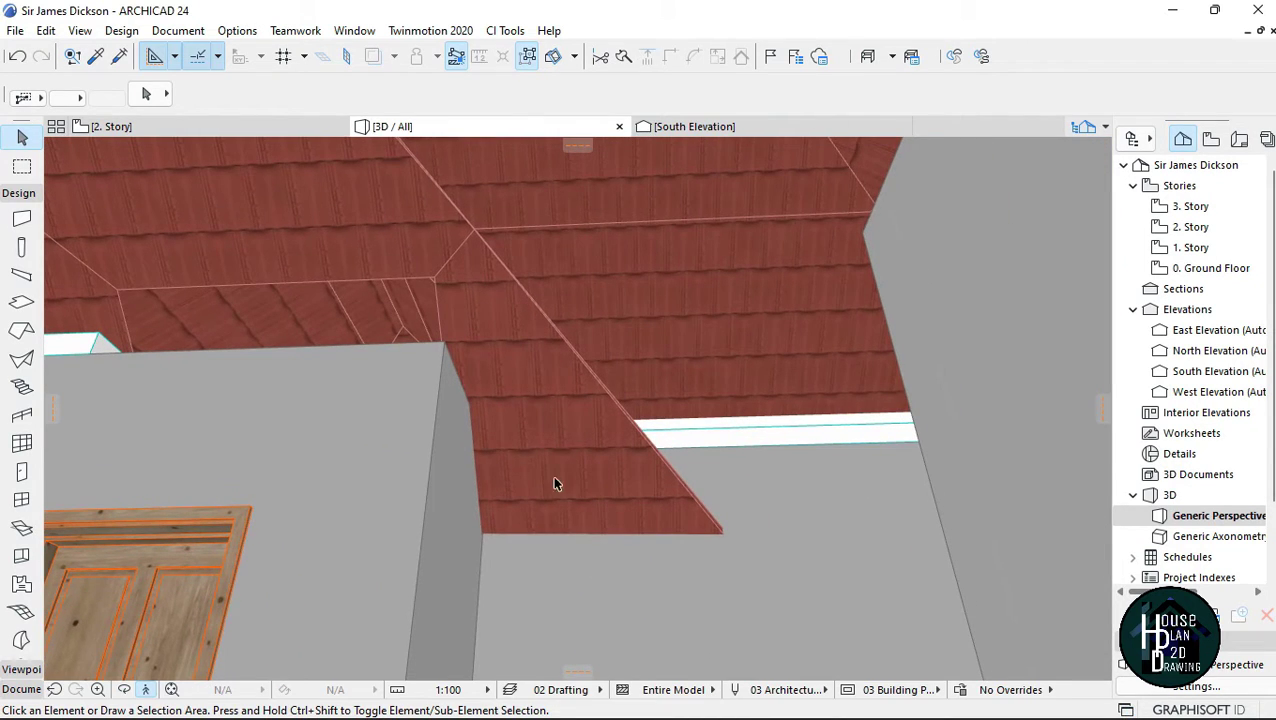
click(547, 450)
key(Delete)
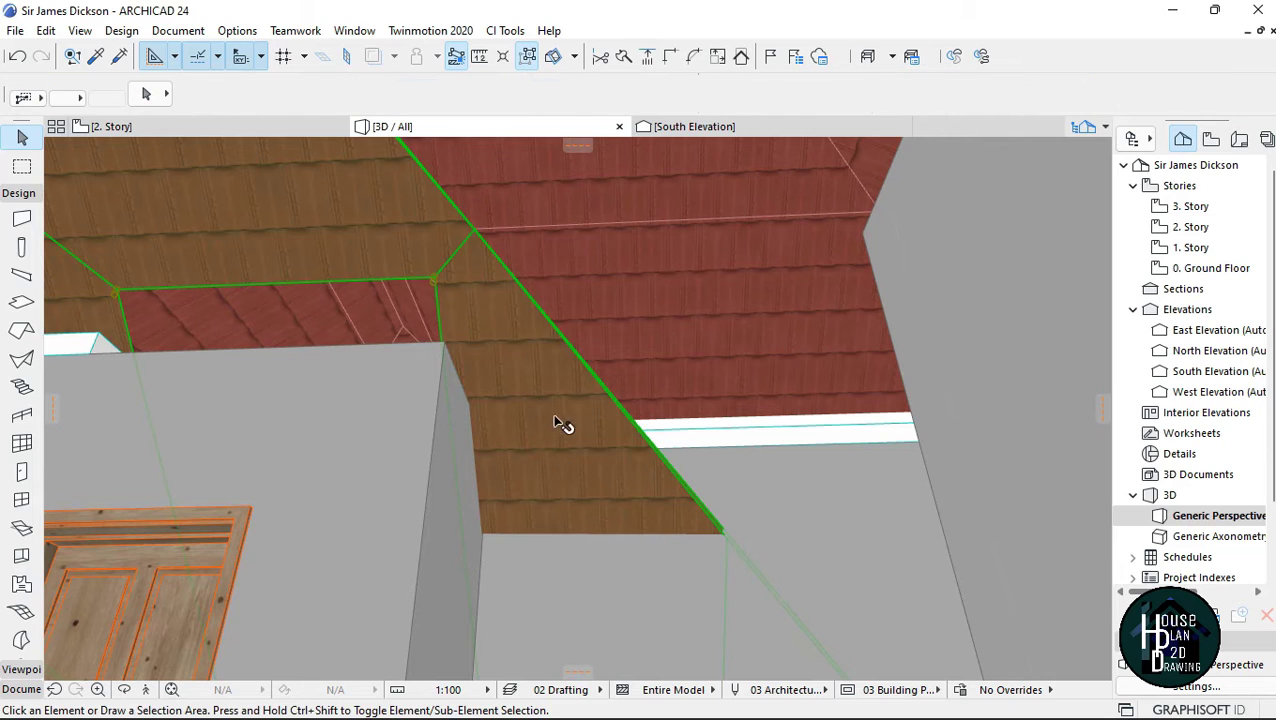
On the 2. Story plan, select the lower roof plane that passes around the narrow room and into the large room
click(166, 127)
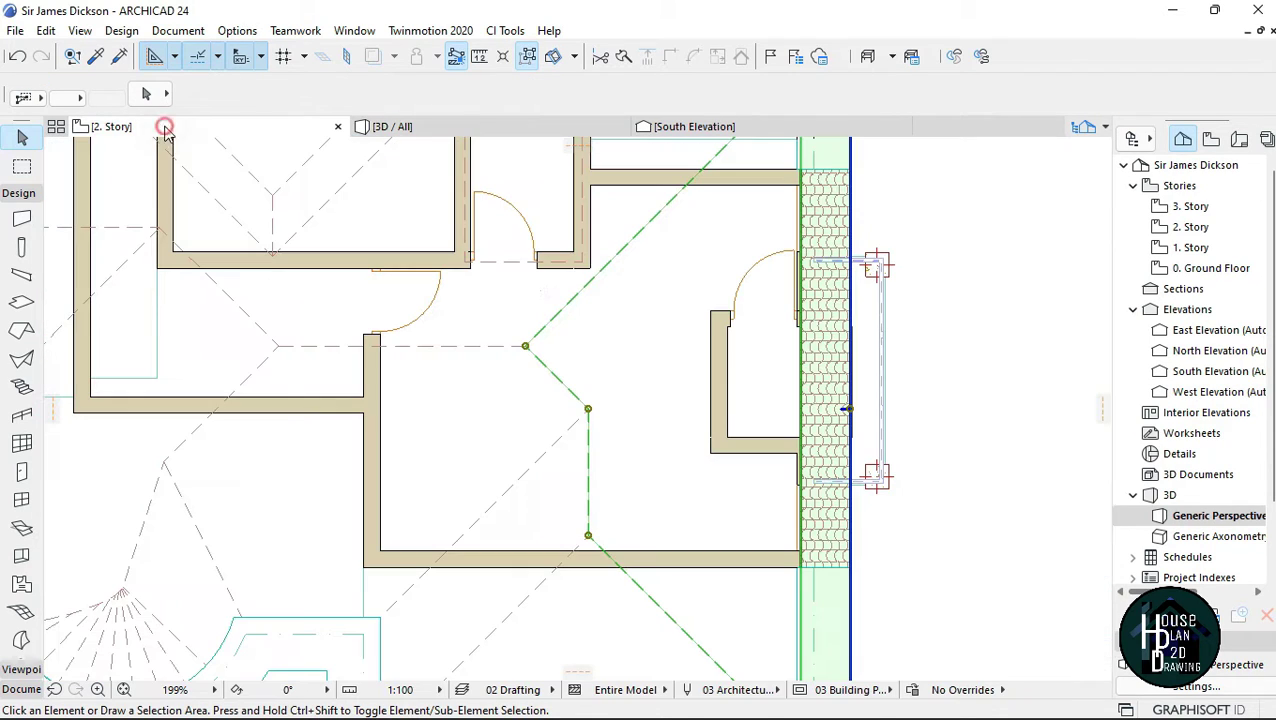
scroll(585, 350, down, 4)
scroll(638, 297, up, 7)
click(552, 478)
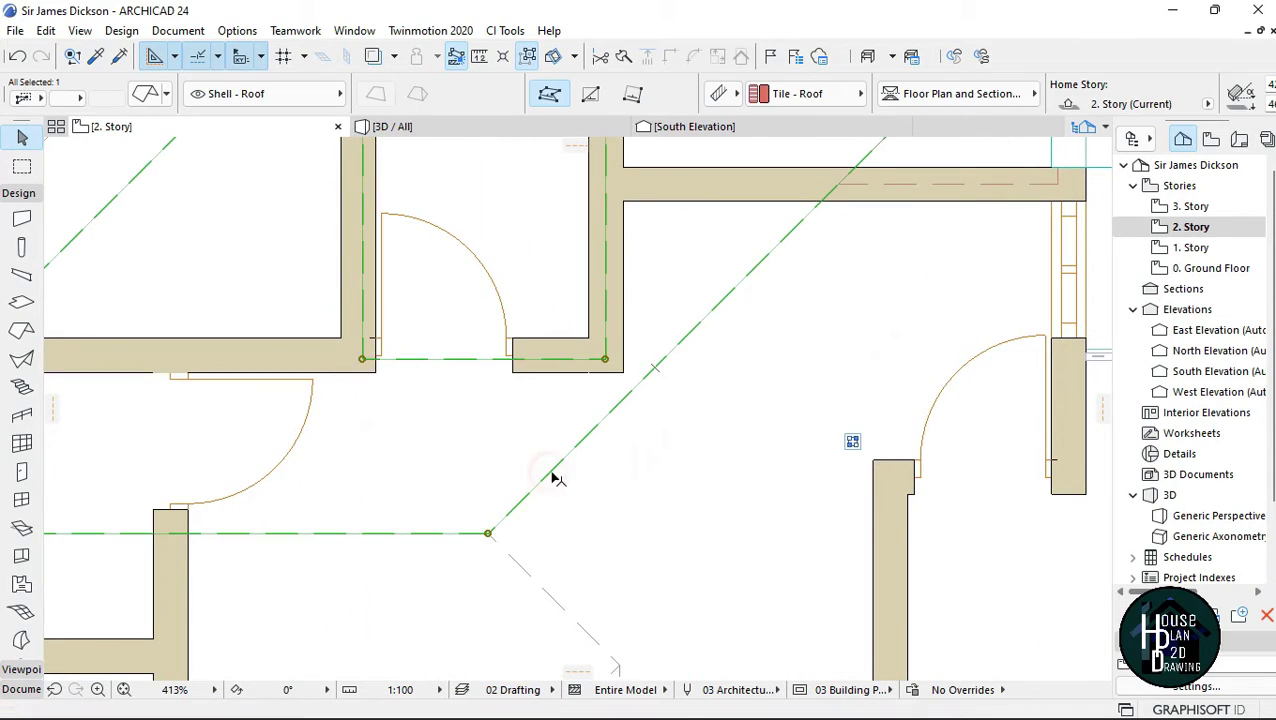
scroll(650, 413, down, 3)
scroll(614, 528, up, 2)
scroll(649, 470, down, 3)
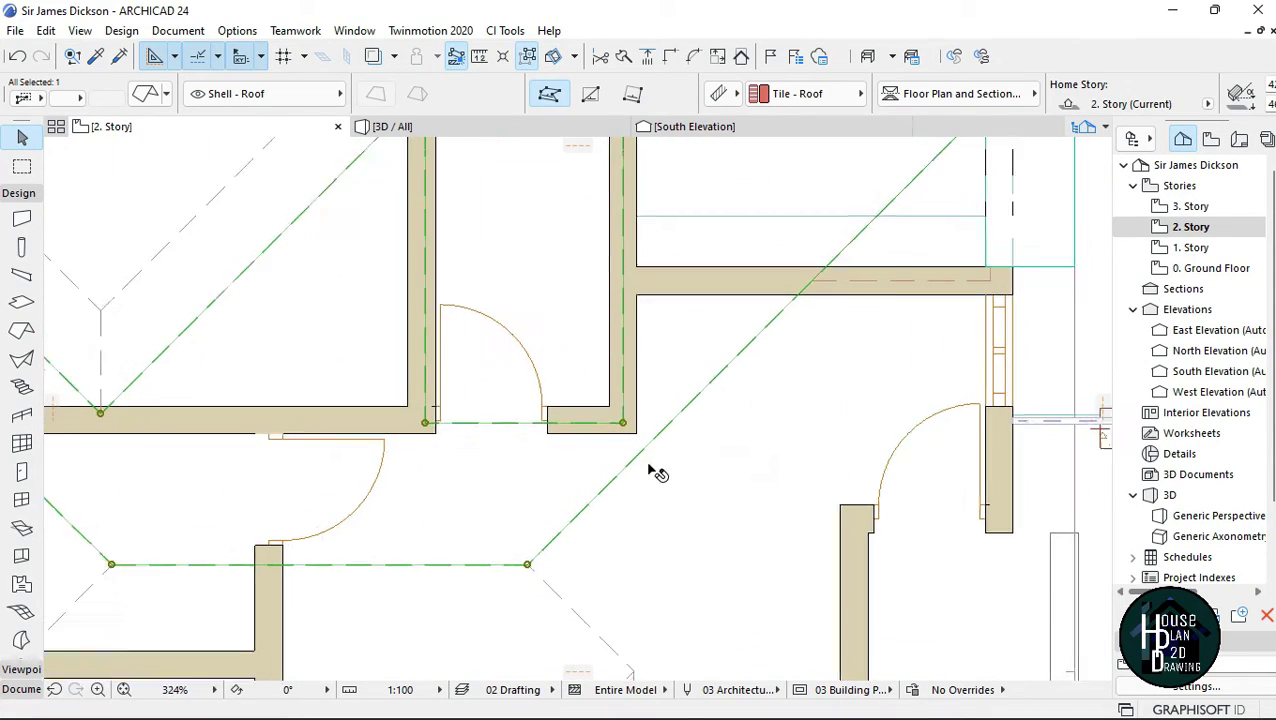
scroll(655, 460, up, 2)
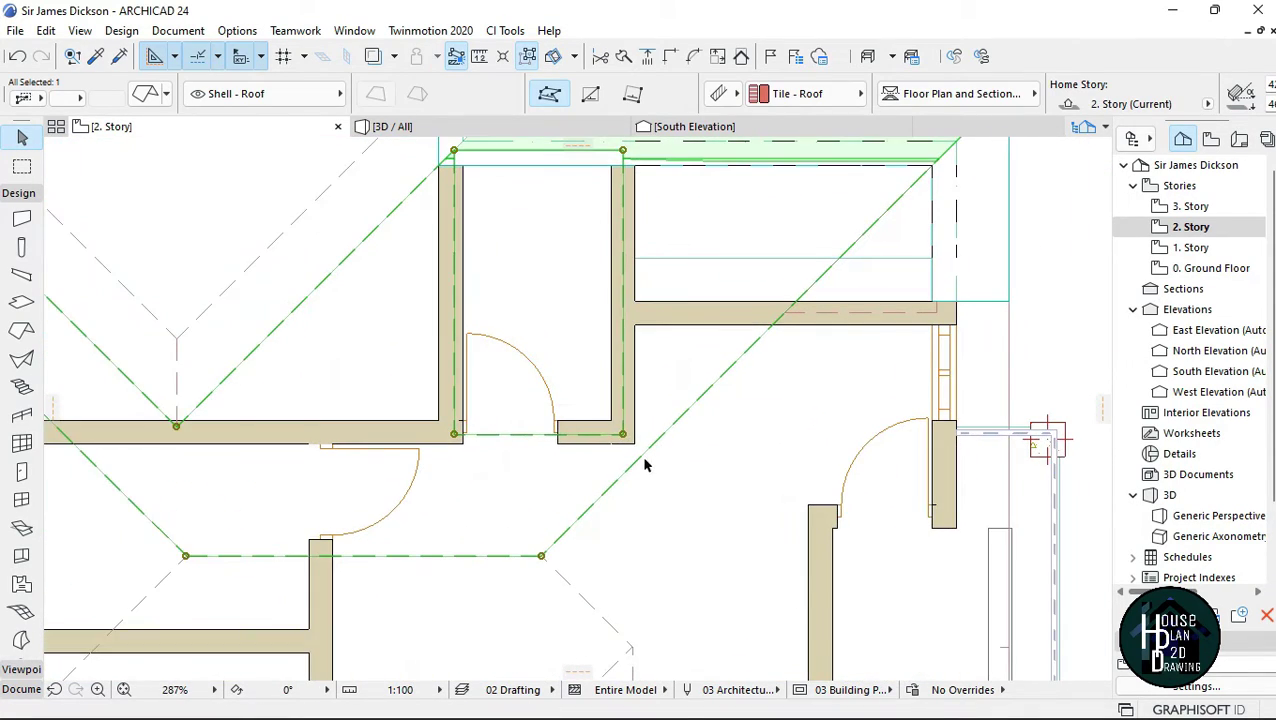
Subtract from the selected roof plane the area between the narrow room's wall, the adjoining wall's centre line and the diagonal hip
click(542, 557)
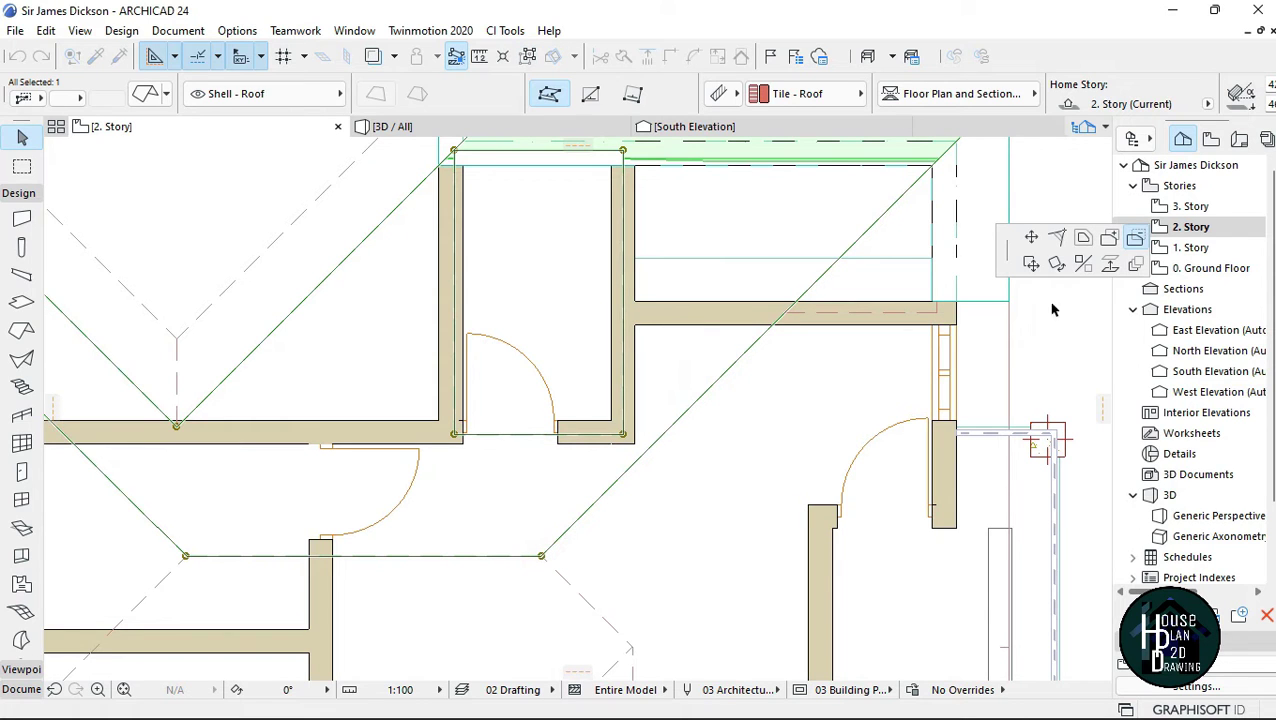
scroll(700, 345, up, 2)
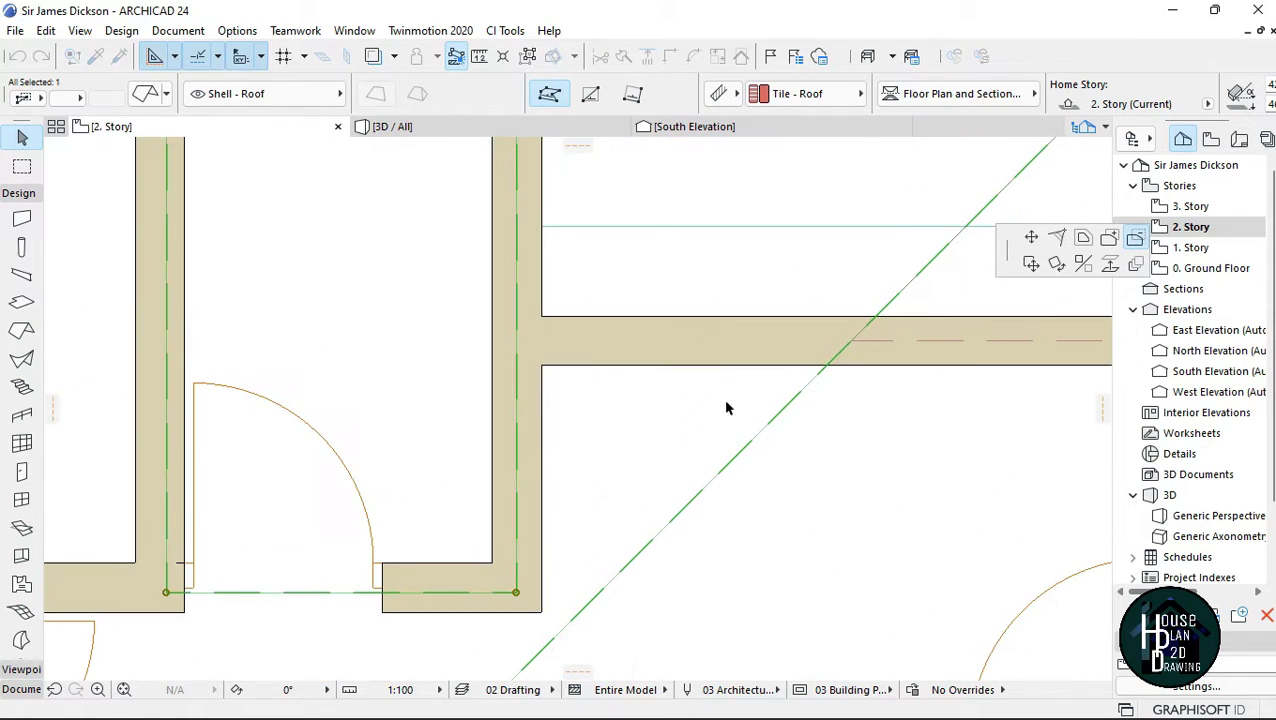
click(851, 341)
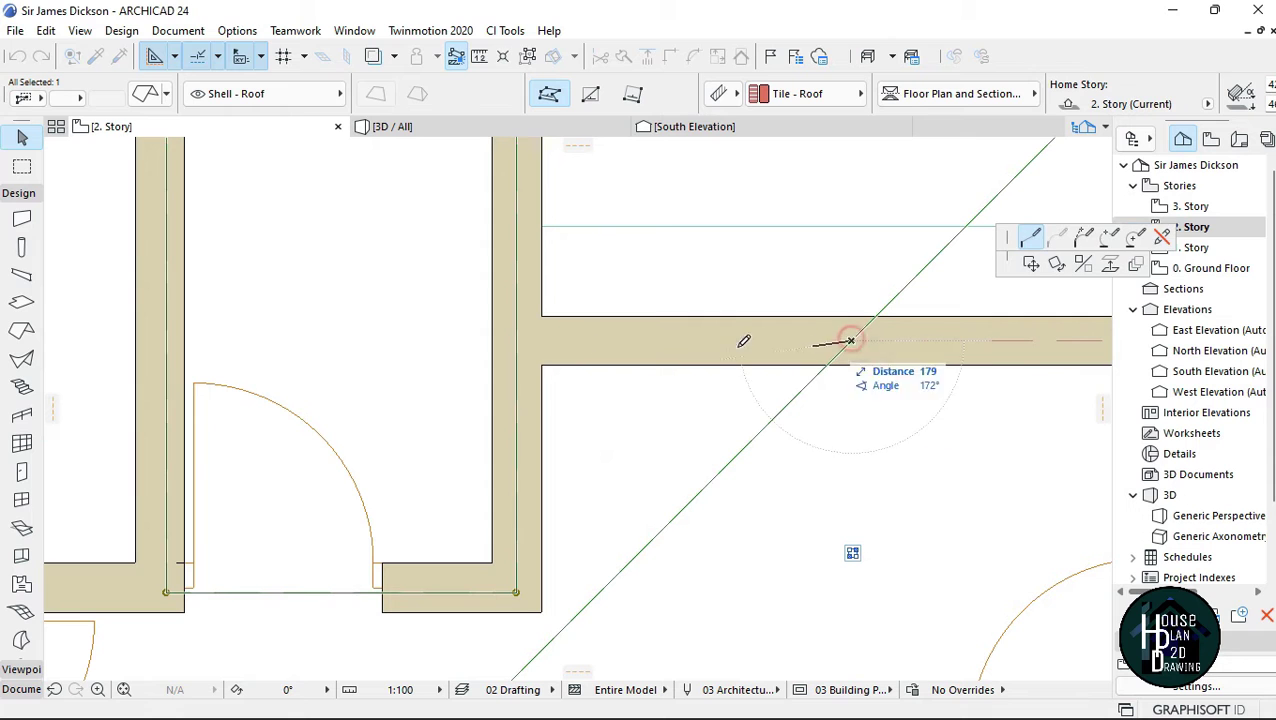
click(516, 341)
scroll(545, 345, down, 4)
scroll(558, 372, up, 3)
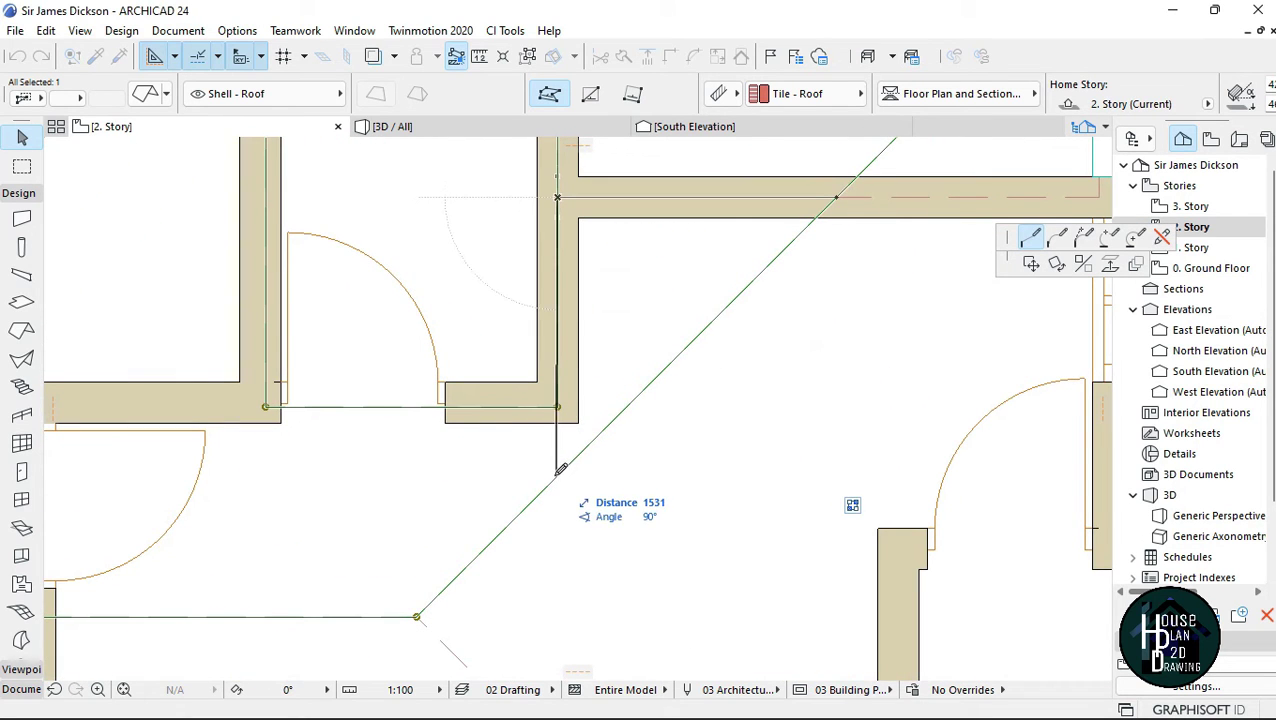
click(840, 198)
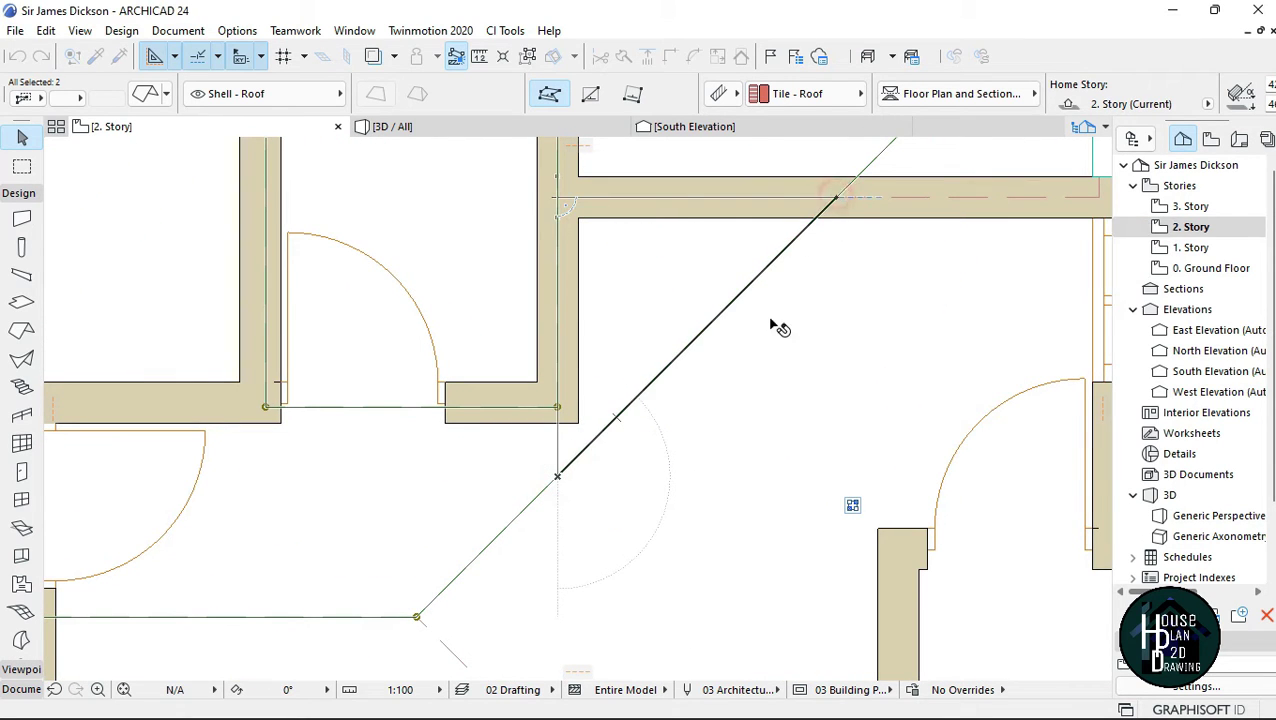
scroll(656, 254, down, 2)
Examine in 3D and on the 2. Story plan which lower roof planes still hang inside the large room
click(470, 127)
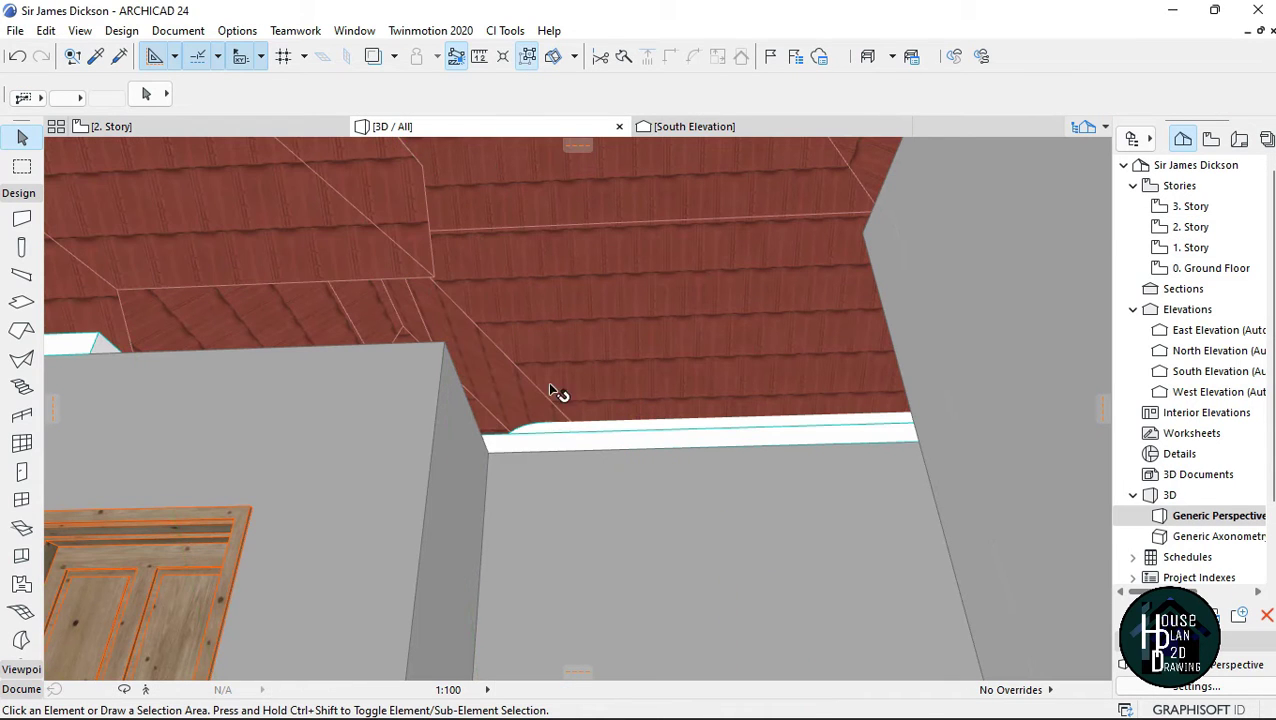
click(148, 690)
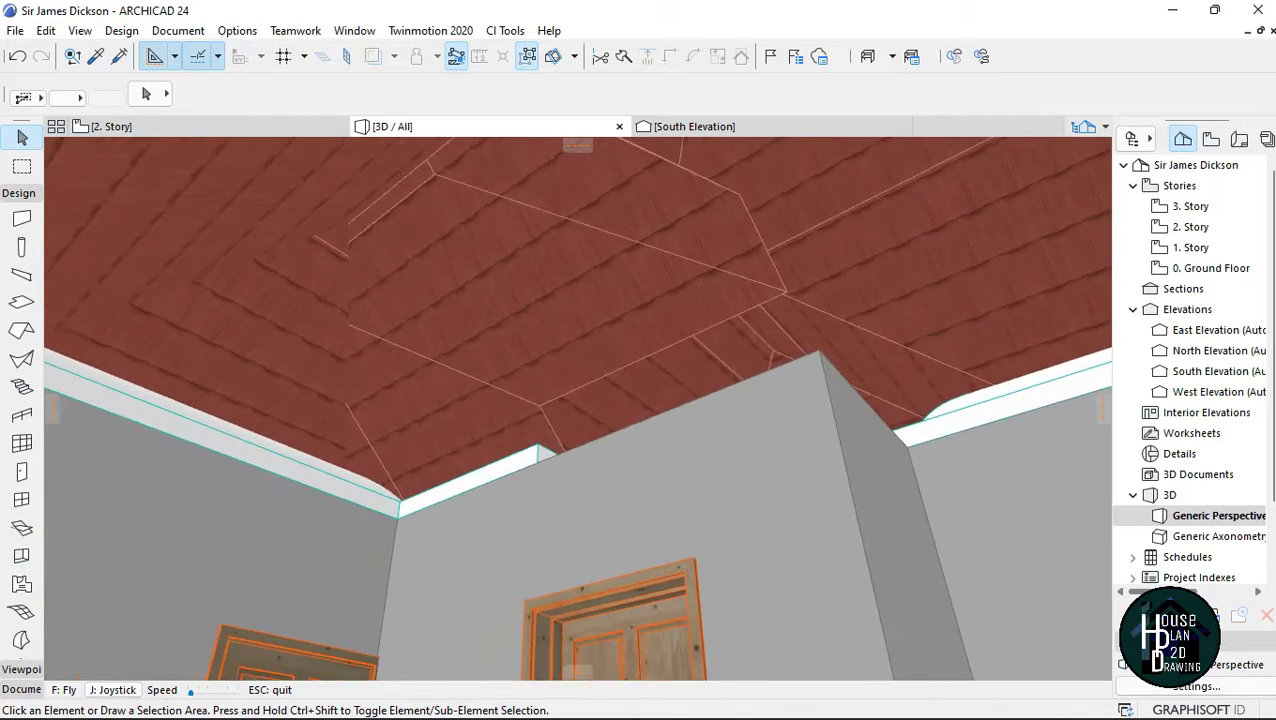
key(Down)
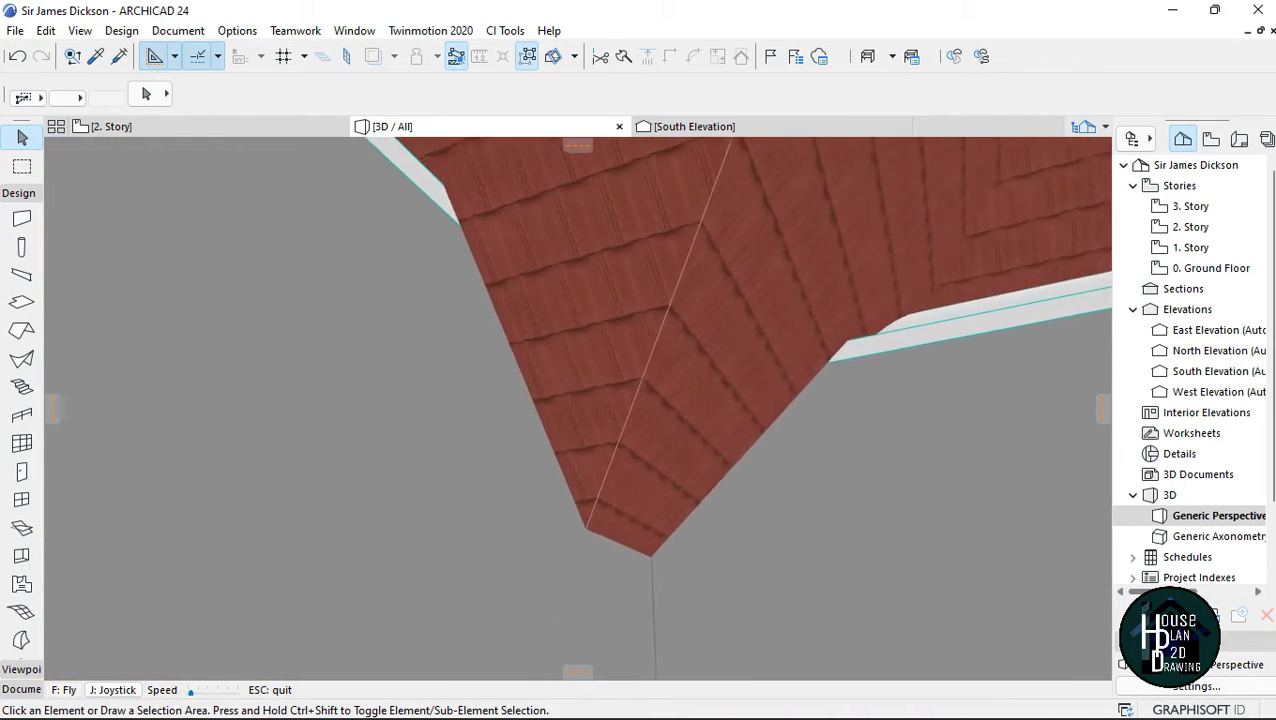
key(Escape)
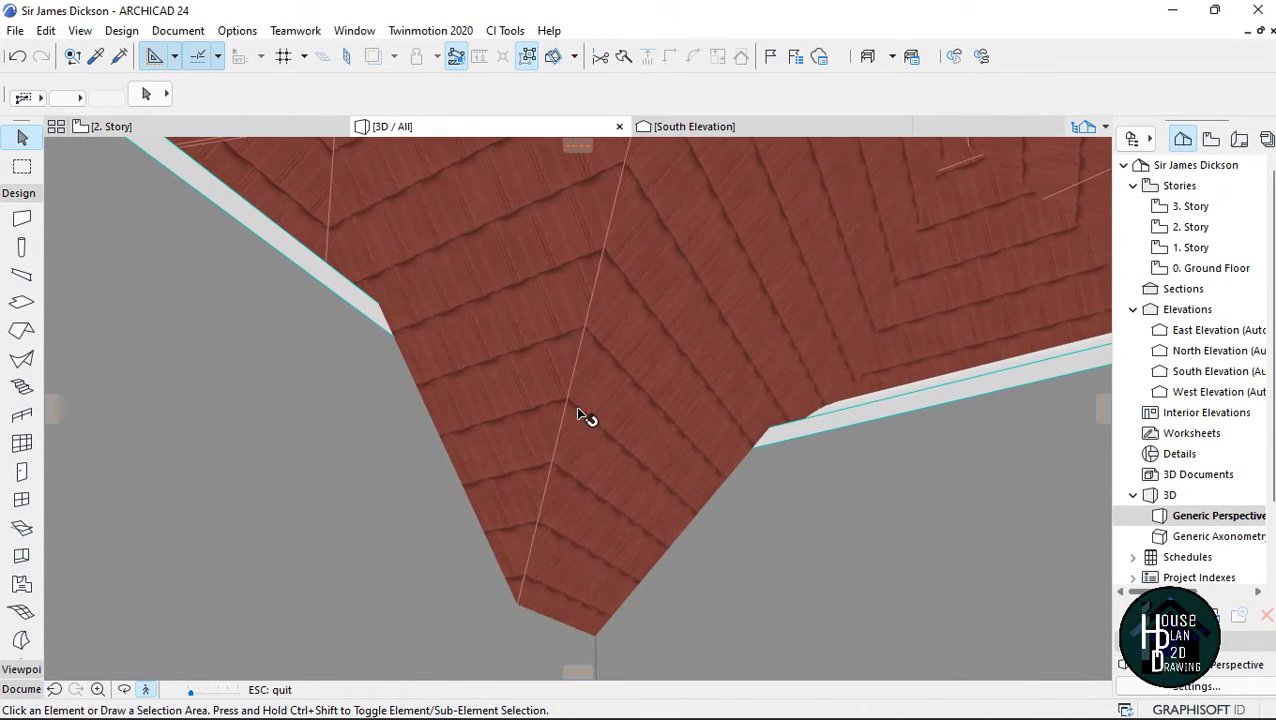
click(241, 126)
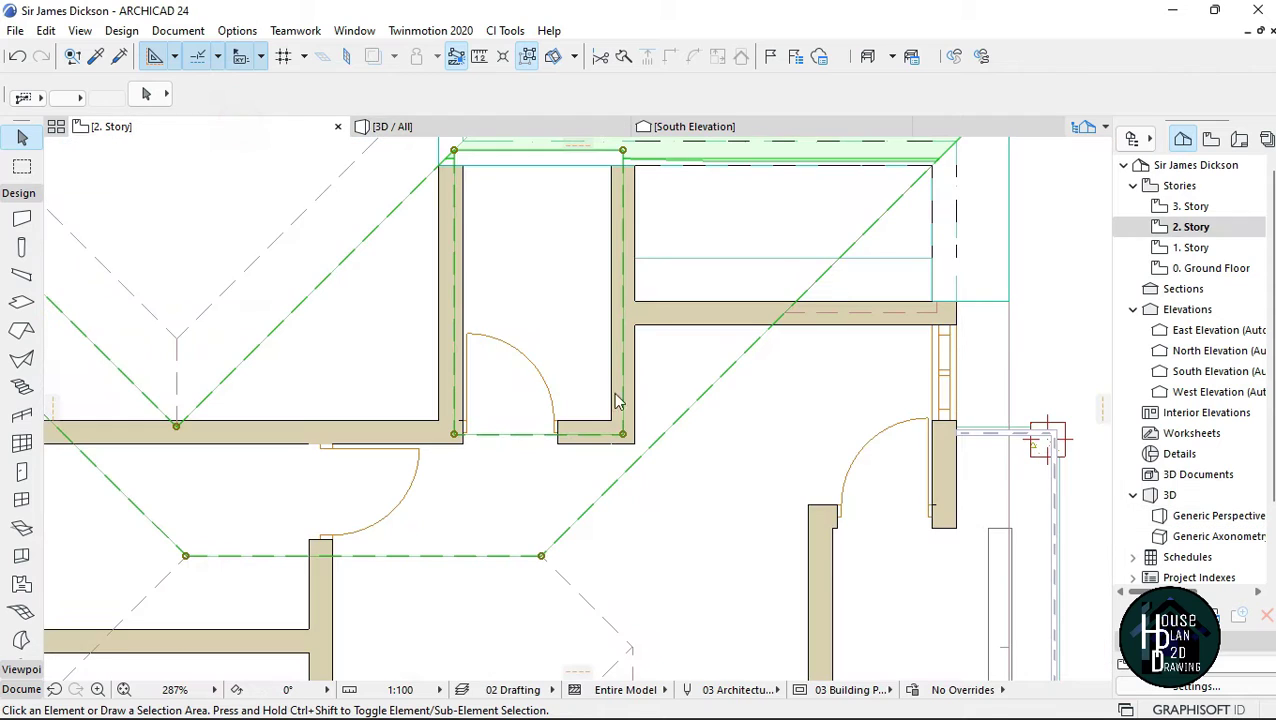
key(Escape)
middle_drag(558, 394, 555, 359)
scroll(555, 359, down, 5)
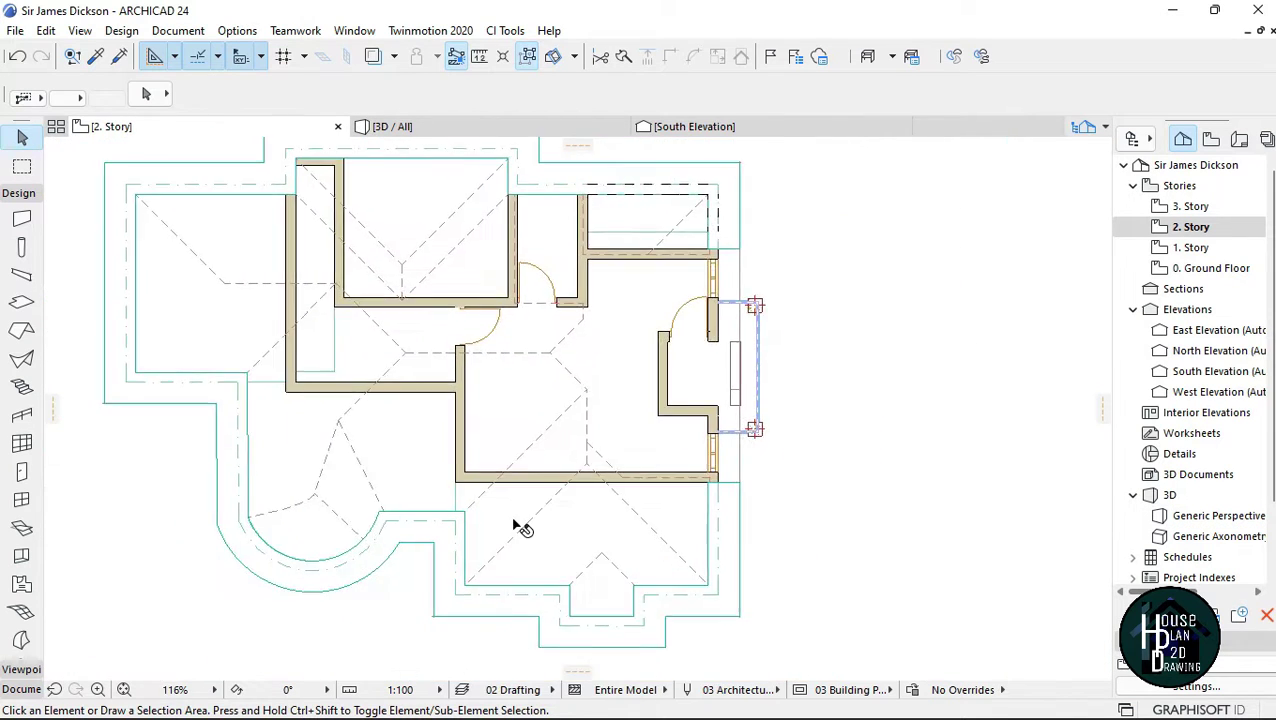
scroll(515, 522, up, 4)
middle_drag(525, 318, 548, 452)
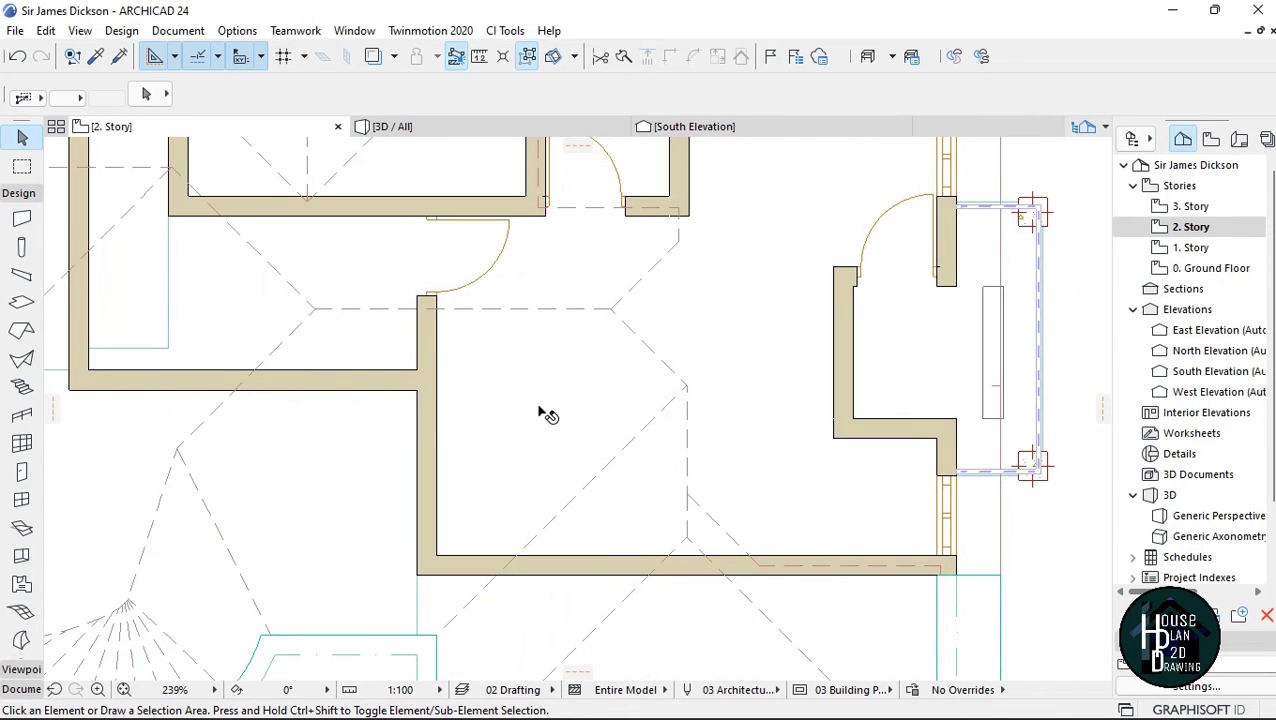
Select the lower roof plane crossing the large room's lower wall and subtract its part inside the room, along the wall's centre line
click(584, 488)
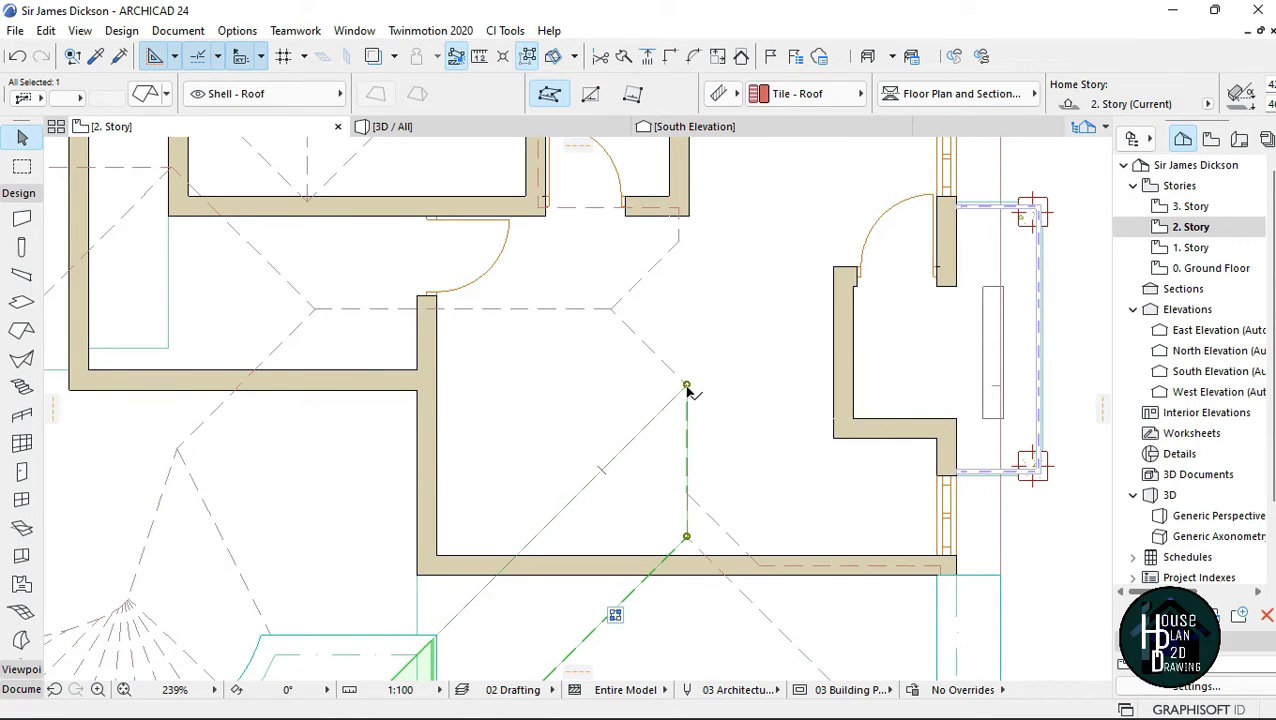
click(686, 386)
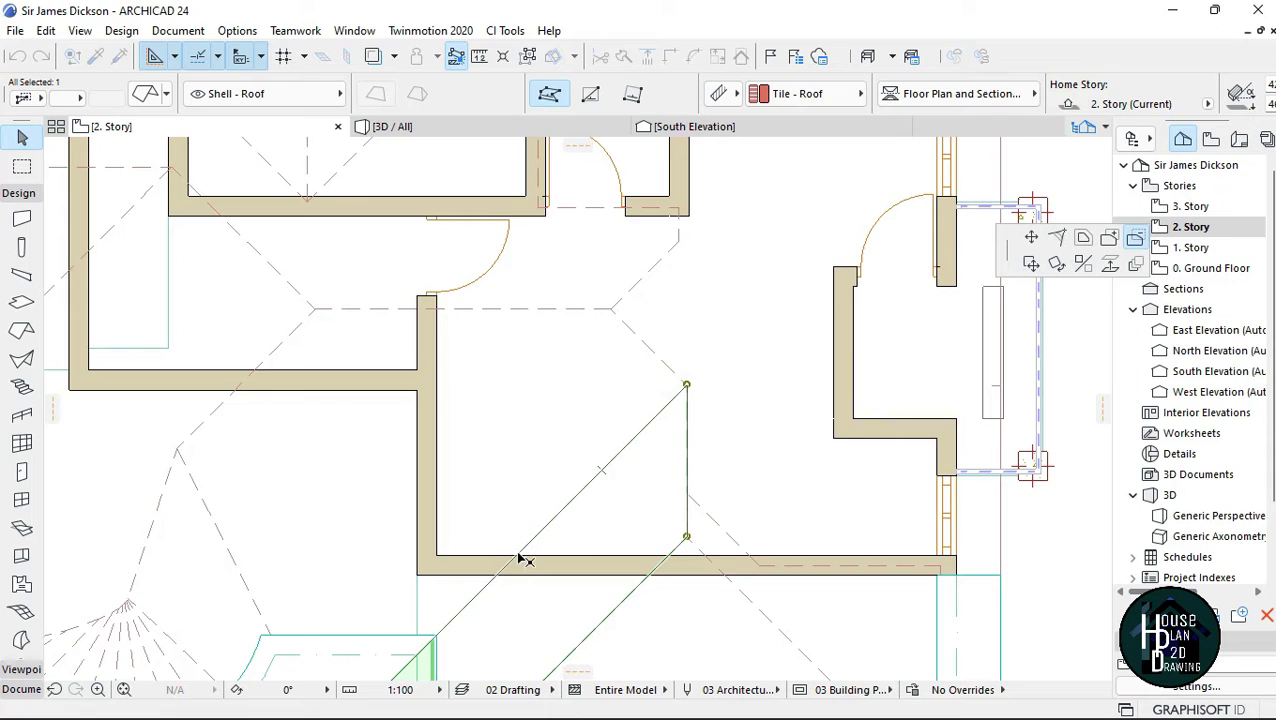
scroll(524, 560, up, 2)
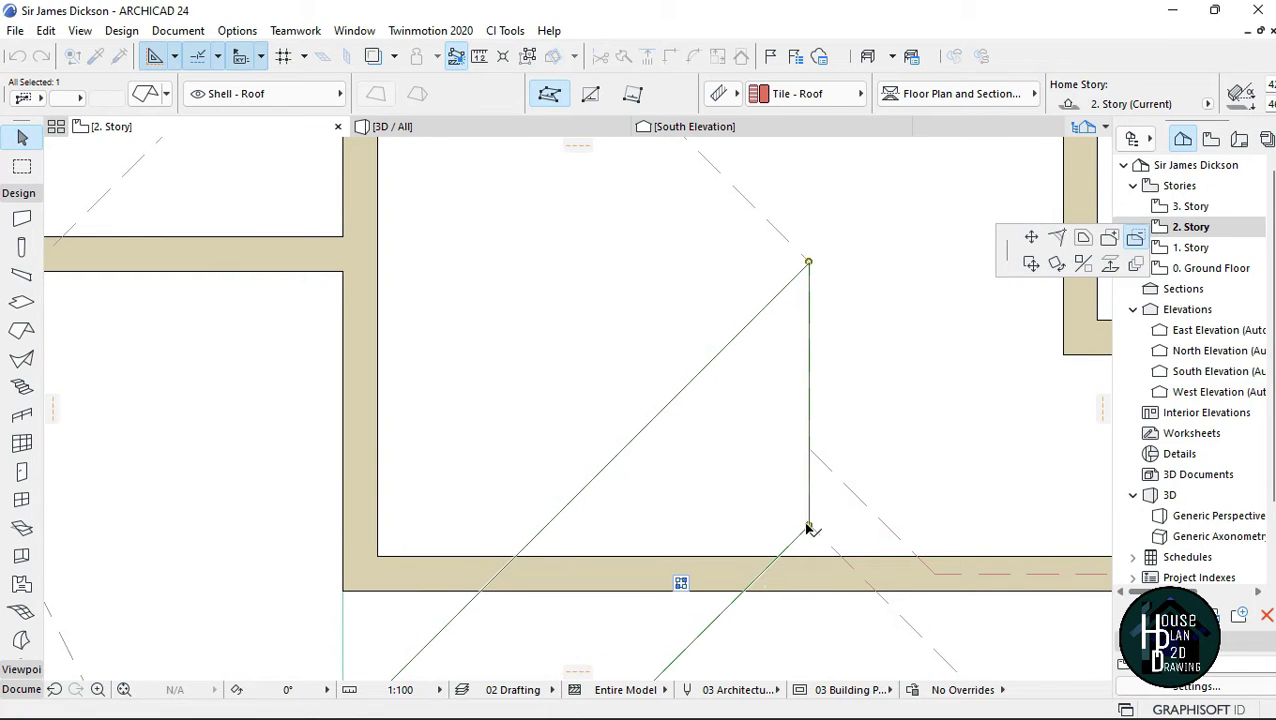
click(809, 263)
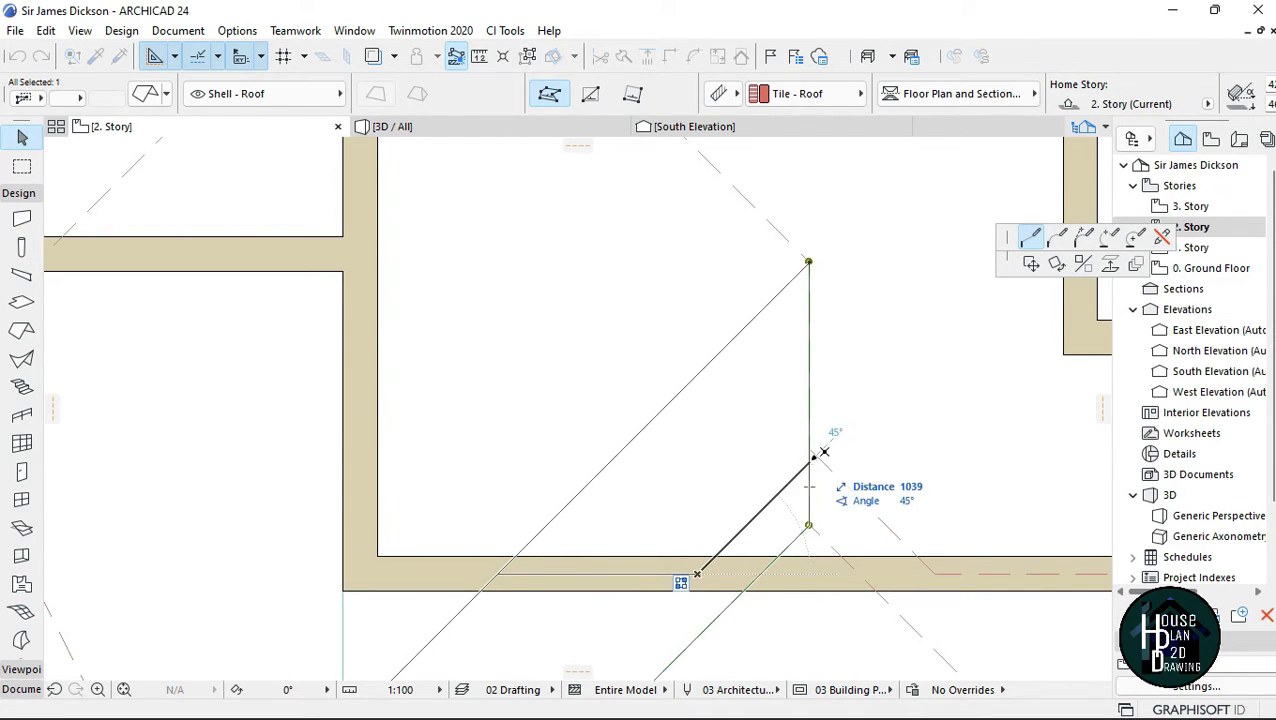
click(809, 268)
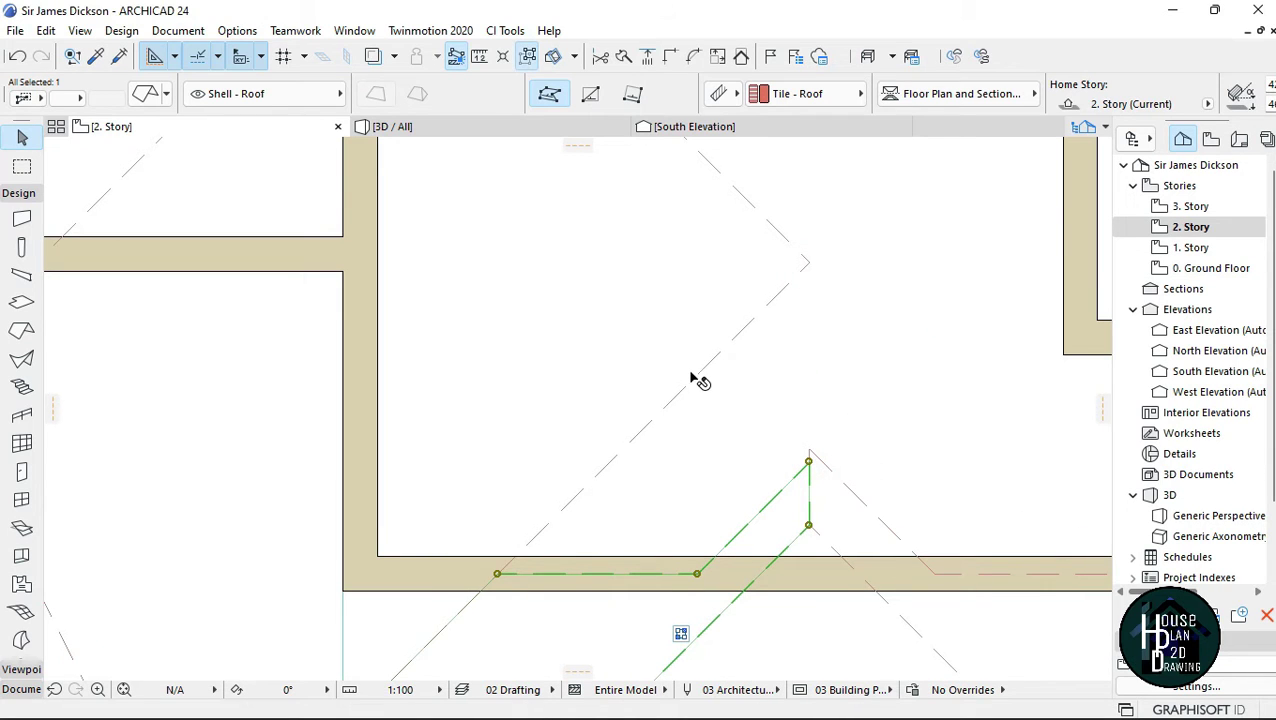
Walk around the roofs and inside the large room in 3D, and locate the remaining roof plane on the 2. Story plan
click(479, 124)
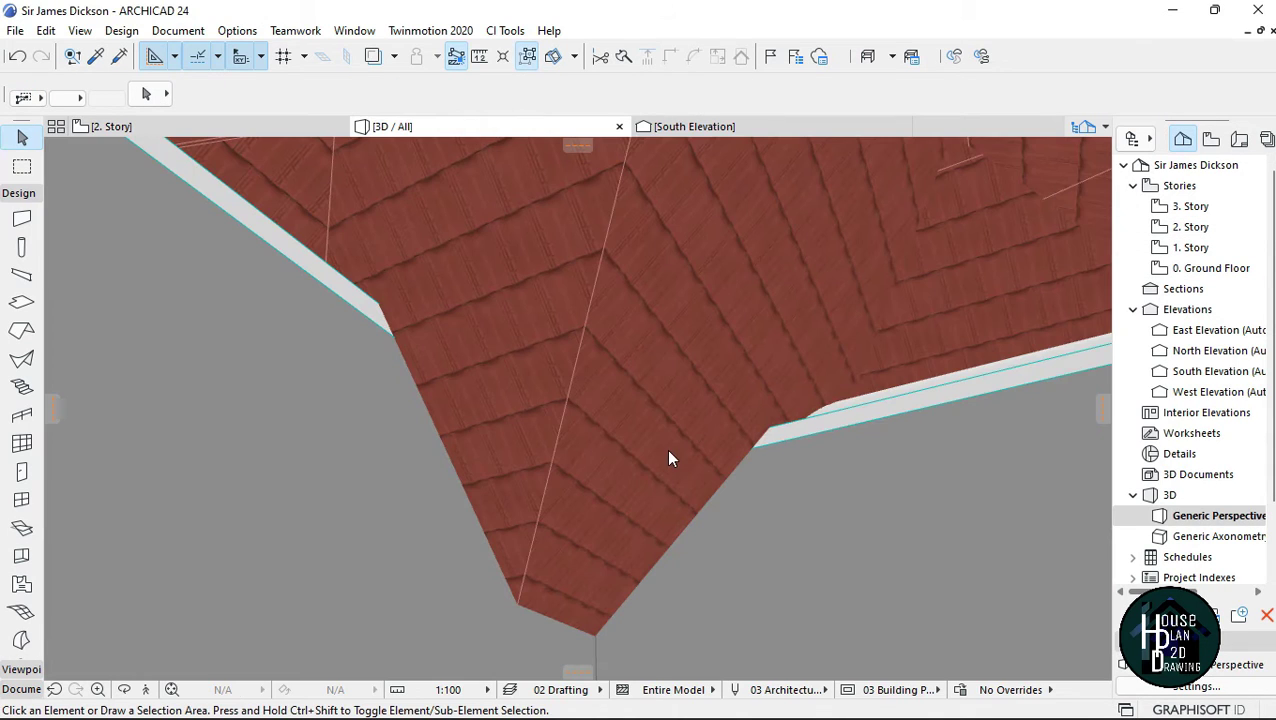
shift+middle_drag(667, 455, 647, 461)
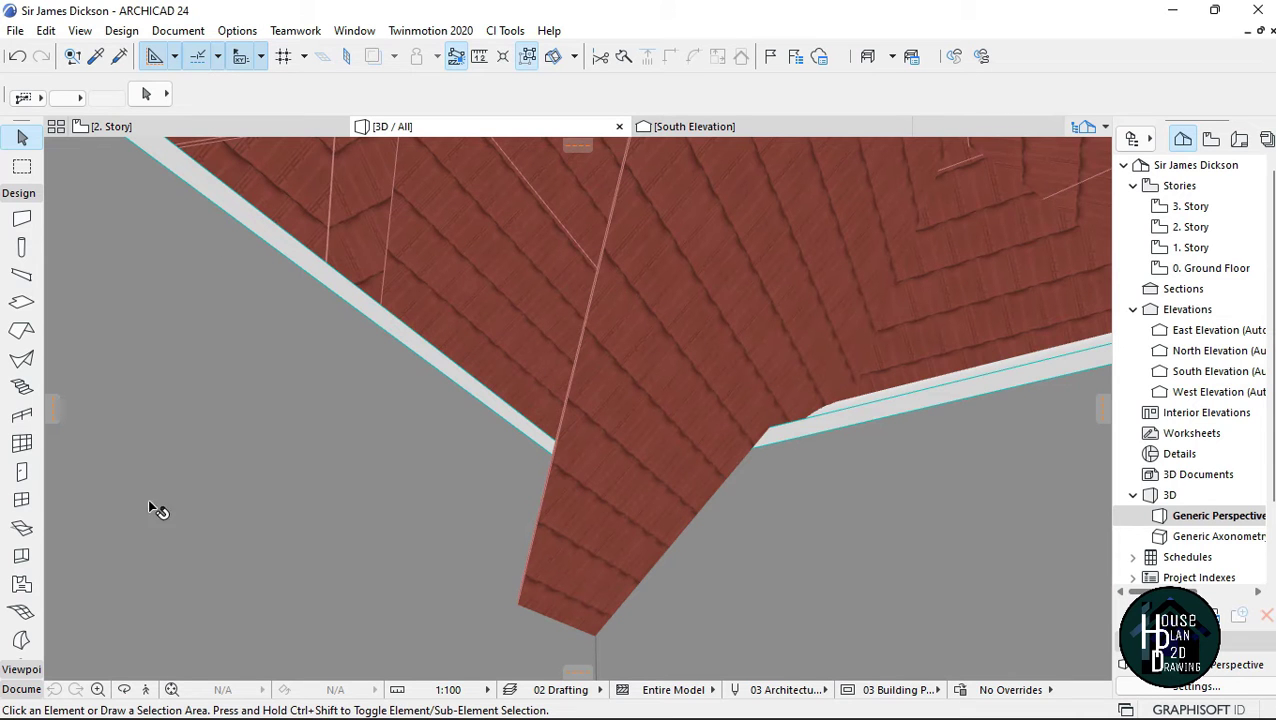
click(147, 690)
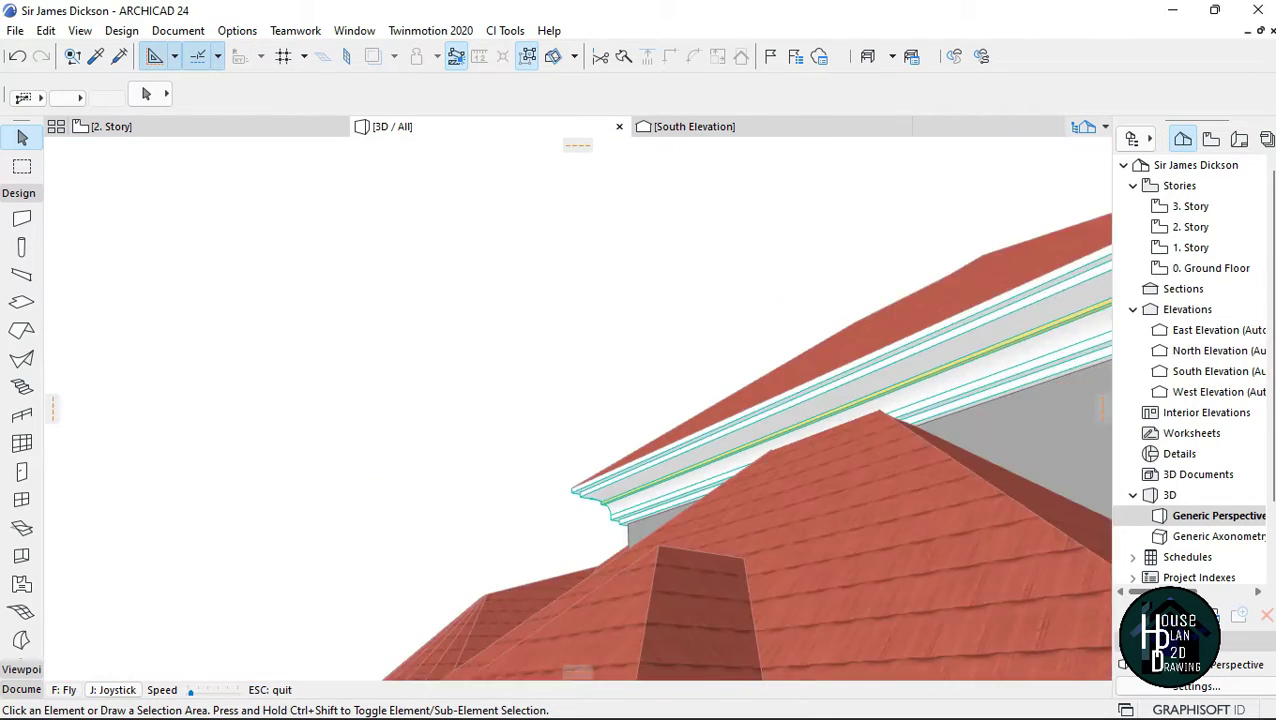
key(Page_Up)
key(Left)
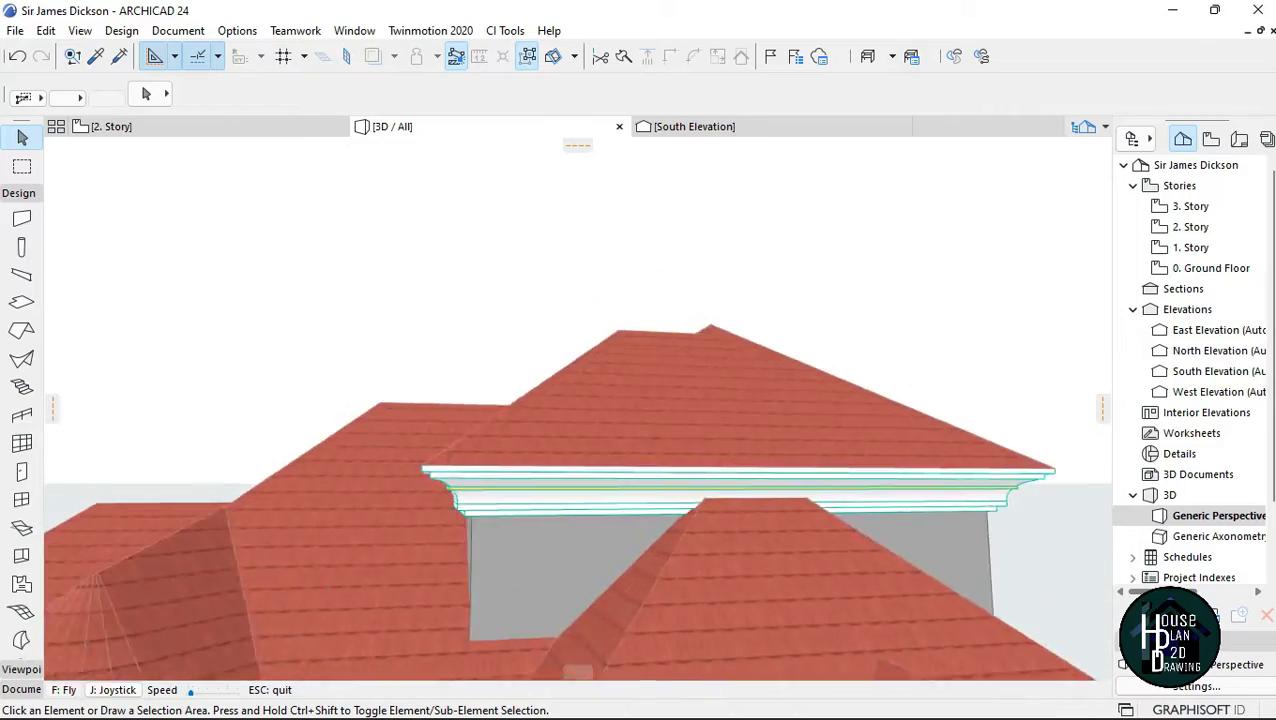
key(Up)
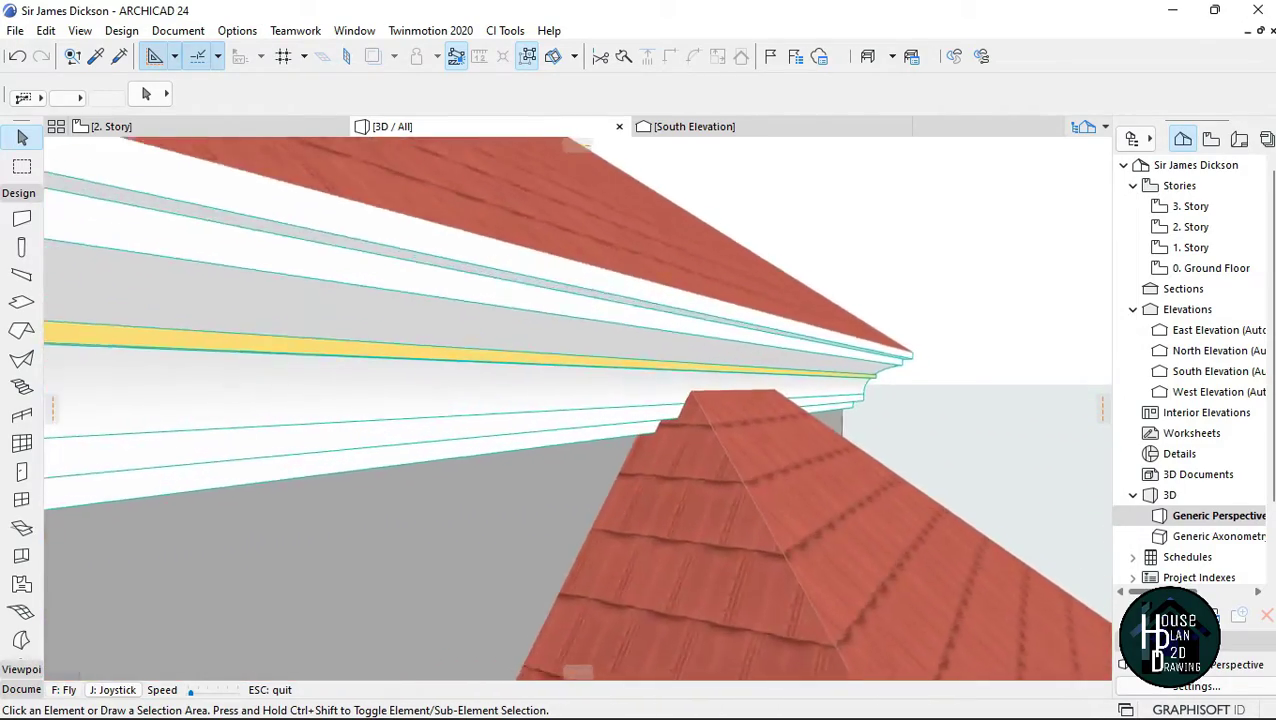
key(Right)
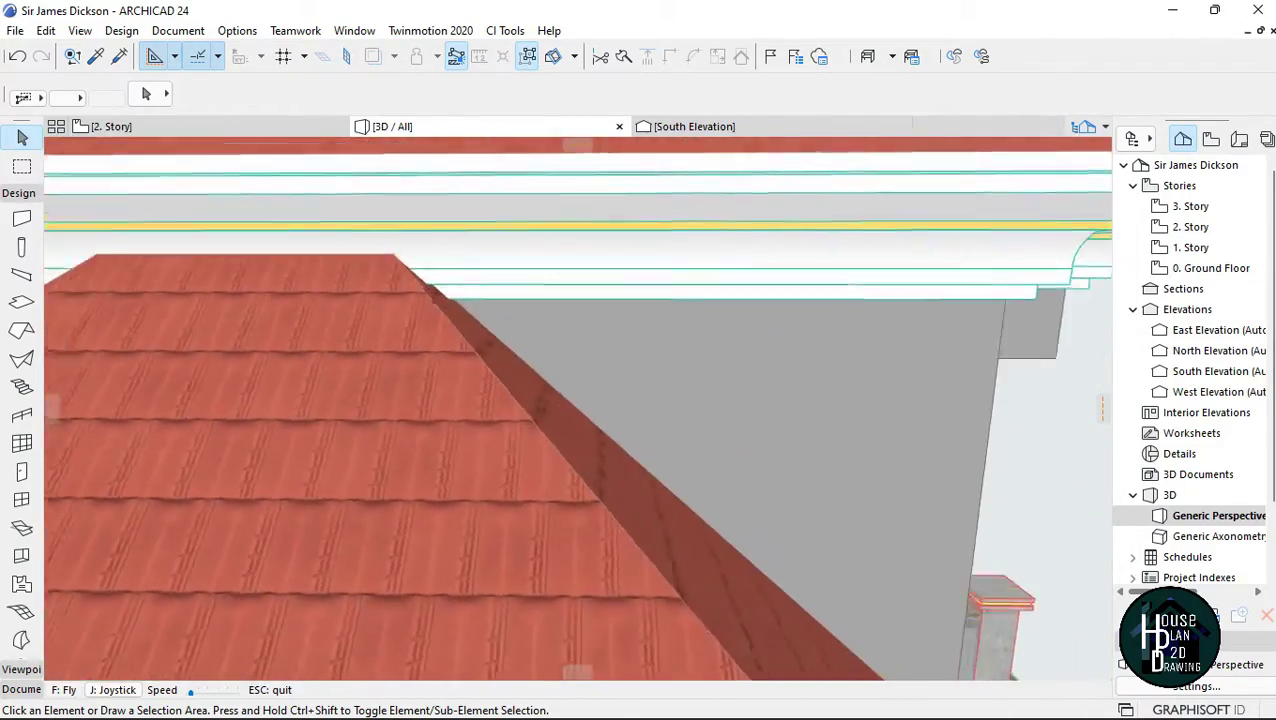
key(Down)
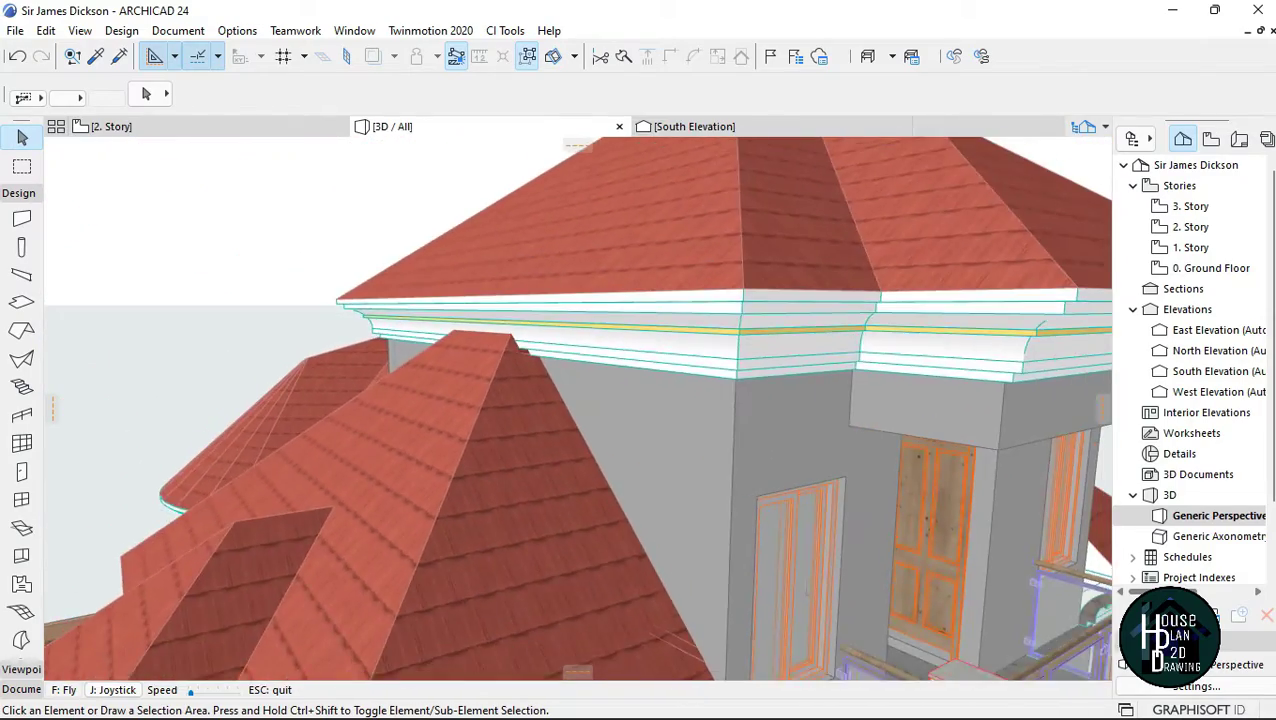
key(Up)
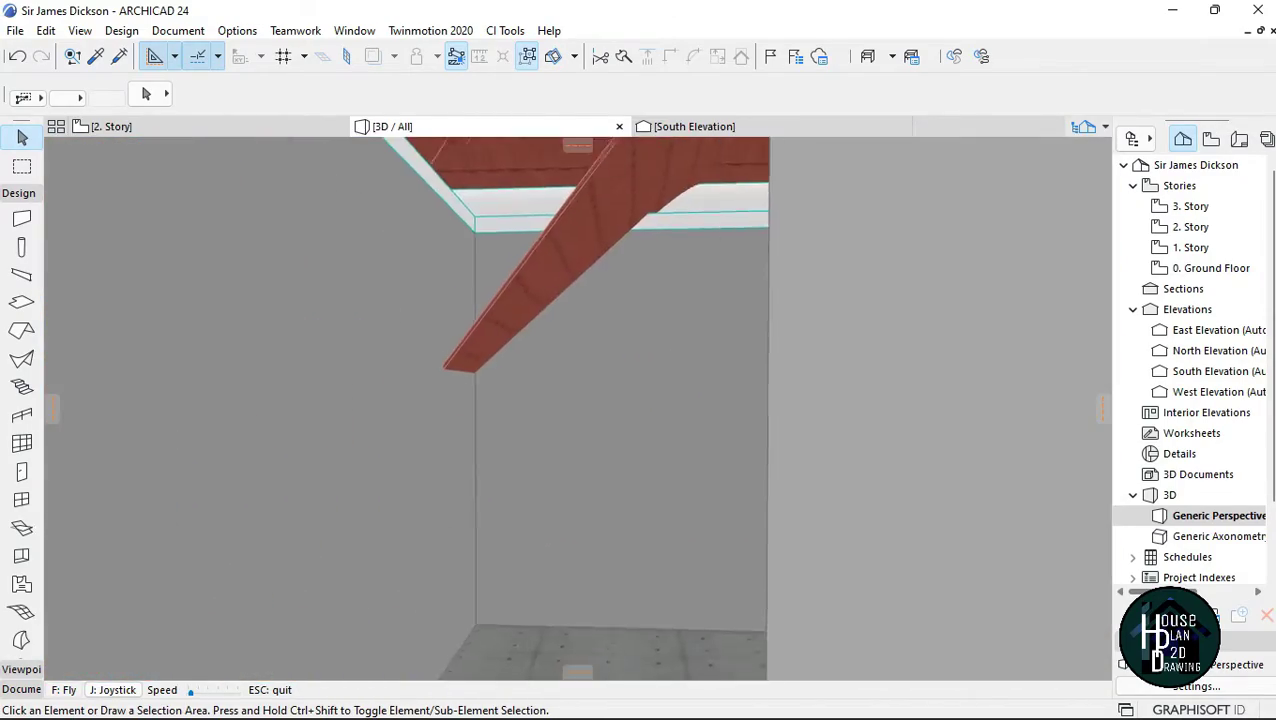
key(Up)
key(Down)
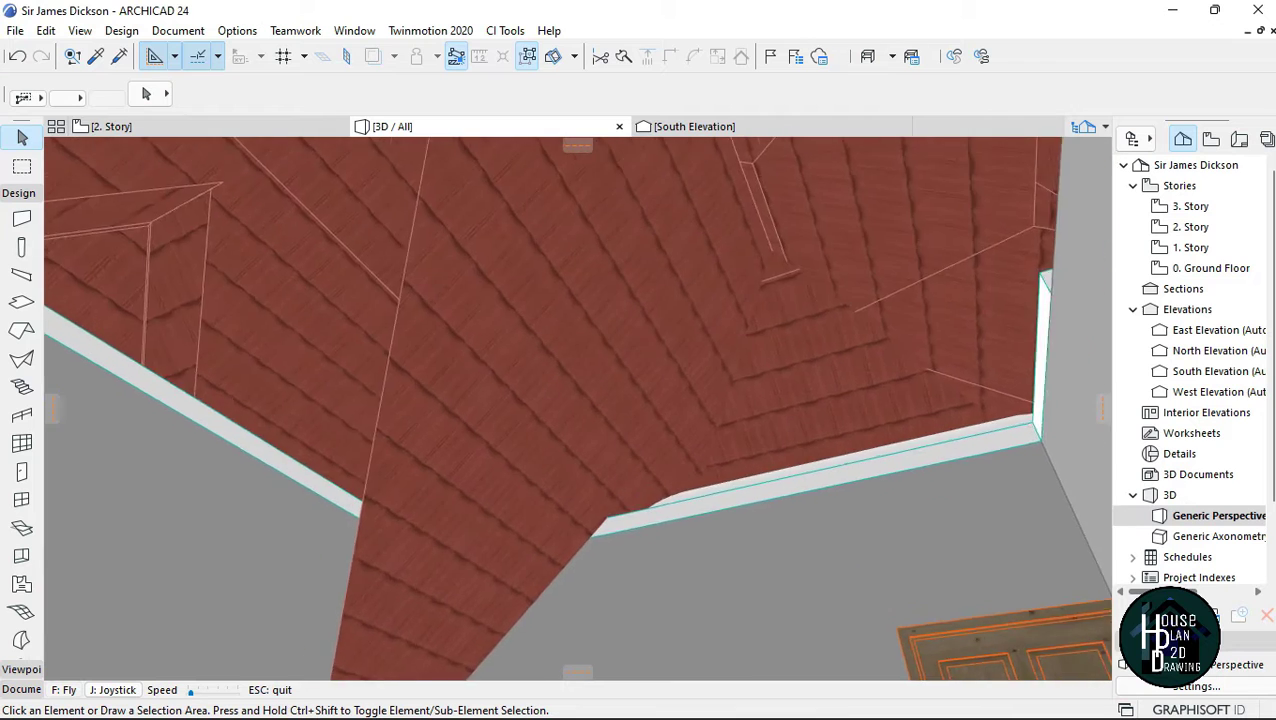
key(Escape)
click(258, 128)
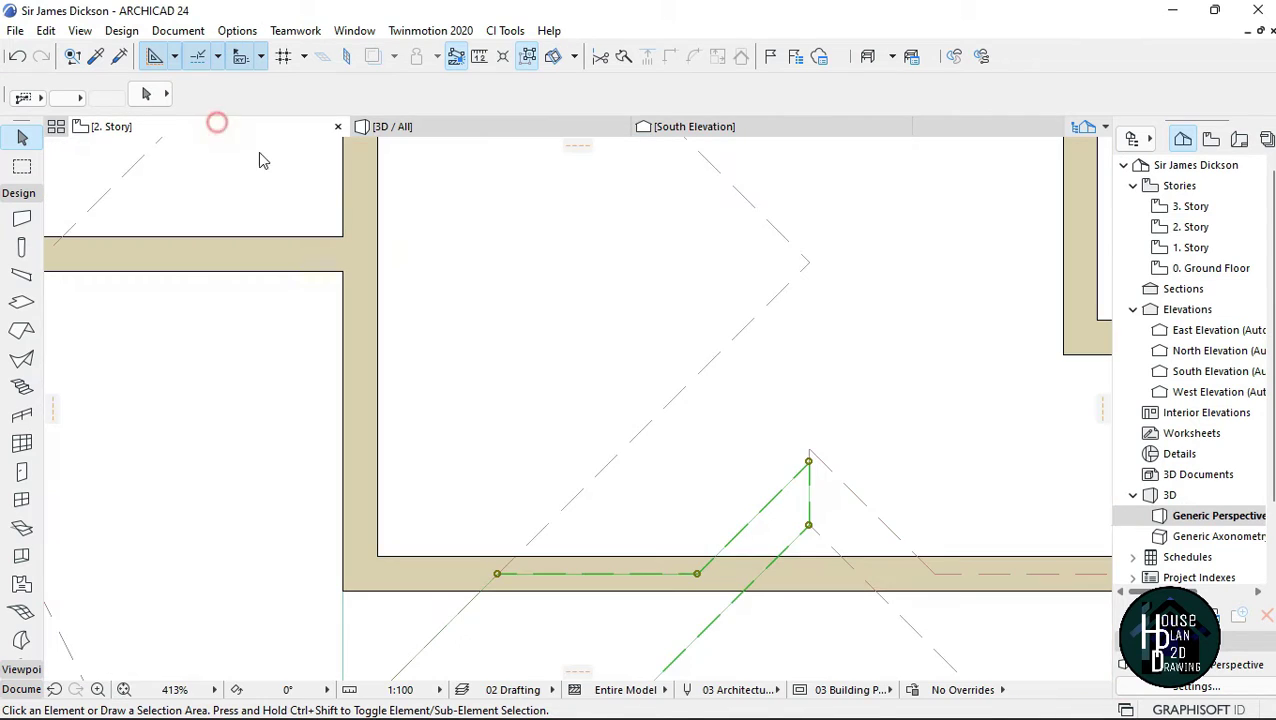
key(Escape)
scroll(679, 471, down, 5)
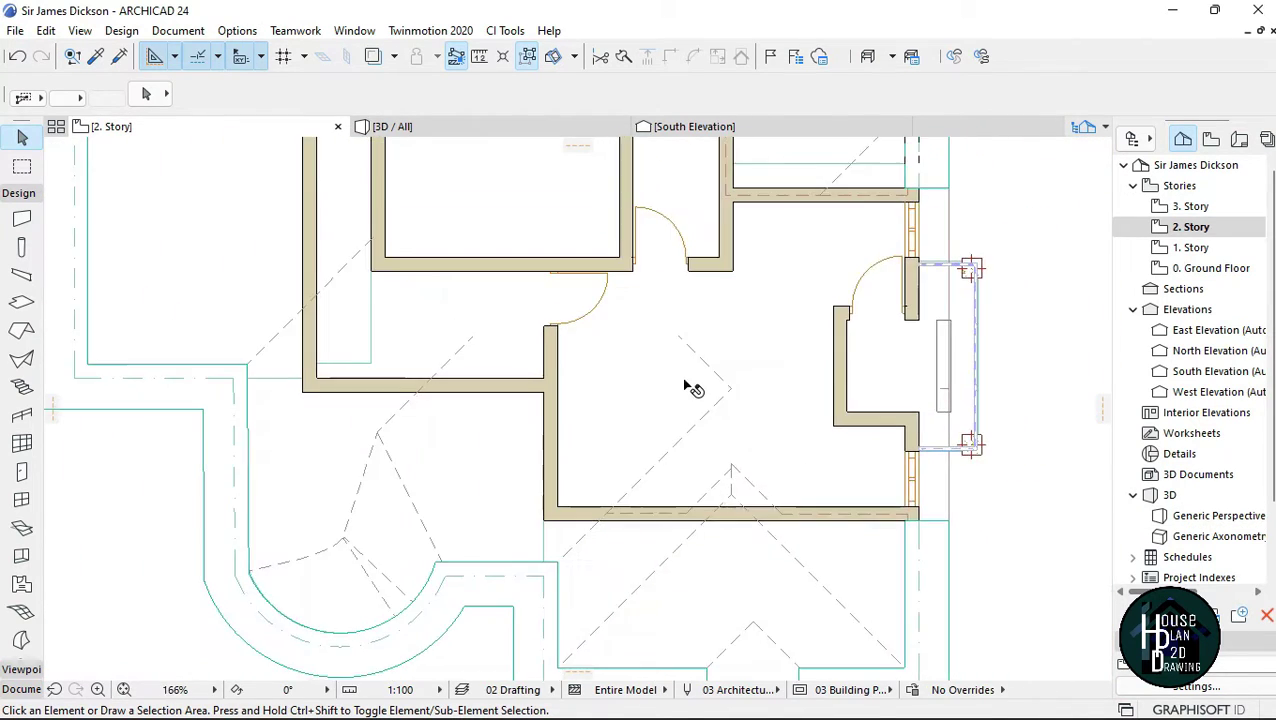
scroll(688, 380, up, 3)
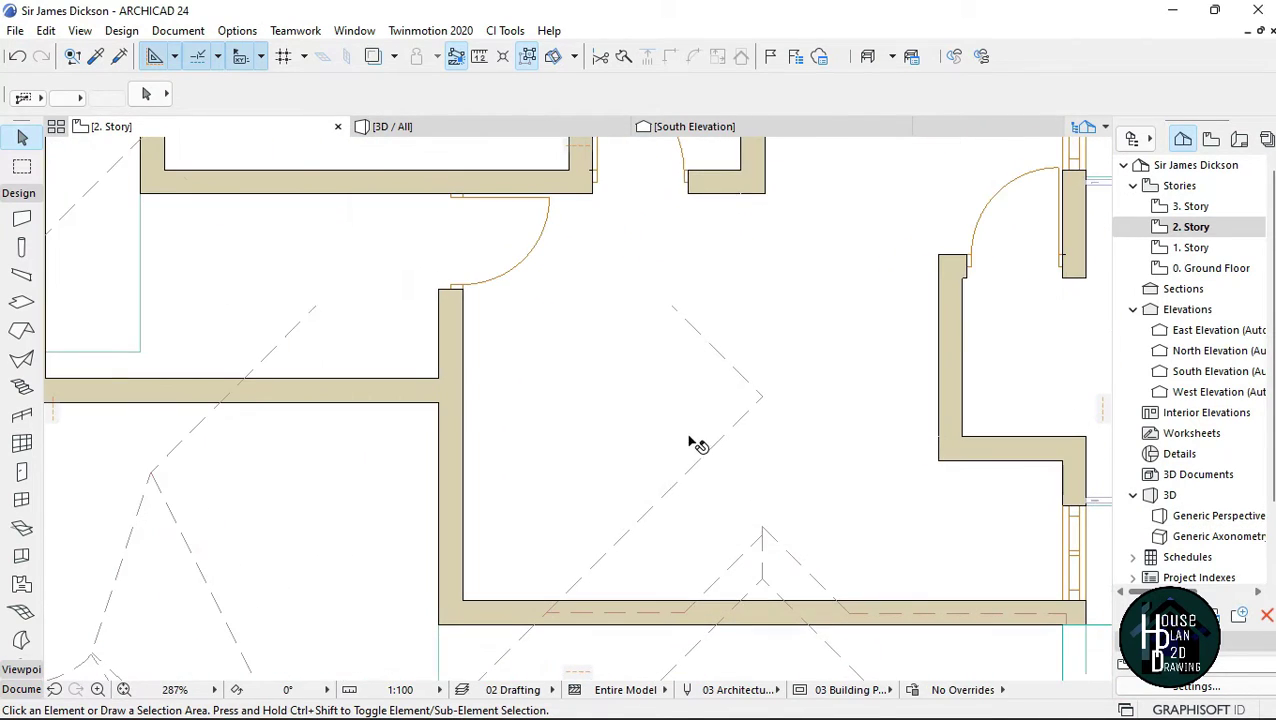
click(762, 400)
click(762, 400)
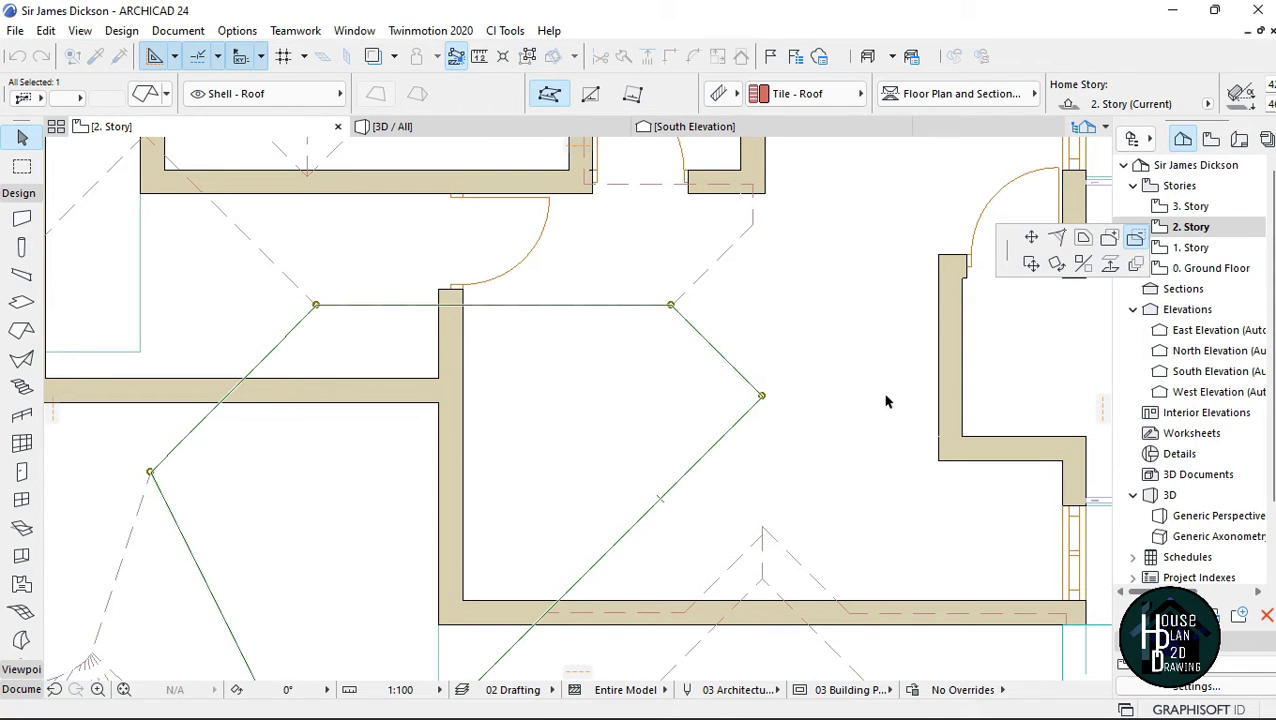
click(450, 306)
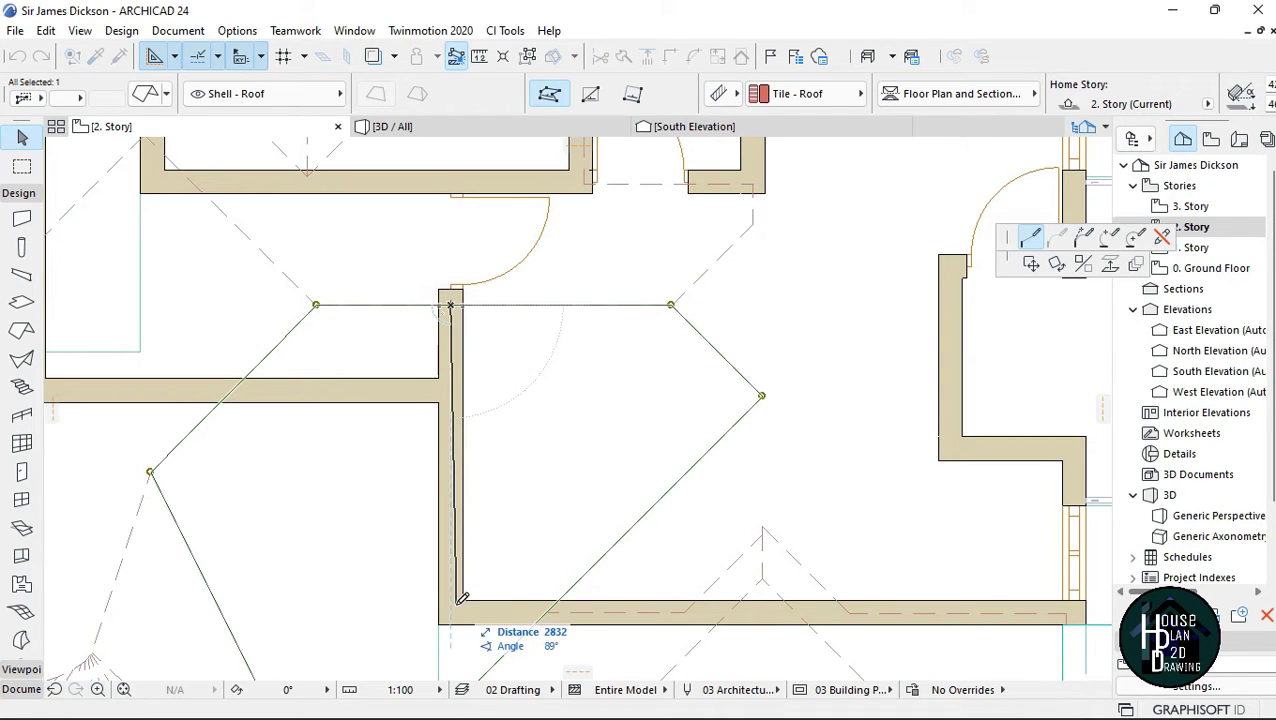
key(Escape)
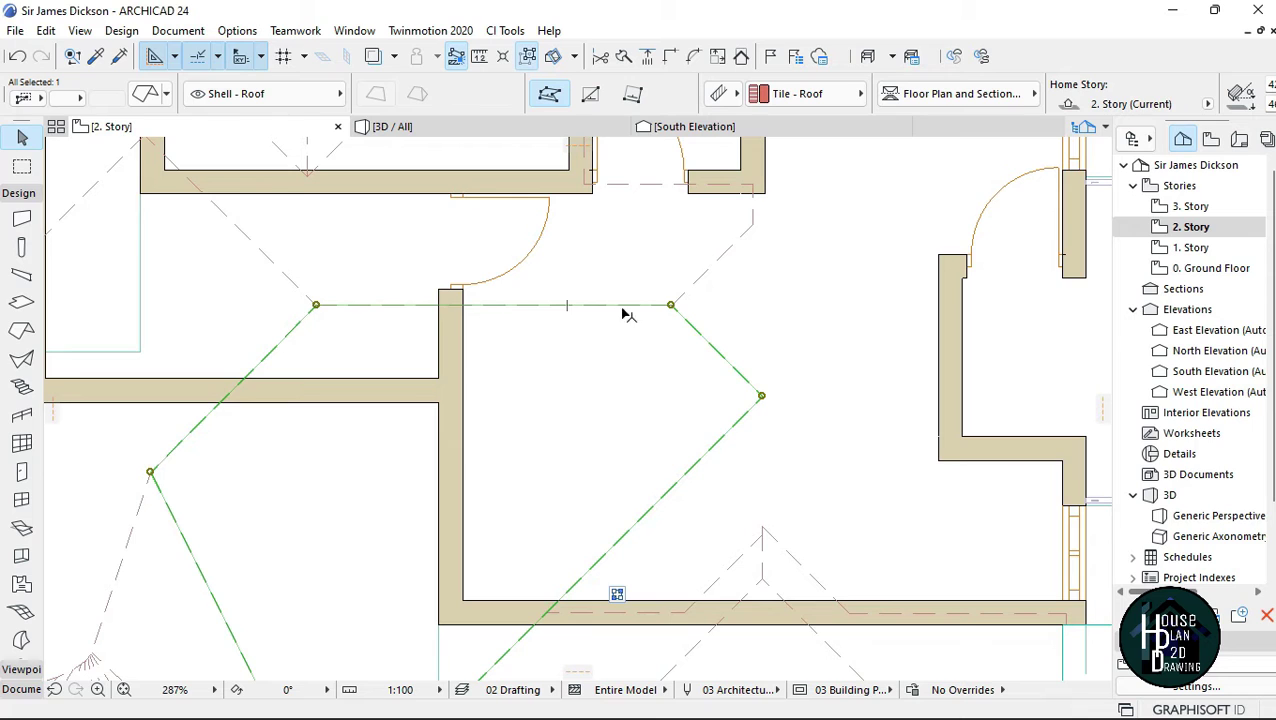
Subtract from the selected lower roof plane its part inside the large room, following the centre lines of the room's left and lower walls
scroll(455, 306, up, 3)
click(697, 316)
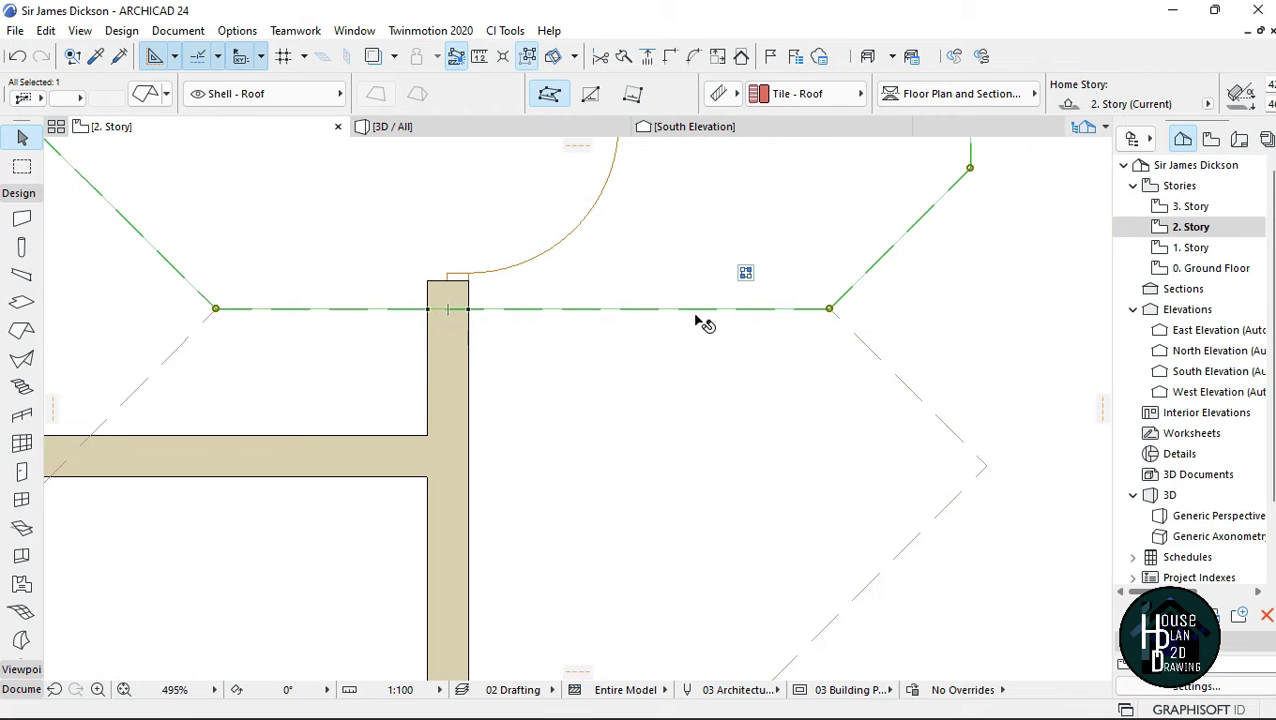
click(985, 473)
click(985, 466)
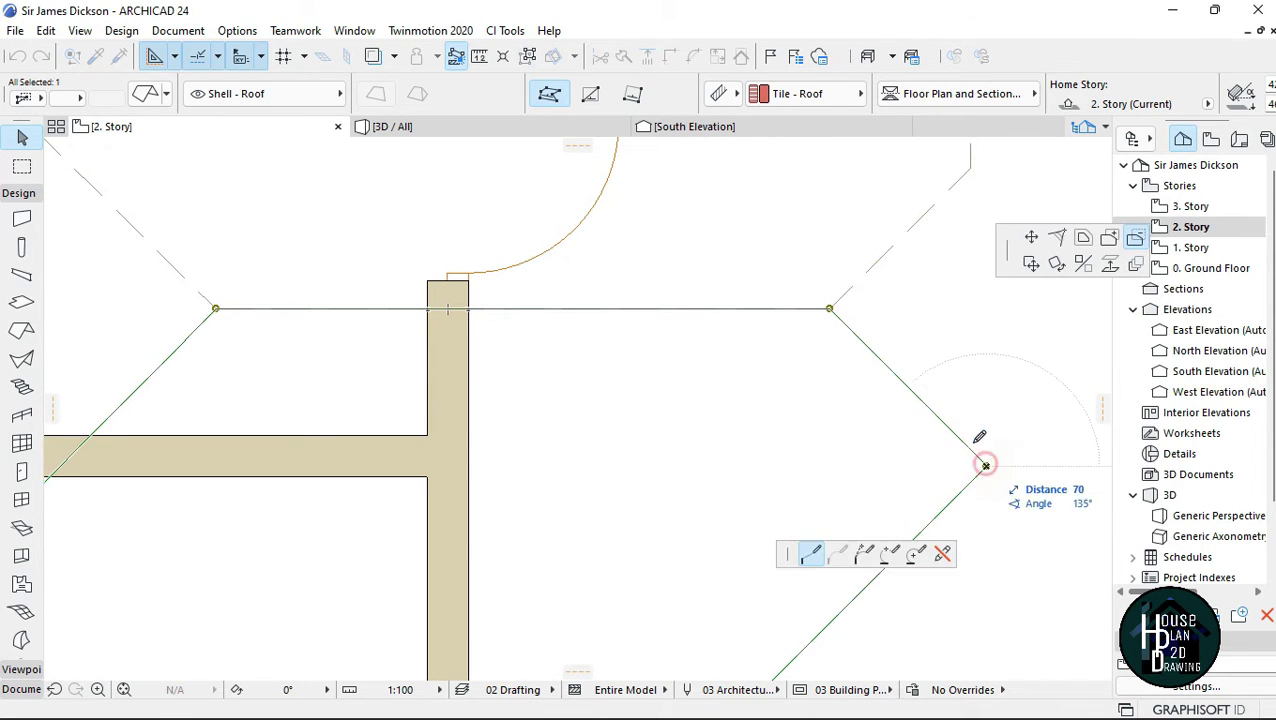
scroll(460, 305, down, 3)
scroll(471, 395, up, 4)
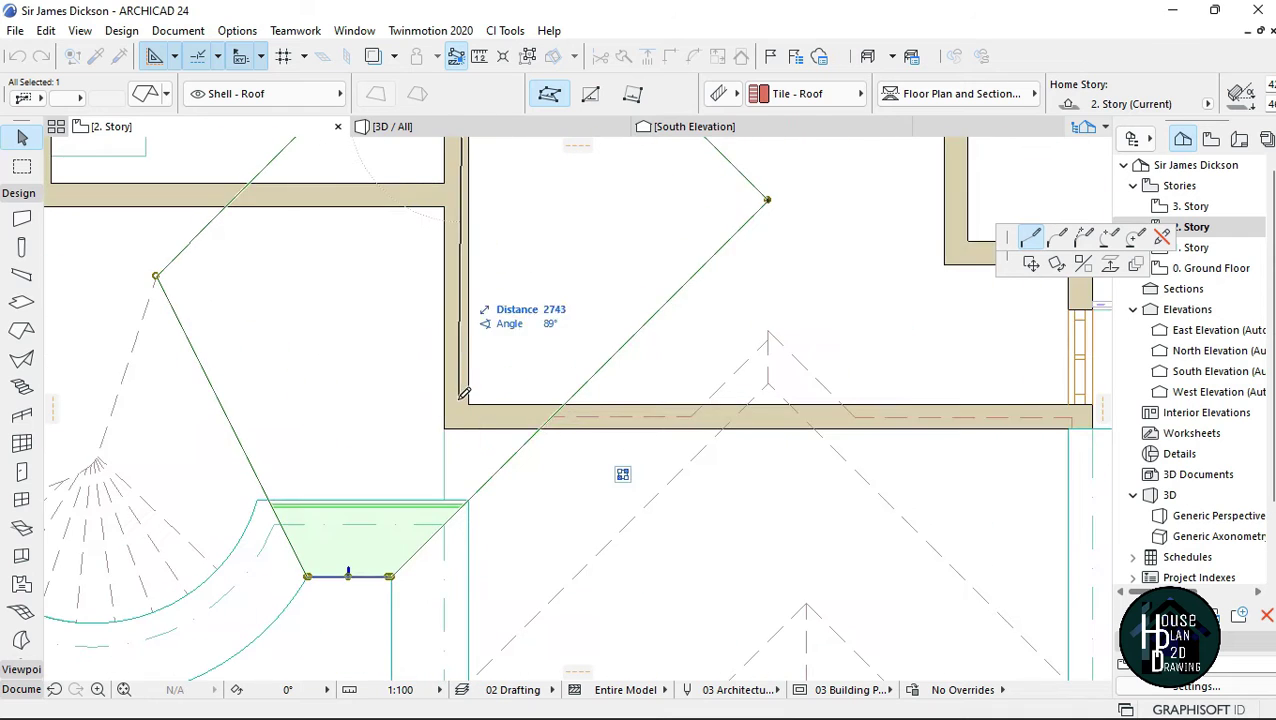
click(660, 423)
scroll(658, 425, down, 3)
click(861, 214)
scroll(692, 366, down, 3)
key(Escape)
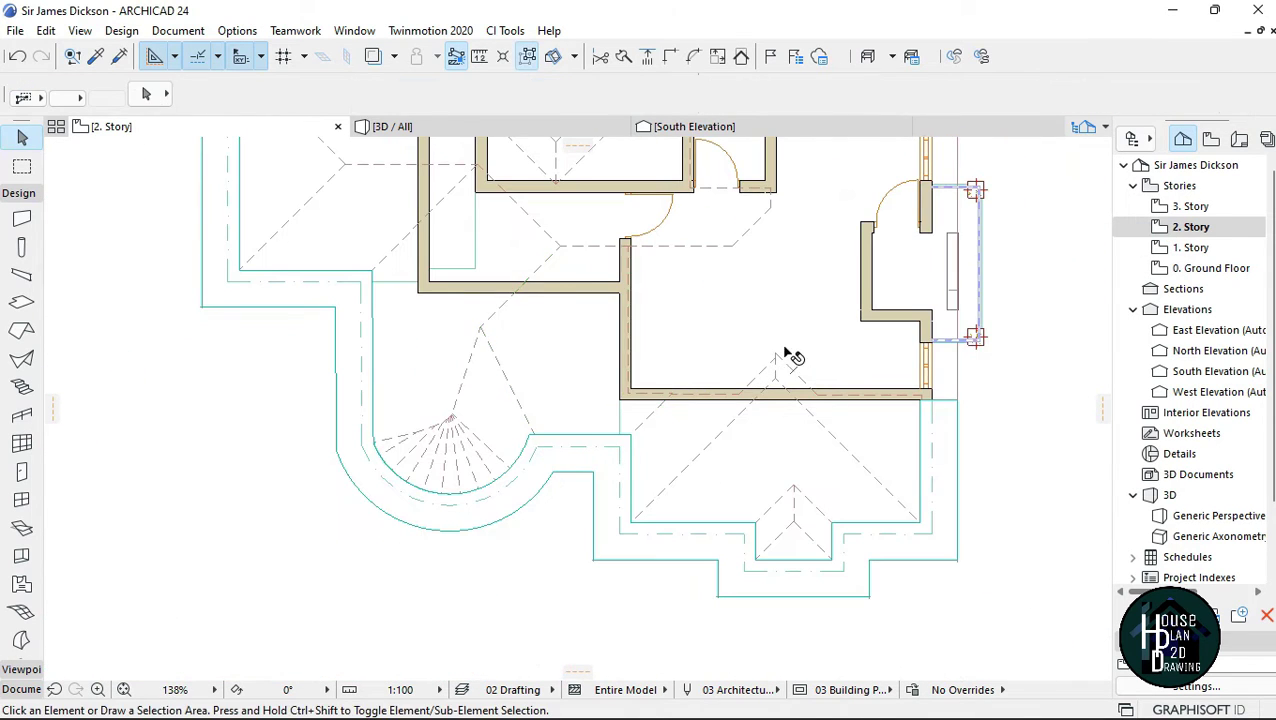
Walk around the roofs in 3D and examine where the lower roof plane's ridge meets the higher roof
click(466, 126)
shift+middle_drag(672, 489, 660, 423)
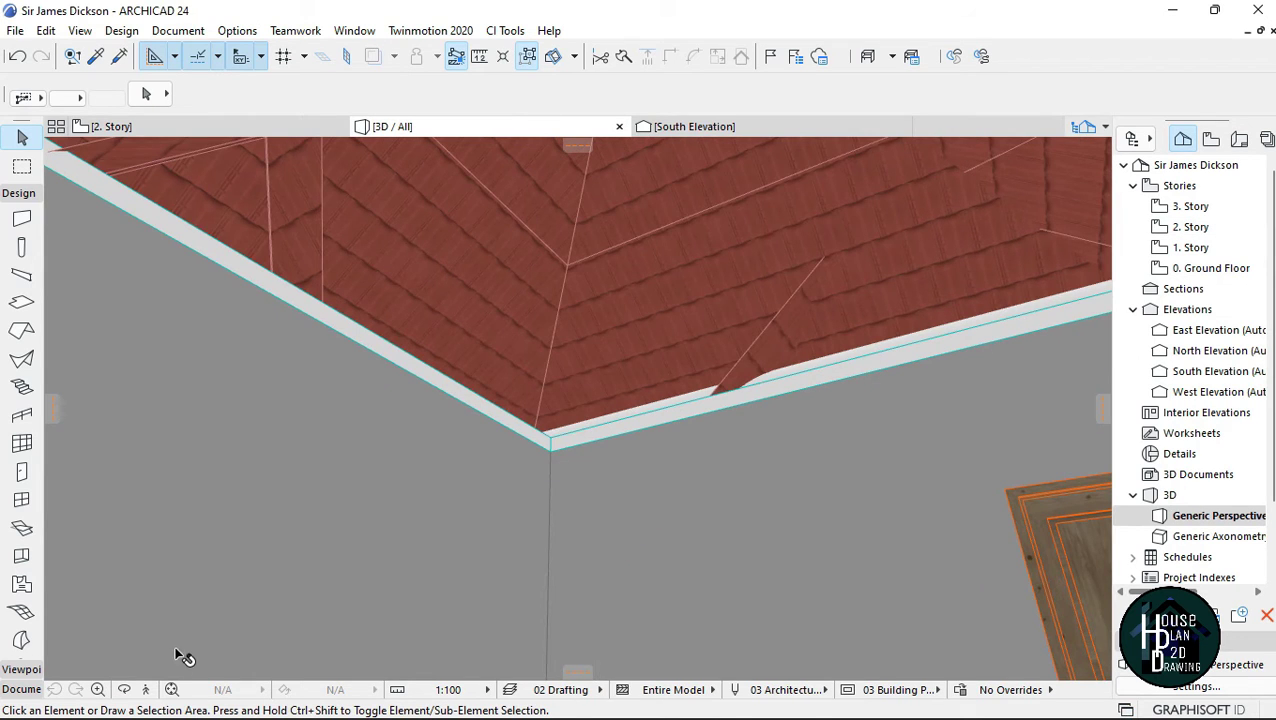
click(147, 690)
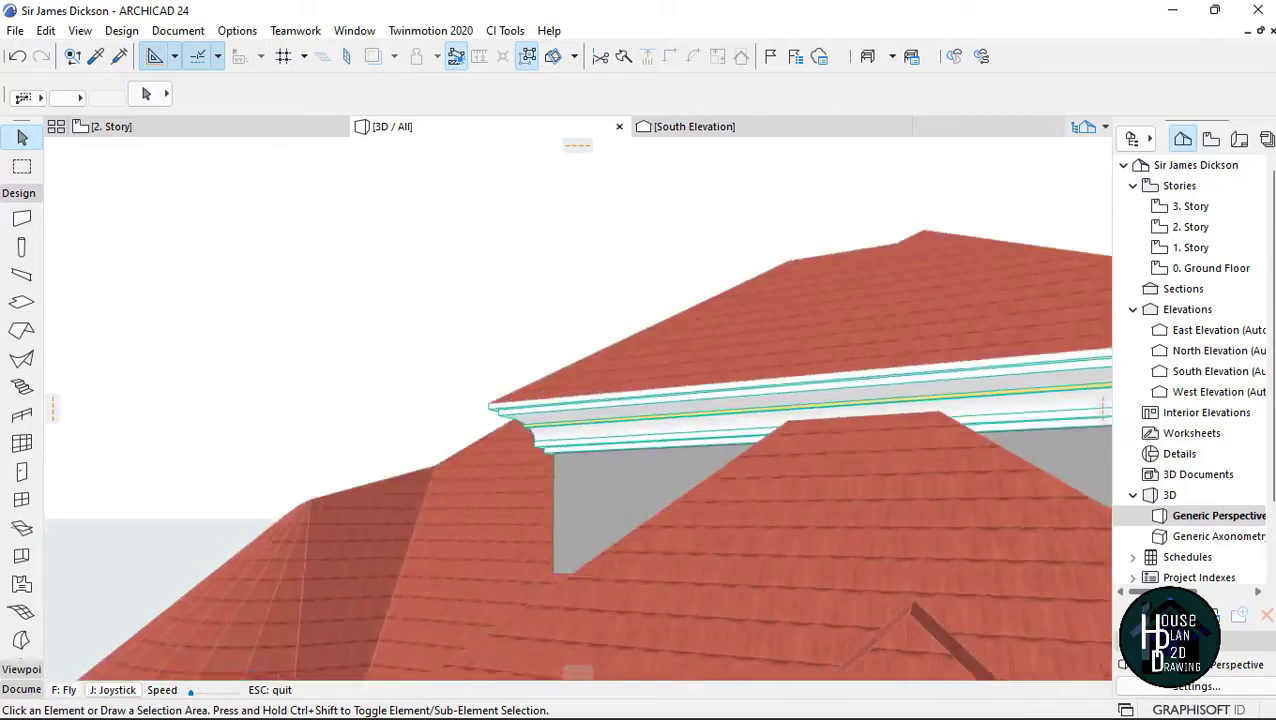
key(Down)
key(Up)
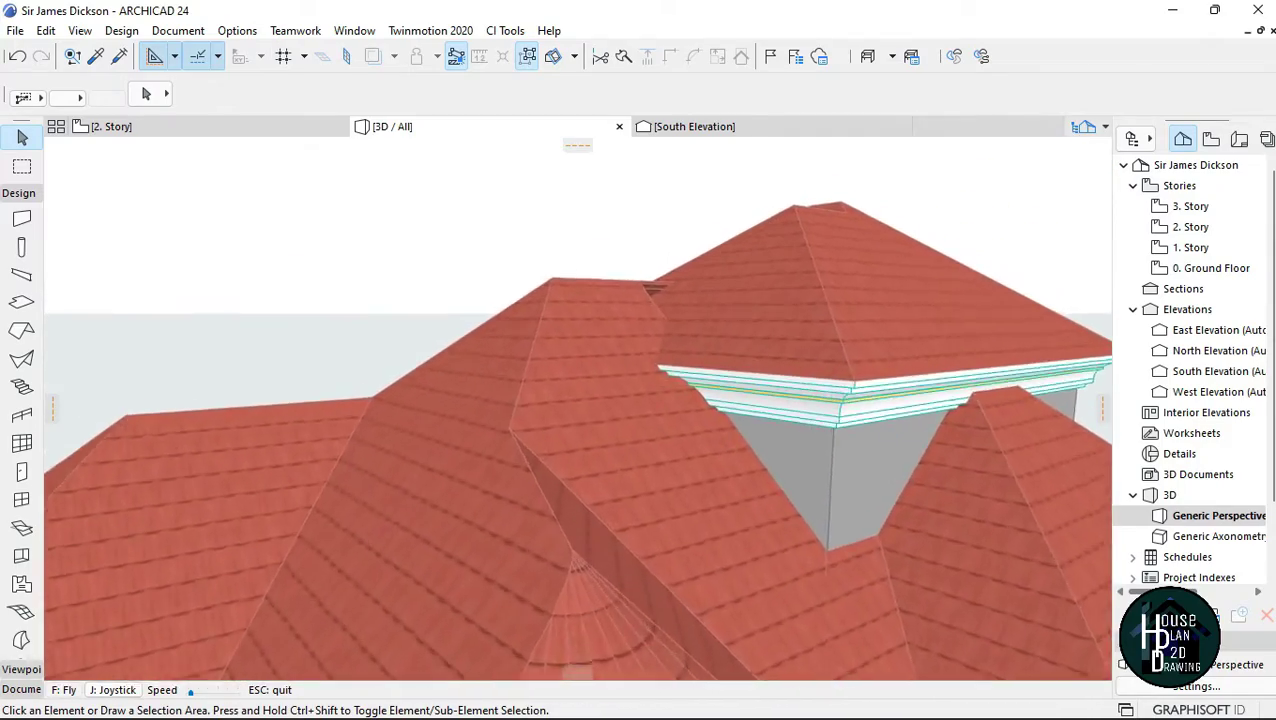
key(Up)
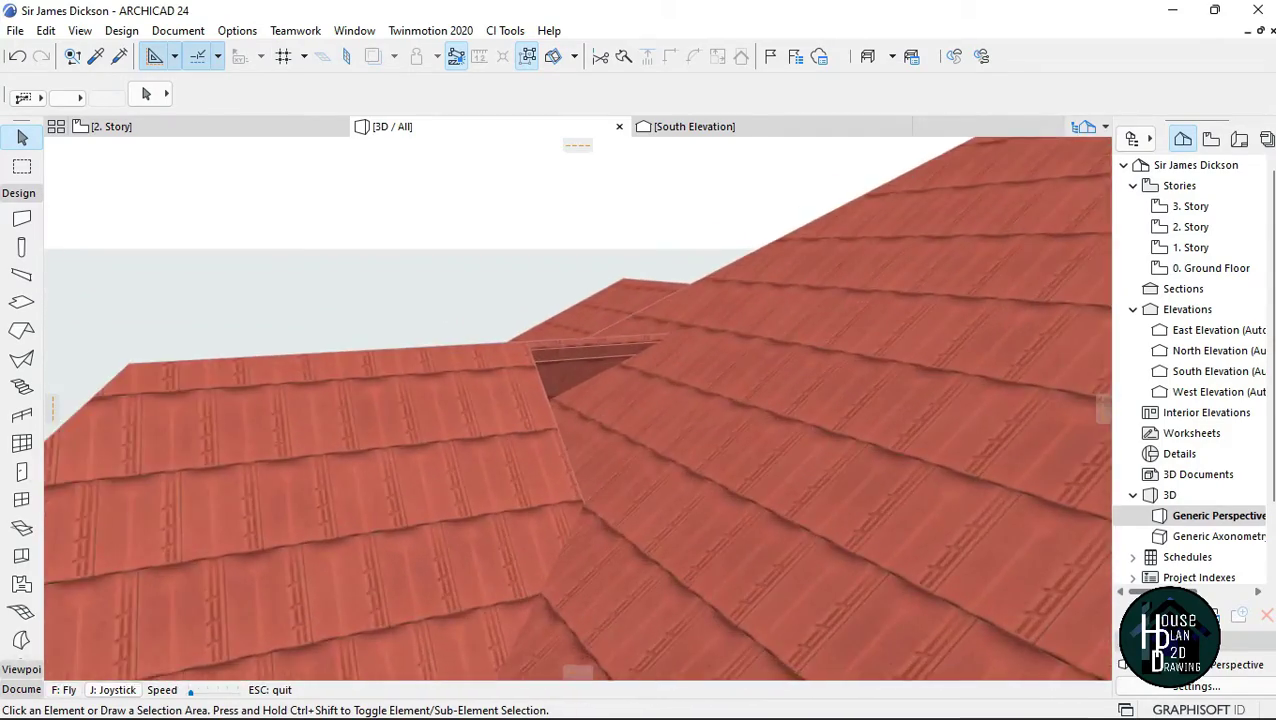
key(Right)
key(Left)
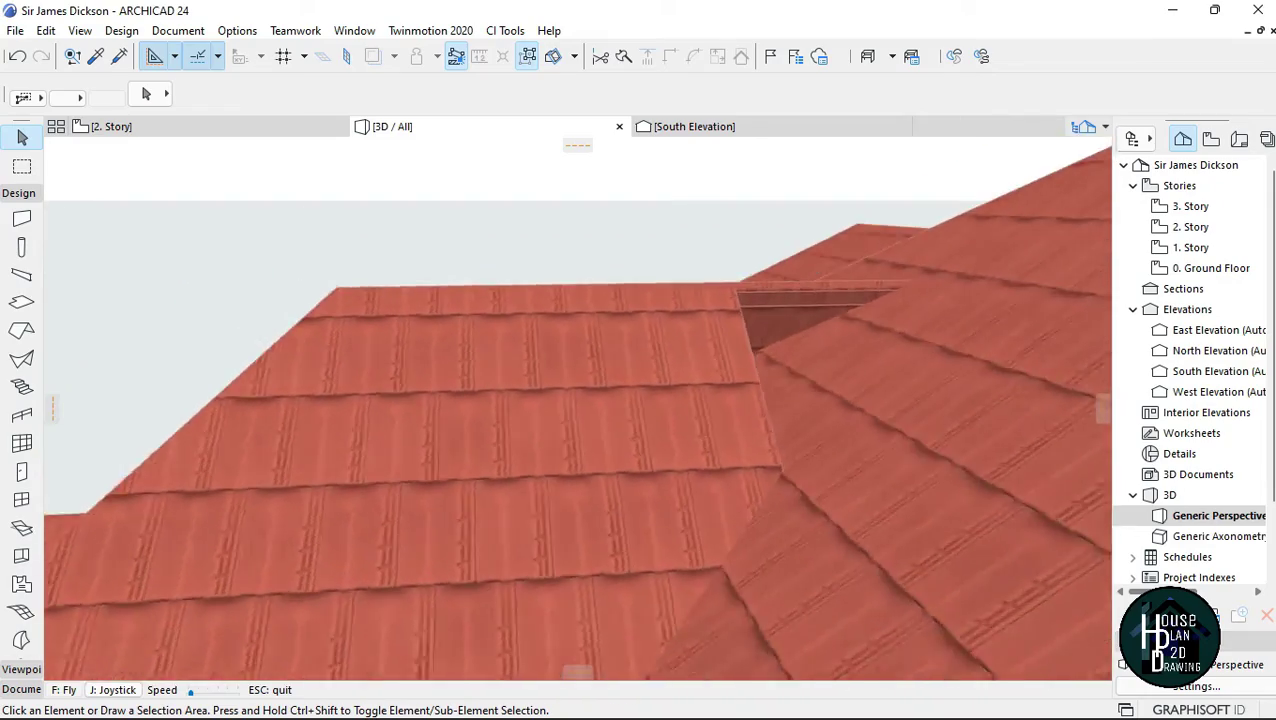
key(Down)
key(Down)
key(Up)
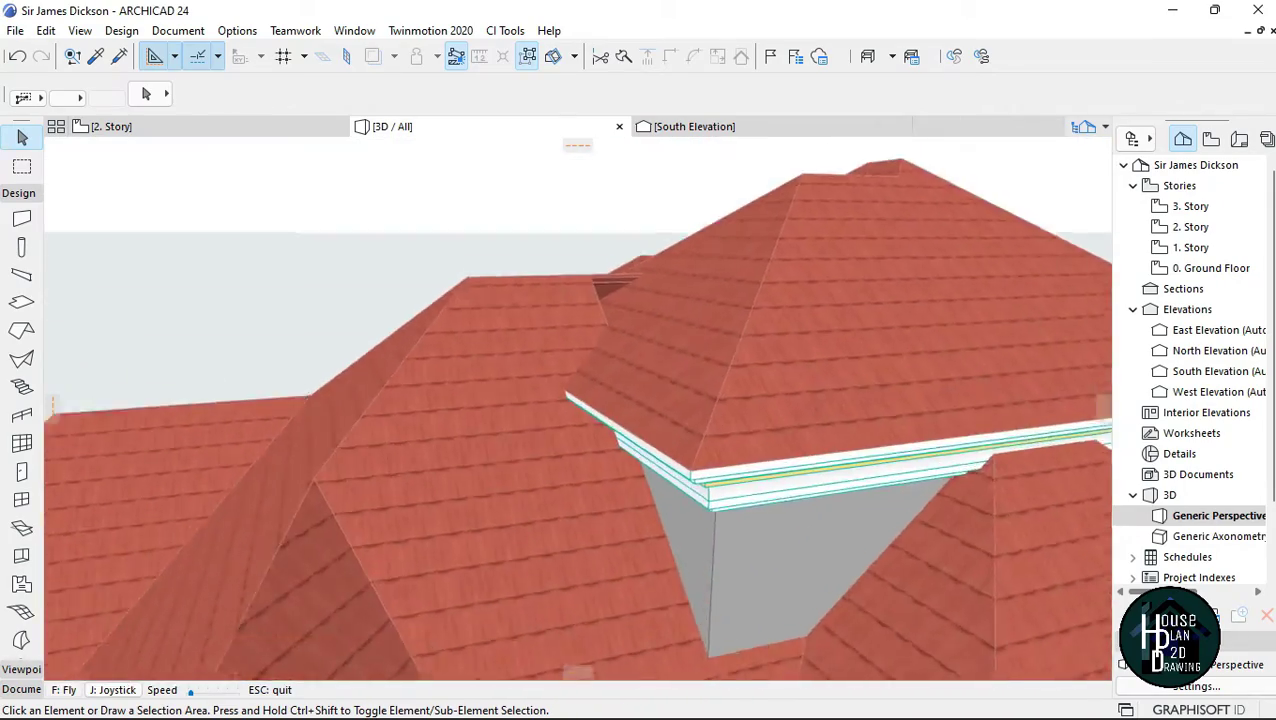
key(Up)
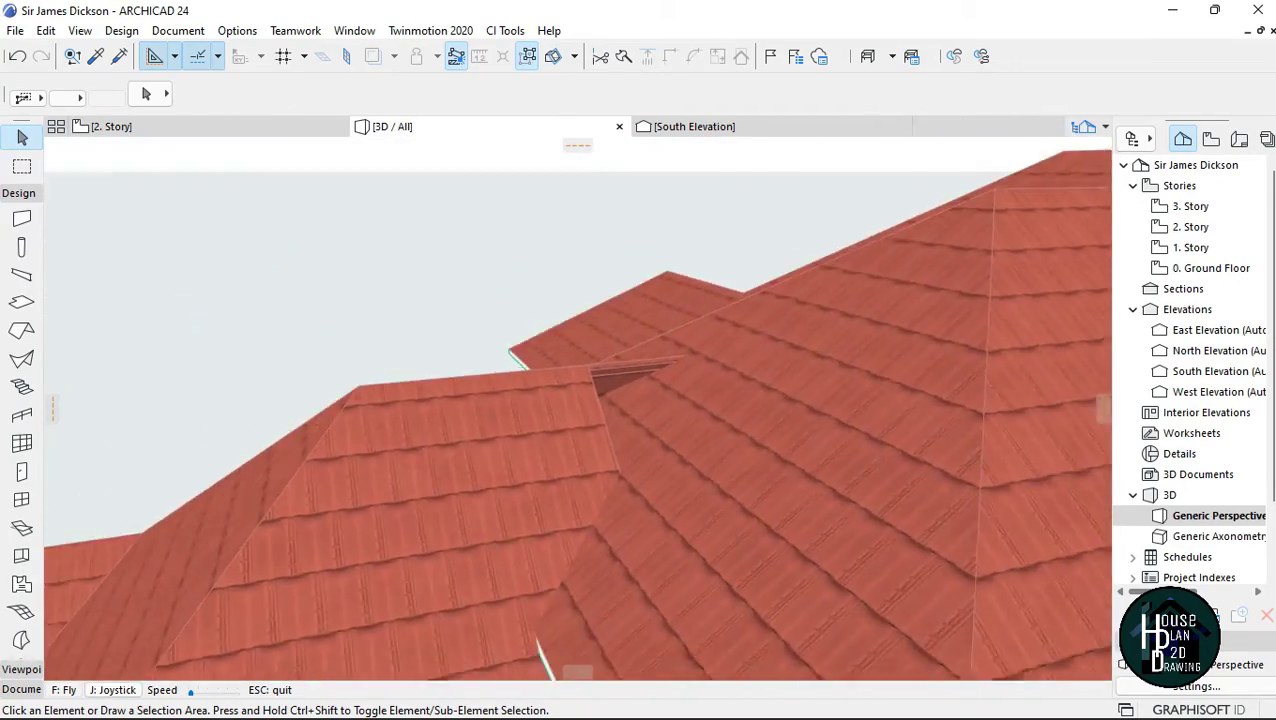
key(Escape)
Stretch the trimmed lower roof plane's ridge-end corner about 1050 mm along the ridge into the higher roof to close the gap
click(515, 405)
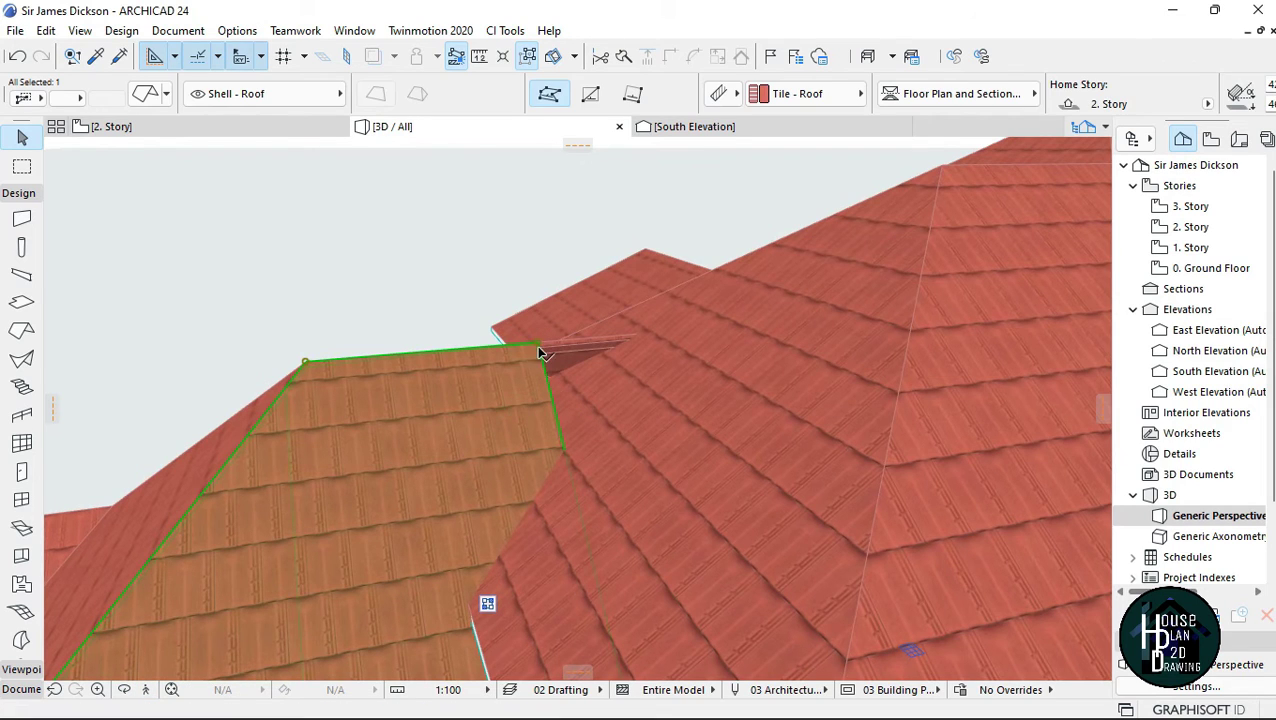
click(539, 348)
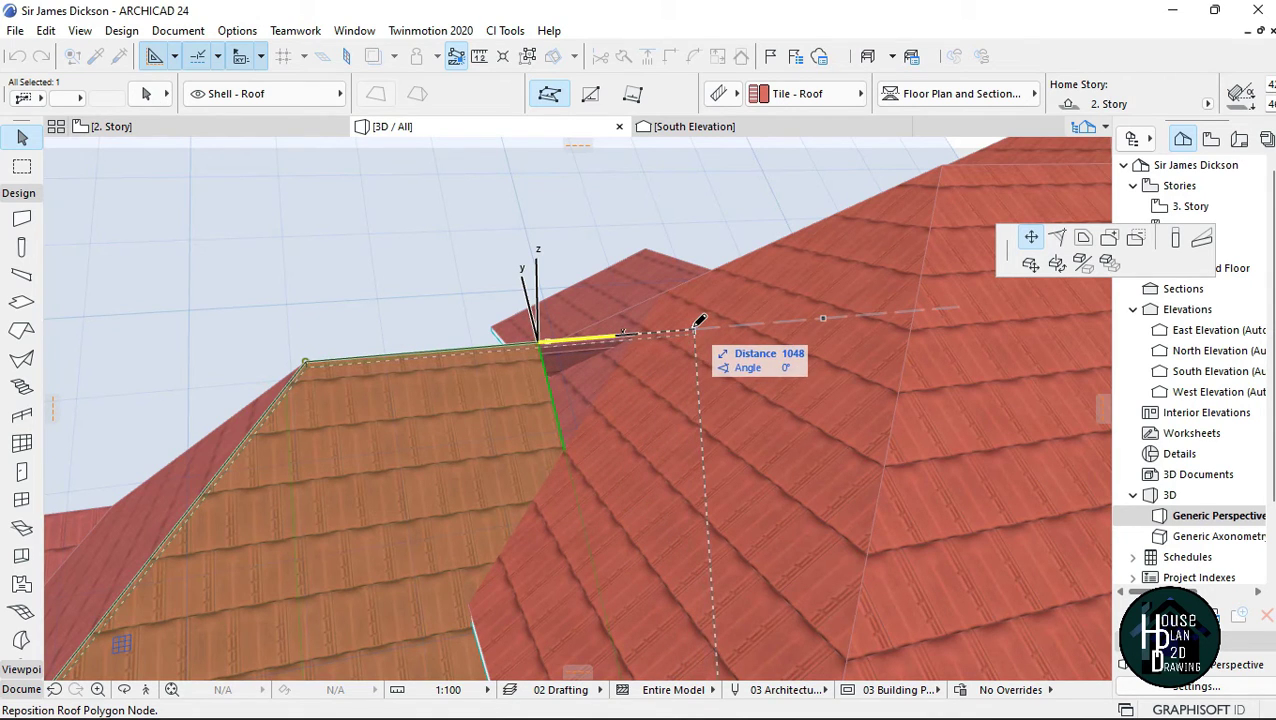
click(698, 322)
key(Escape)
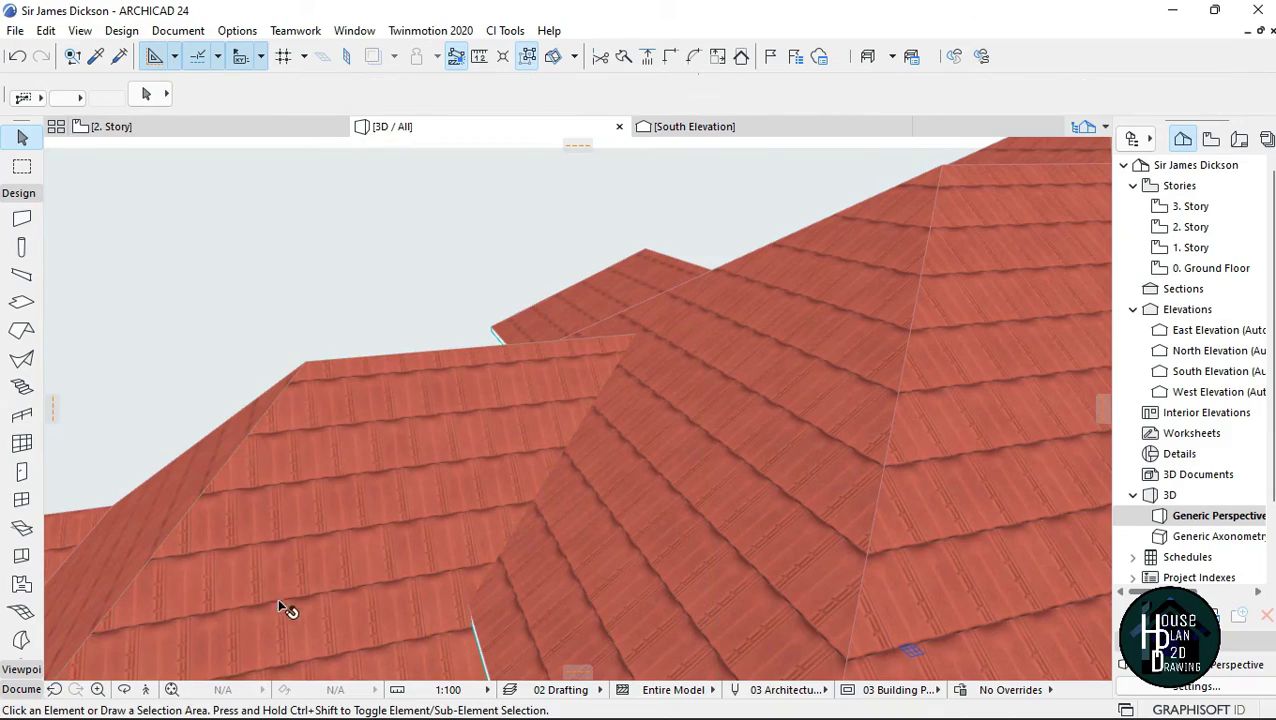
Walk inside the large room and back around the roofs in 3D to check how far the extended roof plane protrudes
click(146, 690)
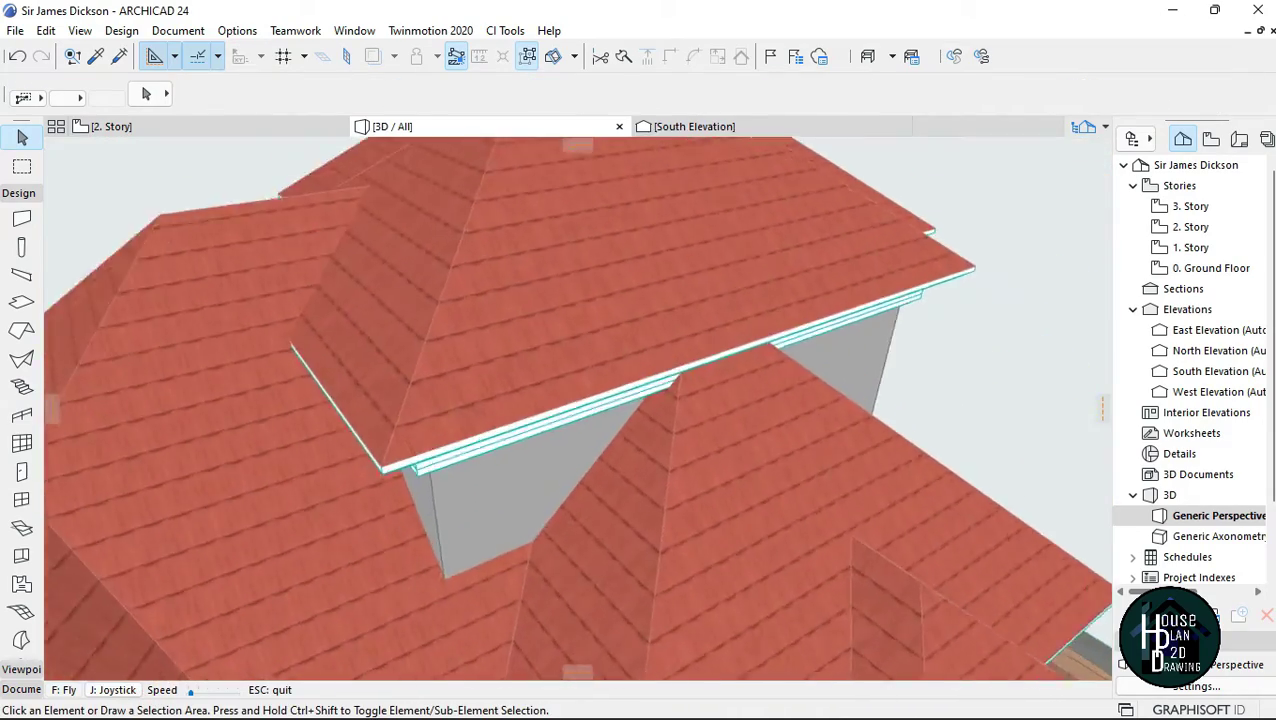
key(Down)
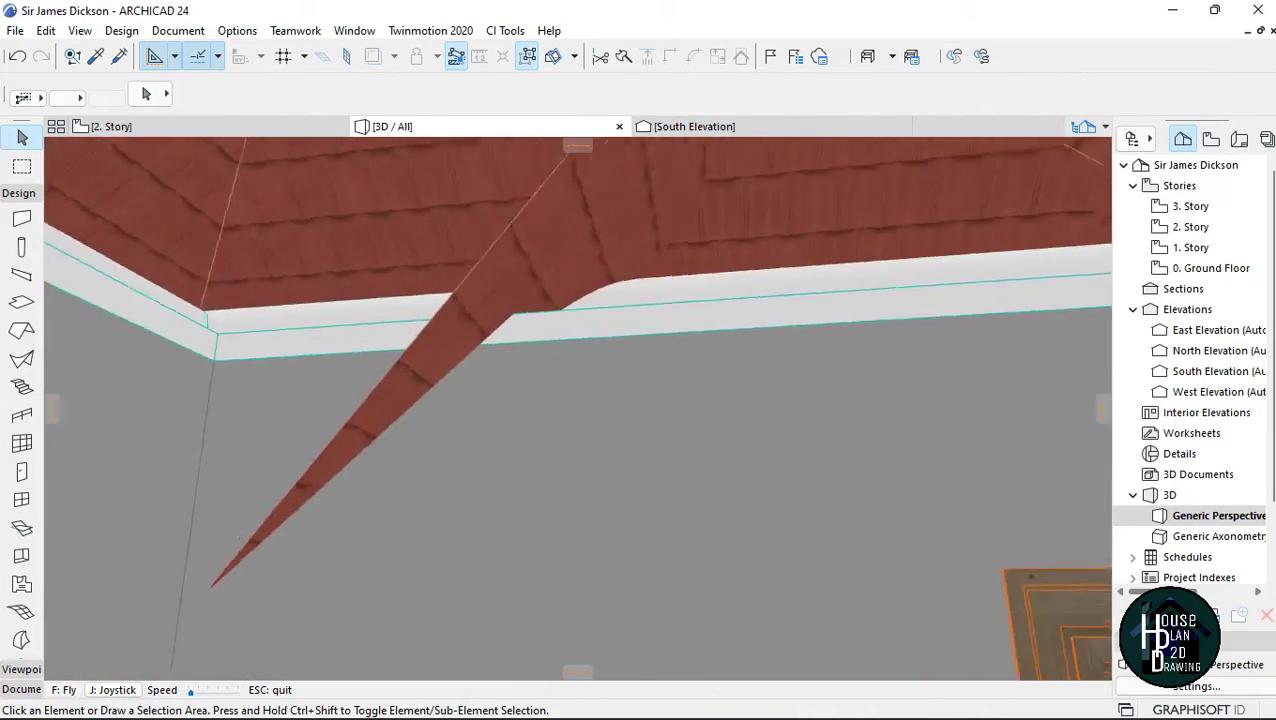
key(Right)
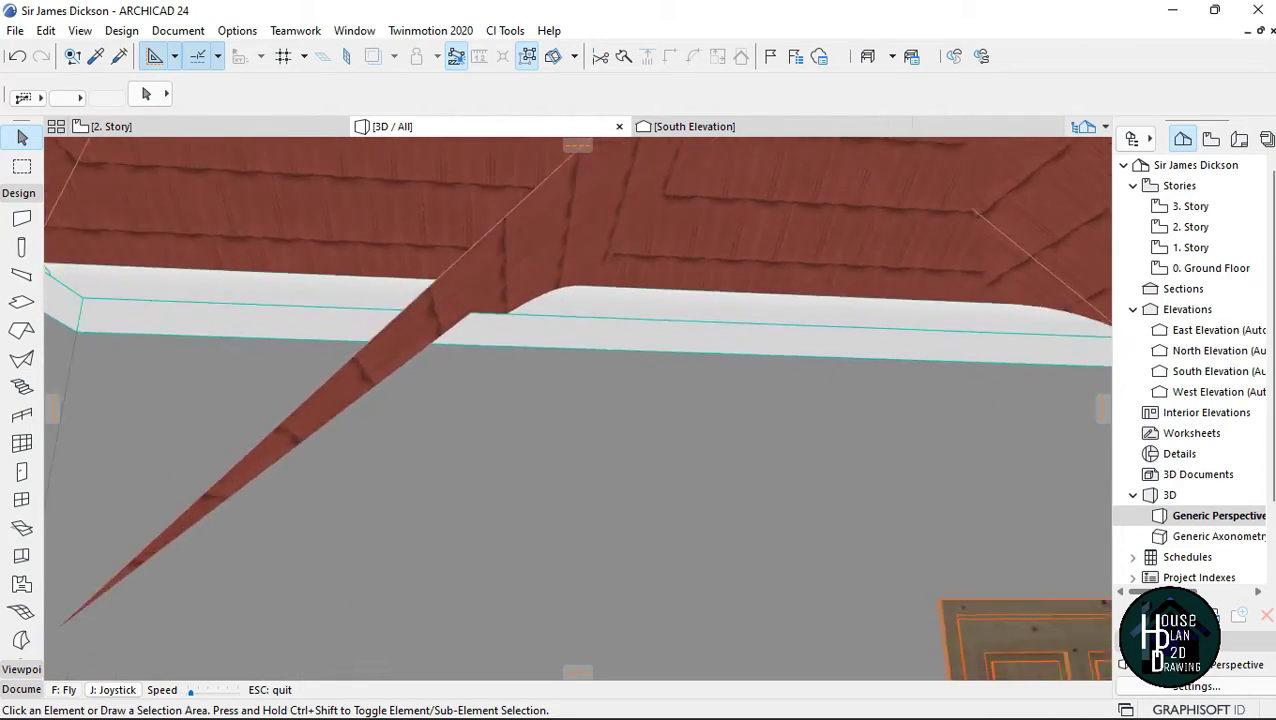
key(Left)
key(Right)
key(Down)
key(Up)
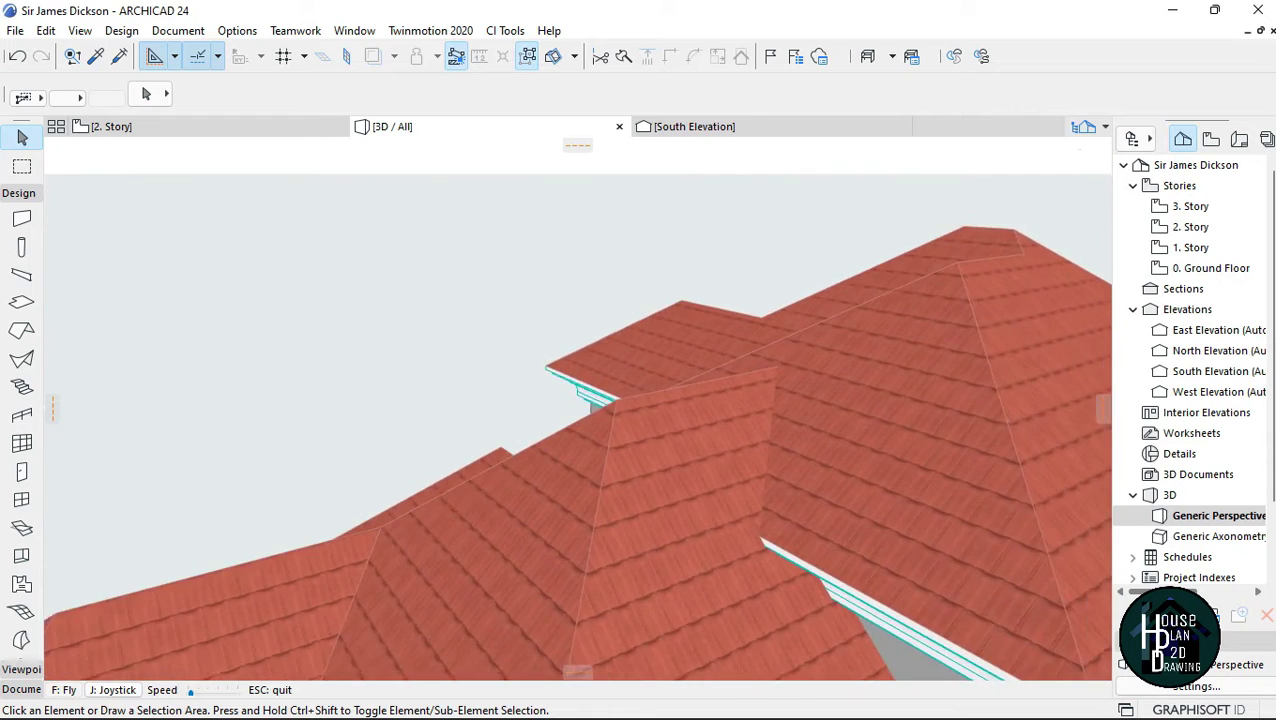
key(Up)
key(Escape)
Pull the extended roof plane's ridge-end corner back about 300 mm along the ridge and inspect the protruding sliver inside the room
click(484, 379)
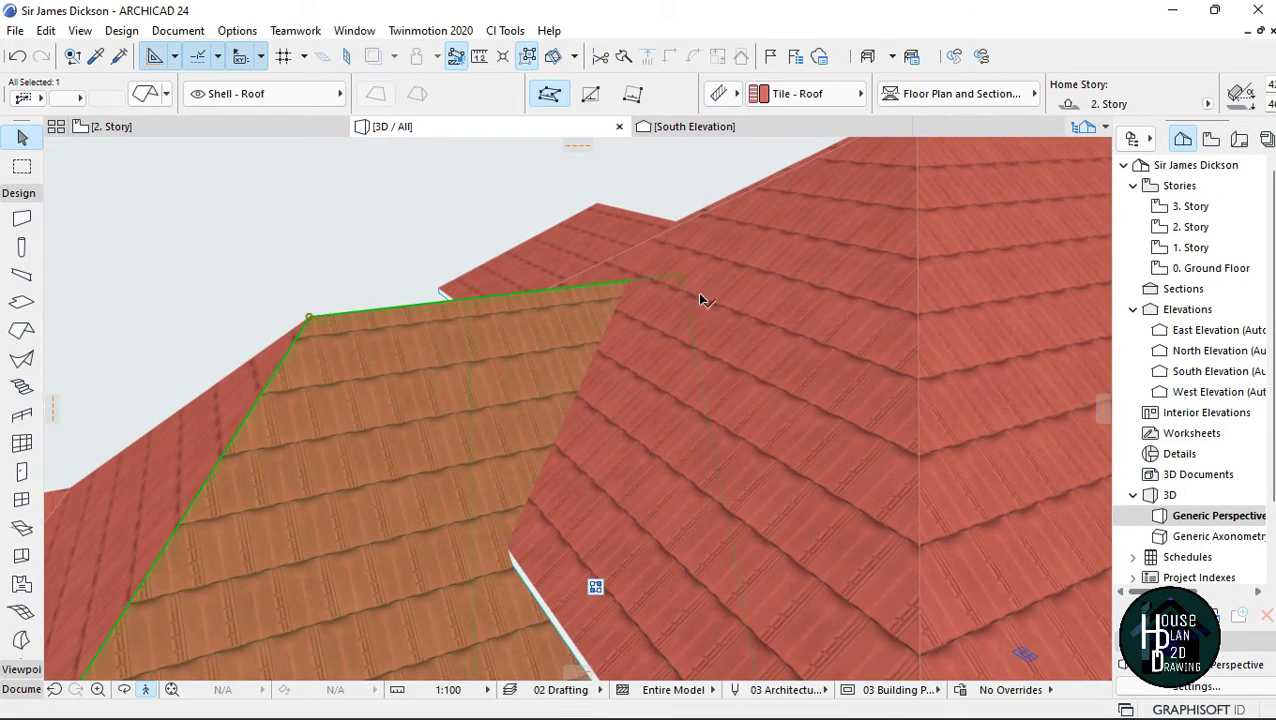
click(682, 277)
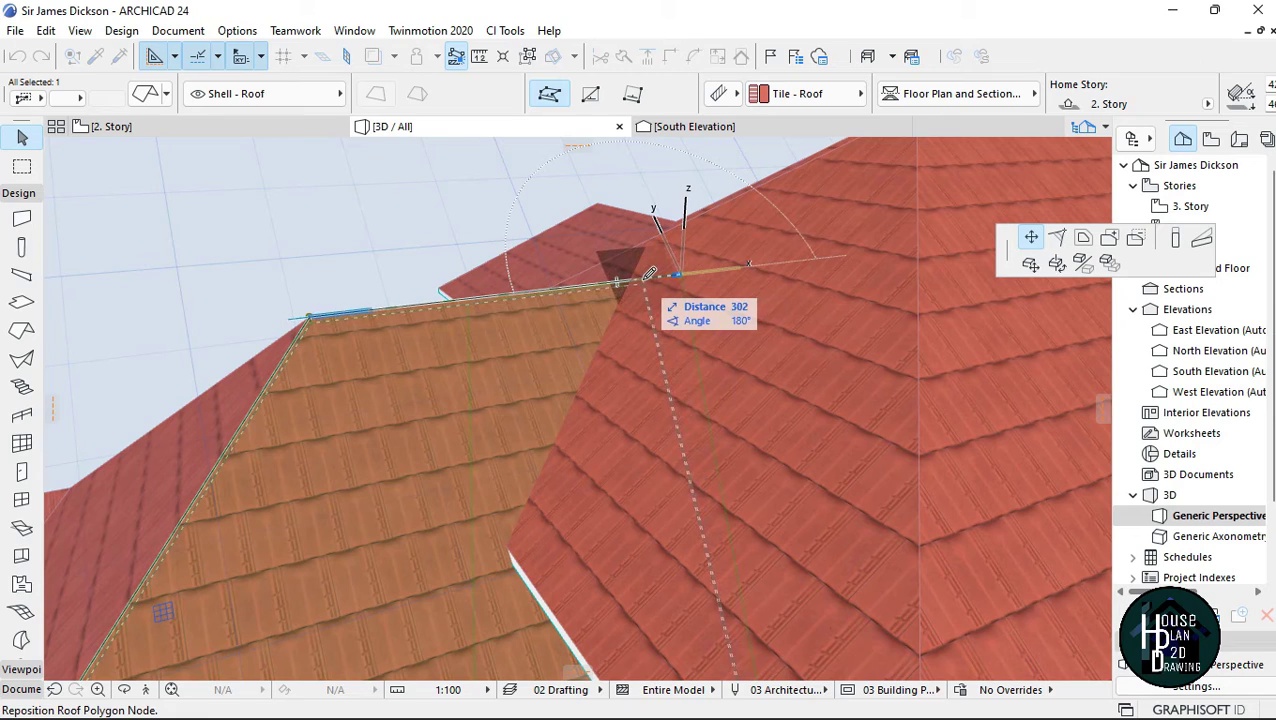
click(649, 272)
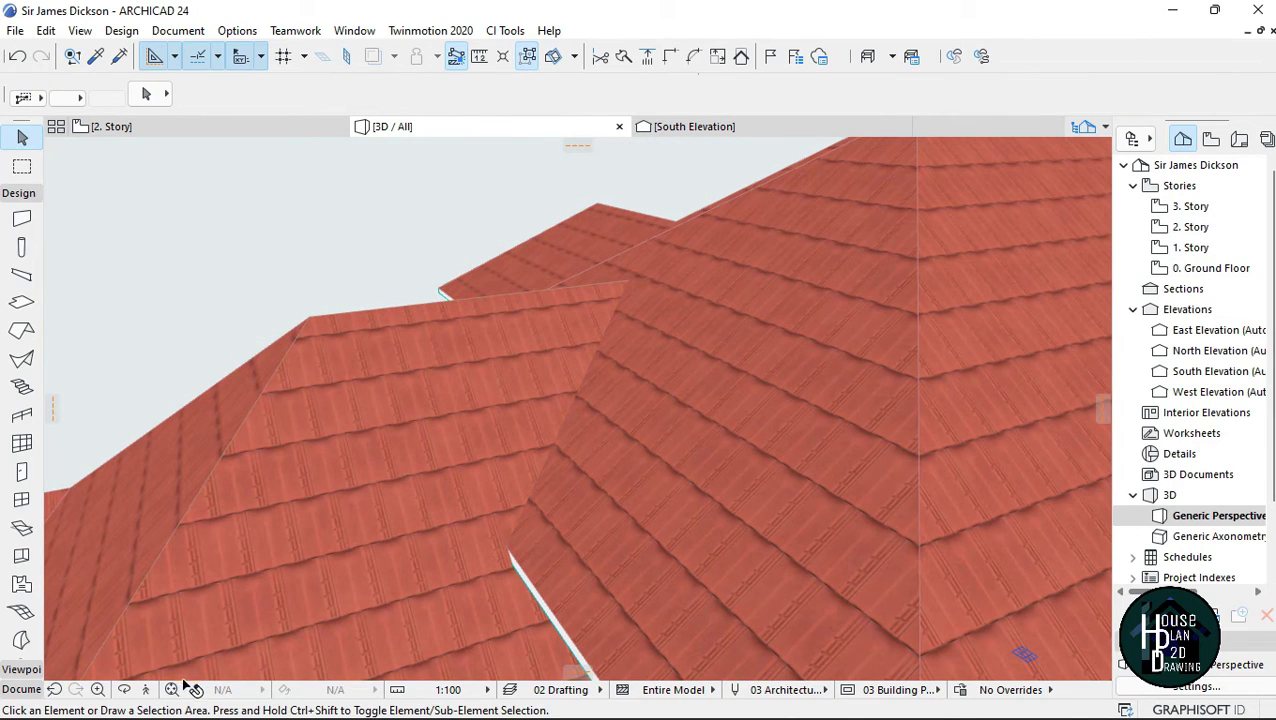
click(147, 690)
key(Up)
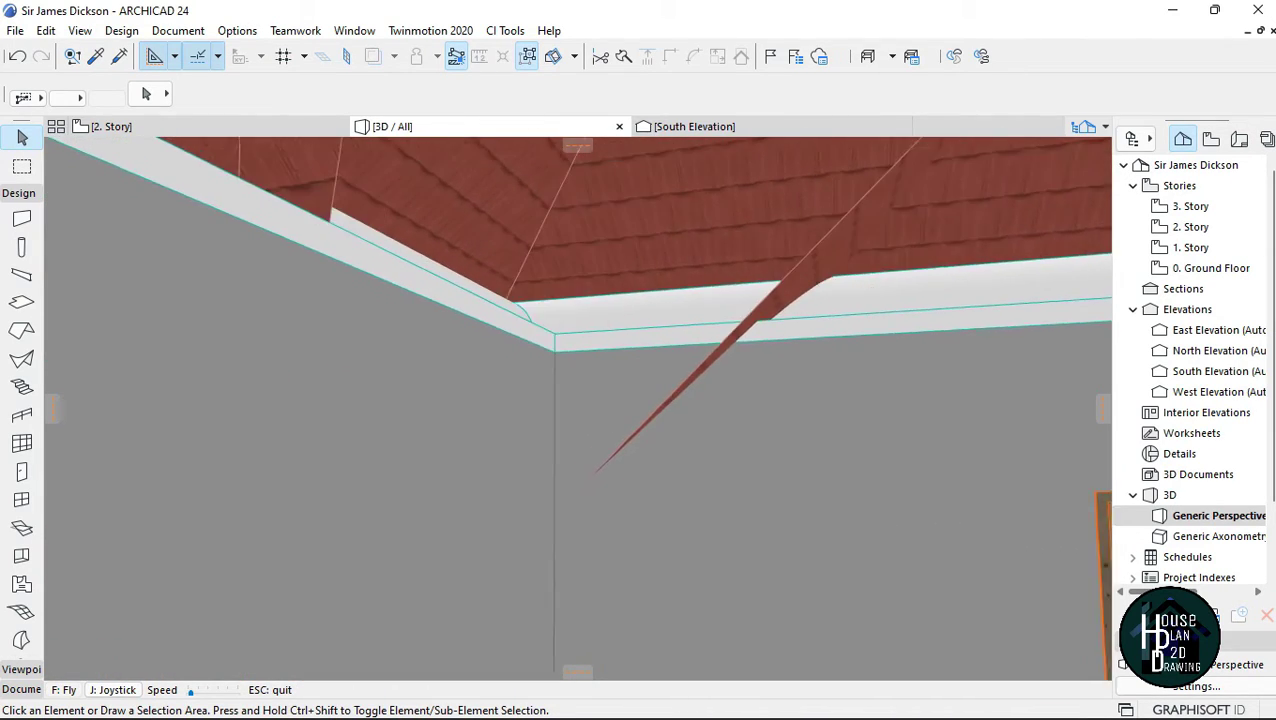
key(Up)
key(Down)
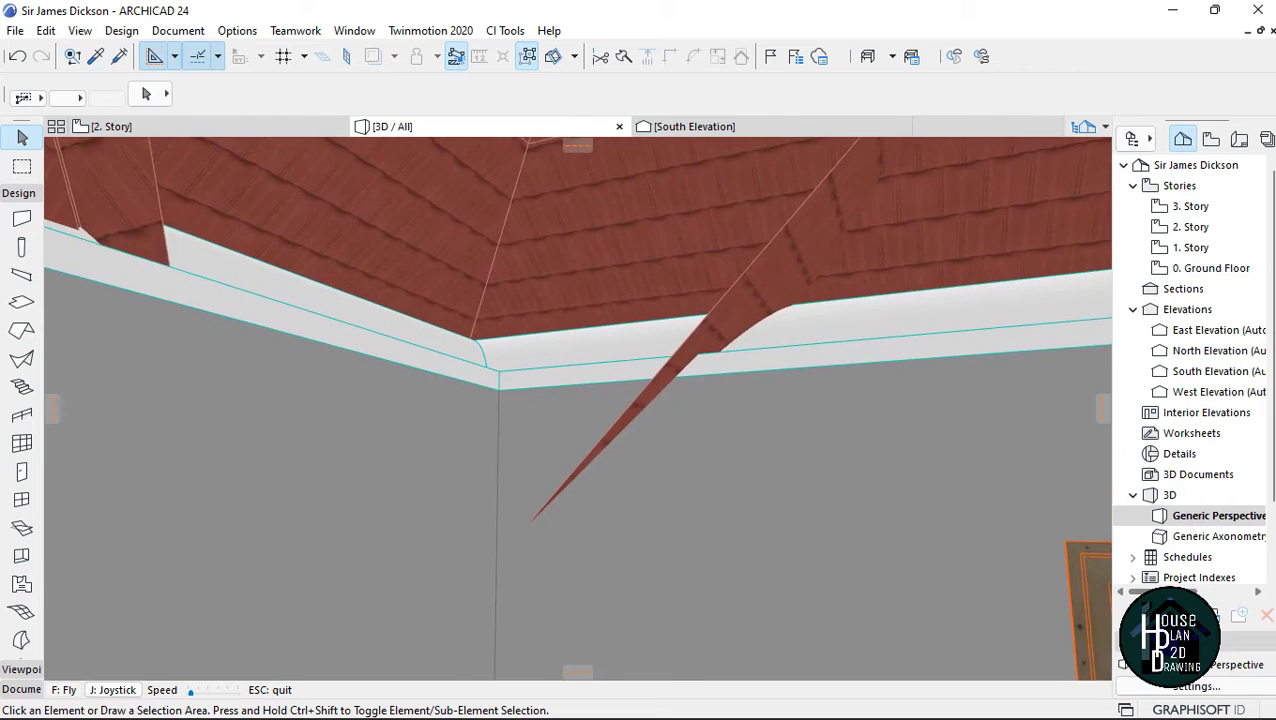
key(Escape)
On the 2. Story plan, subtract the sliver's lower part from the roof plane, back to the large room's left wall
click(248, 126)
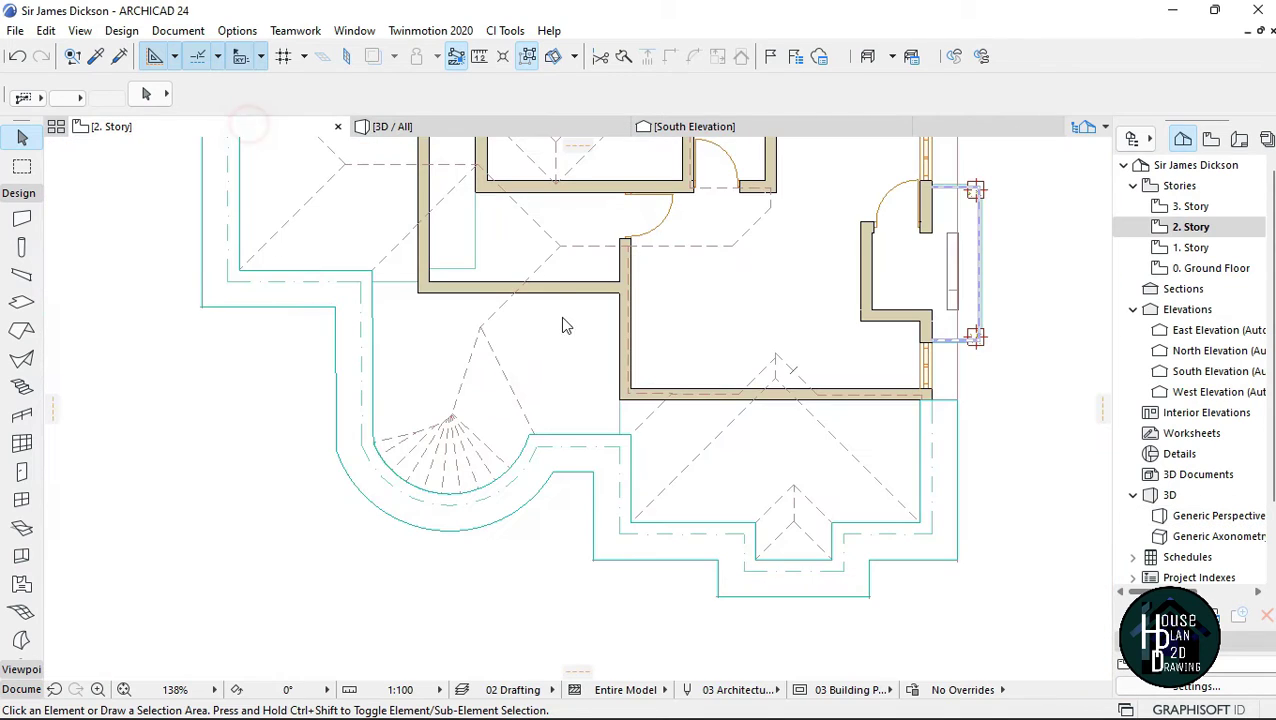
scroll(700, 385, up, 5)
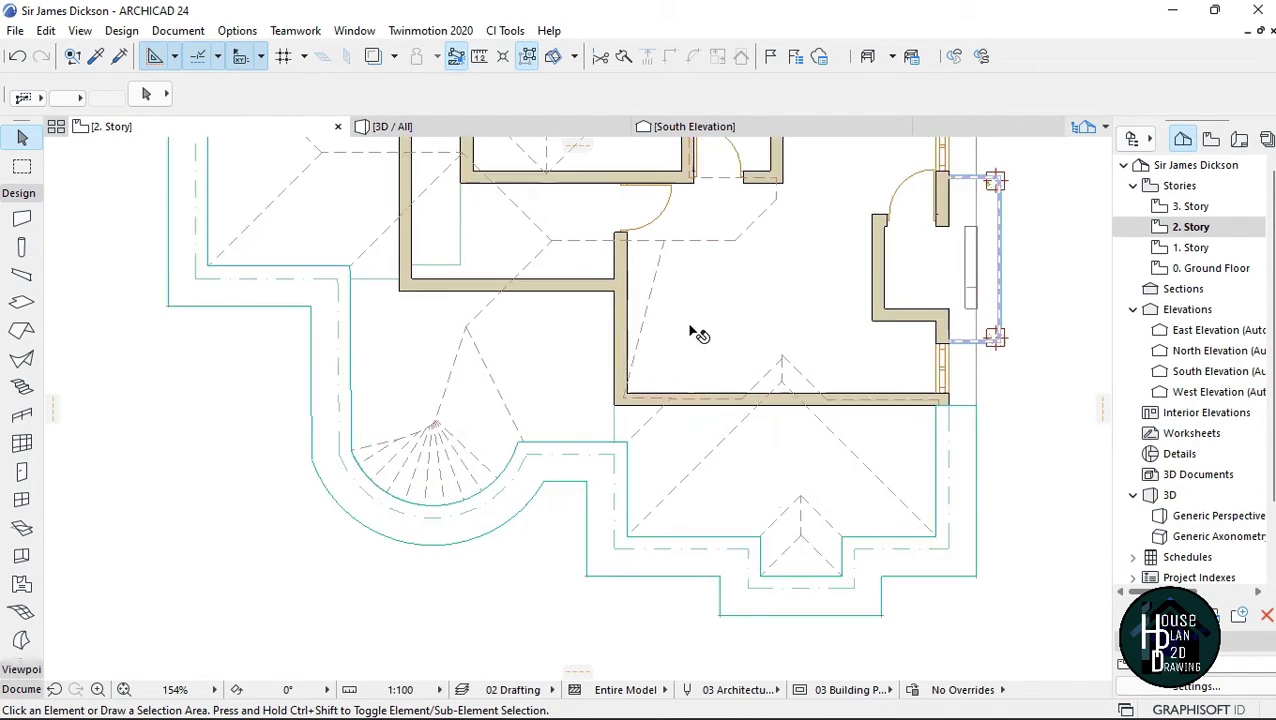
scroll(598, 361, down, 2)
scroll(564, 344, up, 2)
click(566, 378)
scroll(590, 500, down, 3)
scroll(620, 450, up, 3)
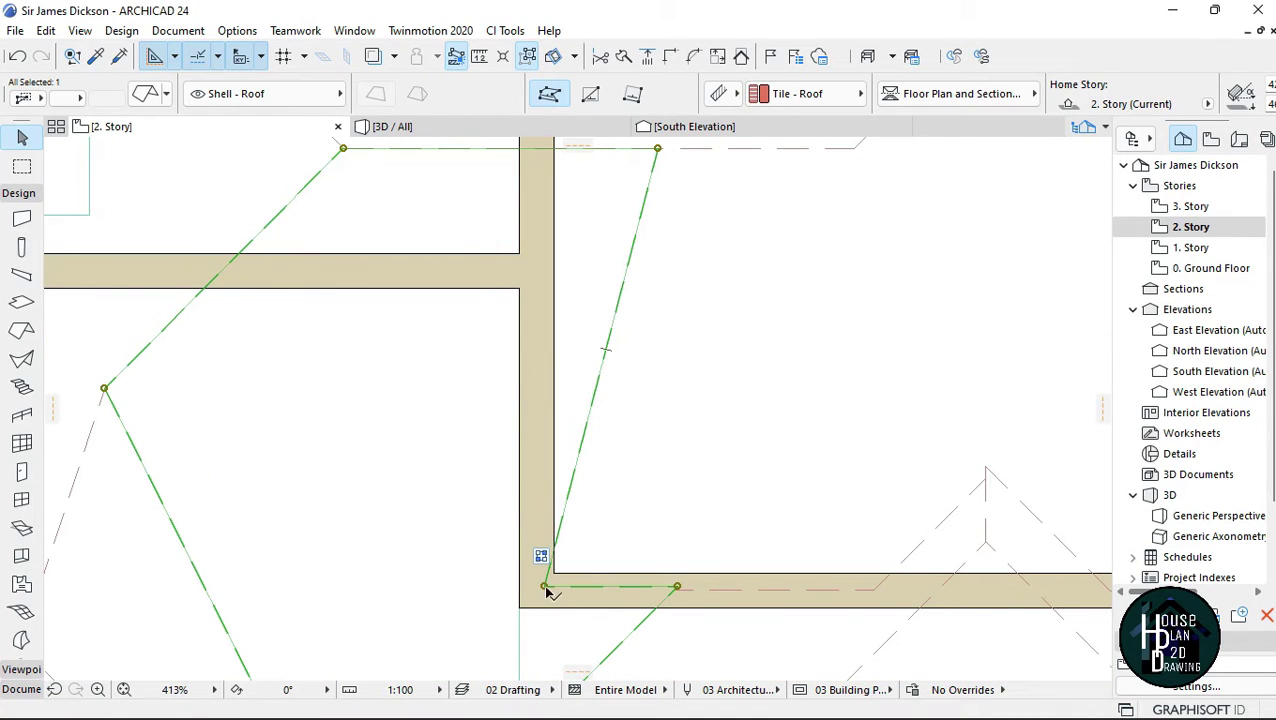
click(545, 589)
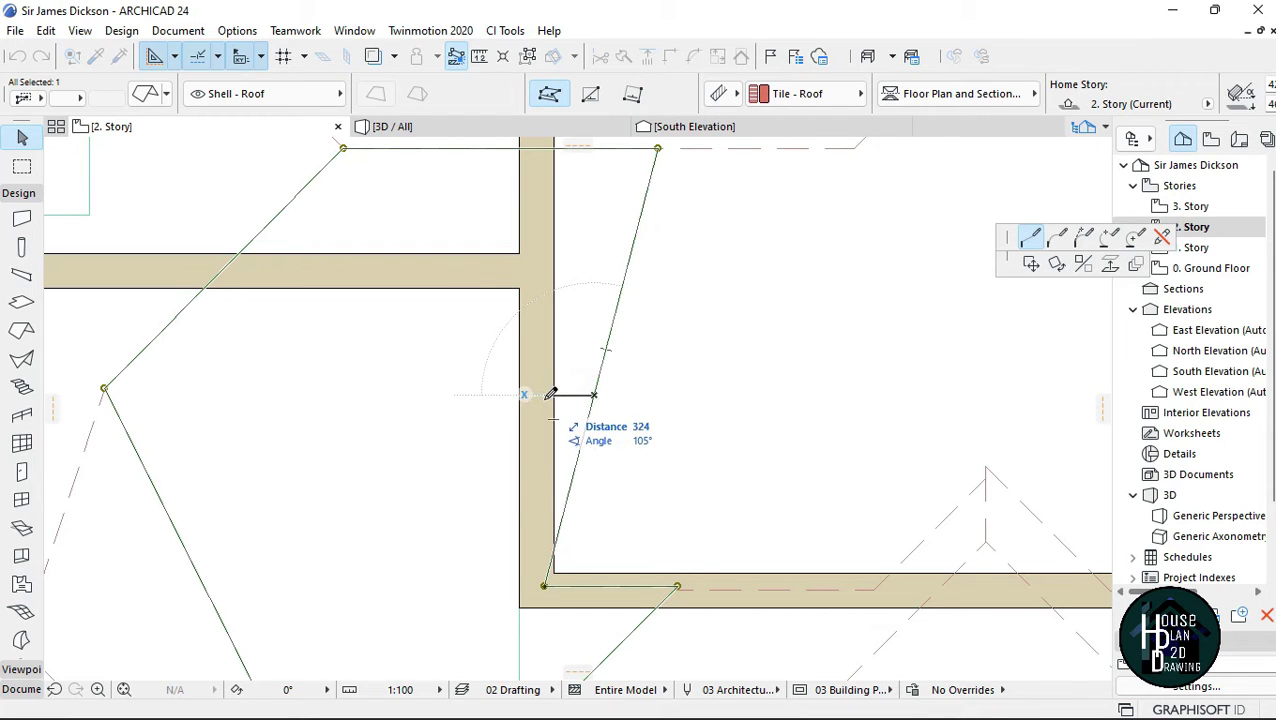
click(545, 396)
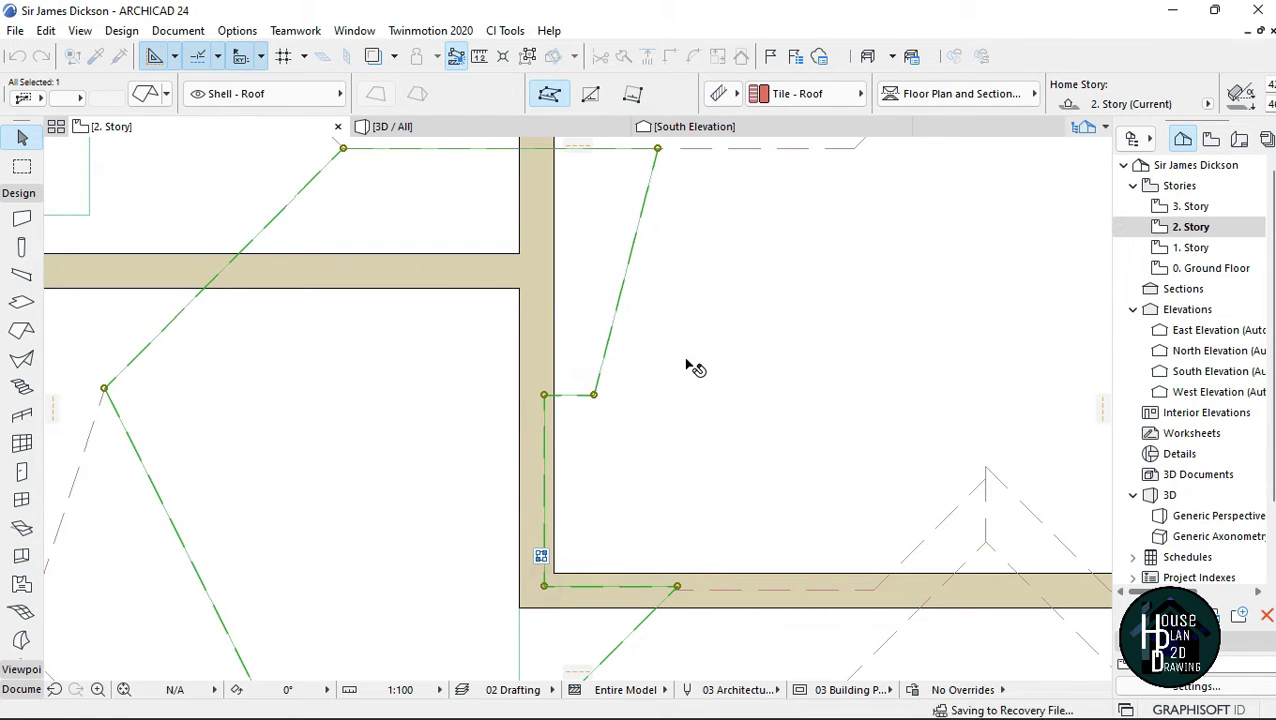
Walk through the large room in 3D and examine the remaining roof tips along the ceiling cornice
click(536, 131)
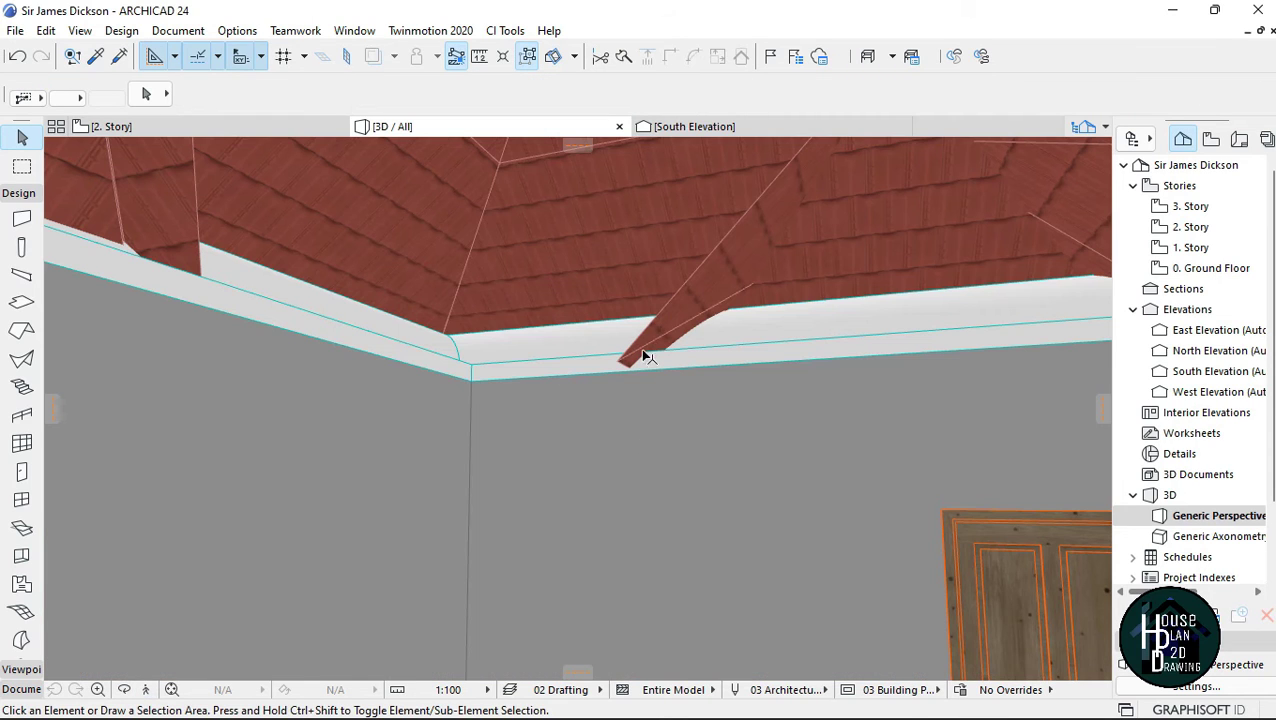
click(145, 689)
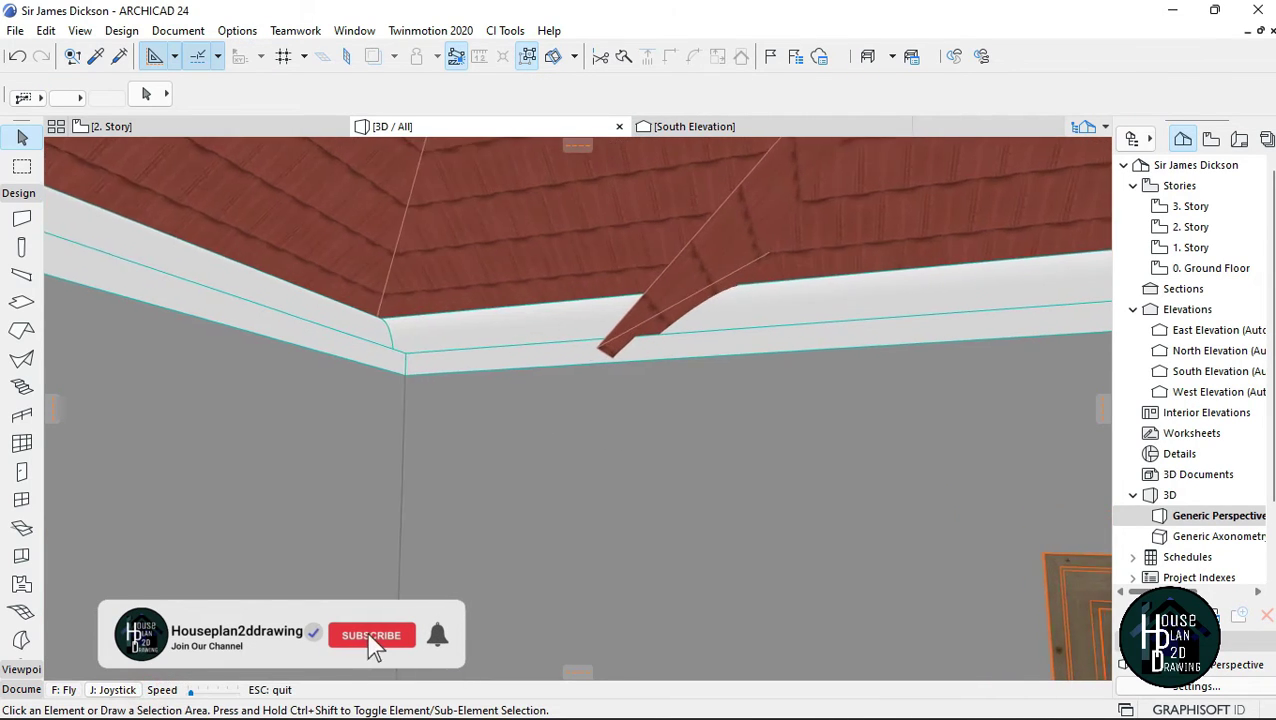
key(Up)
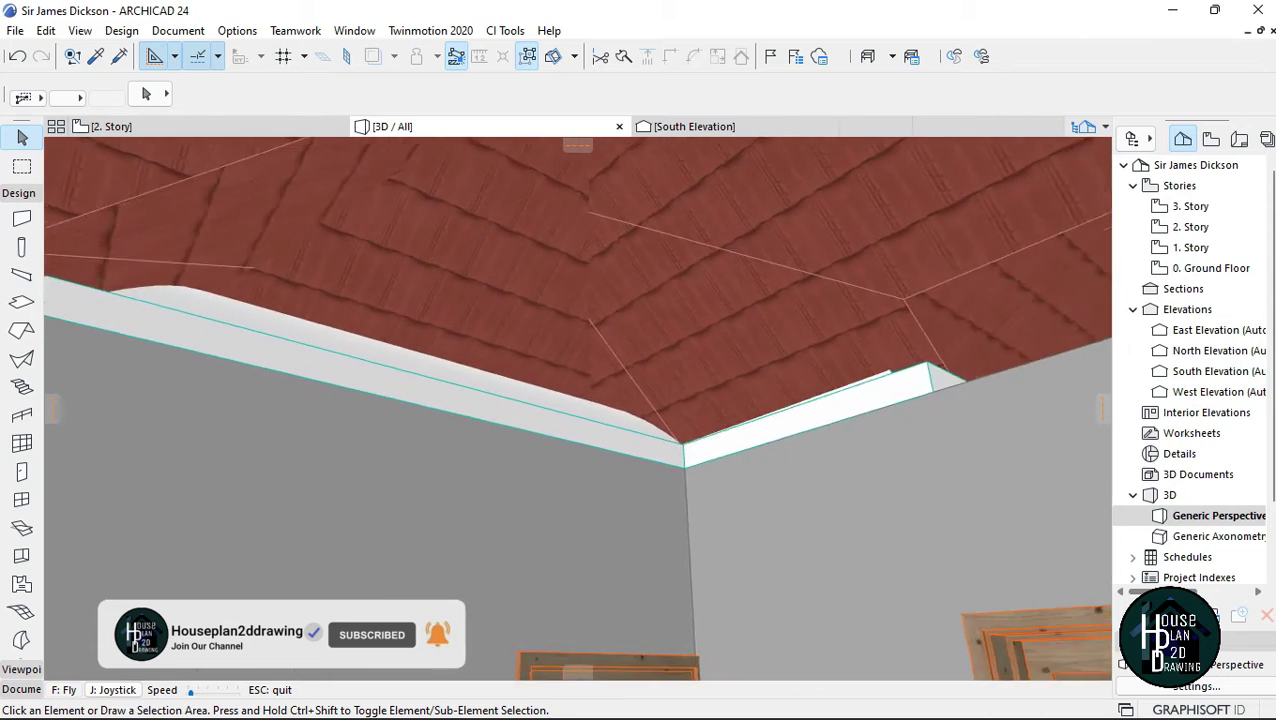
key(Down)
key(Up)
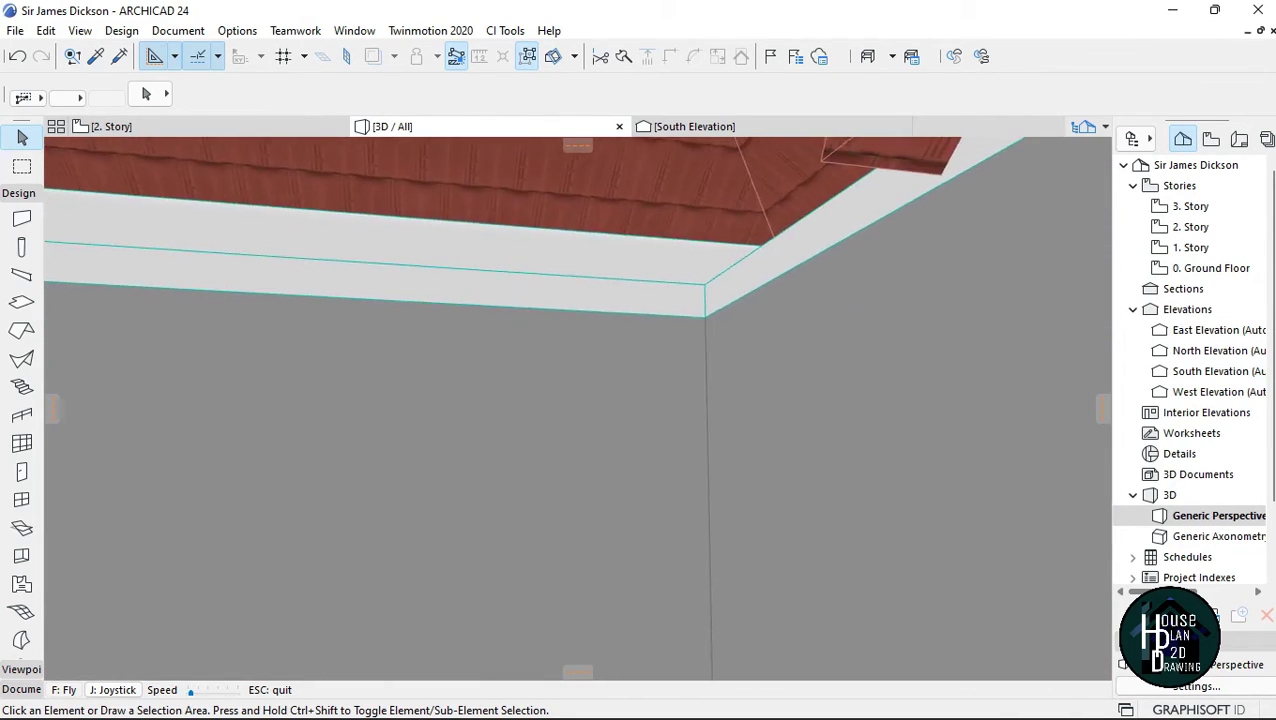
key(Down)
key(Up)
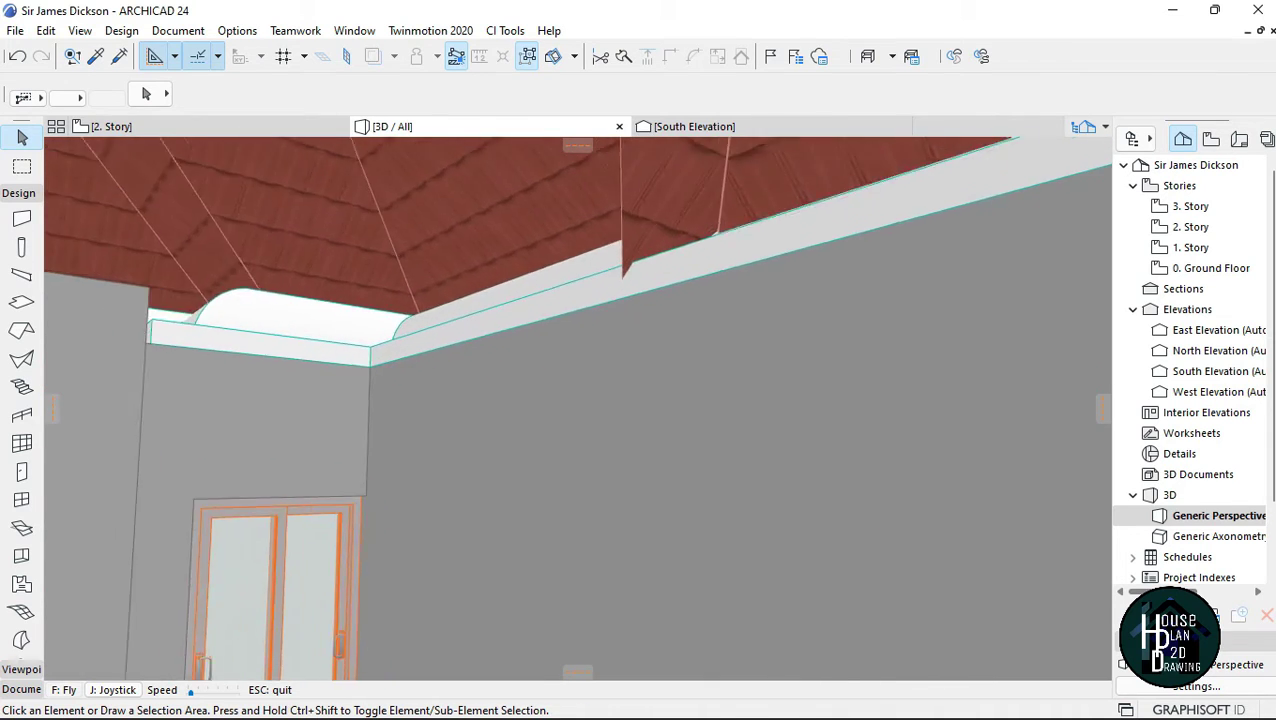
key(Up)
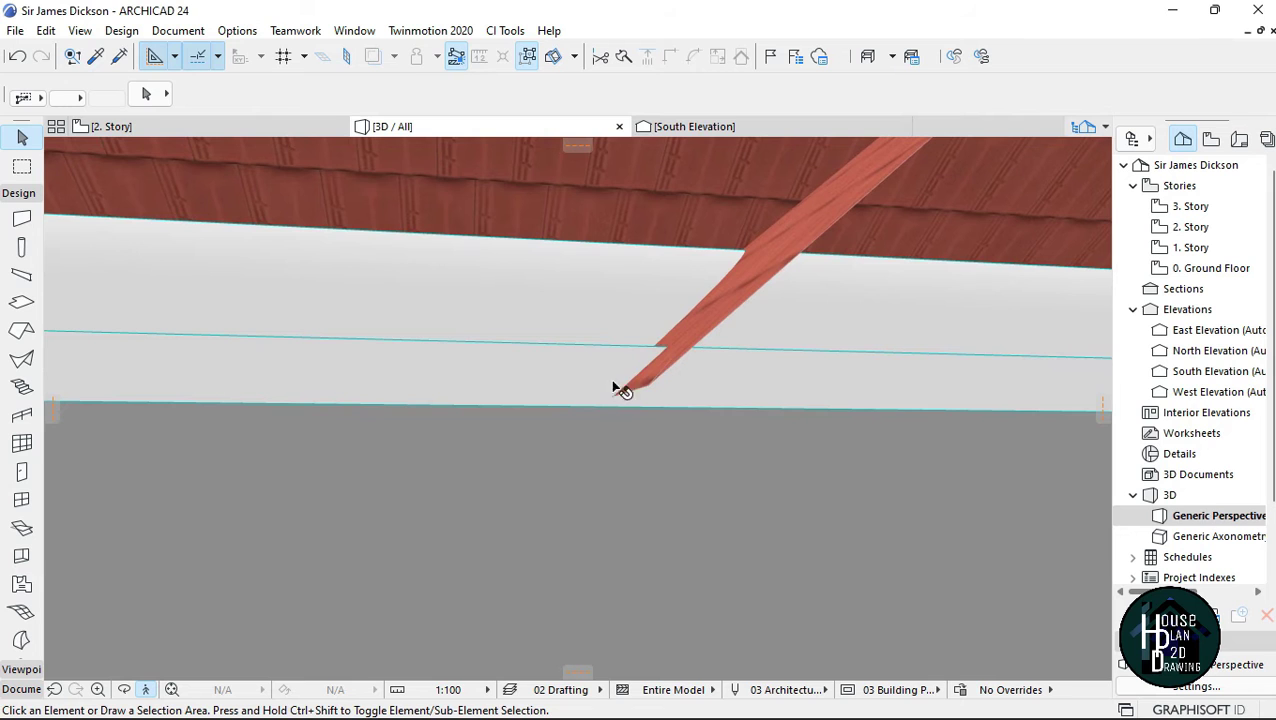
click(145, 690)
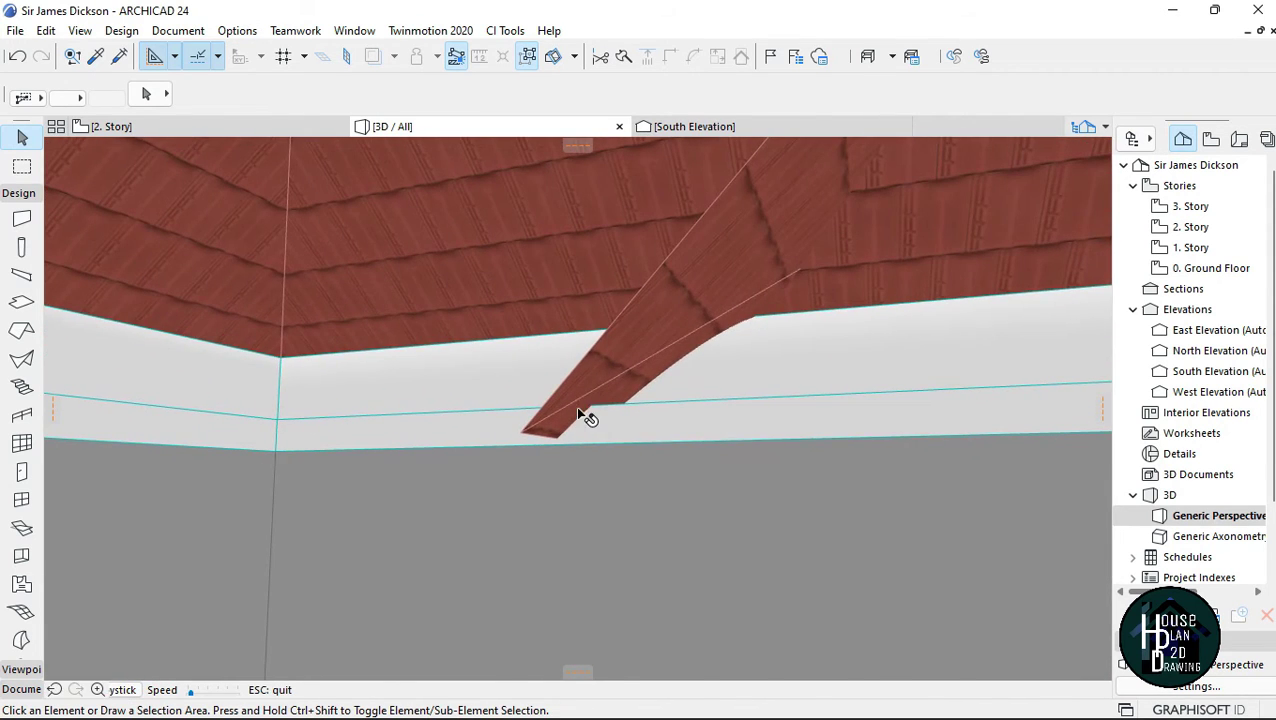
On the 2. Story plan, subtract a strip about 501 mm deep from the roof plane's lower tip inside the large room, then check it in 3D
click(214, 121)
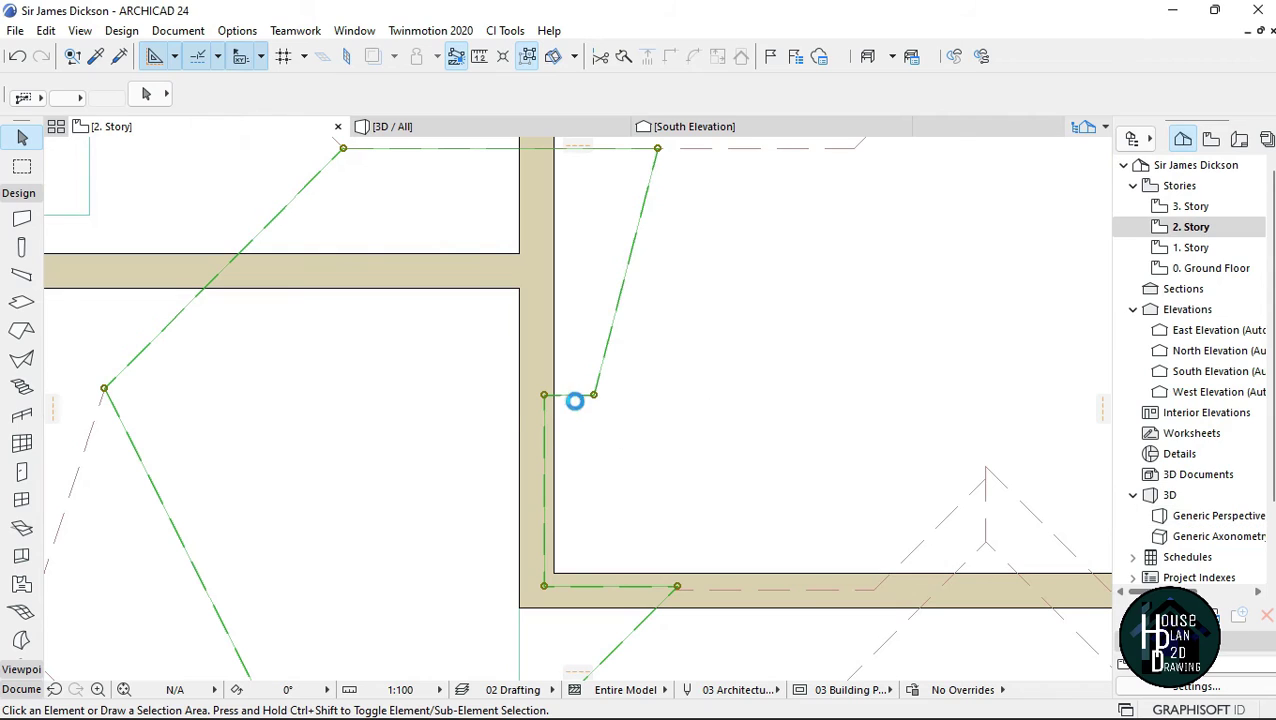
scroll(590, 370, up, 2)
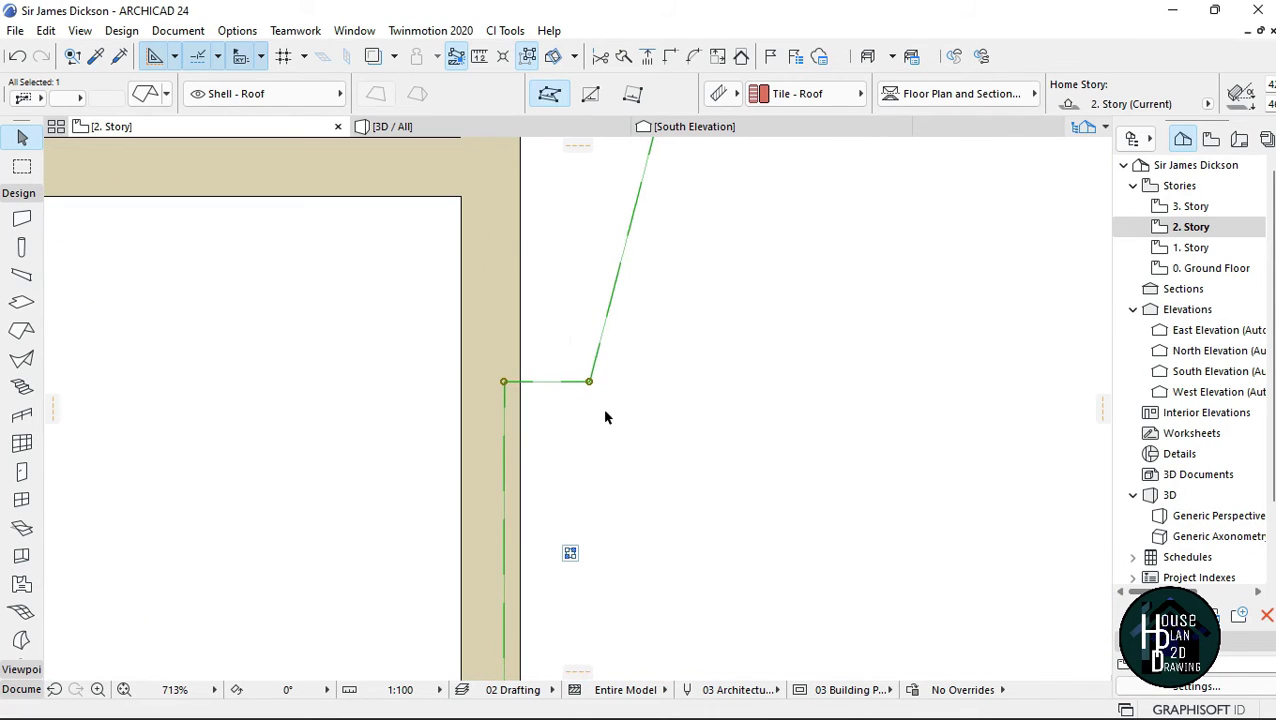
click(592, 383)
click(590, 384)
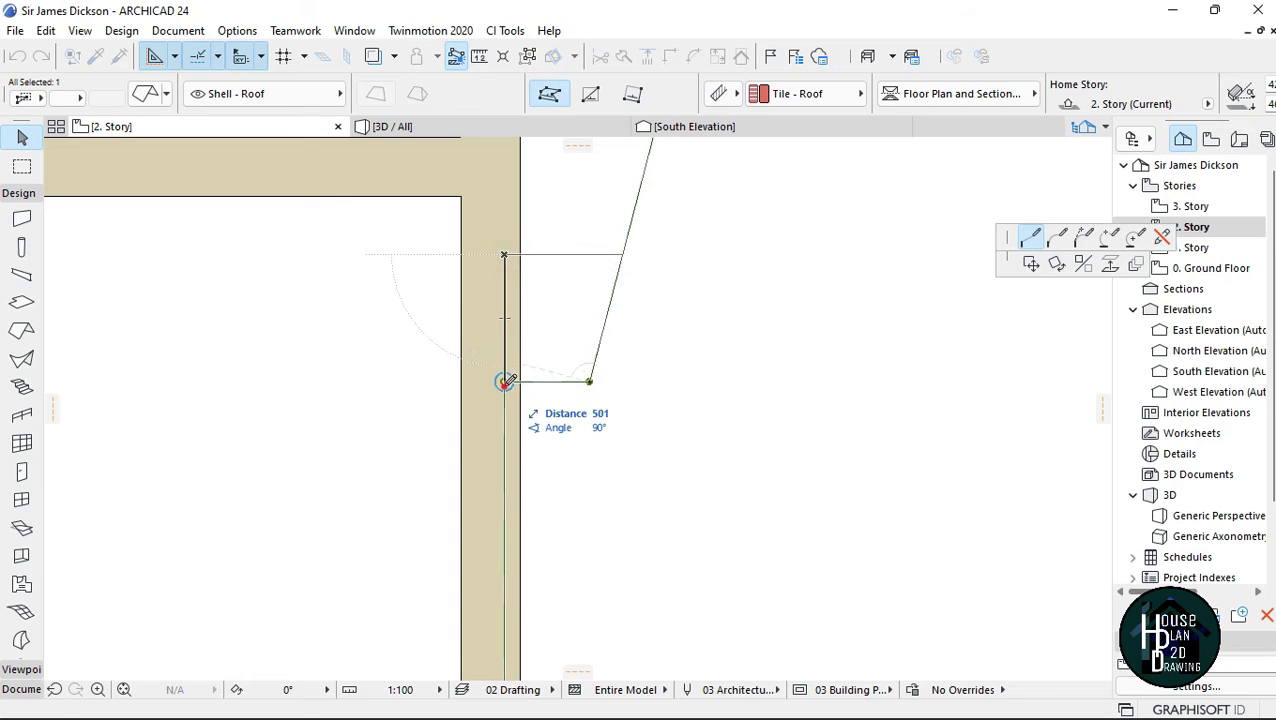
click(503, 382)
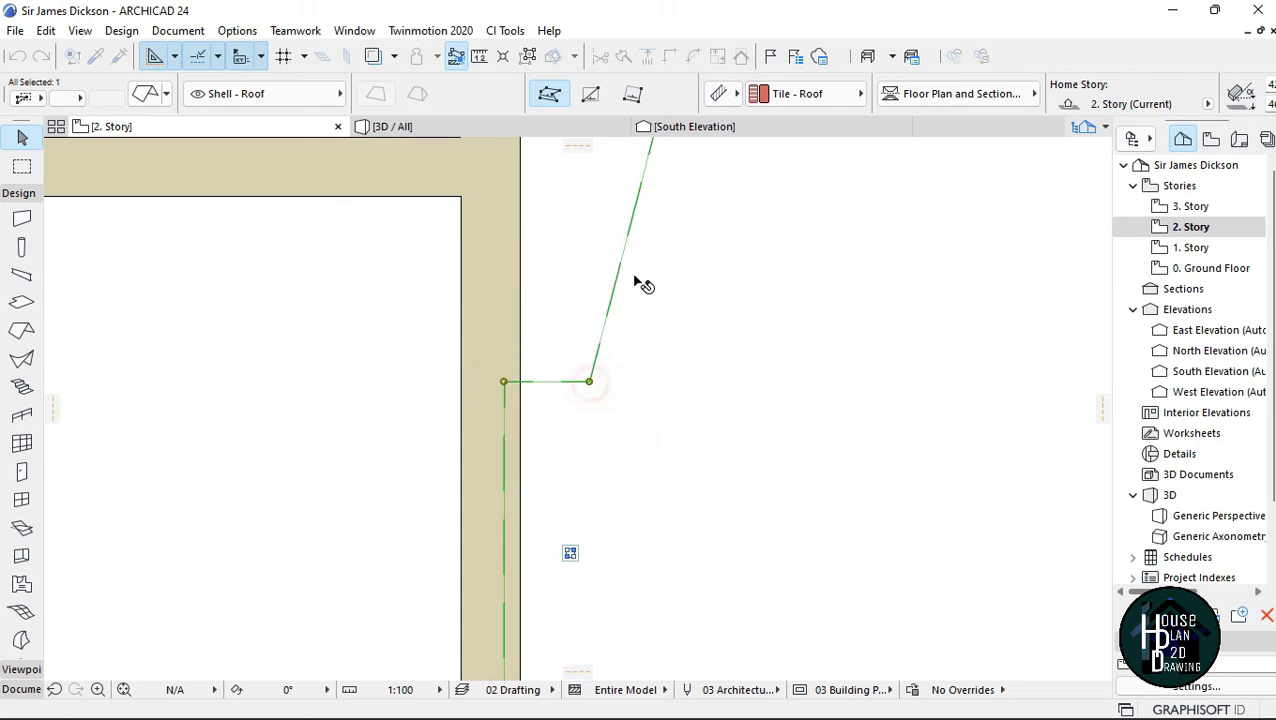
click(490, 127)
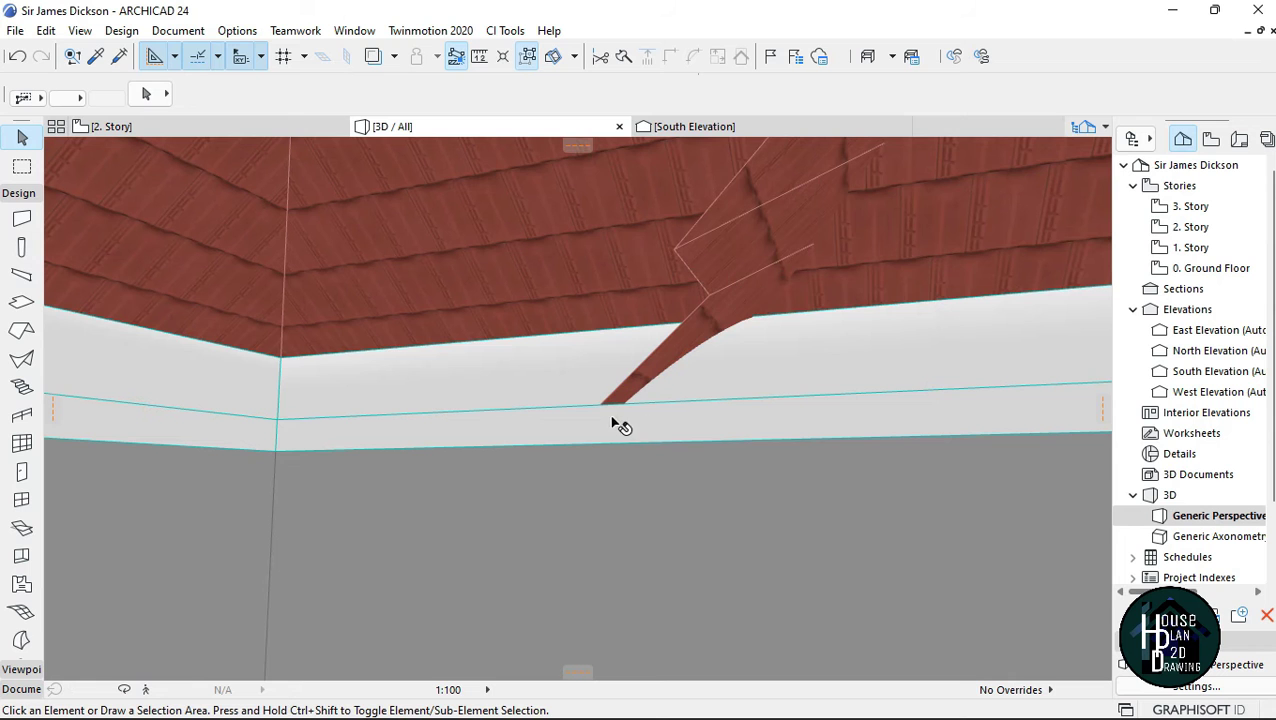
Walk out of the large room in 3D and examine the joined tile roofs from above on all sides
click(148, 690)
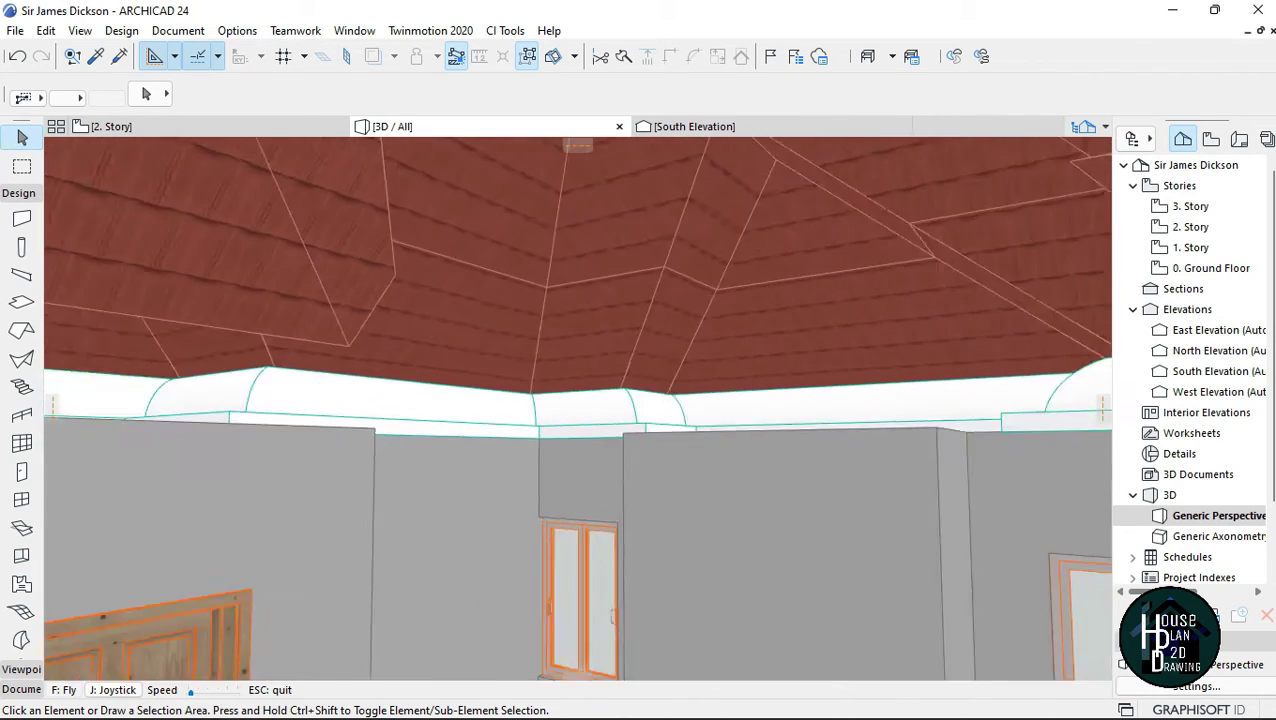
key(Down)
key(Down)
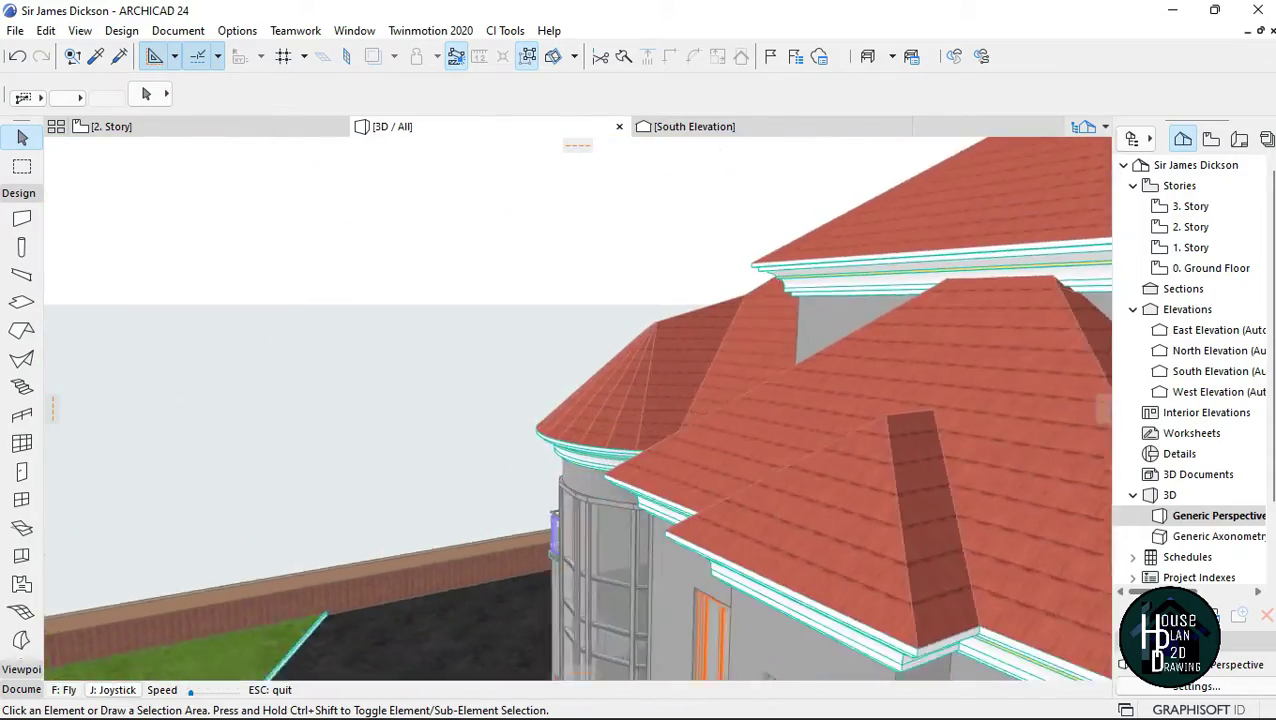
key(Left)
key(Page_Up)
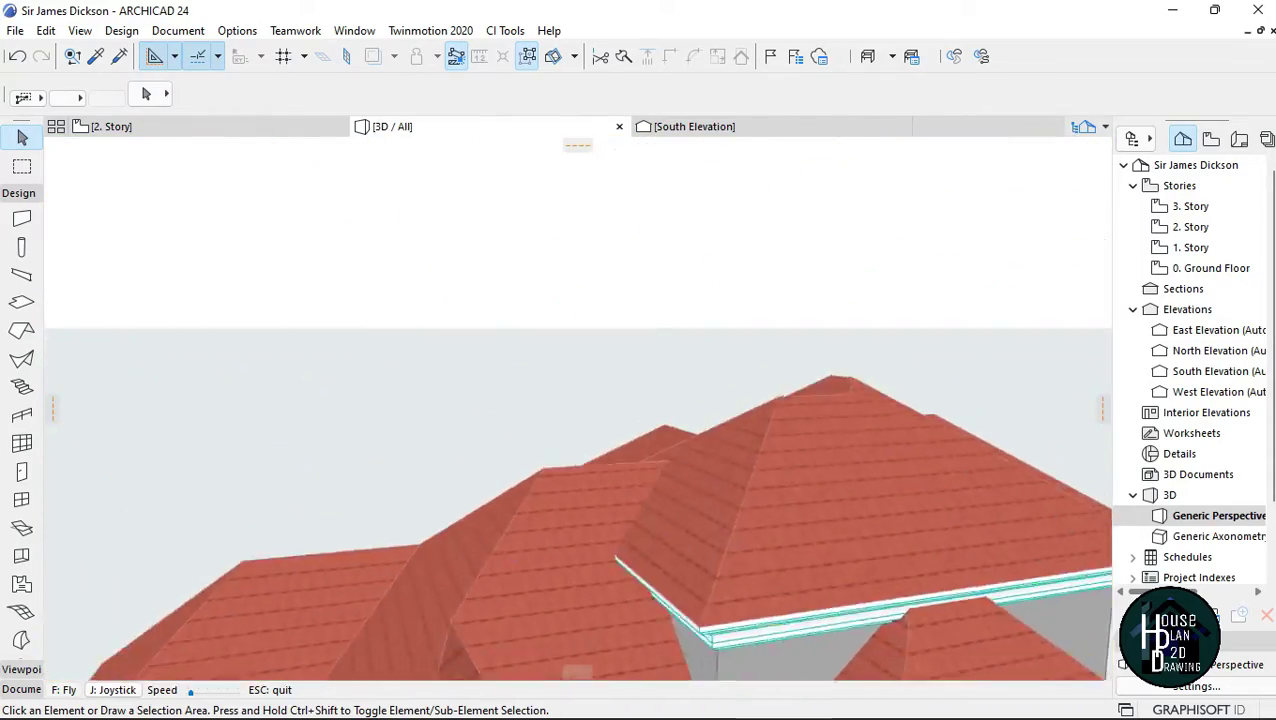
key(Left)
key(Down)
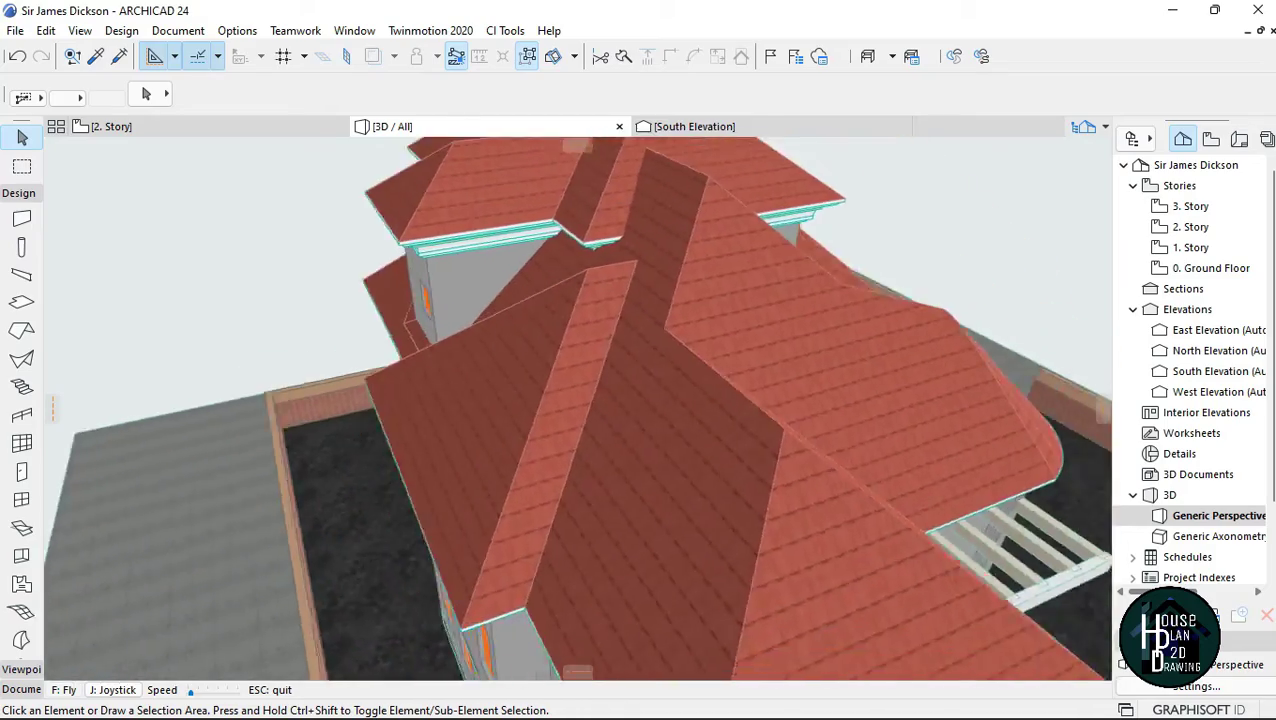
key(Down)
key(Left)
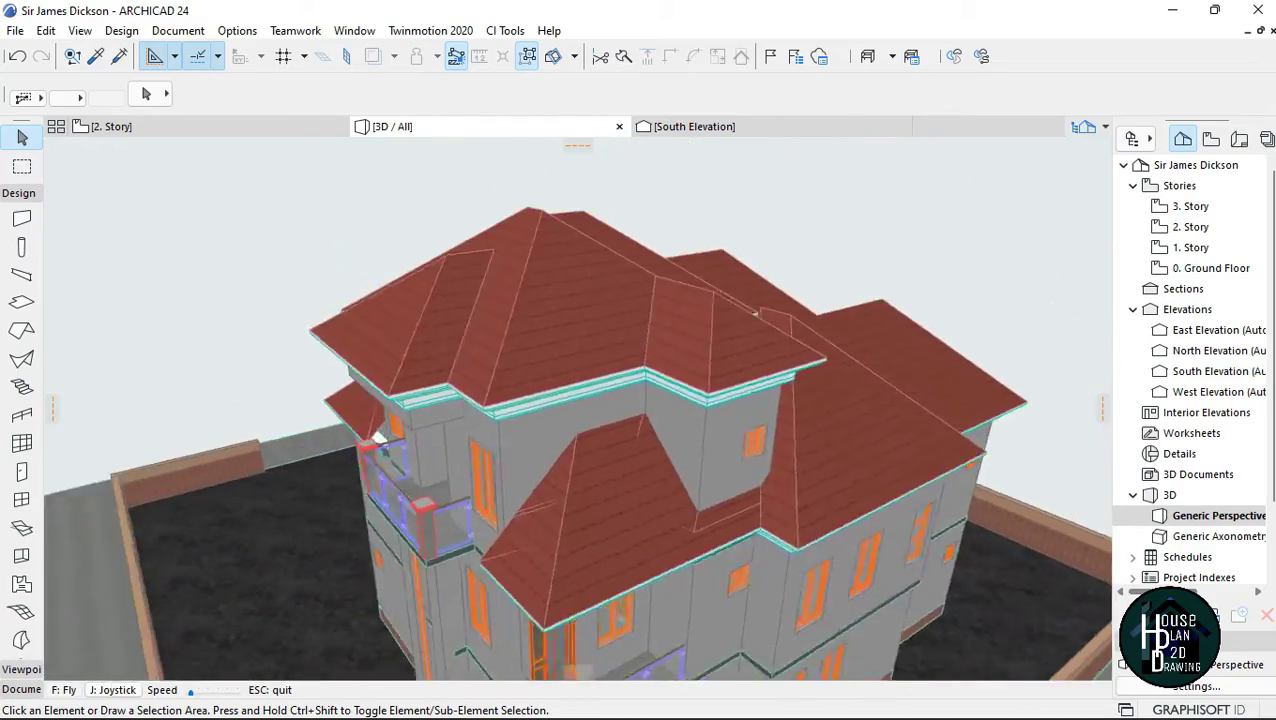
key(Left)
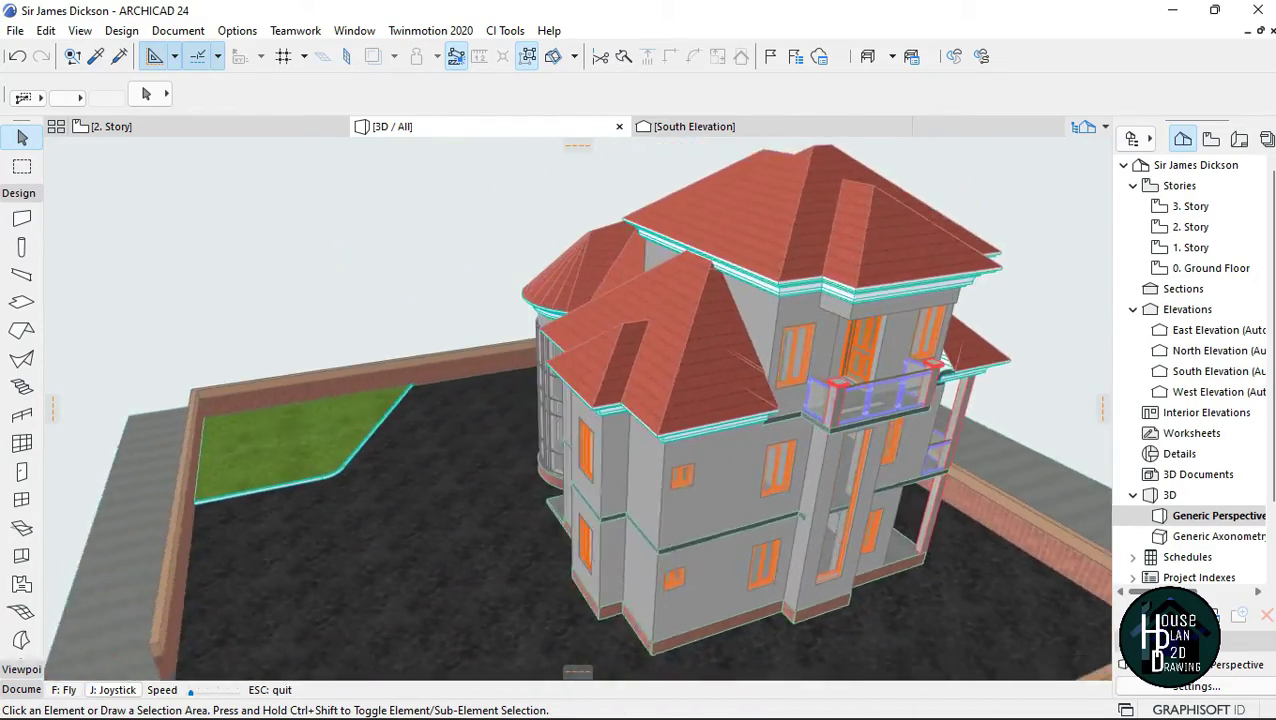
Circle the house in 3D and inspect the roof edges and cornices around the round turret, side wings and upper balcony
key(Up)
key(Down)
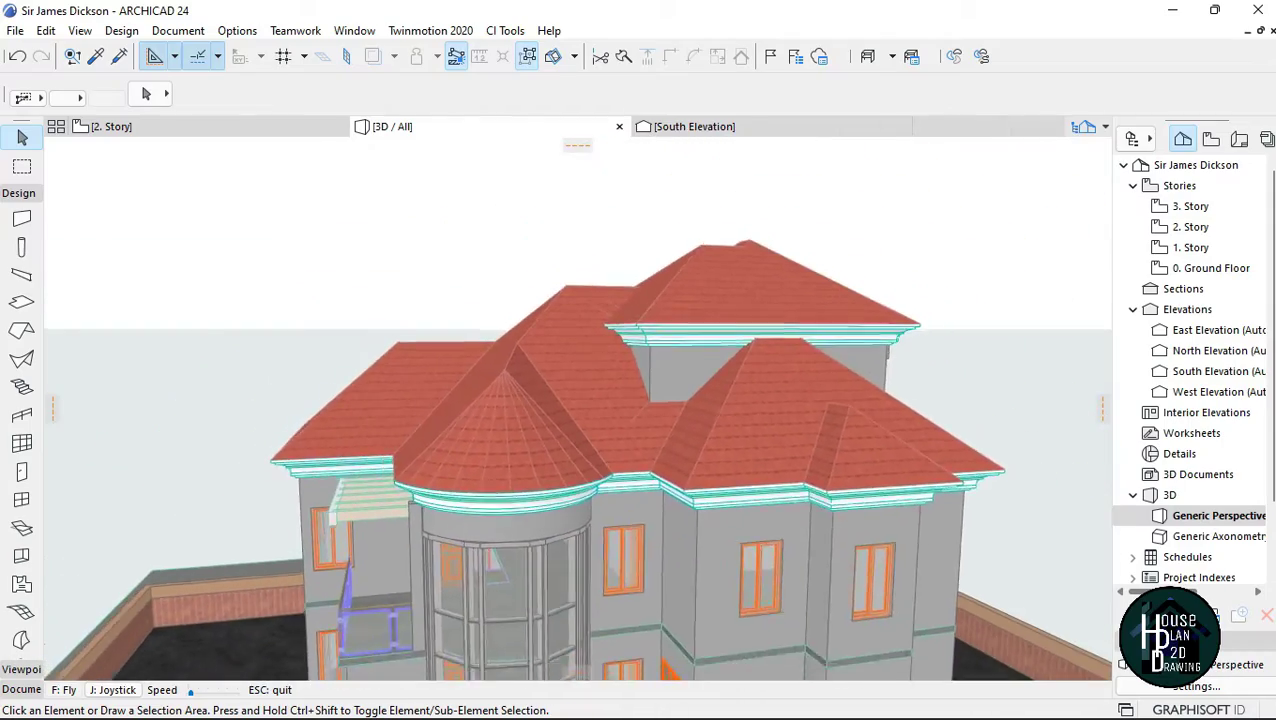
key(Right)
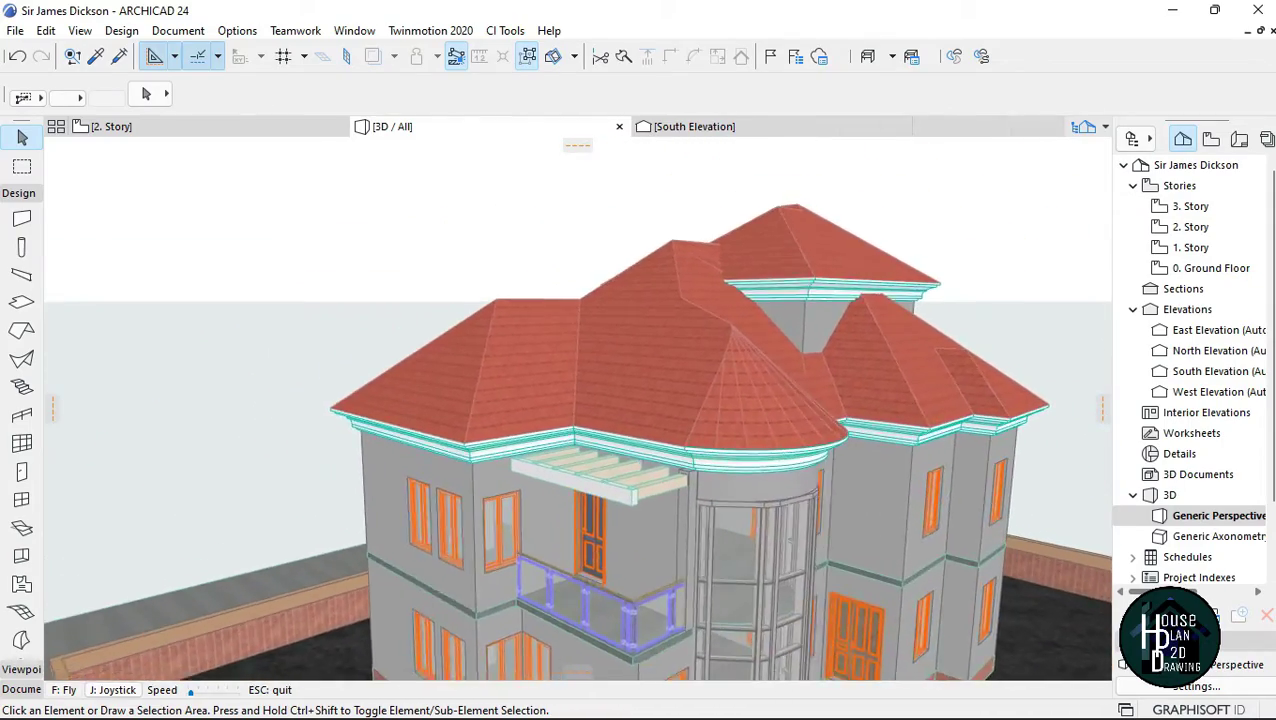
key(Left)
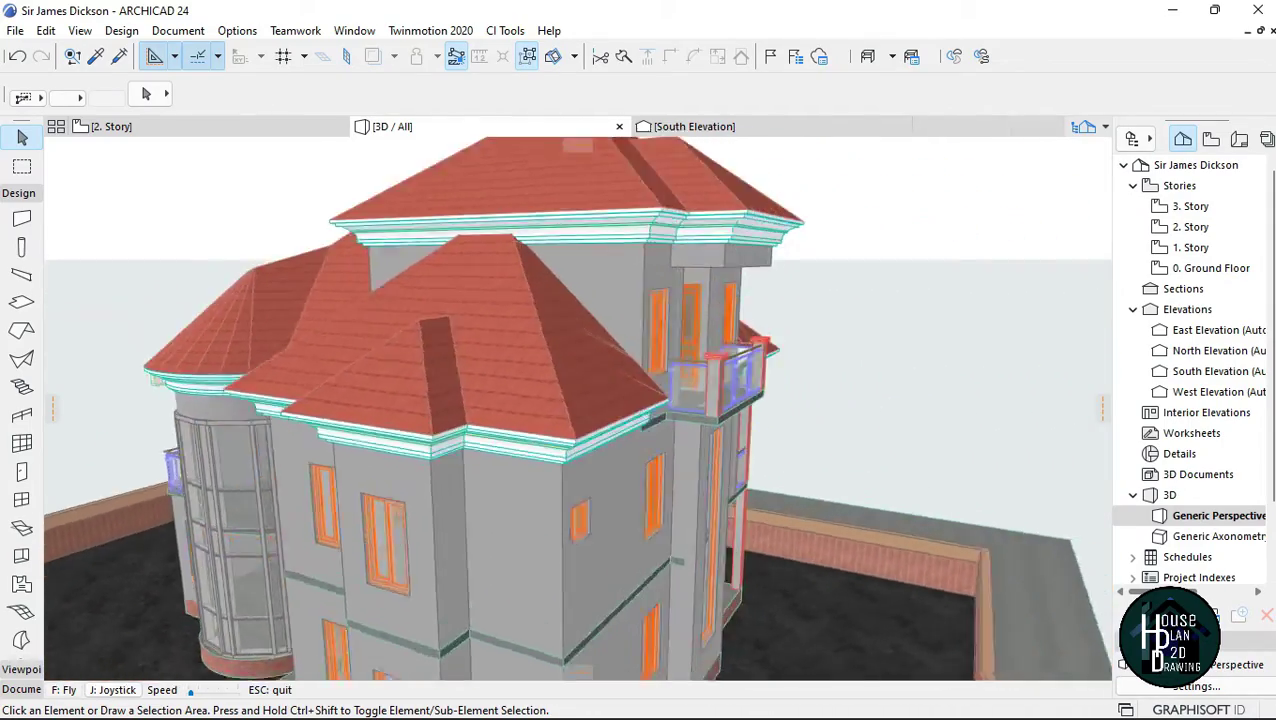
key(Down)
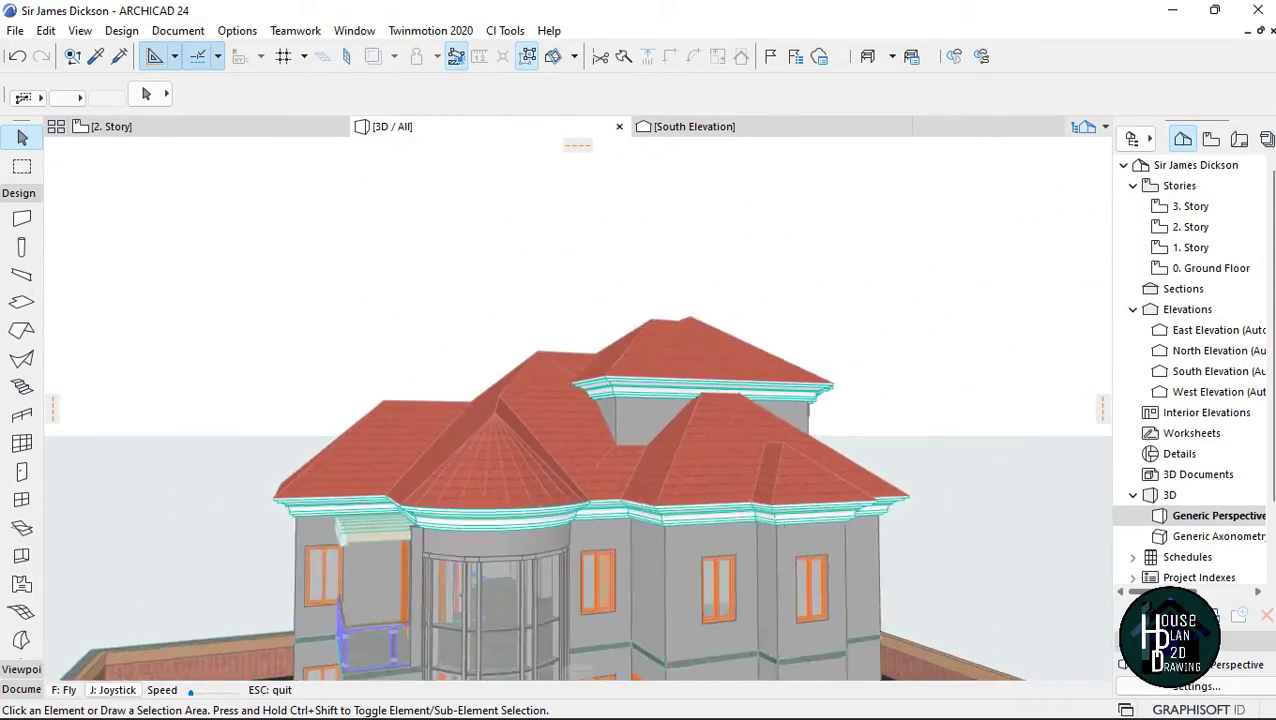
key(Left)
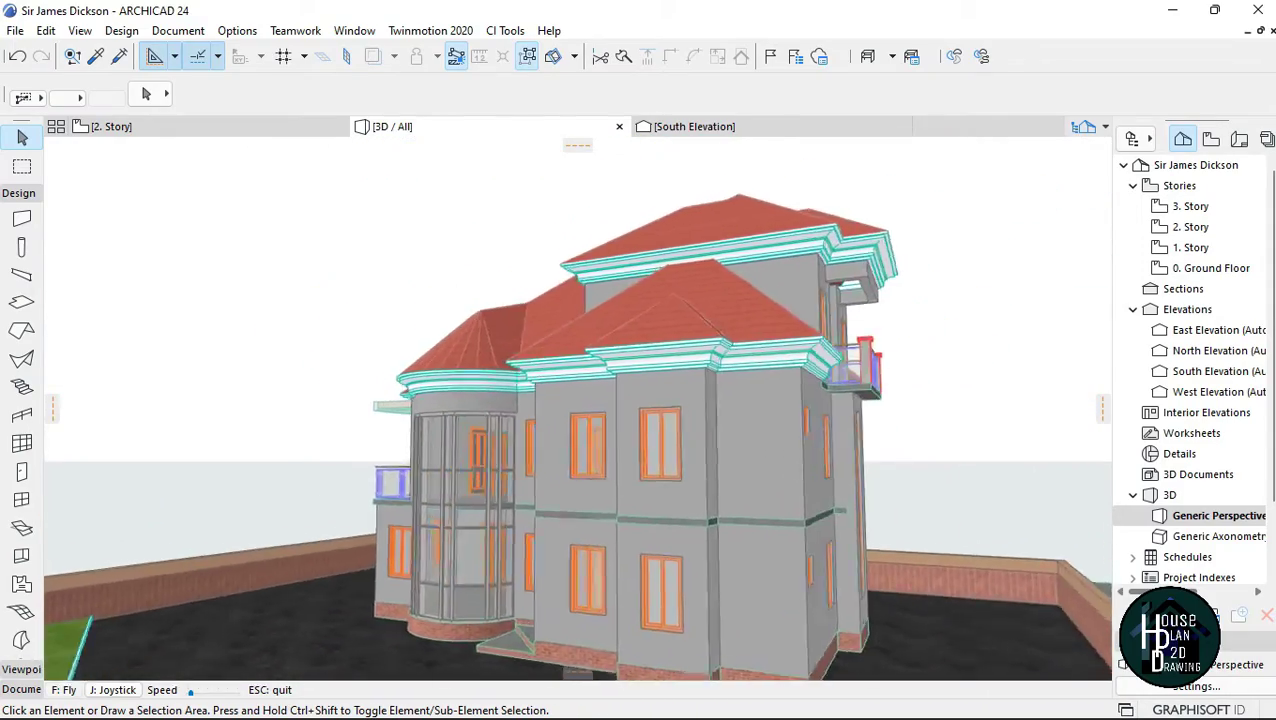
key(Right)
key(Left)
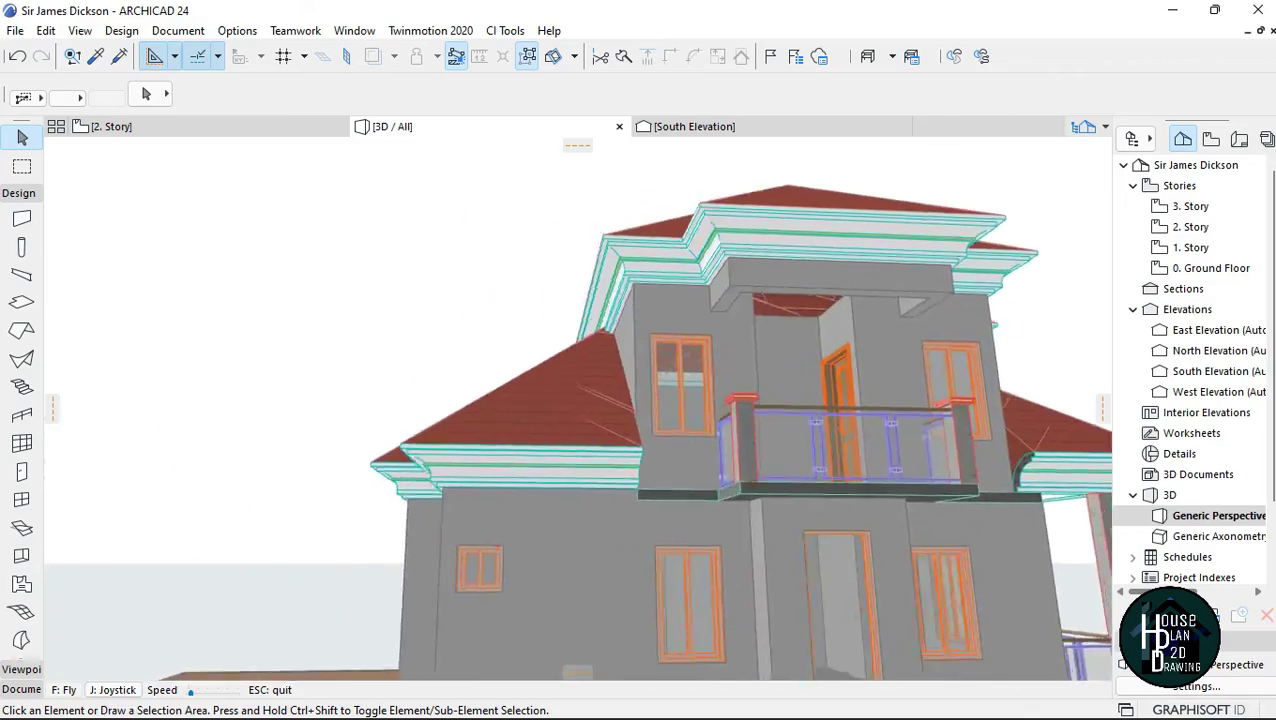
key(Left)
key(Down)
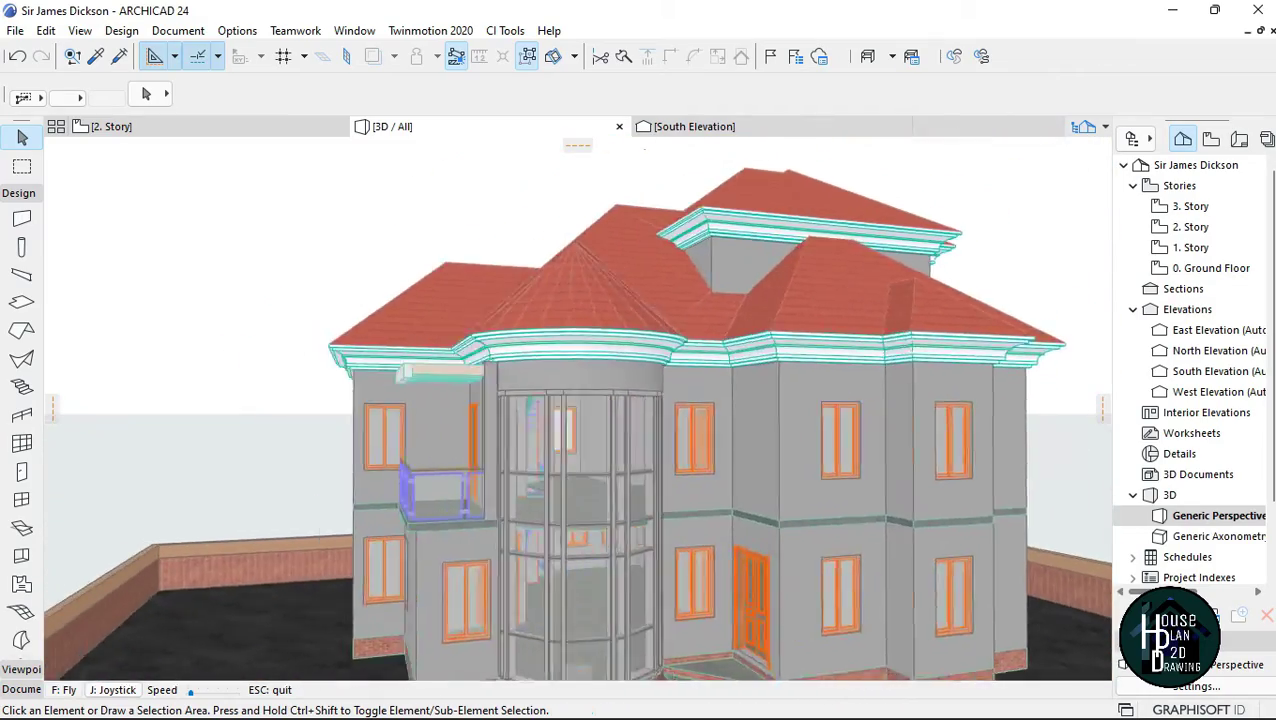
key(Up)
key(Escape)
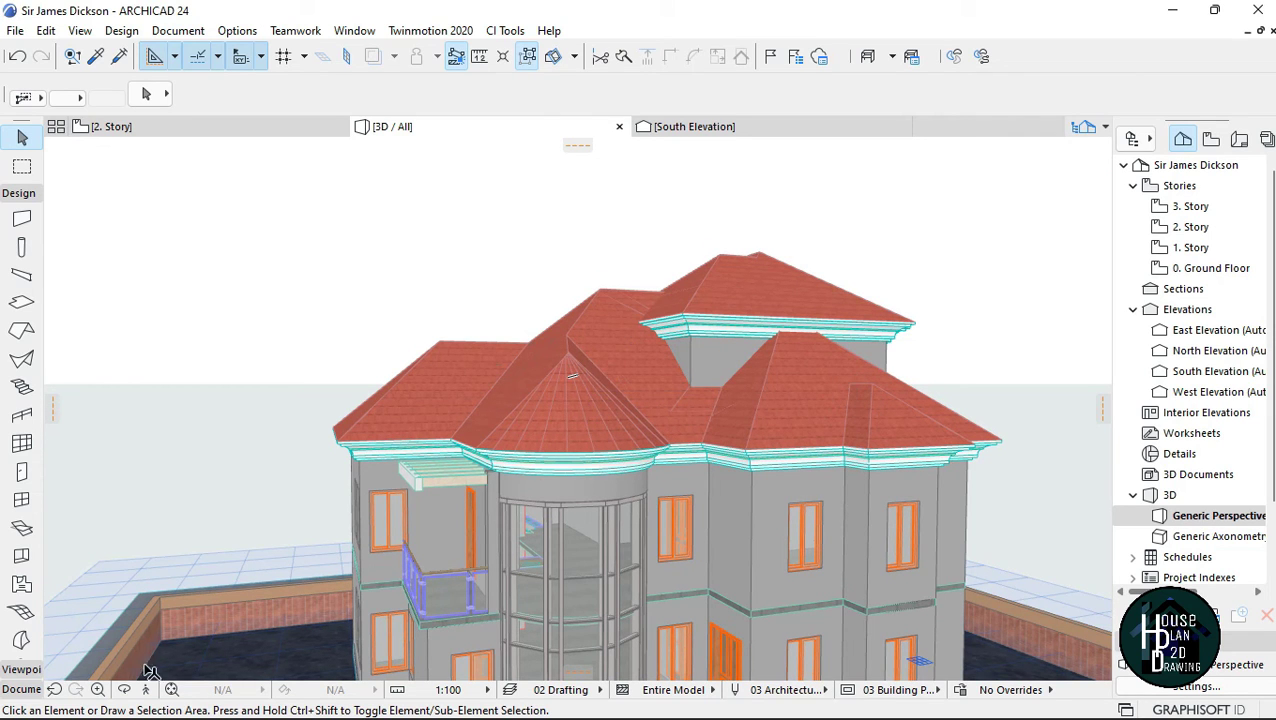
Move back to view the whole house in 3D and review its roofs from the turret front to the balcony side
key(Down)
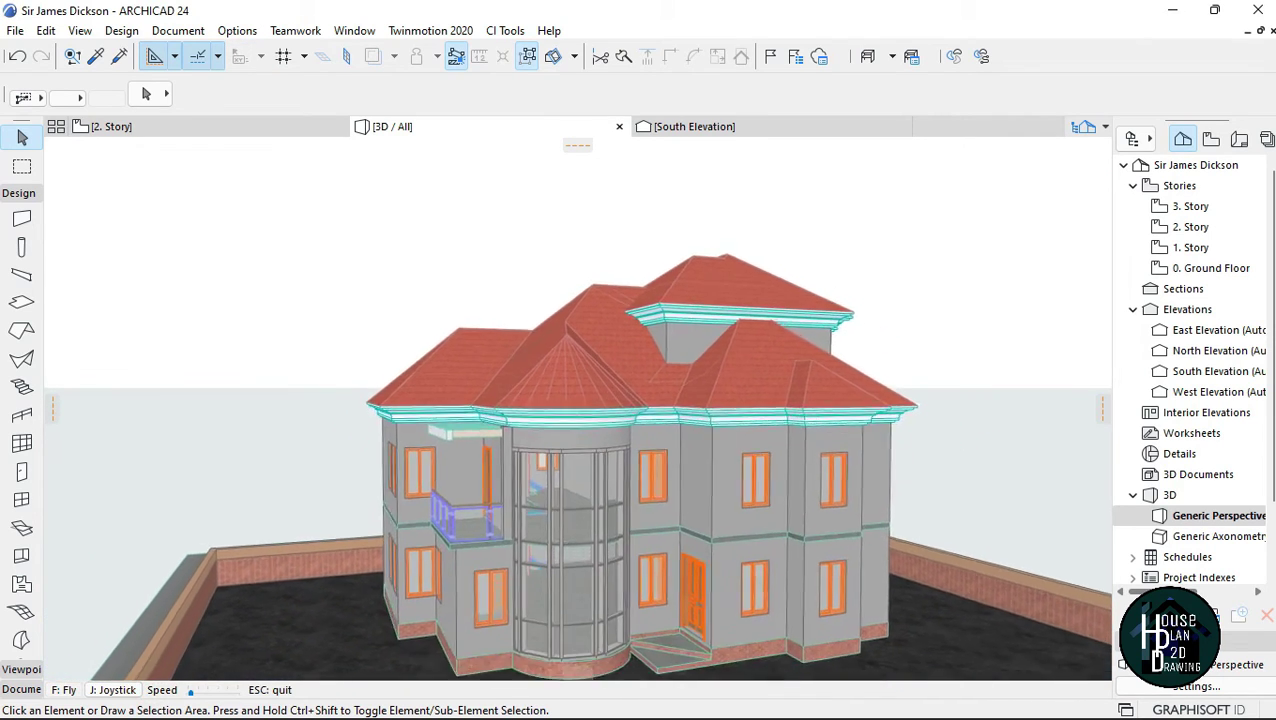
key(Down)
key(Right)
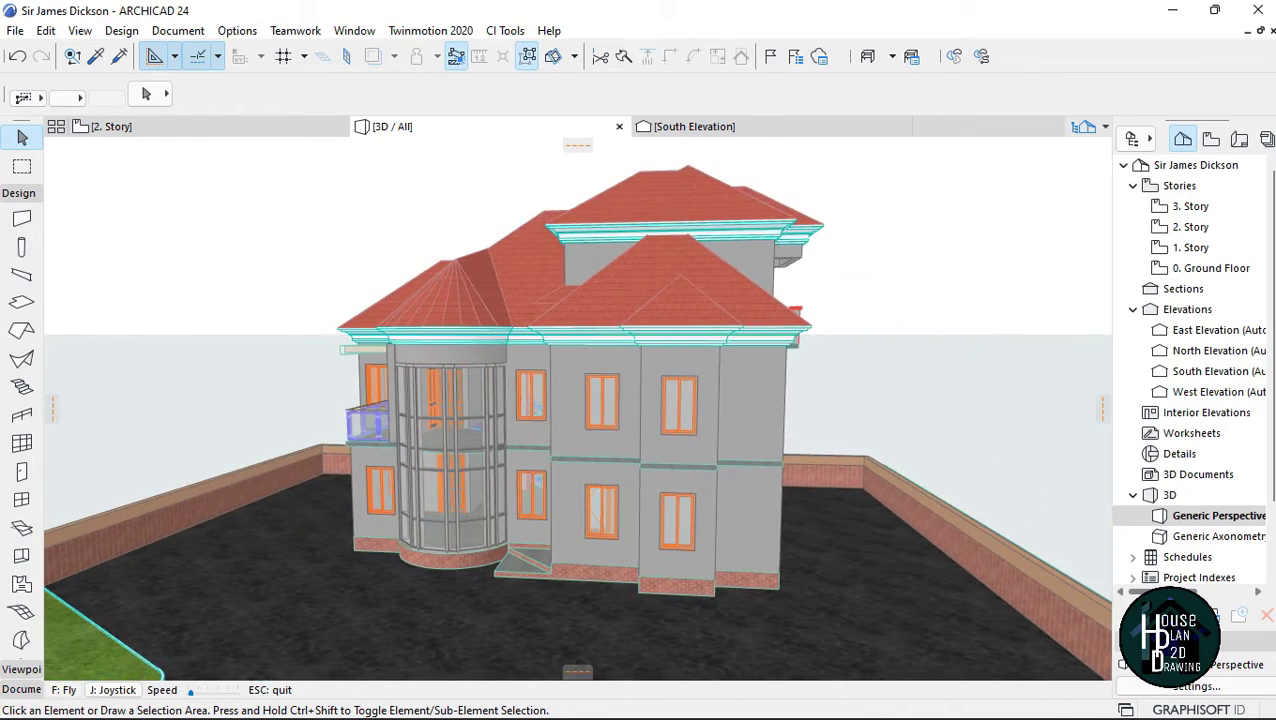
key(Right)
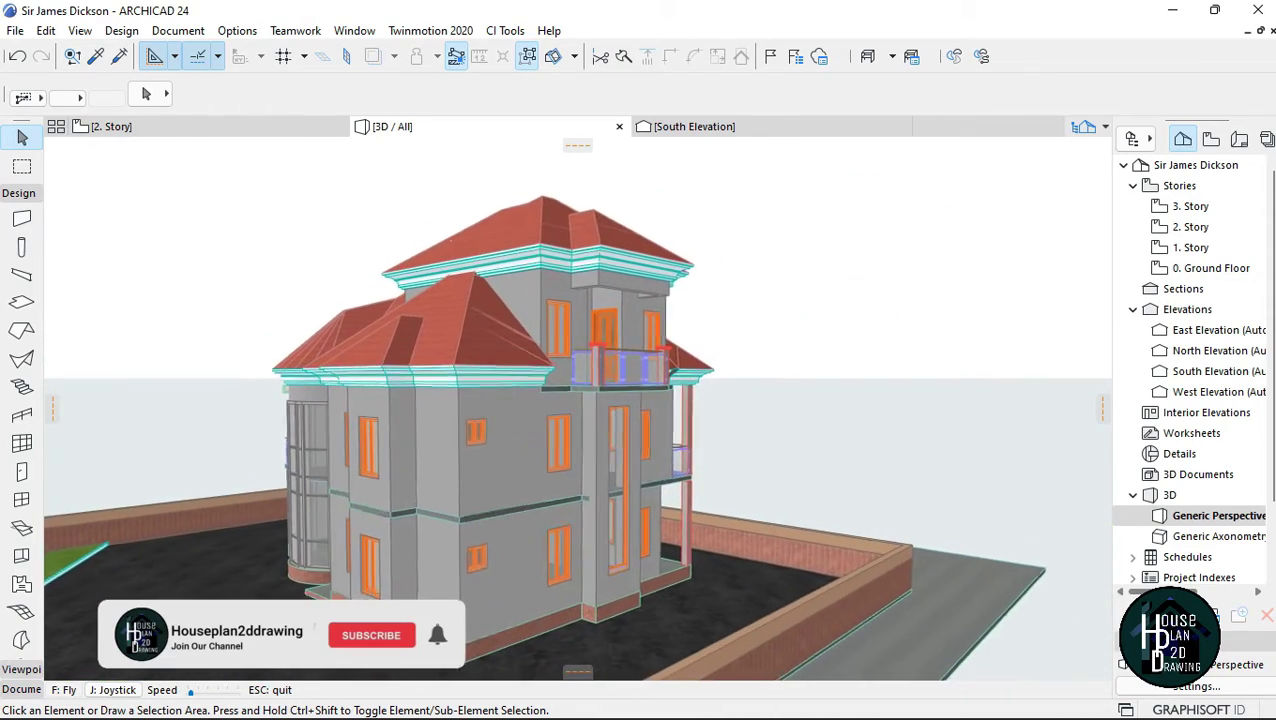
key(Left)
key(Right)
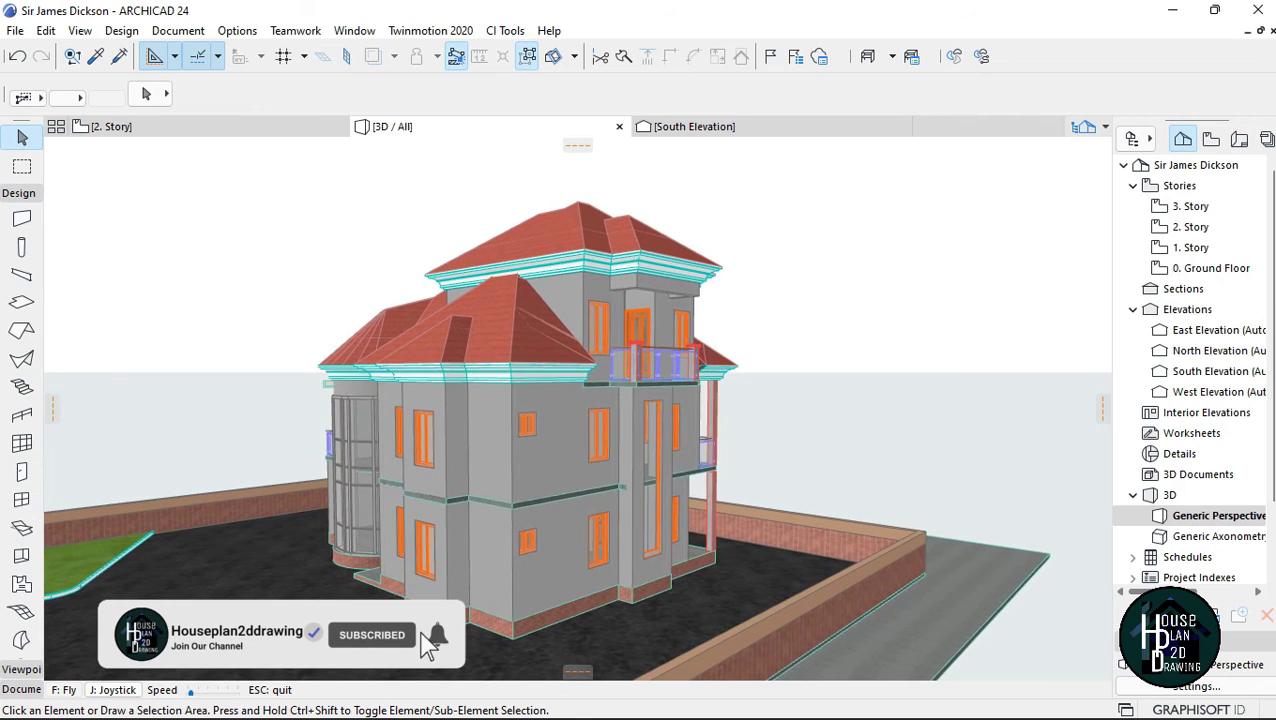